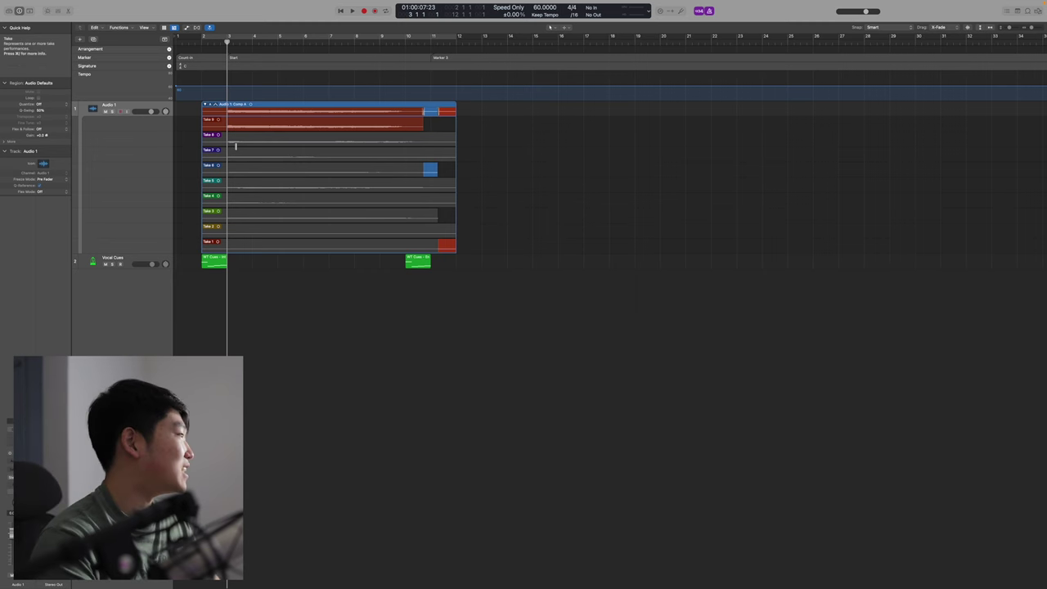
# Step: Rename the Audio 1 track as Clarinet
pyautogui.press('super+Right')
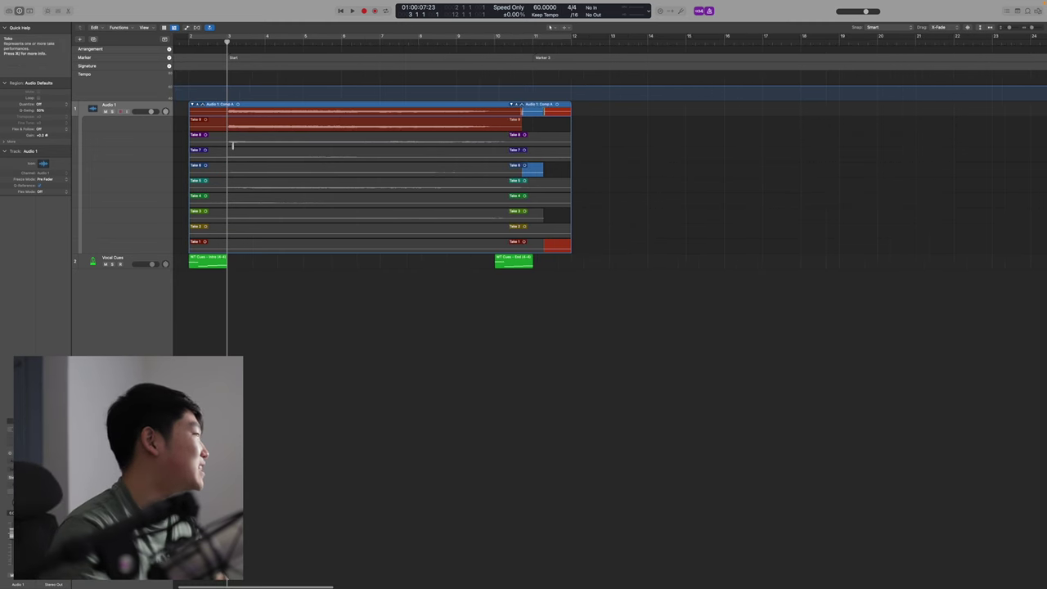
pyautogui.doubleClick(113, 105)
pyautogui.write('Clari')
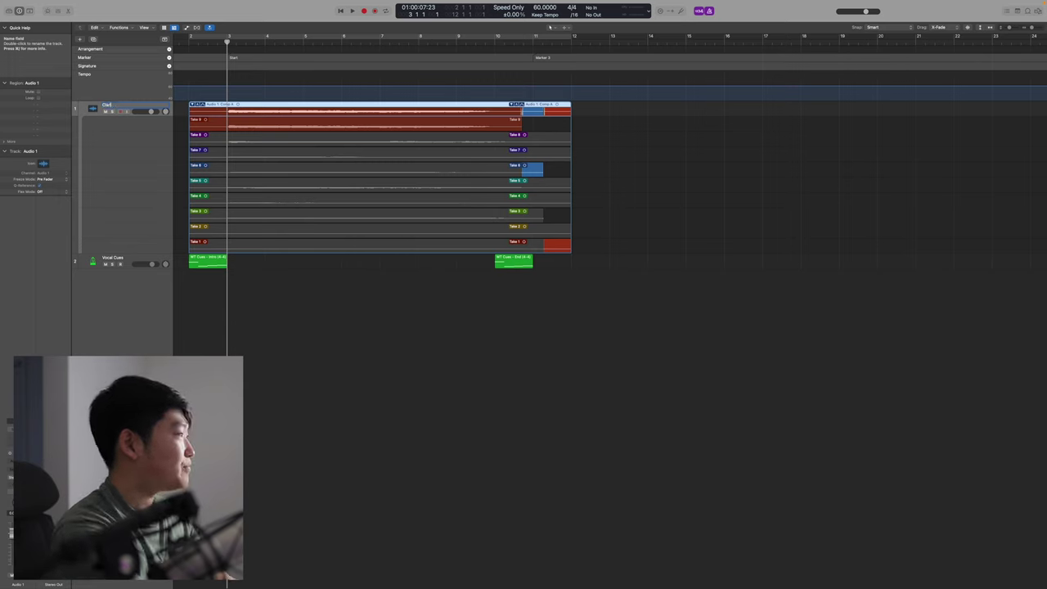
pyautogui.write('net')
pyautogui.click(320, 307)
# Step: Unpack the Clarinet take folder to new tracks and enlarge the waveform display
pyautogui.press('space')
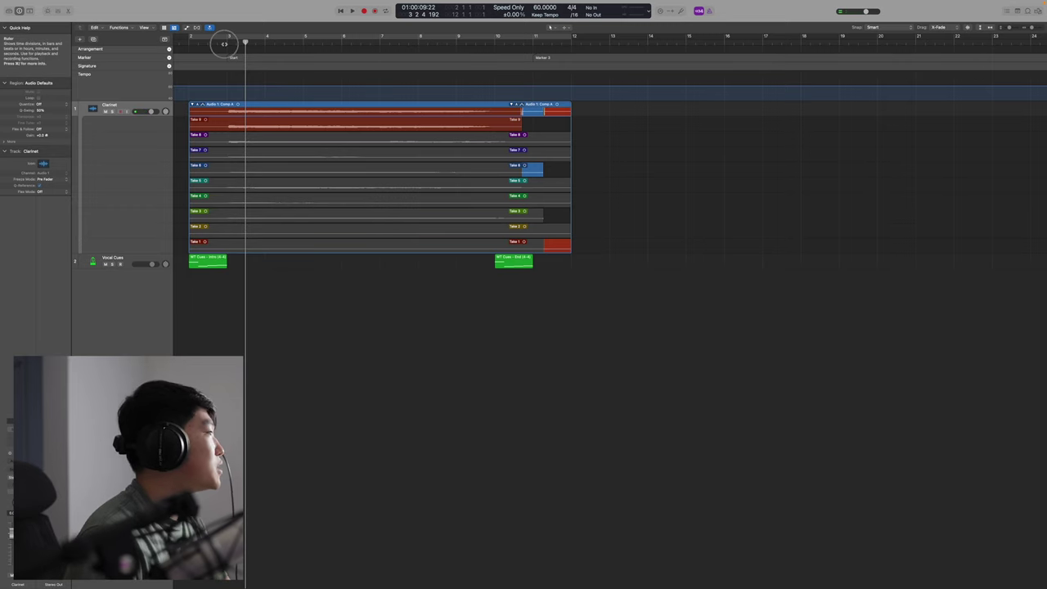
pyautogui.press('space')
pyautogui.click(219, 104)
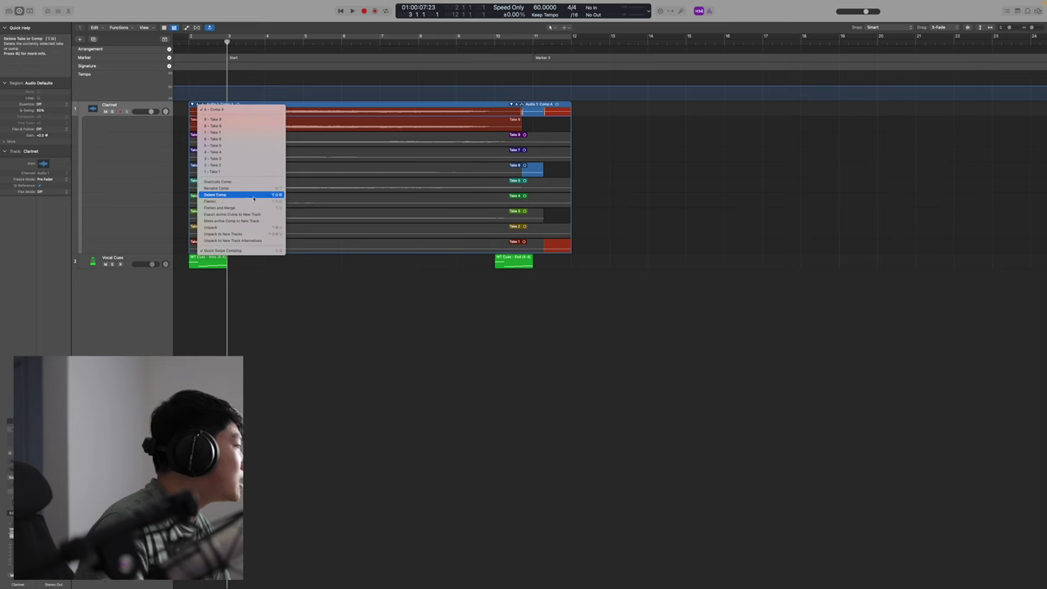
pyautogui.click(255, 235)
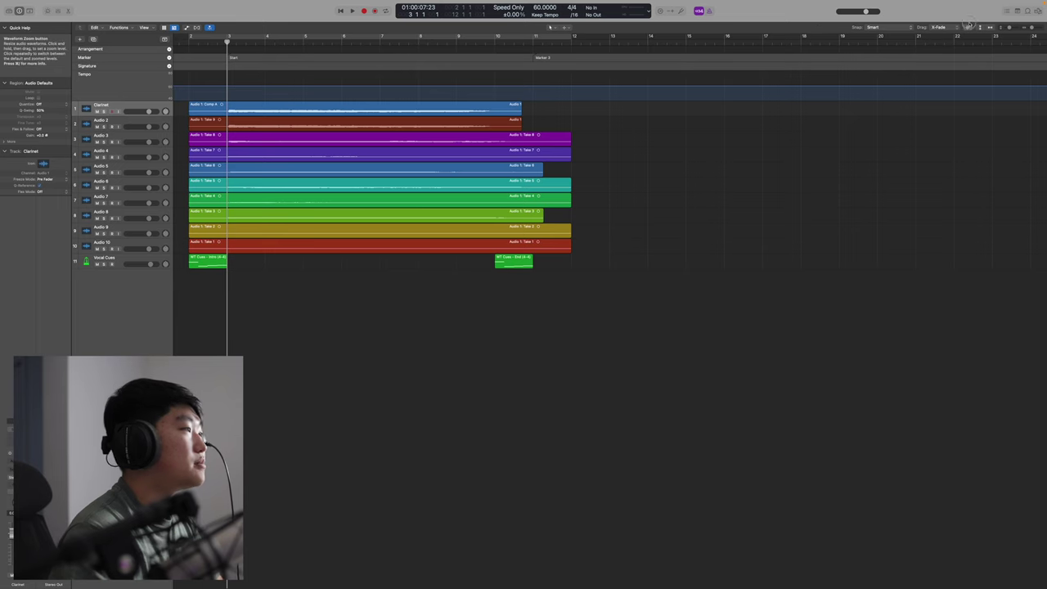
pyautogui.moveTo(967, 27); pyautogui.dragTo(968, 7)
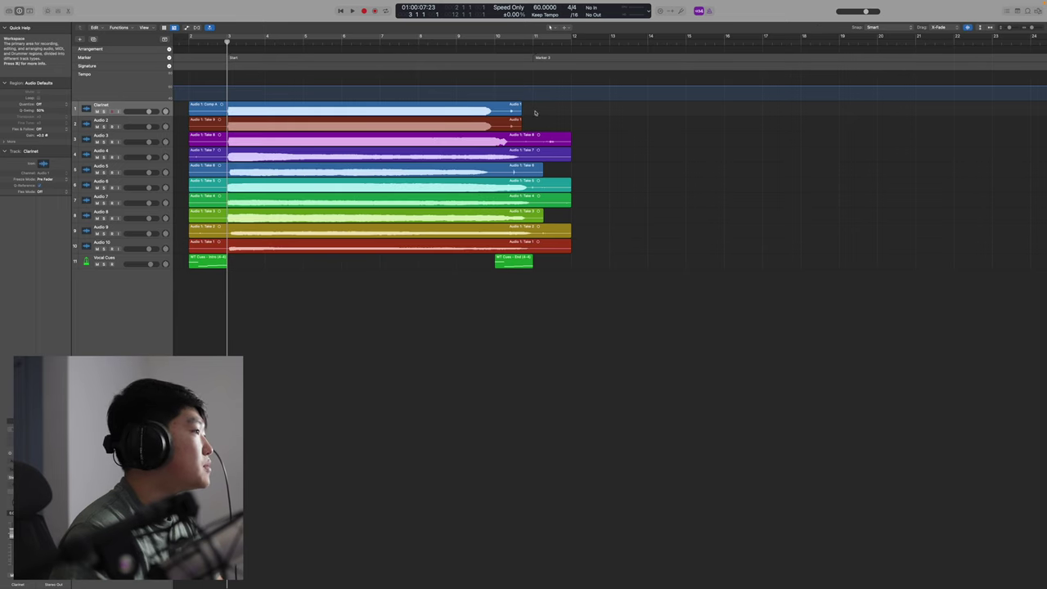
# Step: Trim the silent tails of the unpacked clarinet take regions so each ends shortly after its note
pyautogui.moveTo(535, 113); pyautogui.dragTo(515, 137)
pyautogui.moveTo(520, 126); pyautogui.dragTo(542, 160)
pyautogui.click(589, 126)
pyautogui.click(555, 142)
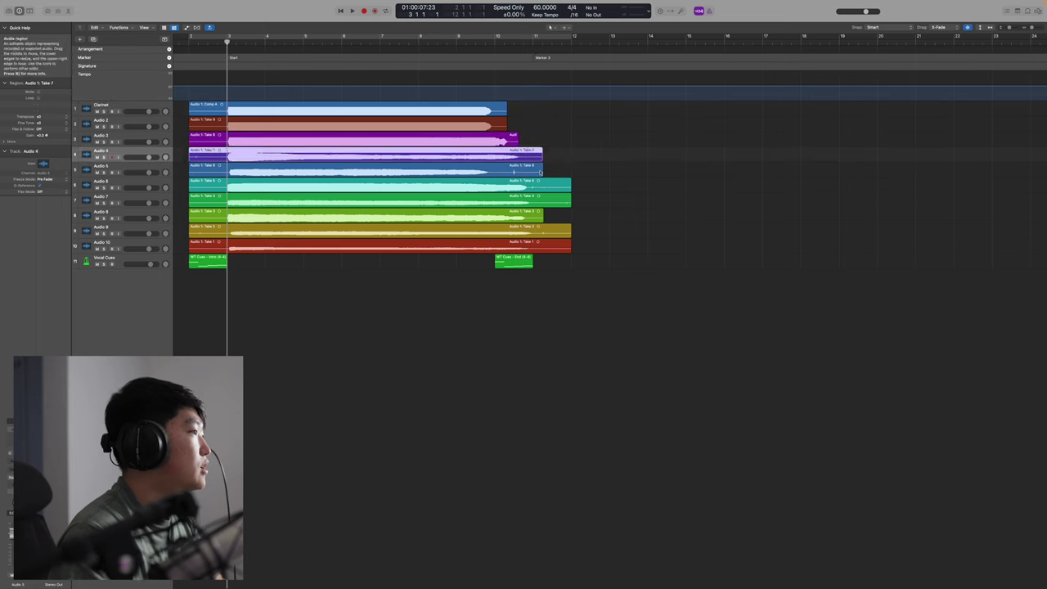
pyautogui.moveTo(571, 204); pyautogui.dragTo(532, 235)
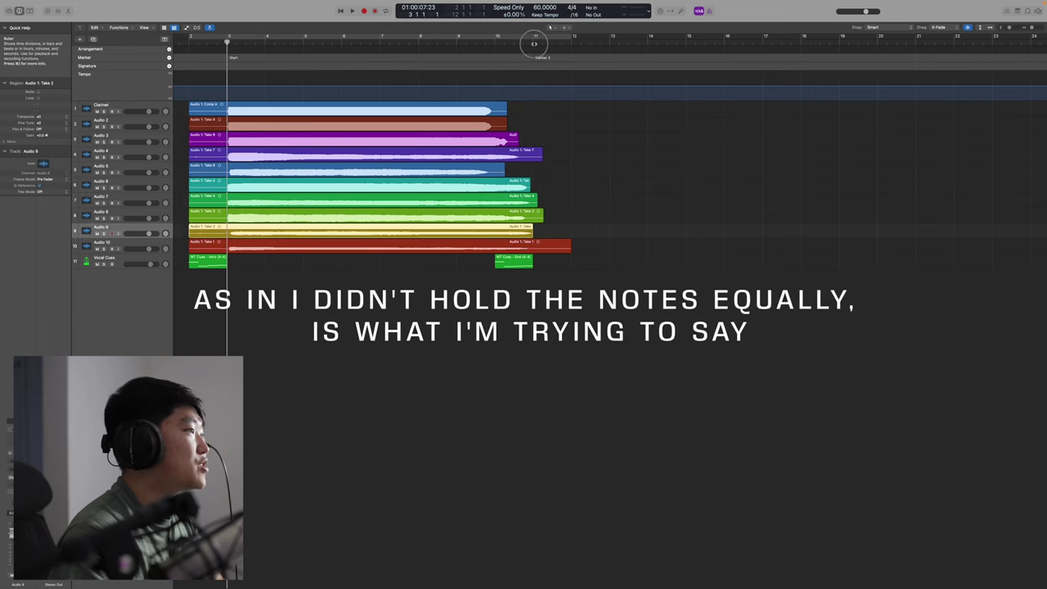
pyautogui.click(533, 41)
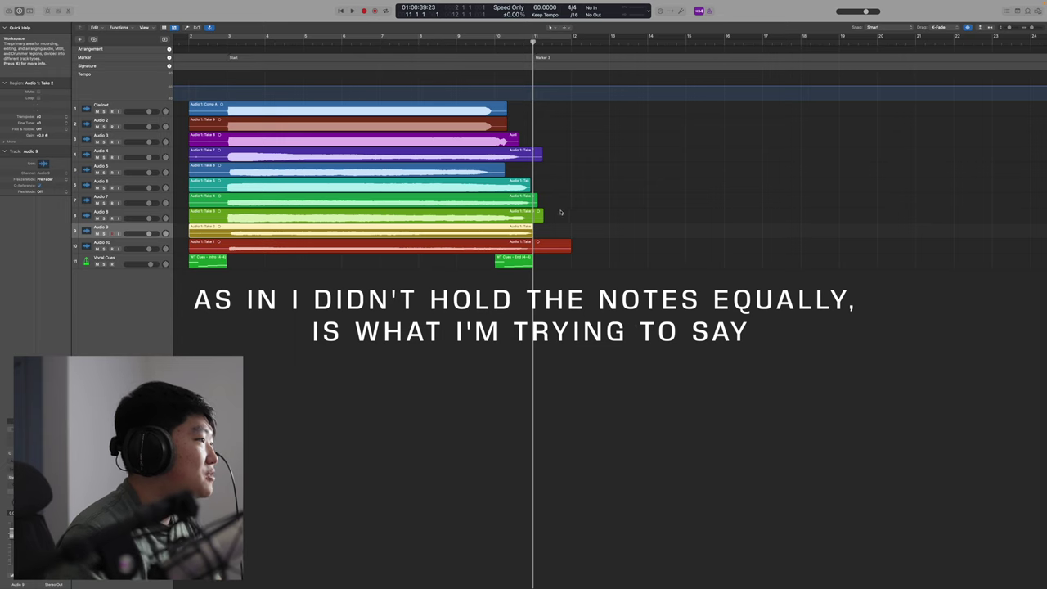
pyautogui.moveTo(570, 243); pyautogui.dragTo(542, 244)
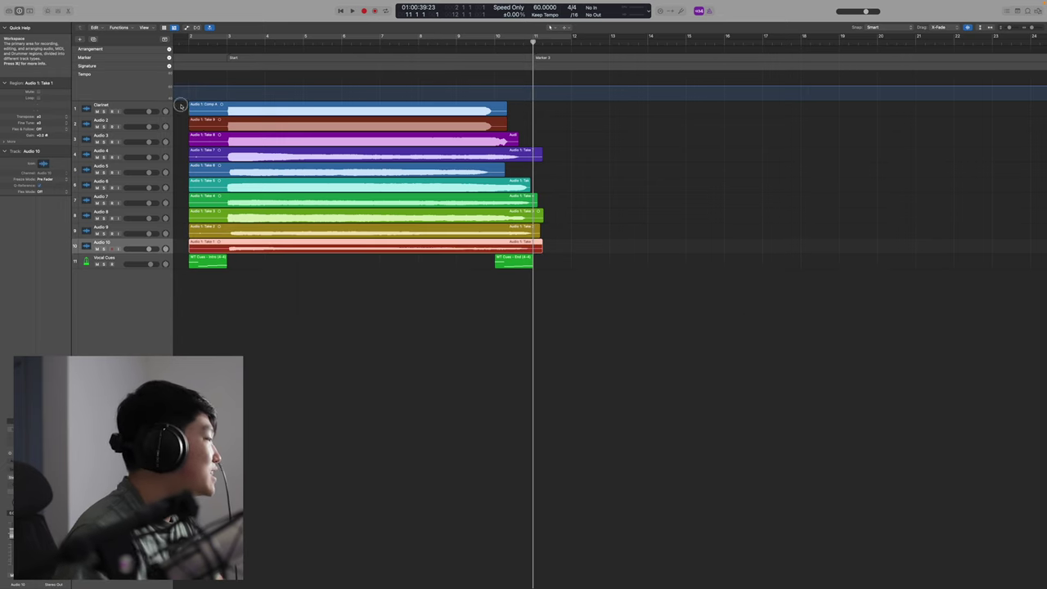
# Step: Trim the starts of all ten take regions to about three beats into bar 2, and select them all
pyautogui.moveTo(181, 105); pyautogui.dragTo(196, 246)
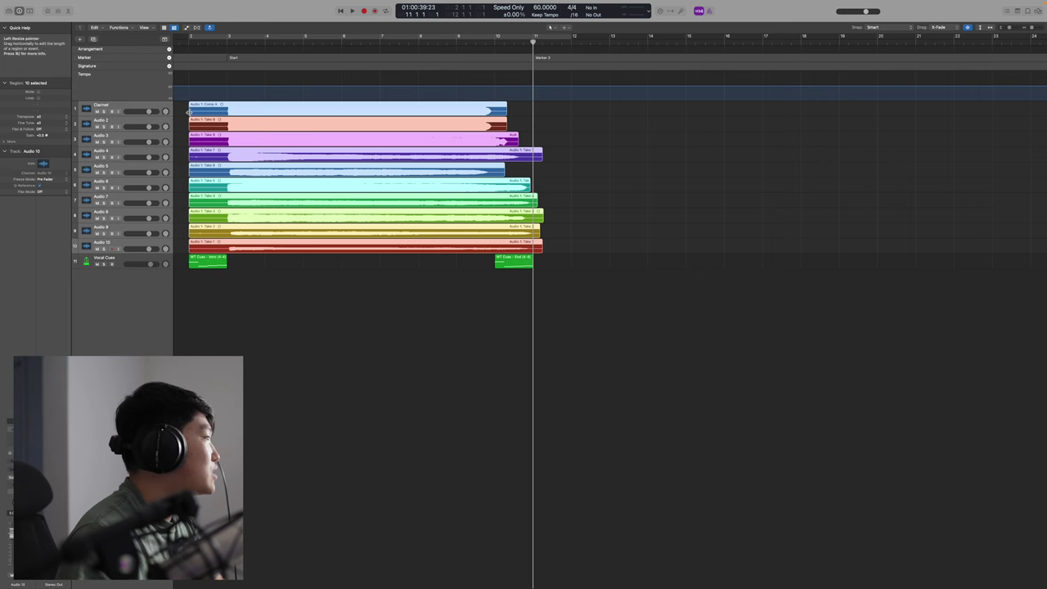
pyautogui.moveTo(189, 112); pyautogui.dragTo(217, 112)
pyautogui.click(210, 121)
pyautogui.scroll(3, 210, 121)
pyautogui.hscroll(-3, 210, 121)
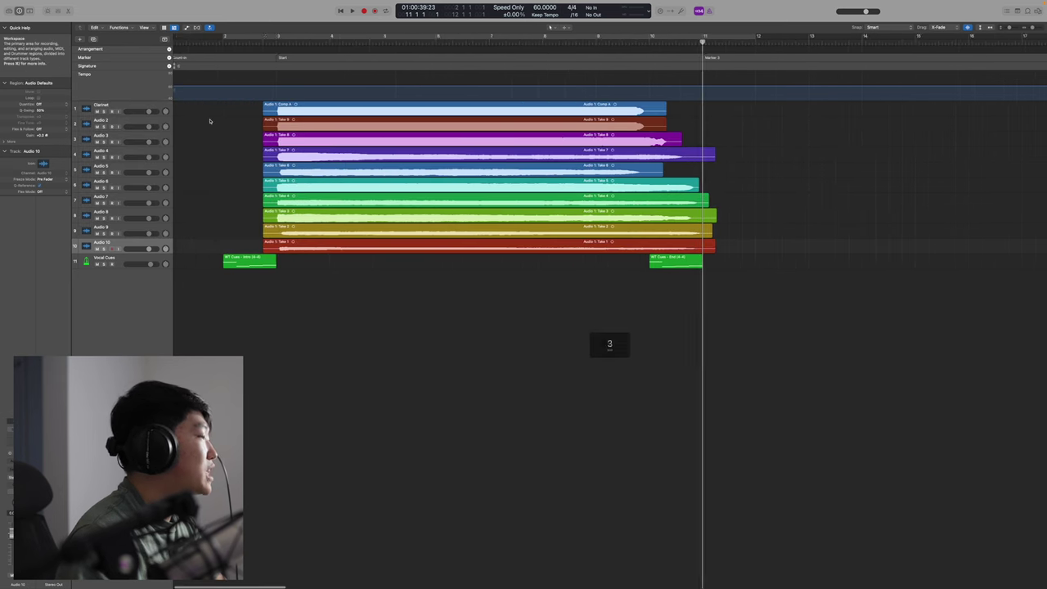
pyautogui.hscroll(-1, 210, 121)
pyautogui.moveTo(270, 98); pyautogui.dragTo(756, 252)
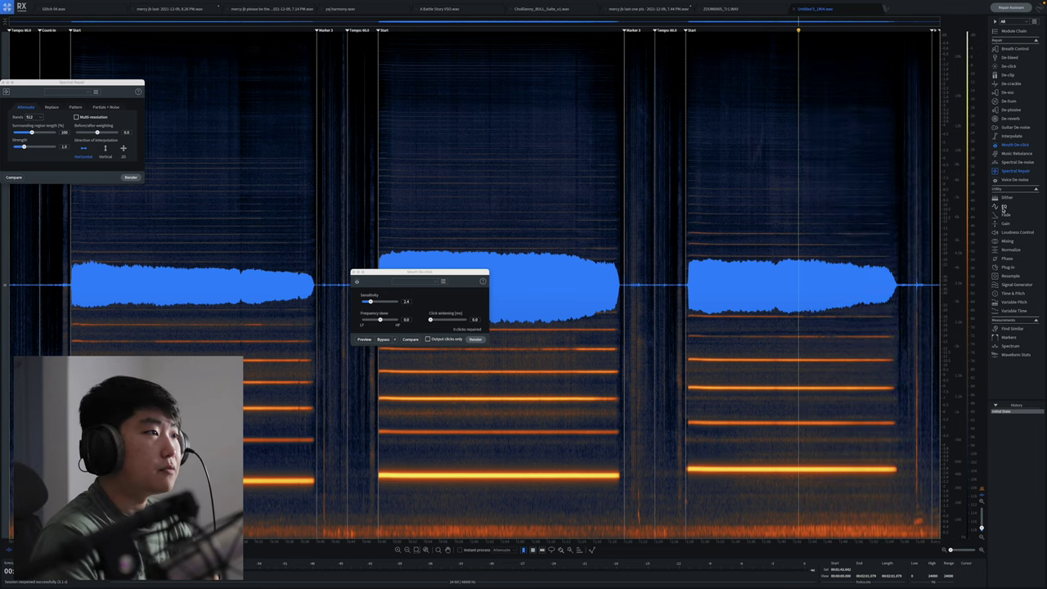
# Step: Switch to RX and render an EQ with a 24 dB/oct high-pass at 150 Hz on the clarinet recording
pyautogui.click(1004, 206)
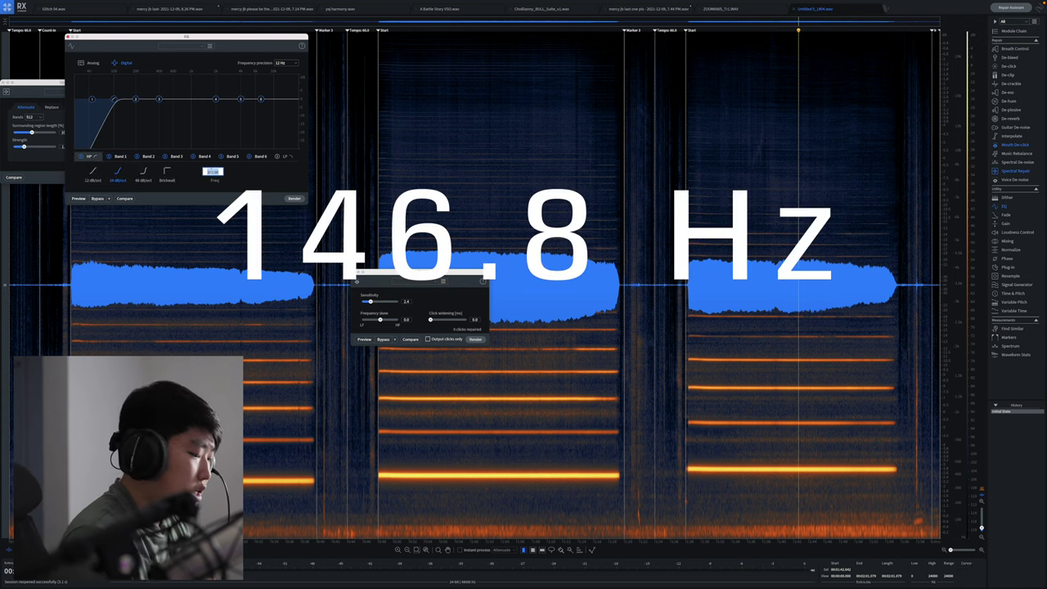
pyautogui.click(294, 198)
pyautogui.click(303, 425)
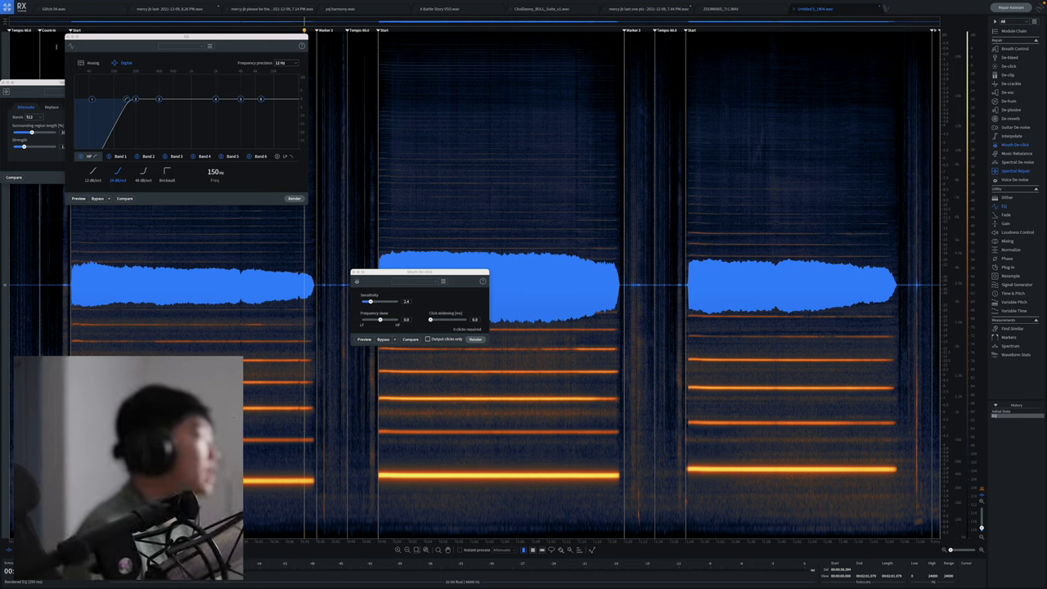
pyautogui.click(70, 37)
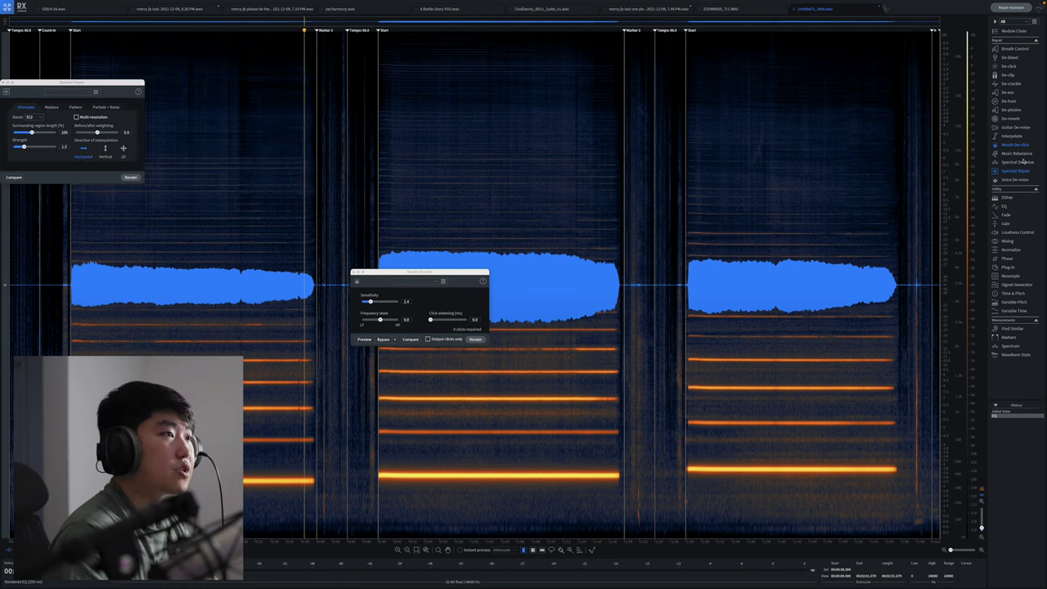
# Step: Learn a noise profile from the silence before the first note and render Spectral De-noise on the recording
pyautogui.click(1022, 162)
pyautogui.moveTo(34, 270); pyautogui.dragTo(46, 273)
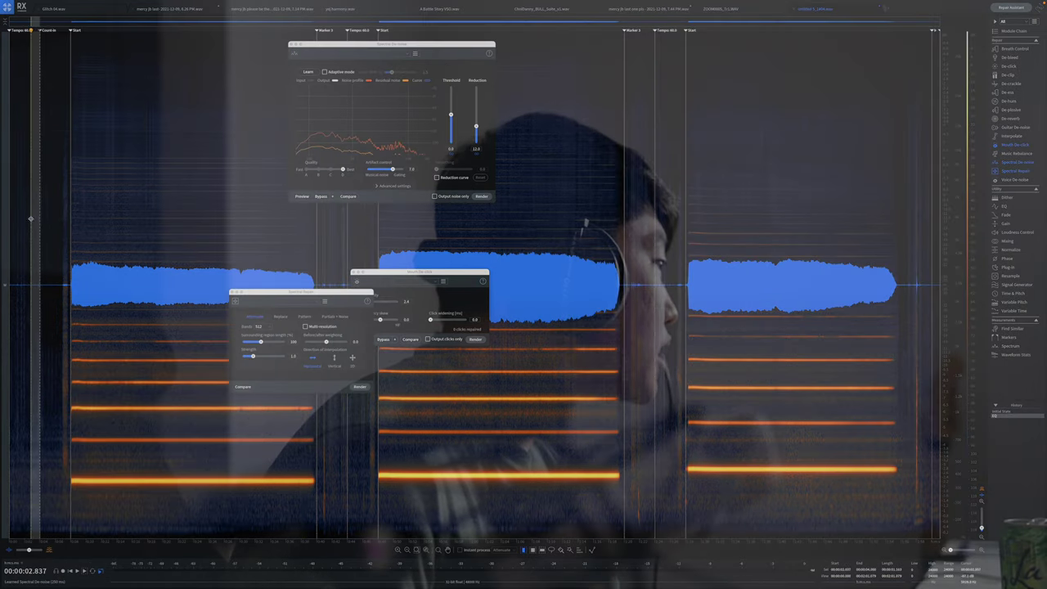
pyautogui.click(176, 313)
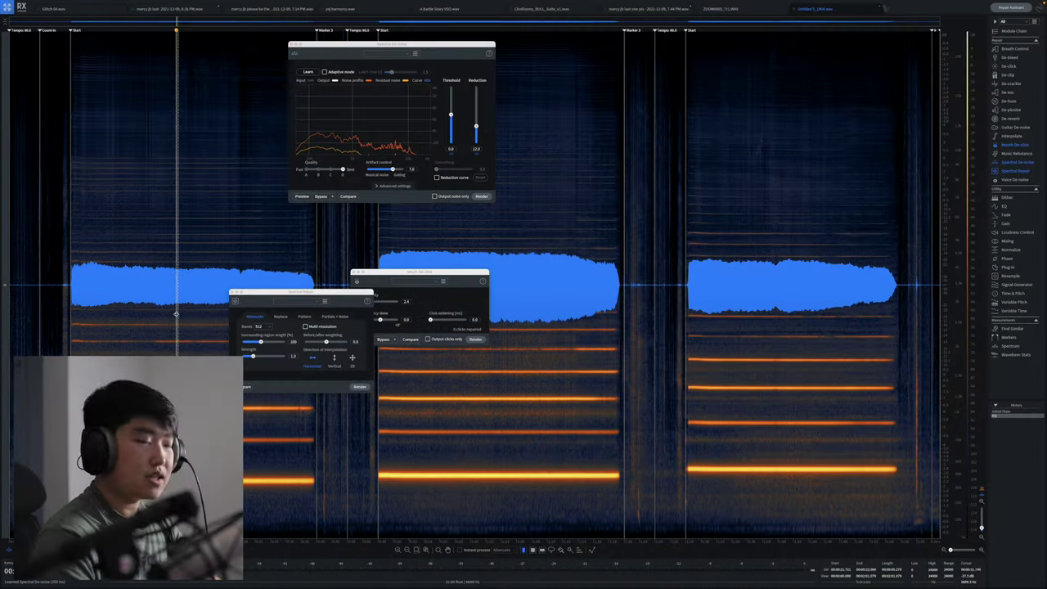
pyautogui.click(482, 196)
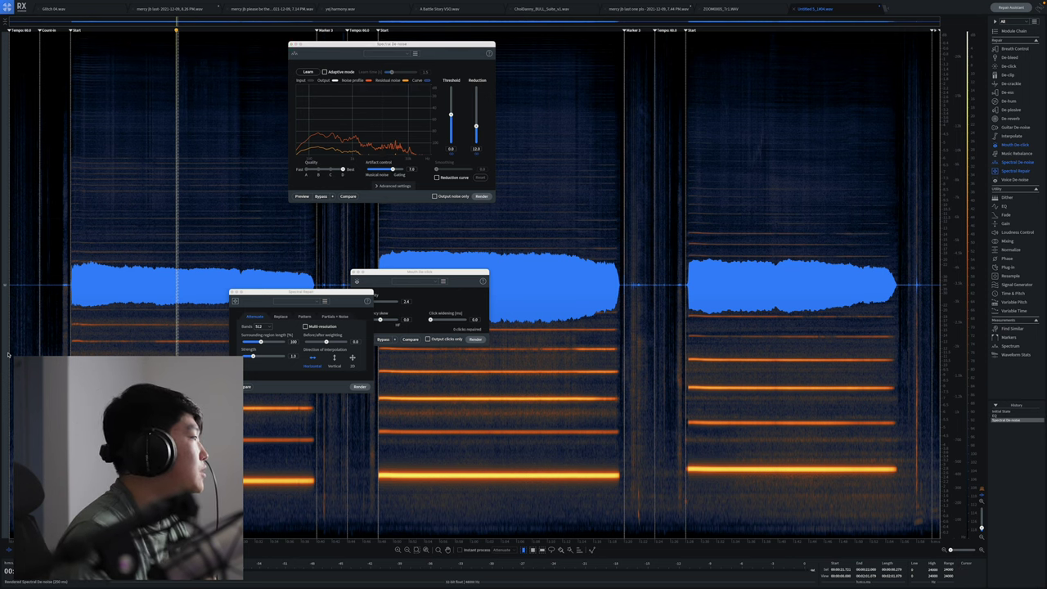
# Step: Render Mouth De-click on the silence before the first note and attenuate that section with Spectral Repair
pyautogui.click(52, 306)
pyautogui.moveTo(68, 291); pyautogui.dragTo(3, 290)
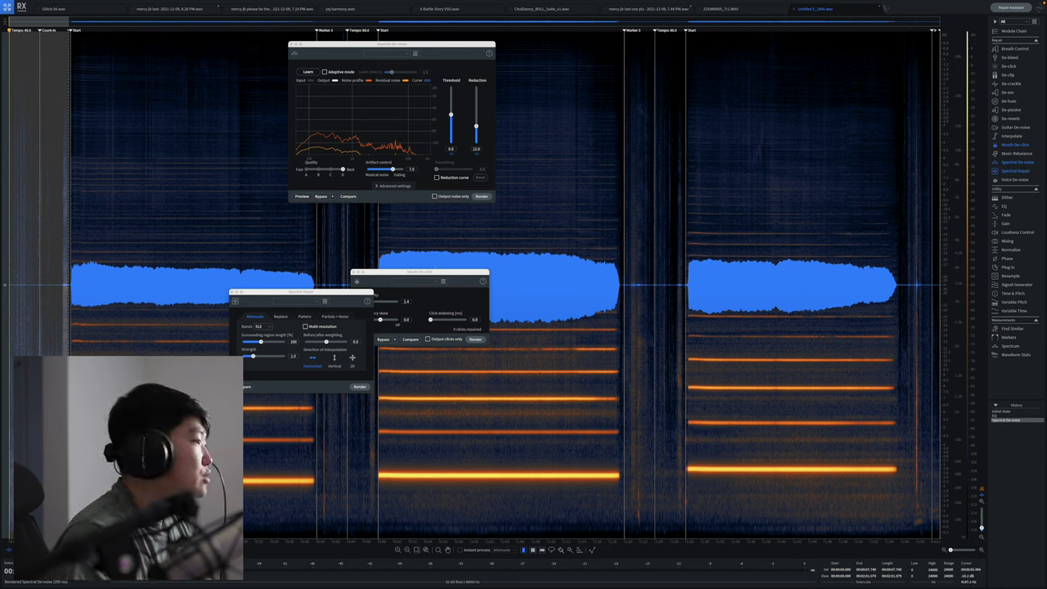
pyautogui.click(432, 280)
pyautogui.click(477, 339)
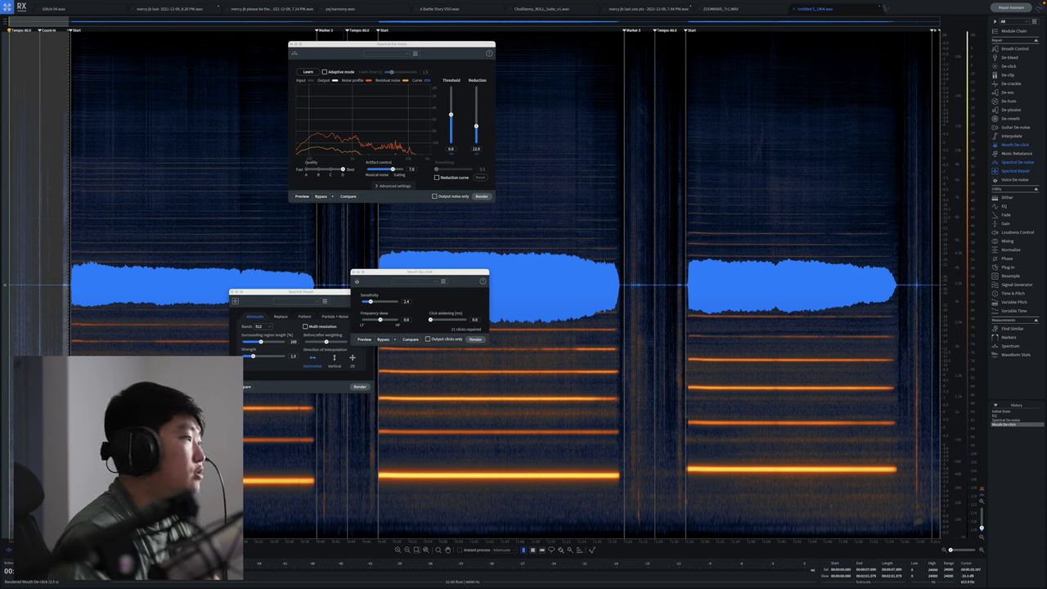
pyautogui.click(359, 386)
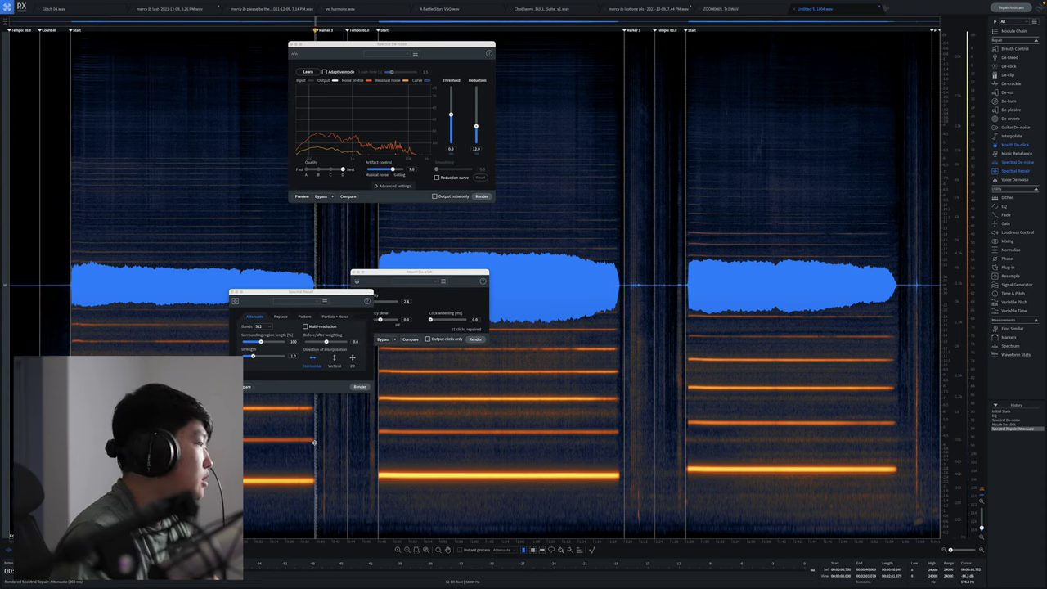
# Step: Attenuate the noise in the gap between the first and second notes with Spectral Repair
pyautogui.moveTo(355, 434); pyautogui.dragTo(375, 431)
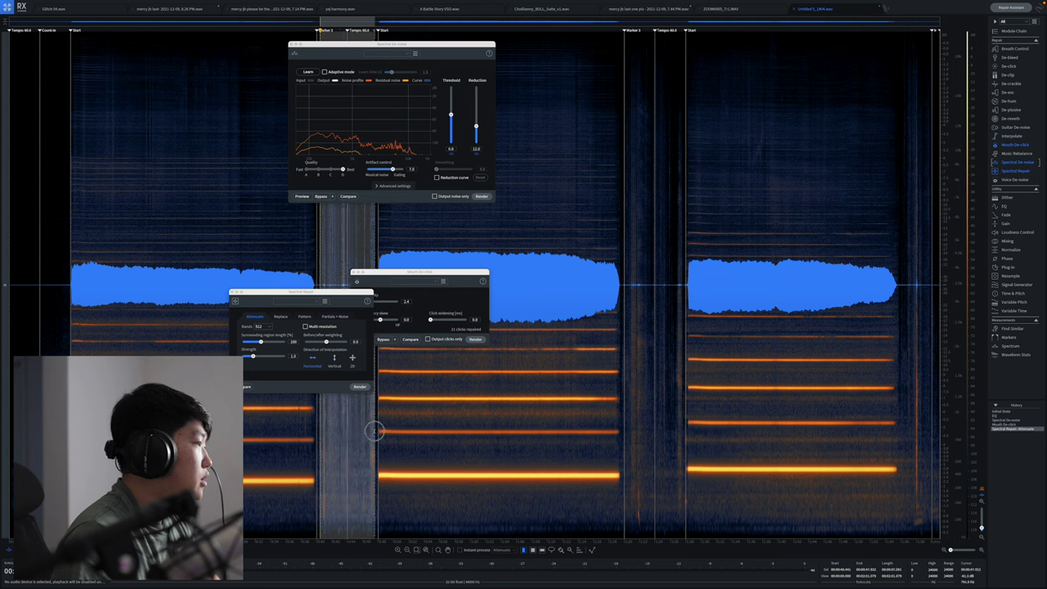
pyautogui.click(359, 386)
pyautogui.click(446, 395)
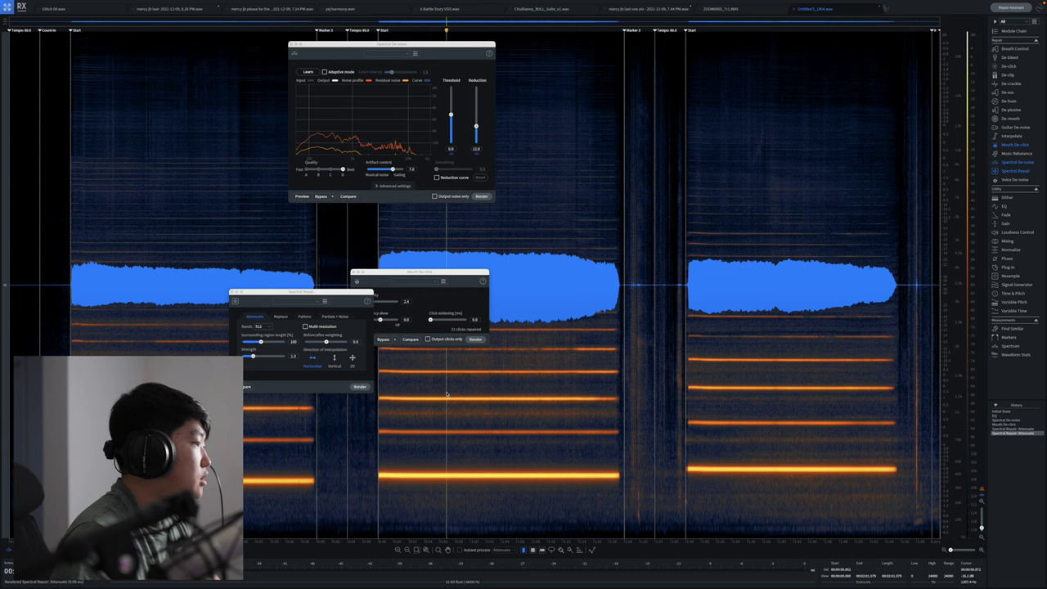
# Step: Attenuate the noise in the gap between the second and third notes section by section with Spectral Repair
pyautogui.moveTo(626, 336); pyautogui.dragTo(685, 339)
pyautogui.click(360, 386)
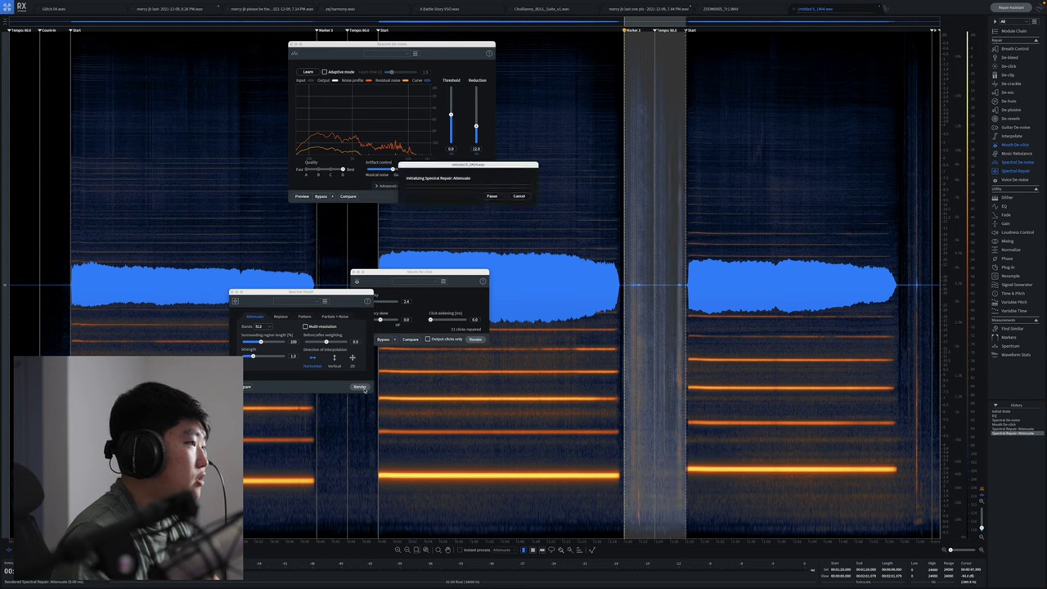
pyautogui.click(761, 360)
pyautogui.moveTo(674, 344); pyautogui.dragTo(684, 343)
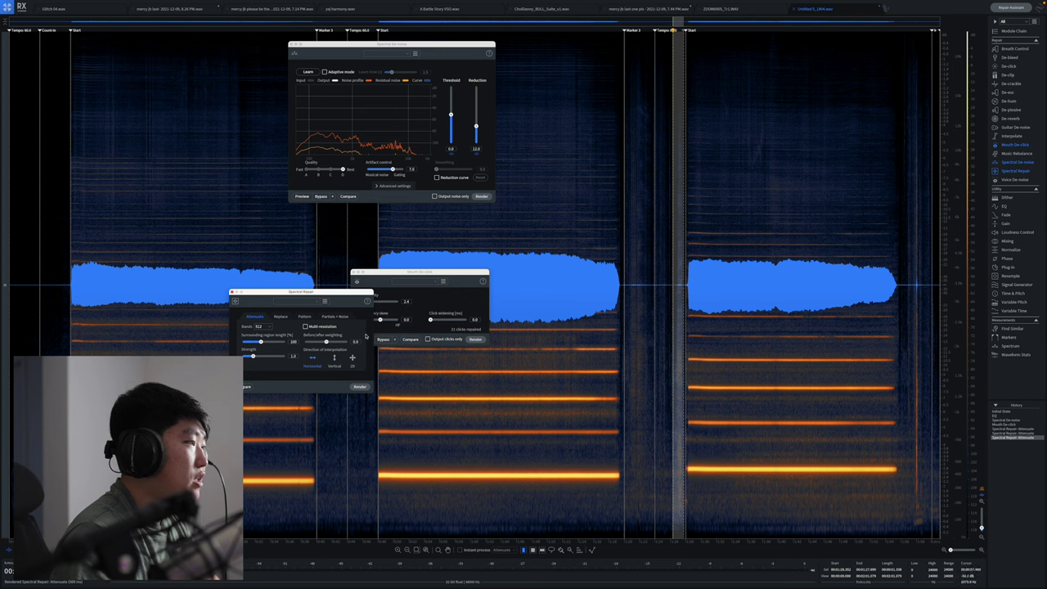
pyautogui.click(358, 385)
pyautogui.moveTo(673, 307); pyautogui.dragTo(654, 311)
pyautogui.click(359, 387)
pyautogui.moveTo(658, 315); pyautogui.dragTo(624, 315)
pyautogui.click(359, 386)
# Step: Attenuate the noise after the last note and the remaining noise shortly after the second note with Spectral Repair
pyautogui.moveTo(904, 313); pyautogui.dragTo(940, 313)
pyautogui.click(360, 386)
pyautogui.click(755, 328)
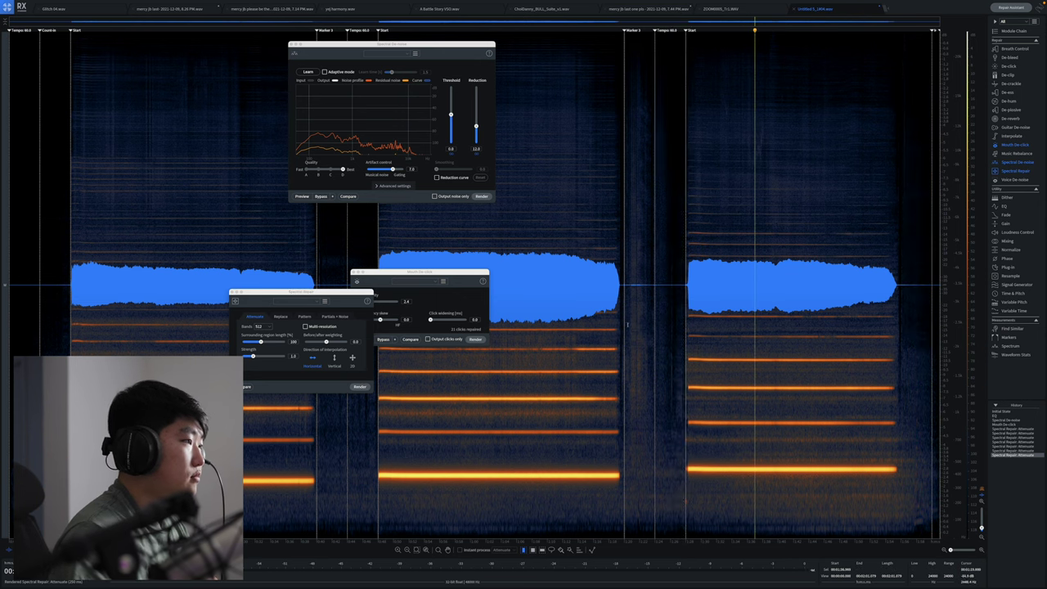
pyautogui.moveTo(628, 324); pyautogui.dragTo(653, 325)
pyautogui.click(360, 386)
# Step: Choose an audio device for playback in the RX preferences
pyautogui.click(82, 328)
pyautogui.press('super+comma')
pyautogui.click(521, 270)
pyautogui.click(535, 304)
pyautogui.click(596, 365)
# Step: Play back the cleaned recording at several points across the three notes to check the sound
pyautogui.click(480, 388)
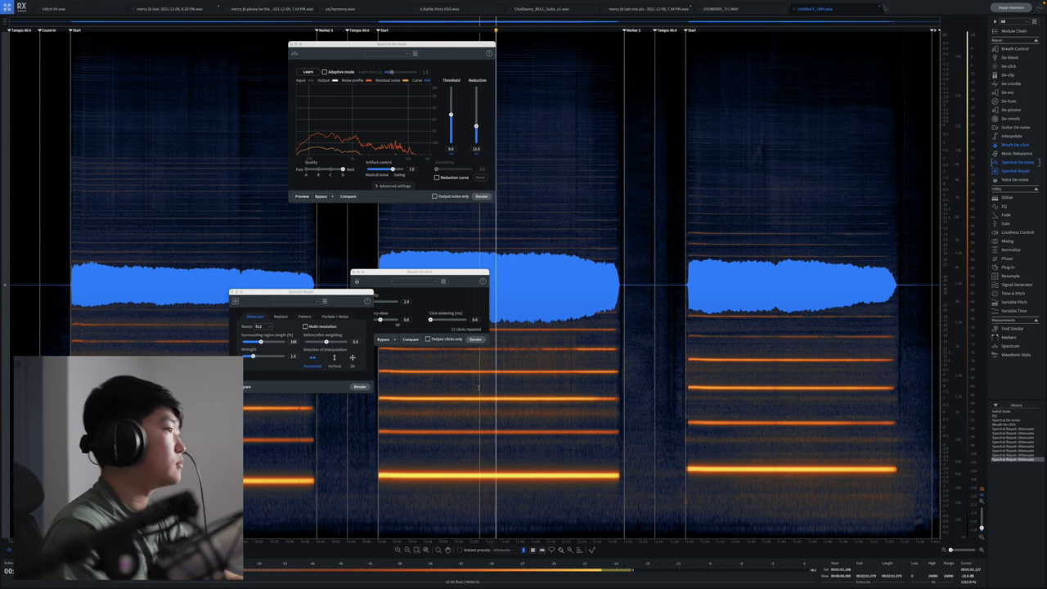
pyautogui.click(572, 335)
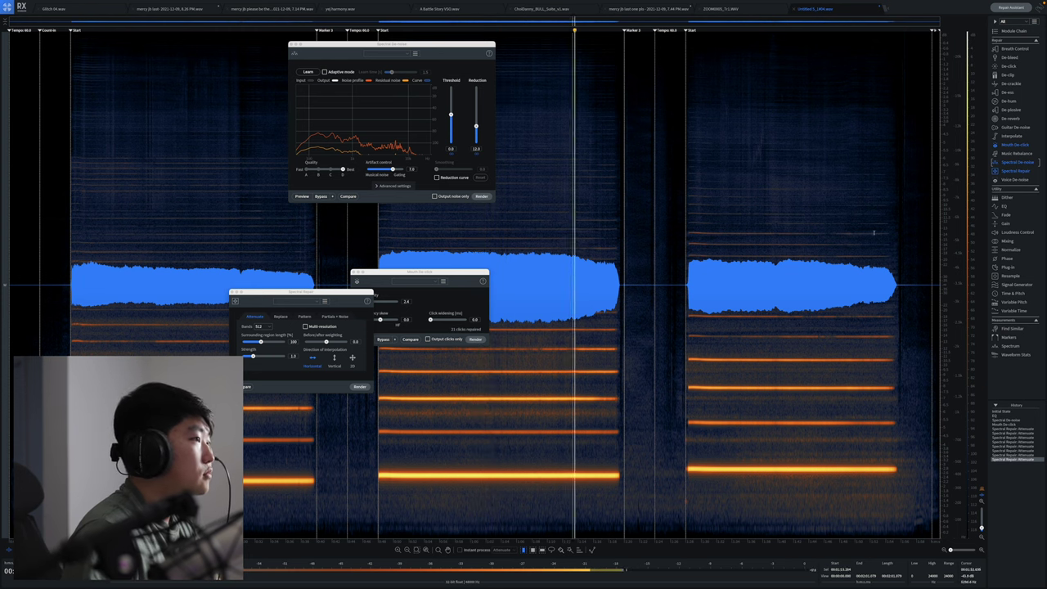
pyautogui.click(778, 232)
pyautogui.click(871, 232)
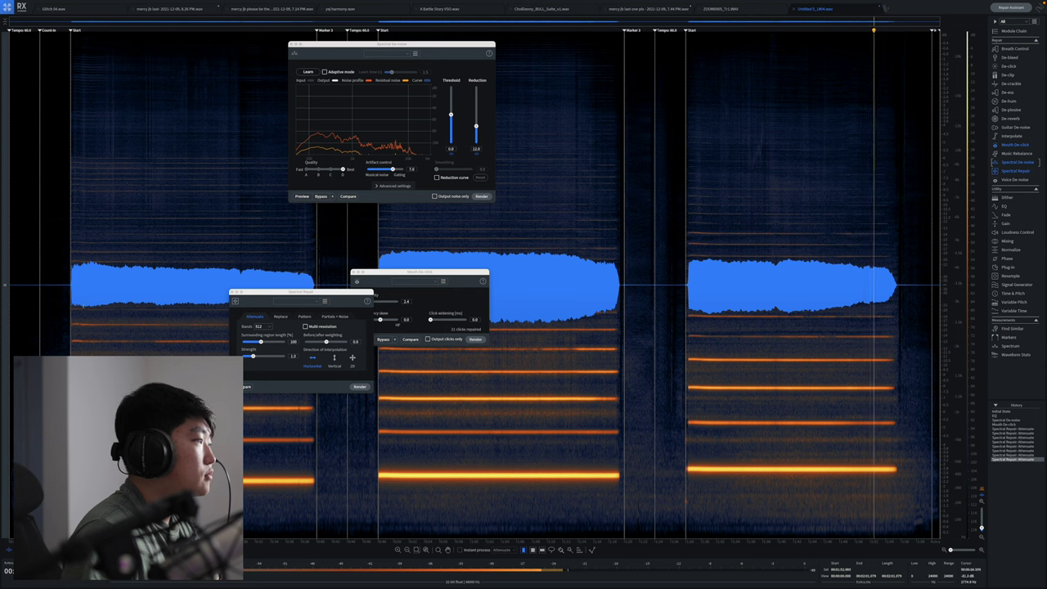
pyautogui.click(87, 243)
pyautogui.click(193, 244)
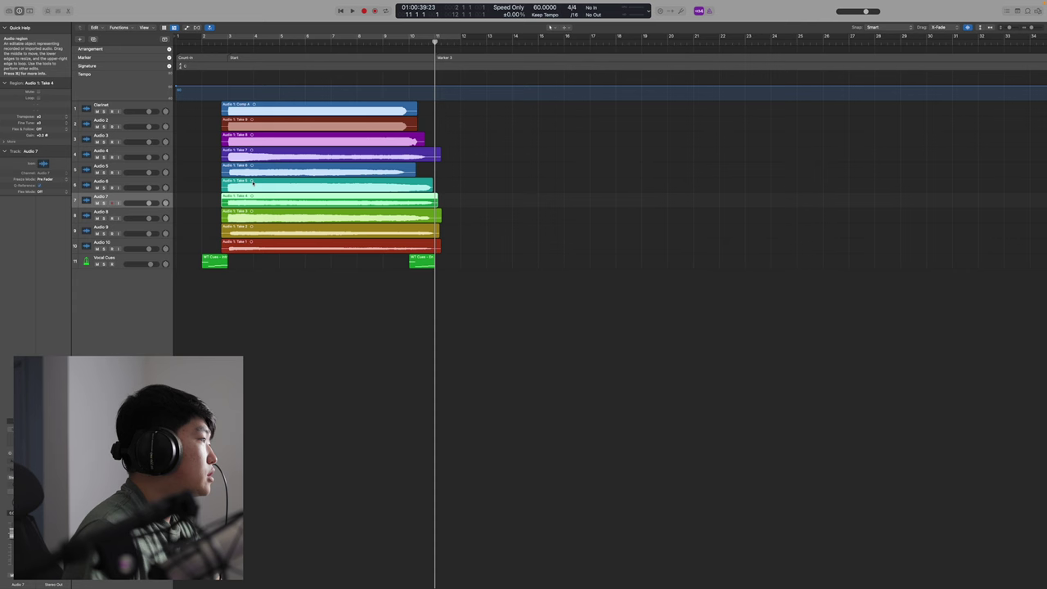
# Step: Switch to Logic Pro and move the selection through the unpacked take regions
pyautogui.press('Up')
pyautogui.press('Up')
pyautogui.click(247, 245)
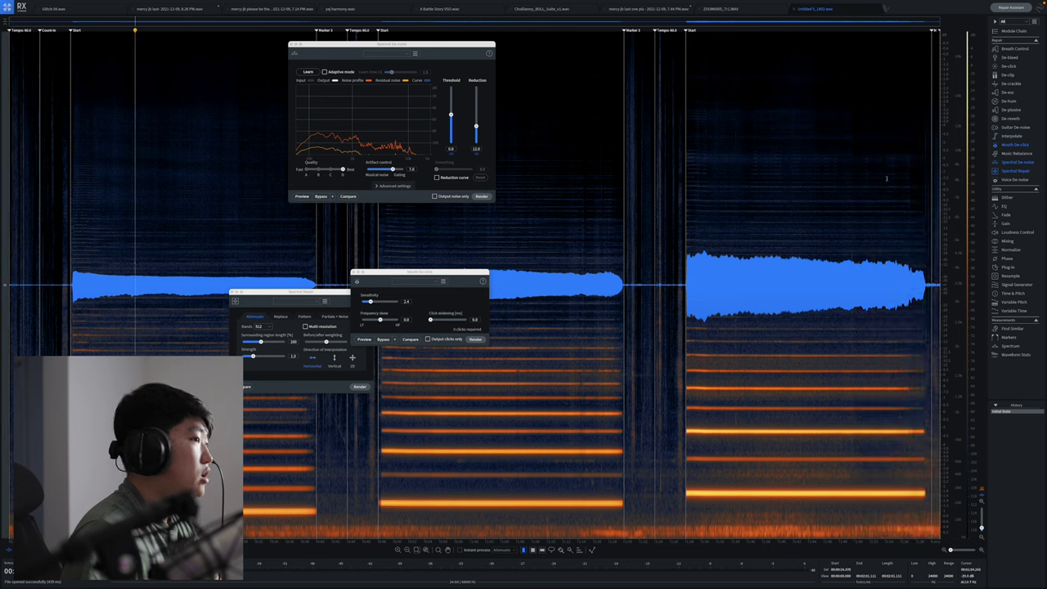
# Step: Switch to RX and render the 150 Hz high-pass EQ, Spectral De-noise and Mouth De-click on the next clarinet recording
pyautogui.click(1001, 206)
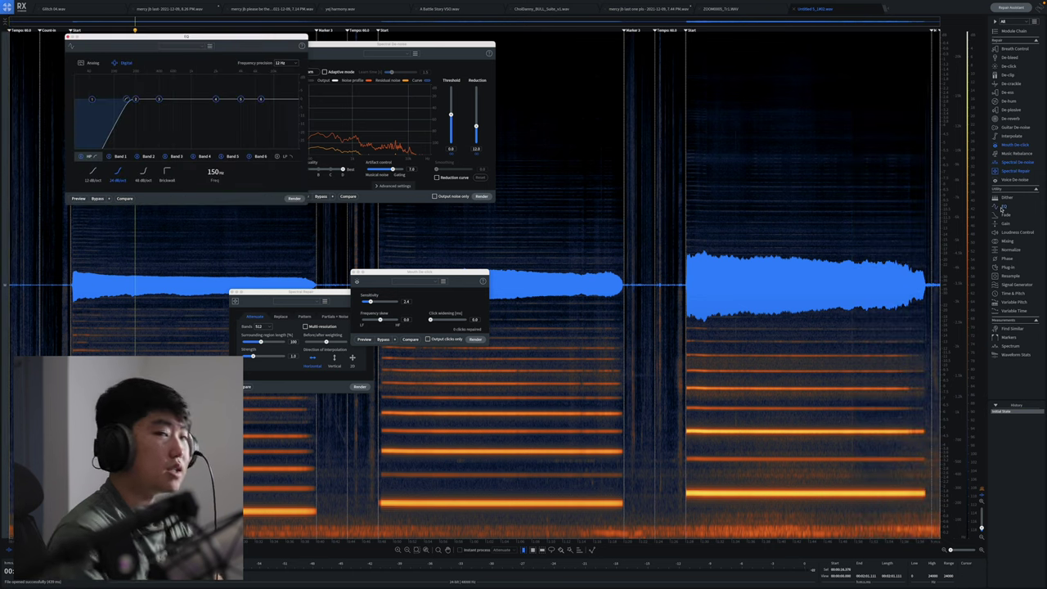
pyautogui.click(294, 198)
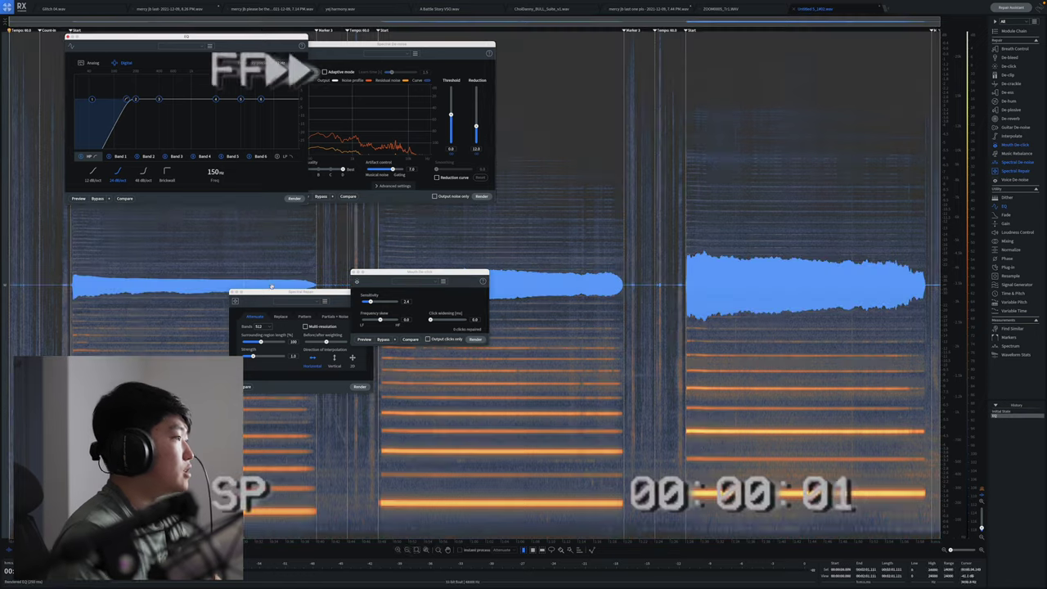
pyautogui.click(481, 196)
pyautogui.click(475, 338)
# Step: Attenuate the noise before the first note of this second recording with Spectral Repair
pyautogui.moveTo(70, 297); pyautogui.dragTo(6, 296)
pyautogui.click(359, 386)
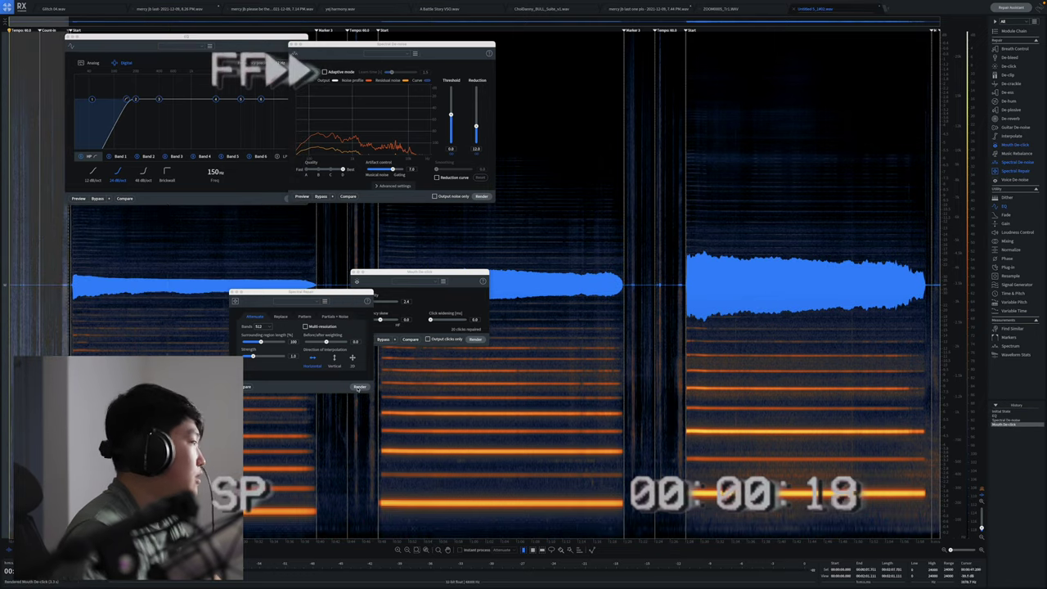
# Step: Attenuate the noise between the first and second notes with Spectral Repair, moving the Mouth De-click and Spectral Repair windows aside
pyautogui.moveTo(319, 371); pyautogui.dragTo(380, 371)
pyautogui.click(359, 386)
pyautogui.moveTo(419, 272); pyautogui.dragTo(178, 436)
pyautogui.moveTo(301, 292); pyautogui.dragTo(186, 295)
pyautogui.click(244, 389)
pyautogui.moveTo(351, 372); pyautogui.dragTo(374, 291)
pyautogui.press('super+r')
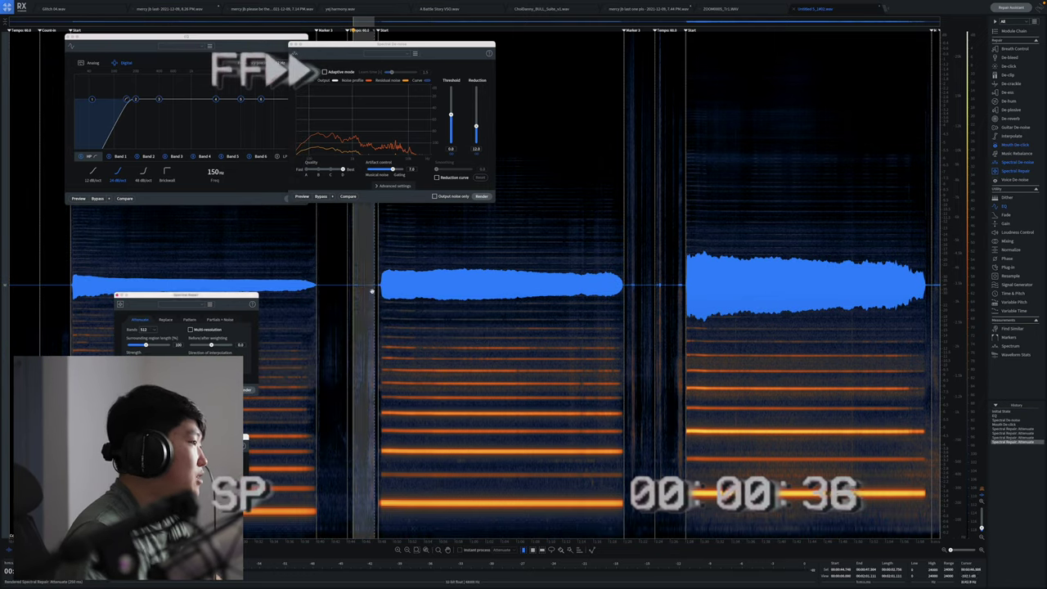
# Step: Attenuate the noise between the second and third notes and a short spot early in the third note
pyautogui.moveTo(625, 291); pyautogui.dragTo(684, 291)
pyautogui.press('super+r')
pyautogui.moveTo(731, 343); pyautogui.dragTo(740, 343)
pyautogui.press('space')
pyautogui.press('super+r')
# Step: Attenuate a short spot late in the third note with Spectral Repair and play back the result
pyautogui.click(819, 347)
pyautogui.moveTo(850, 347); pyautogui.dragTo(856, 347)
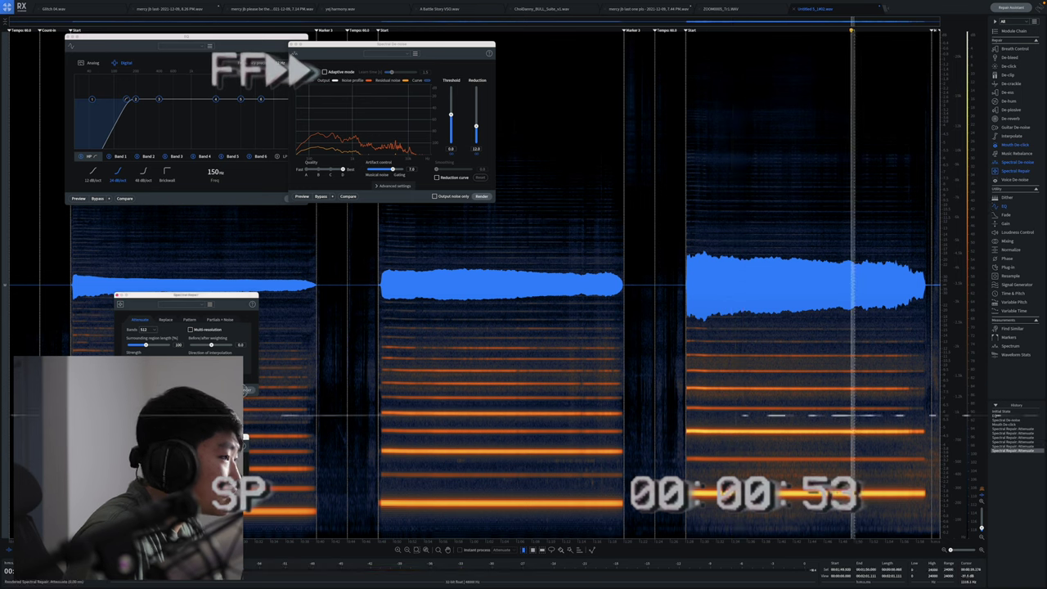
pyautogui.press('super+r')
pyautogui.press('space')
pyautogui.click(586, 245)
pyautogui.click(849, 237)
# Step: Attenuate the remaining noise just before the third note and after its end with Spectral Repair
pyautogui.moveTo(654, 379); pyautogui.dragTo(684, 379)
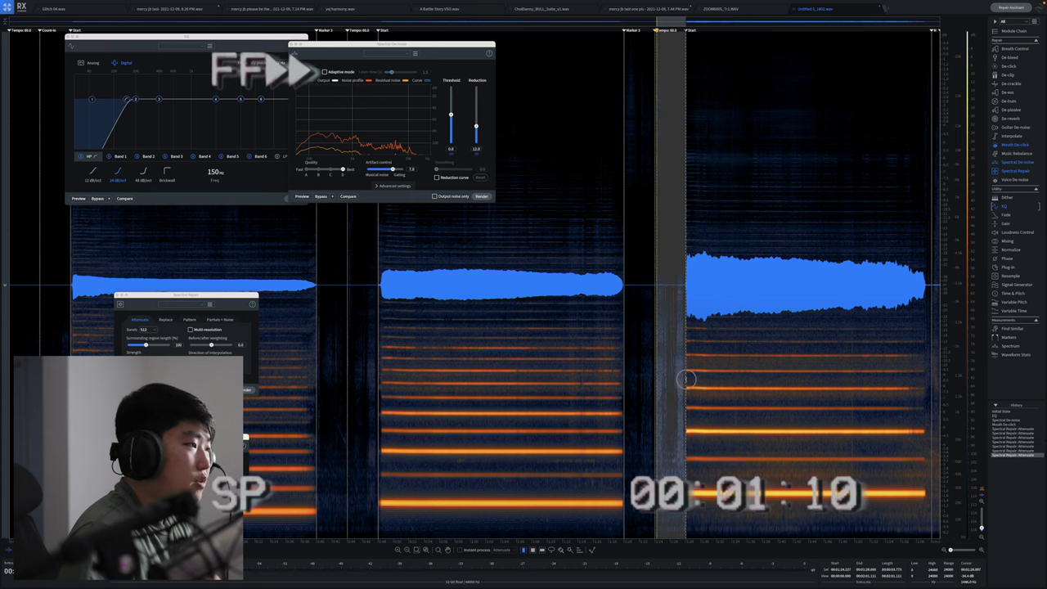
pyautogui.press('super+r')
pyautogui.click(879, 245)
pyautogui.moveTo(930, 246); pyautogui.dragTo(940, 246)
pyautogui.press('super+r')
pyautogui.click(722, 245)
pyautogui.click(544, 246)
# Step: Switch to Logic Pro, open the Take 5 region in the external sample editor, and return to RX
pyautogui.press('super+Tab')
pyautogui.click(241, 182)
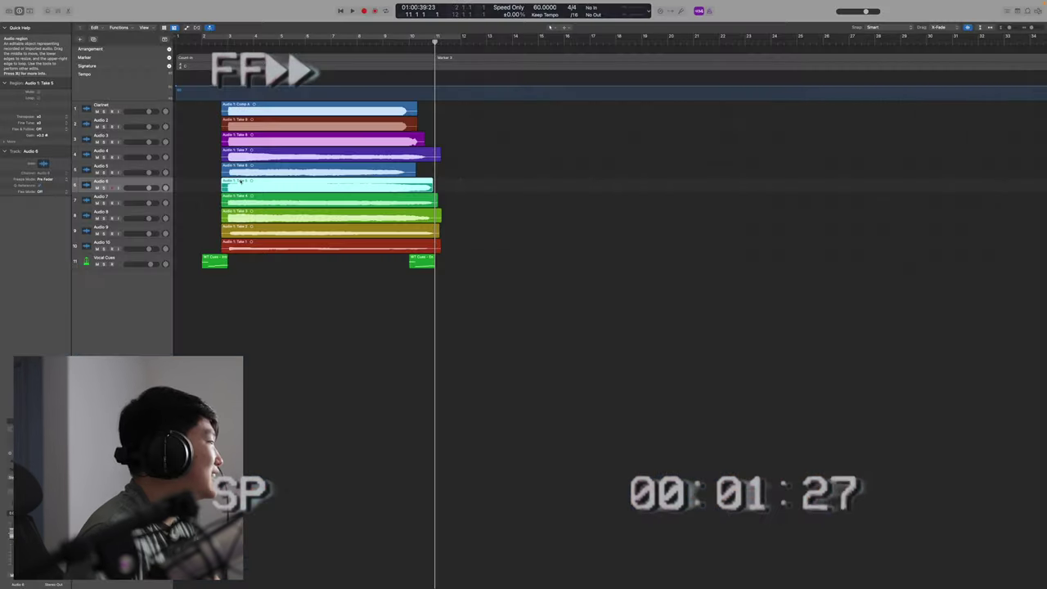
pyautogui.hotkey('shift', 'w')
pyautogui.press('super+Tab')
pyautogui.click(240, 159)
pyautogui.press('super+Tab')
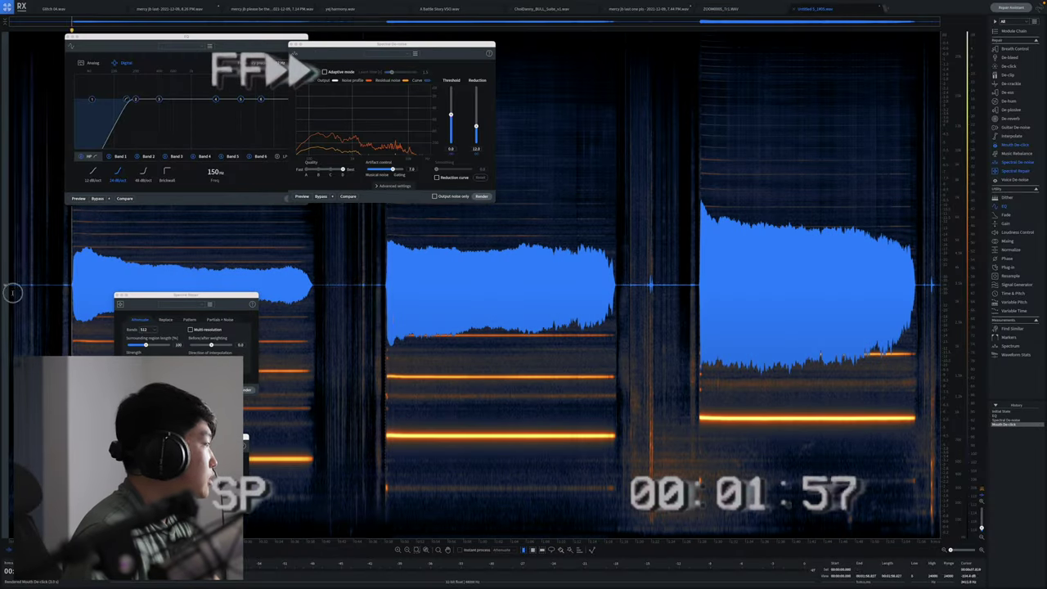
# Step: Attenuate the noise before the first note and in both gaps between the three notes with Spectral Repair
pyautogui.moveTo(13, 293); pyautogui.dragTo(72, 293)
pyautogui.press('super+r')
pyautogui.moveTo(317, 302); pyautogui.dragTo(382, 302)
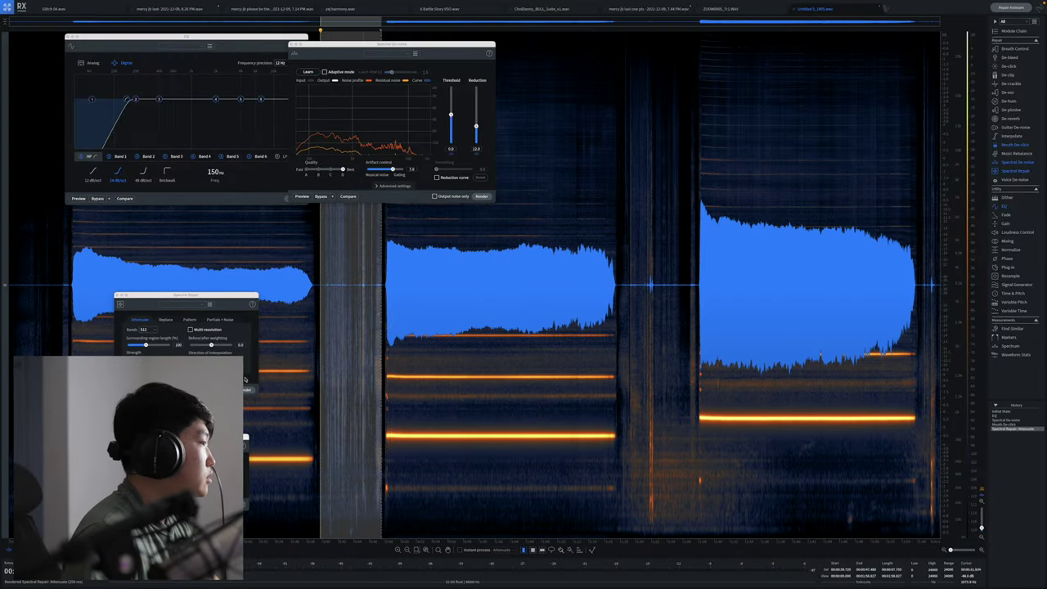
pyautogui.press('super+r')
pyautogui.moveTo(620, 318); pyautogui.dragTo(696, 318)
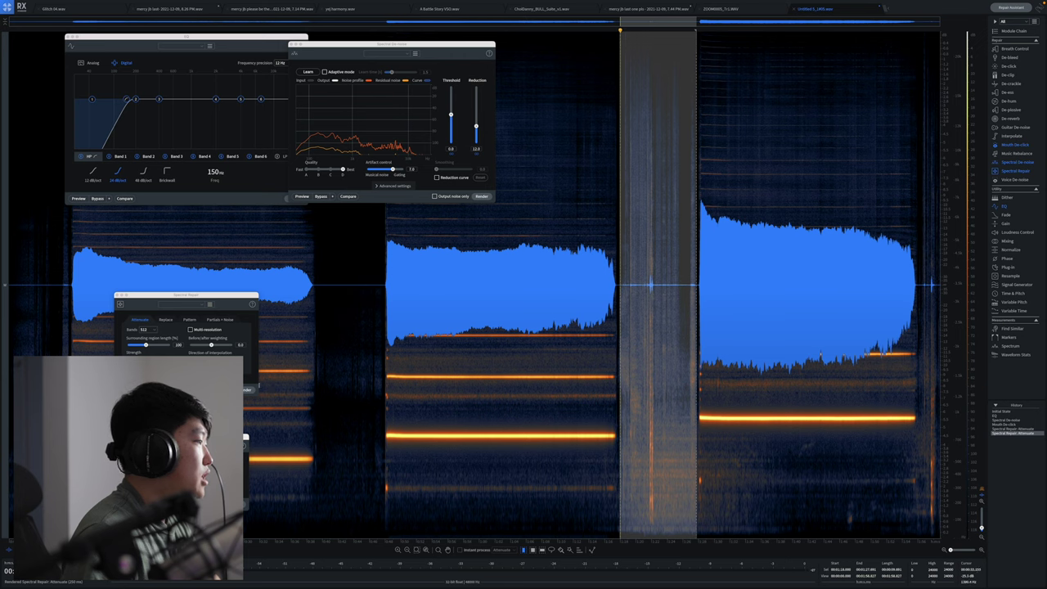
pyautogui.click(251, 389)
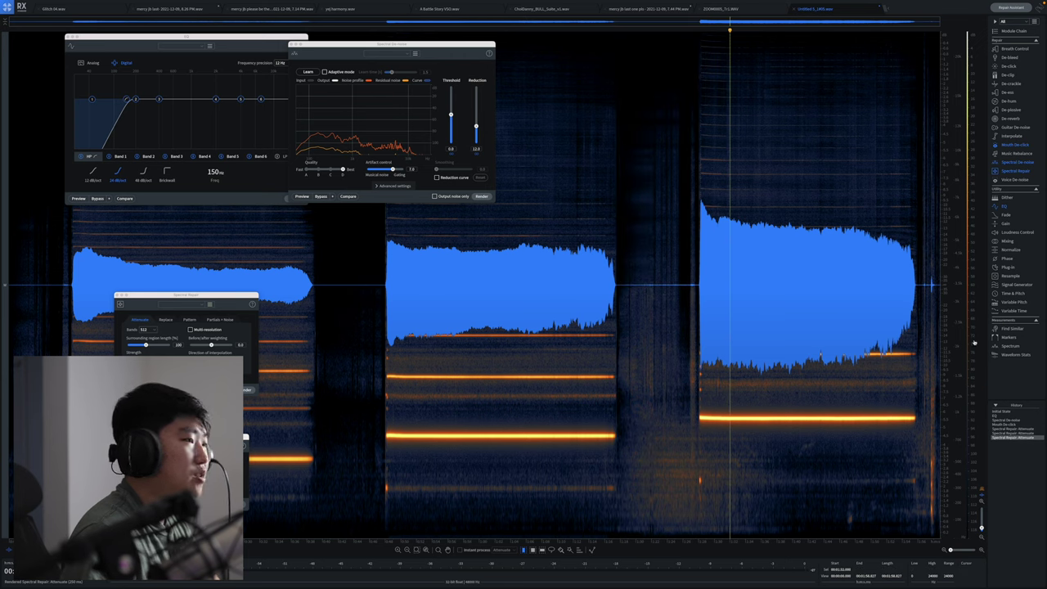
# Step: Attenuate the noise after the end of the third note and check the preceding notes
pyautogui.moveTo(921, 327); pyautogui.dragTo(964, 325)
pyautogui.press('super+r')
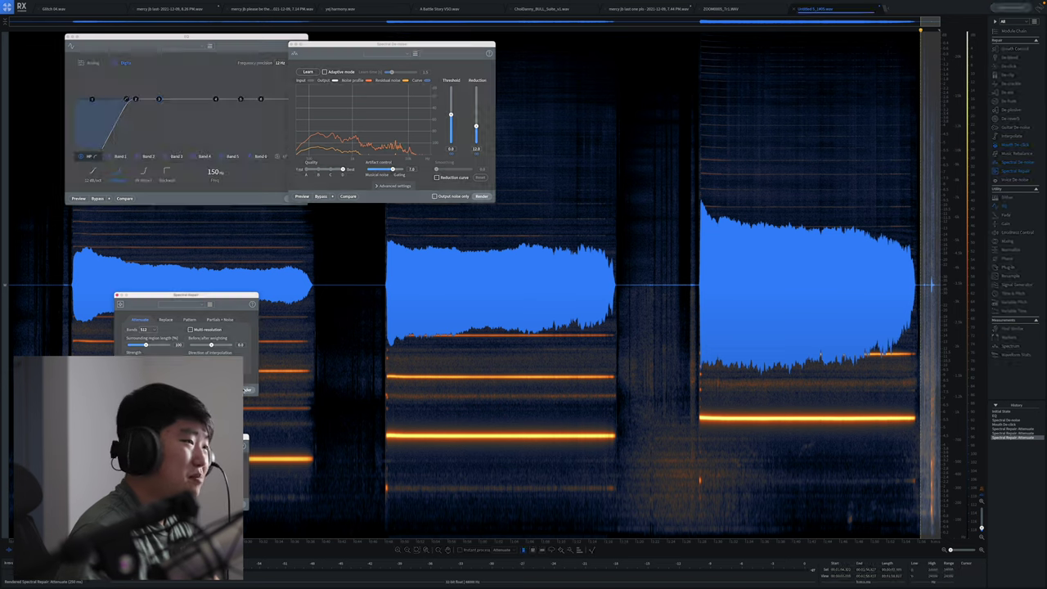
pyautogui.click(621, 319)
pyautogui.click(787, 319)
pyautogui.click(675, 438)
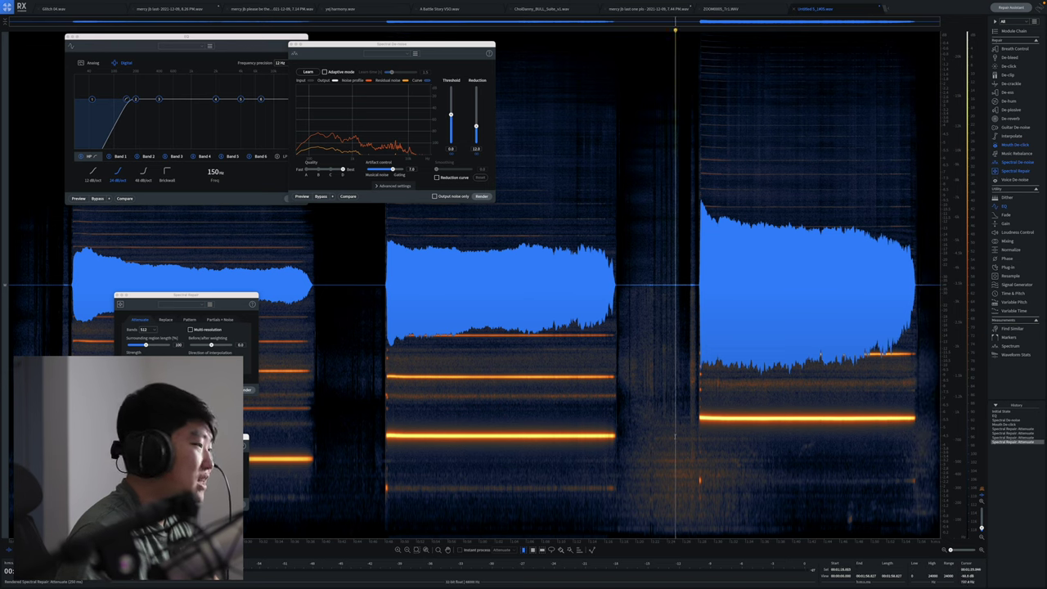
# Step: Play back the start of the second note to check its attack for remaining noise
pyautogui.click(382, 479)
pyautogui.click(389, 478)
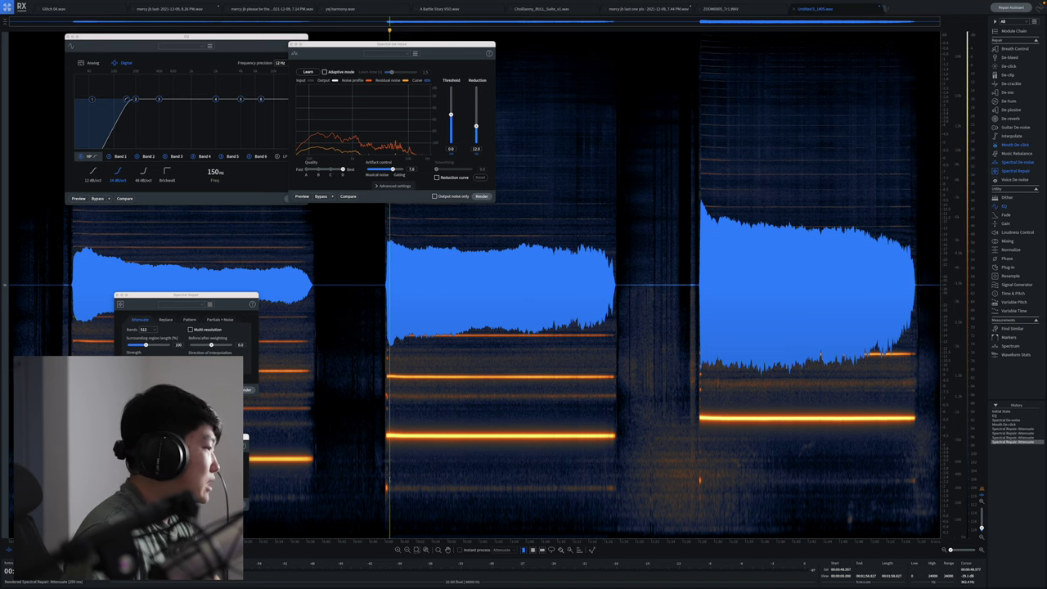
pyautogui.click(377, 393)
pyautogui.press('space')
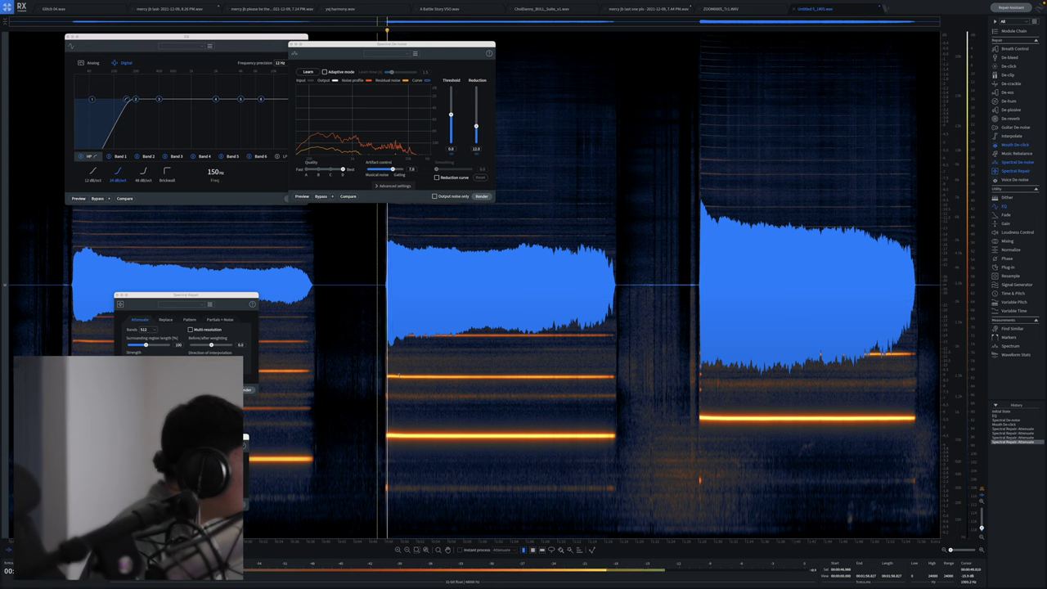
pyautogui.press('space')
pyautogui.click(388, 386)
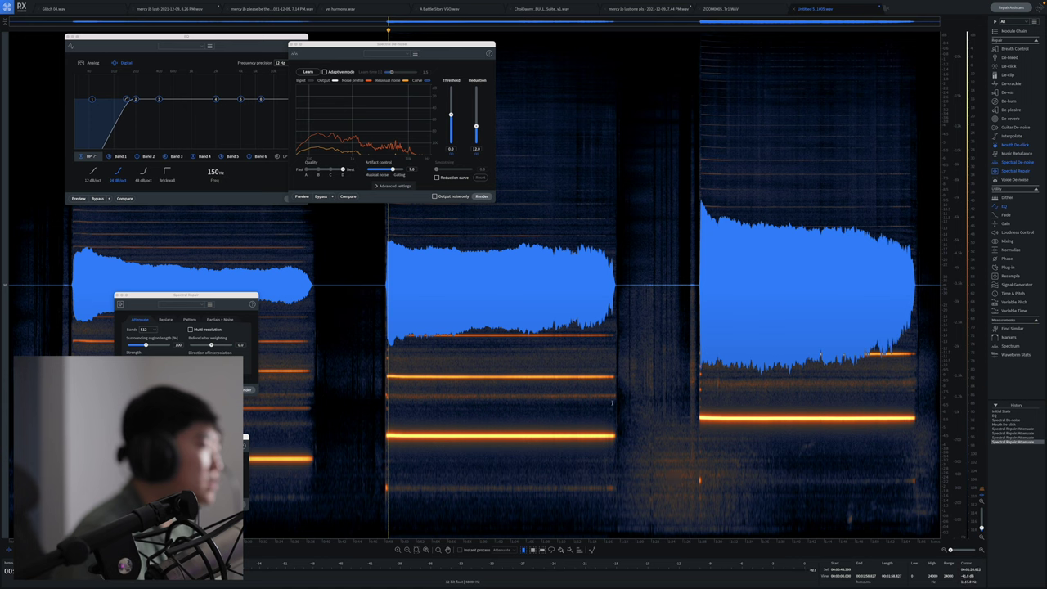
# Step: Attenuate the low-frequency band beneath the second note with Spectral Repair, using a time-frequency selection
pyautogui.moveTo(619, 395); pyautogui.dragTo(688, 392)
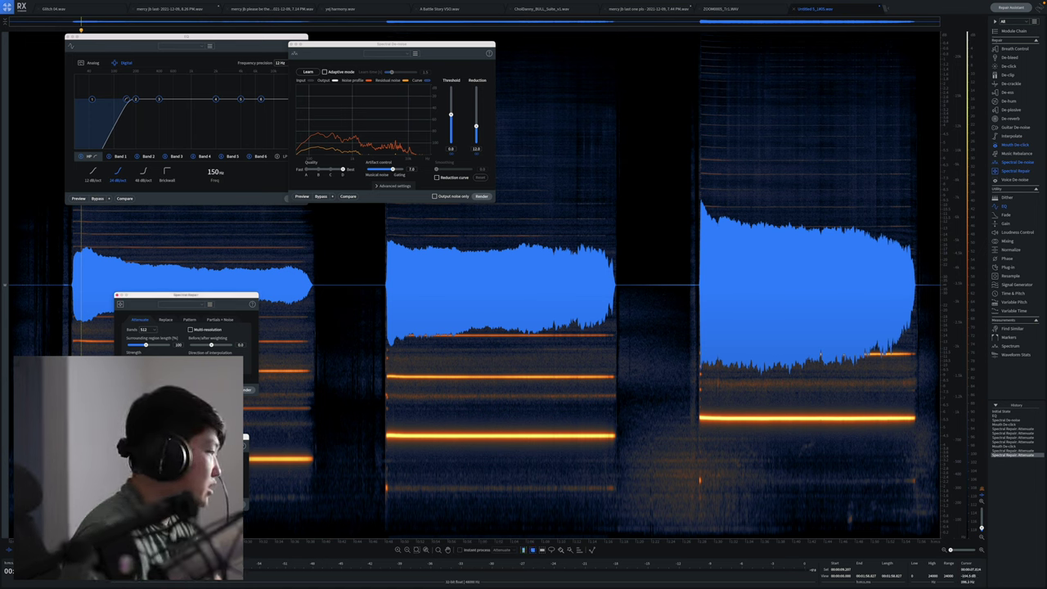
pyautogui.moveTo(377, 474); pyautogui.dragTo(672, 503)
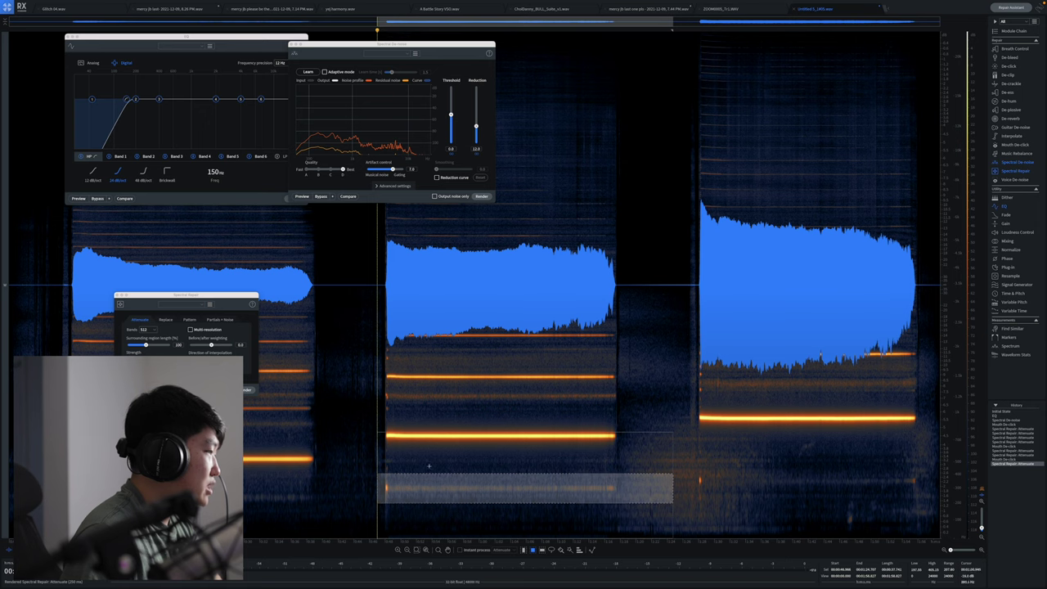
pyautogui.click(246, 391)
pyautogui.click(385, 461)
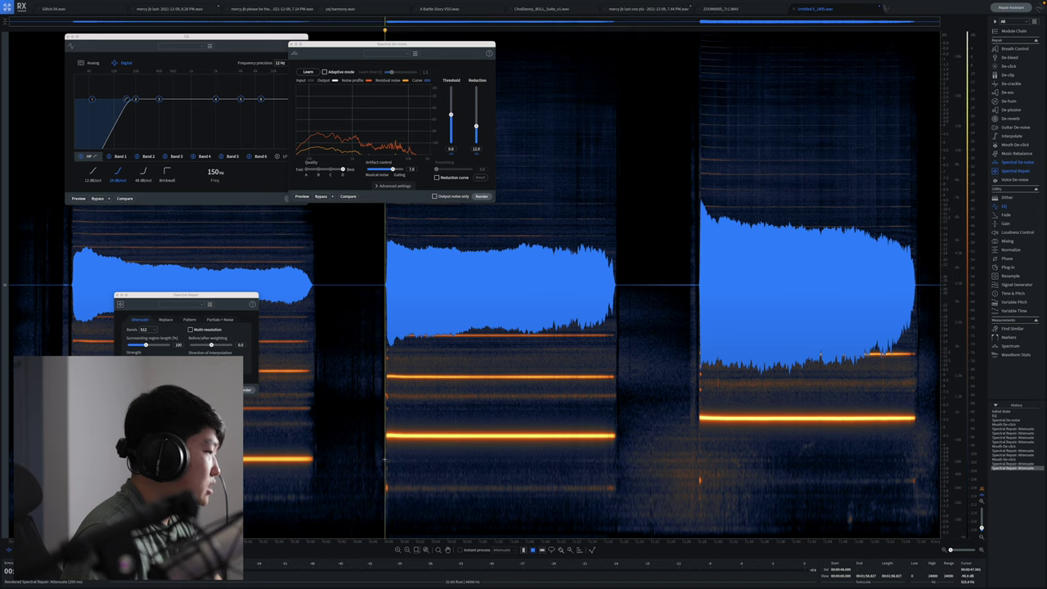
pyautogui.moveTo(378, 480); pyautogui.dragTo(619, 492)
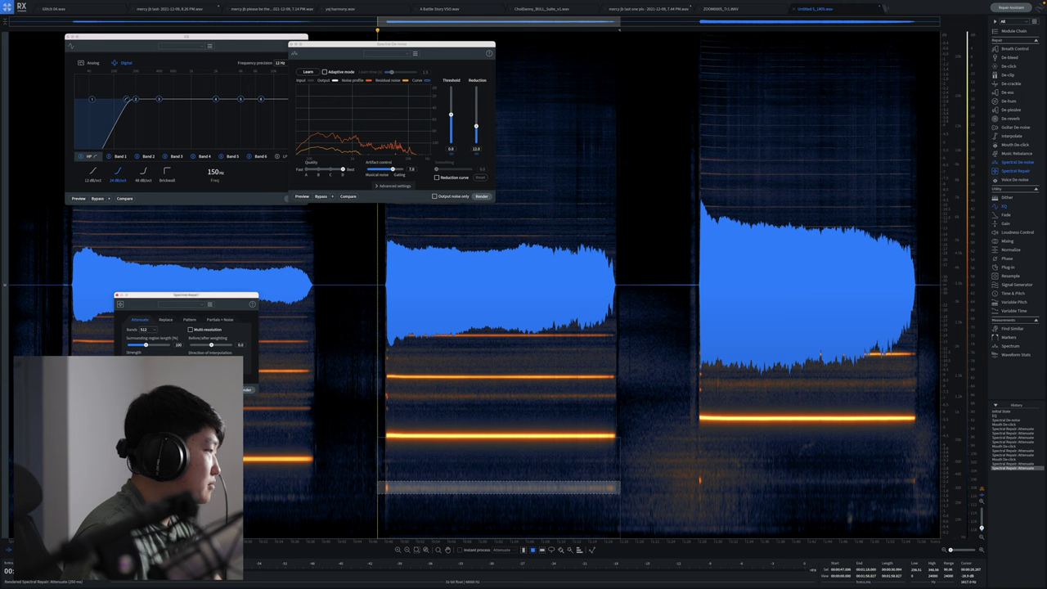
pyautogui.click(247, 390)
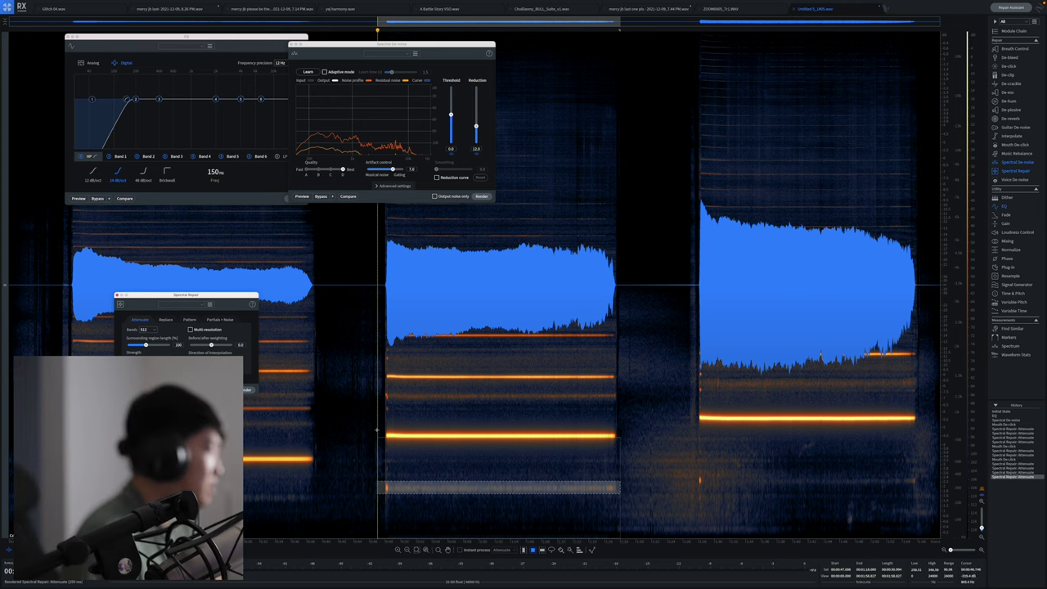
# Step: Attenuate the low-frequency thump at the start of the third note with small time-frequency selections
pyautogui.click(683, 467)
pyautogui.moveTo(683, 467); pyautogui.dragTo(727, 497)
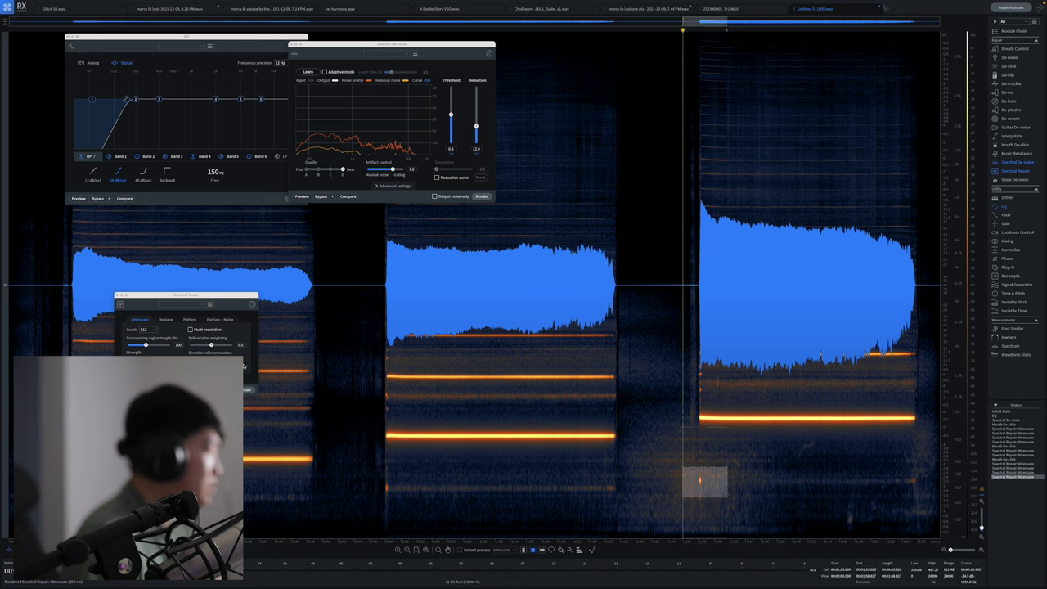
pyautogui.click(247, 390)
pyautogui.click(600, 436)
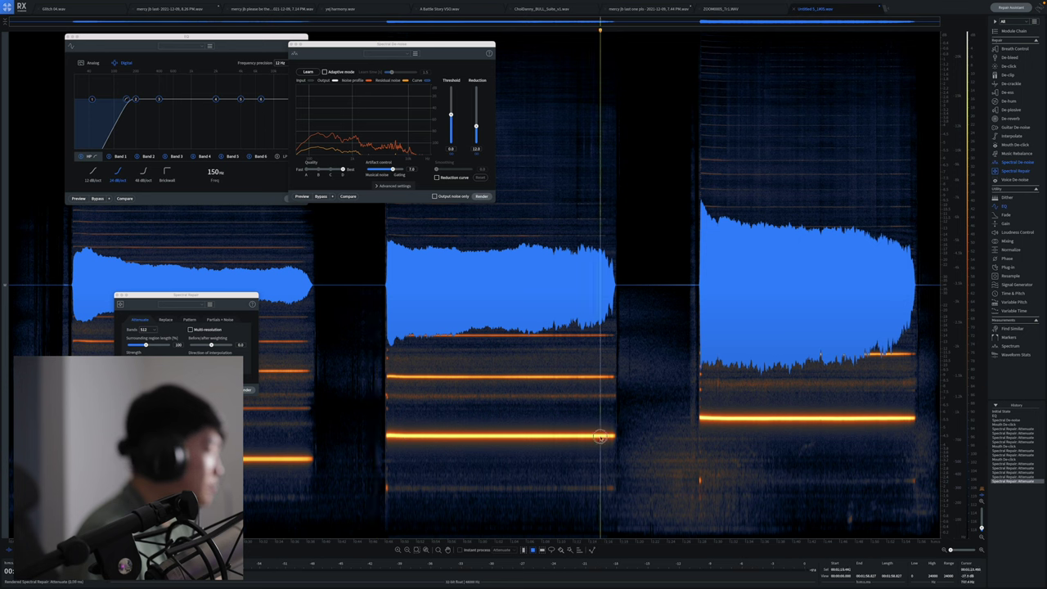
pyautogui.click(700, 490)
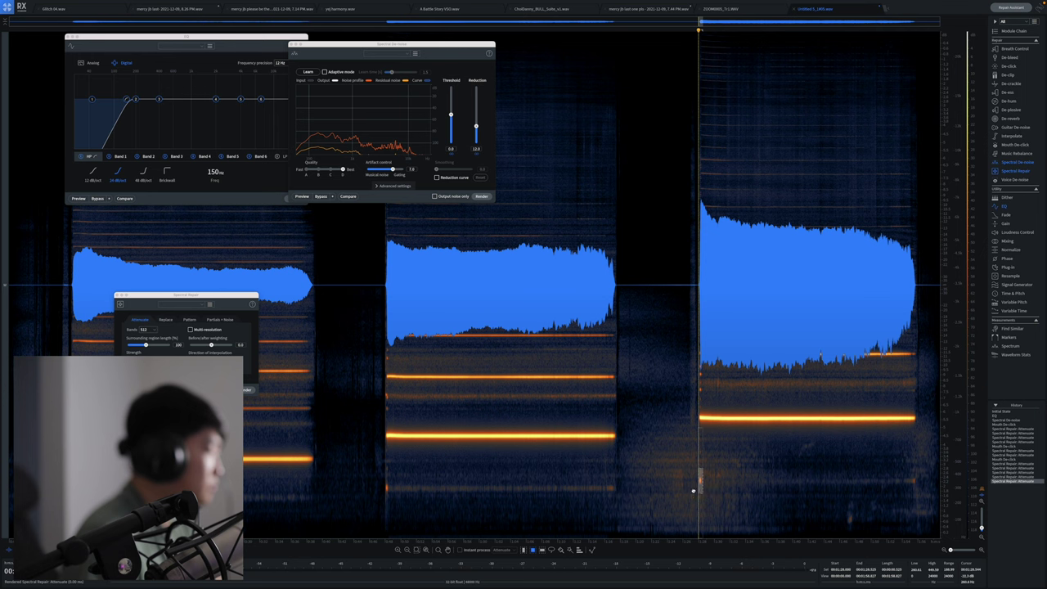
pyautogui.click(247, 390)
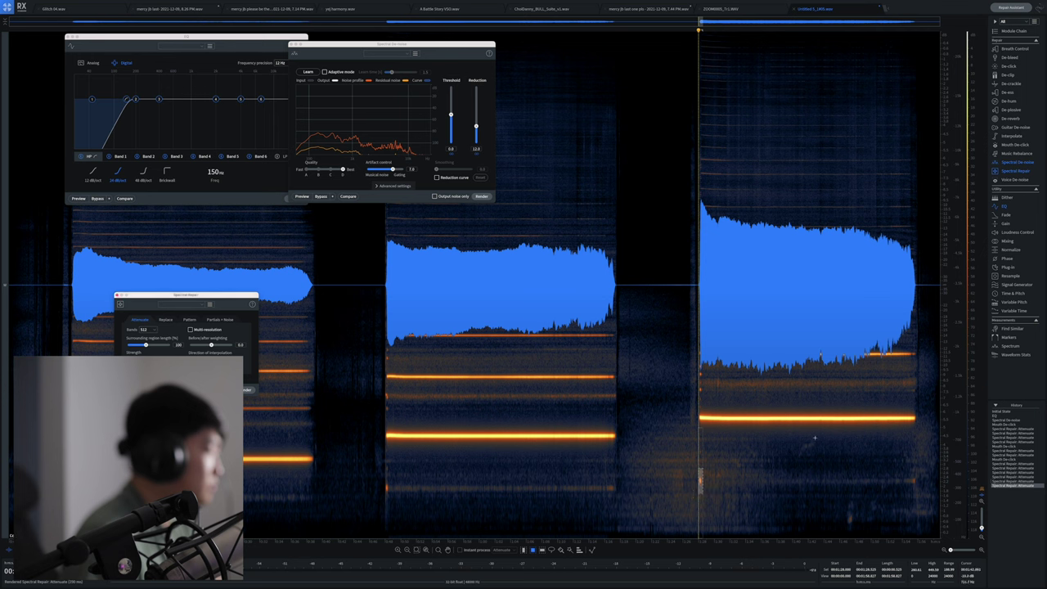
pyautogui.click(755, 452)
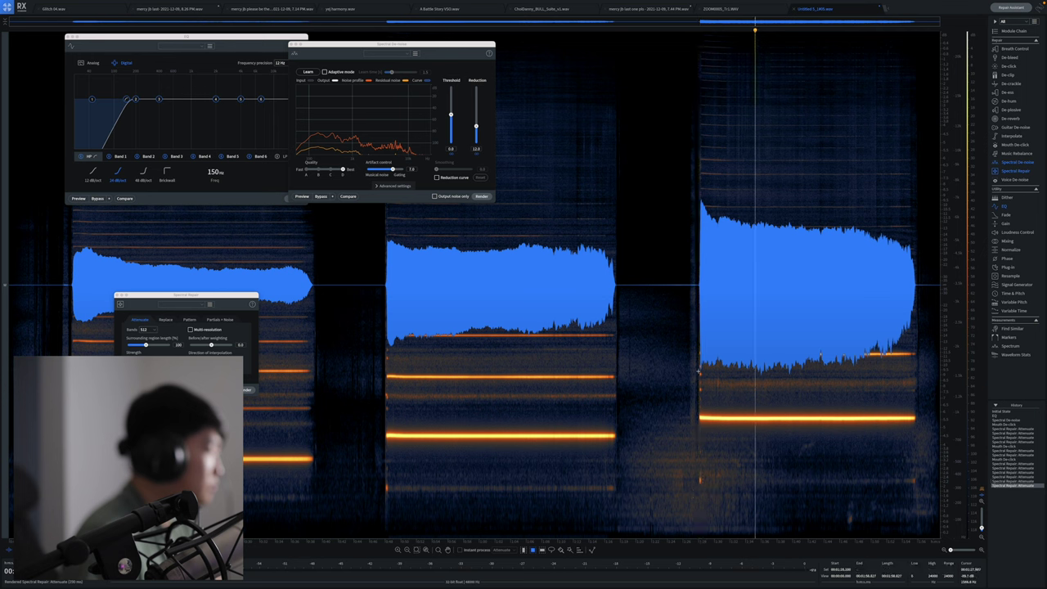
# Step: Play back the repaired recording at several points across the three notes to check for leftover noise
pyautogui.click(346, 368)
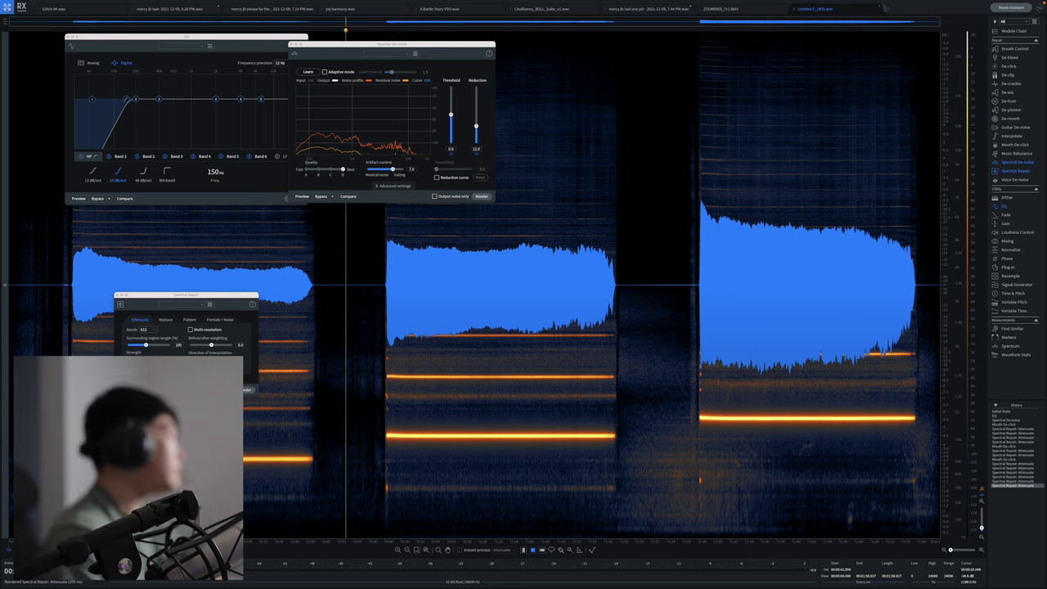
pyautogui.click(109, 459)
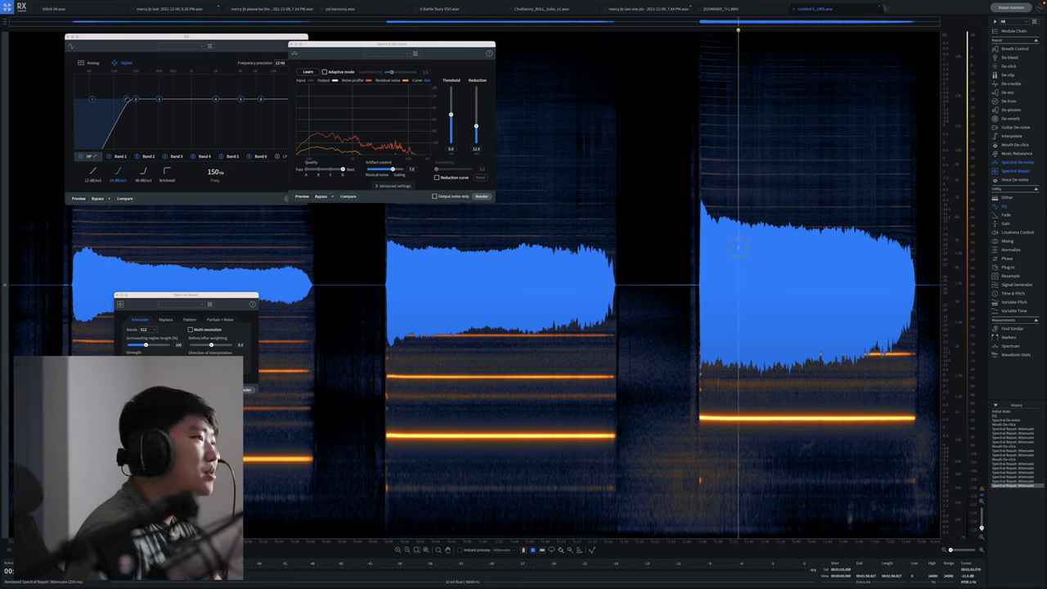
pyautogui.click(528, 288)
pyautogui.click(92, 308)
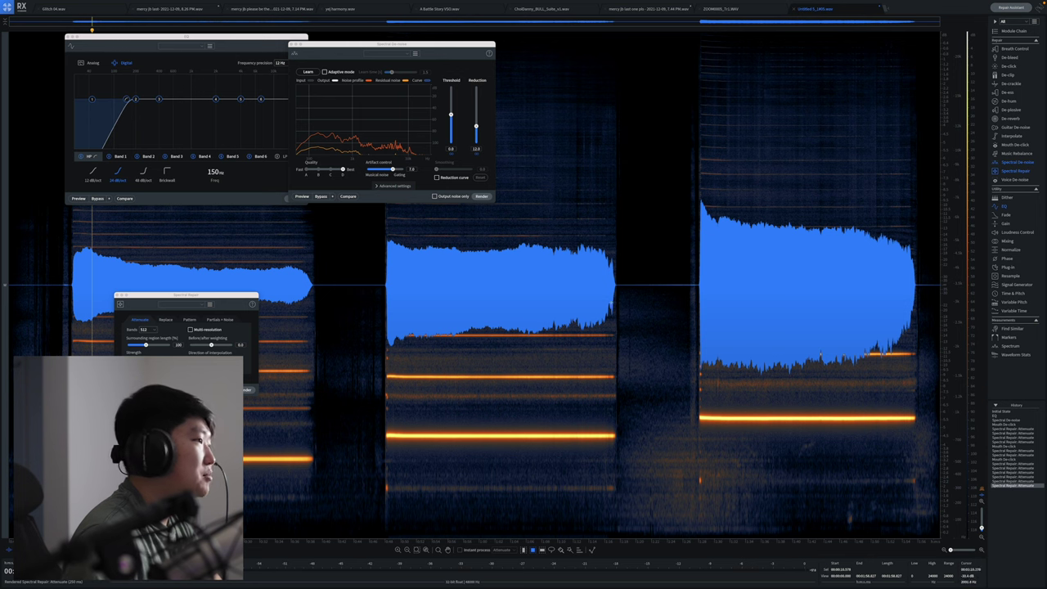
pyautogui.click(615, 304)
pyautogui.press('space')
pyautogui.moveTo(718, 394); pyautogui.dragTo(717, 176)
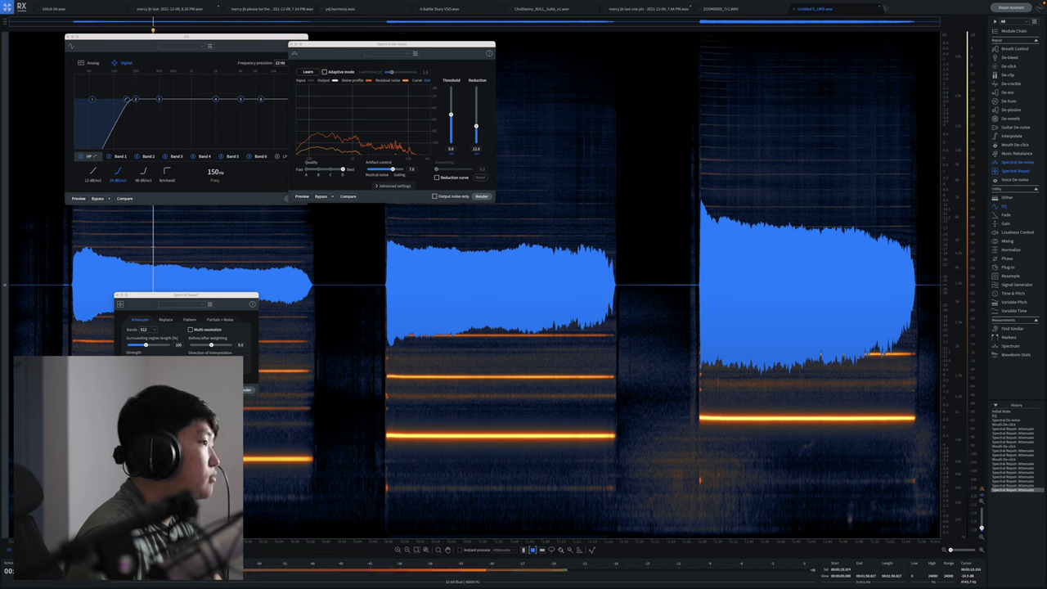
pyautogui.click(582, 304)
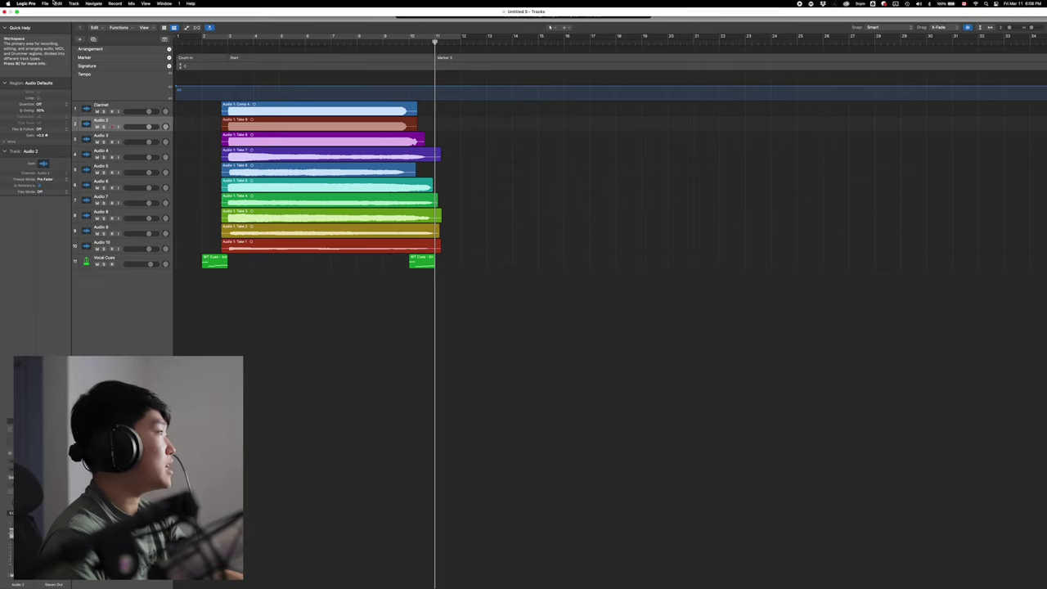
pyautogui.click(74, 3)
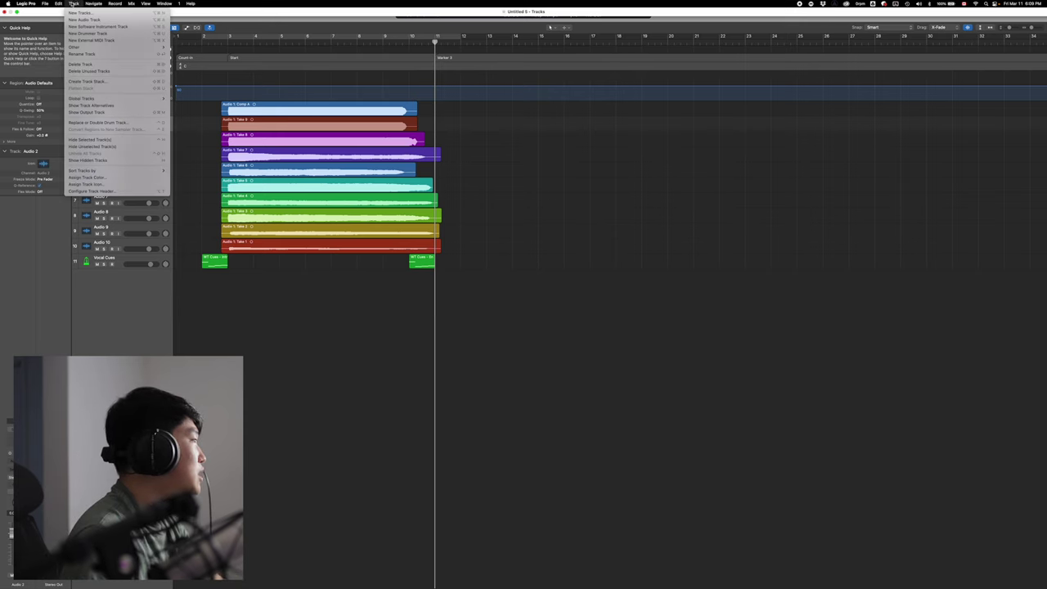
pyautogui.click(264, 117)
pyautogui.click(263, 111)
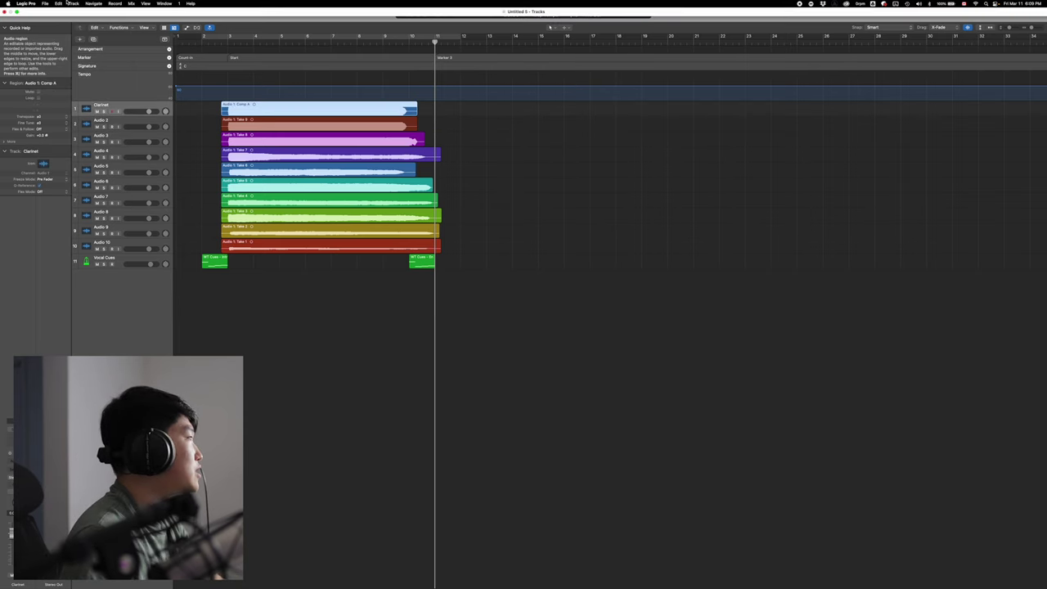
pyautogui.click(59, 3)
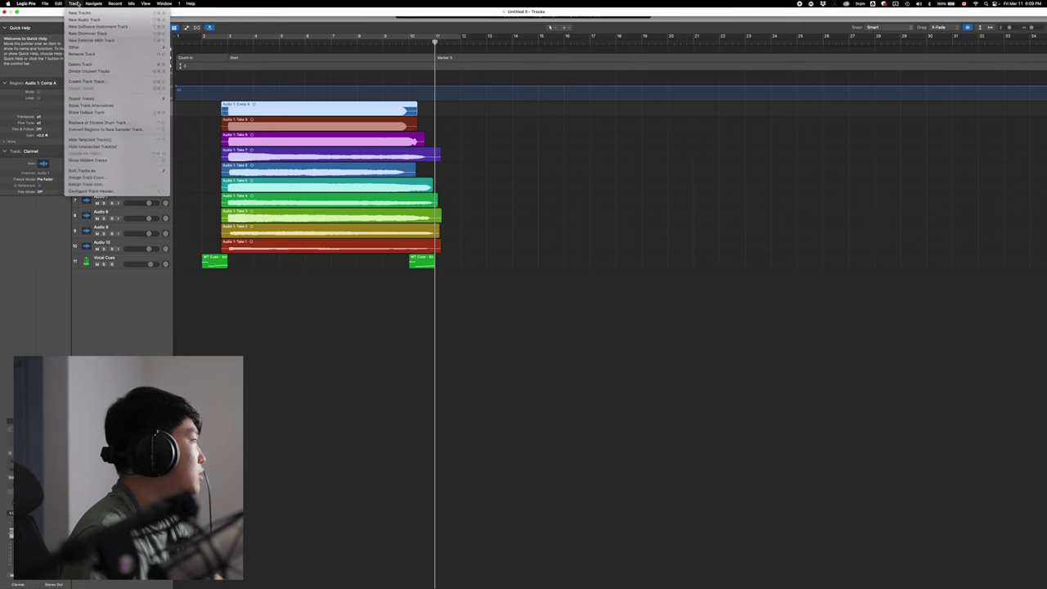
pyautogui.click(129, 3)
pyautogui.click(58, 3)
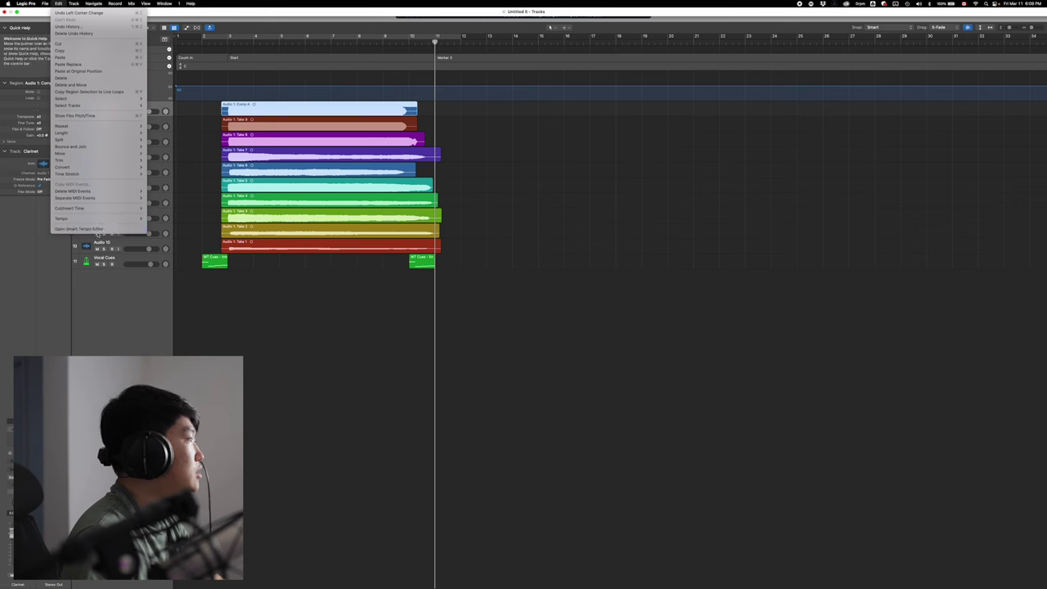
pyautogui.click(224, 115)
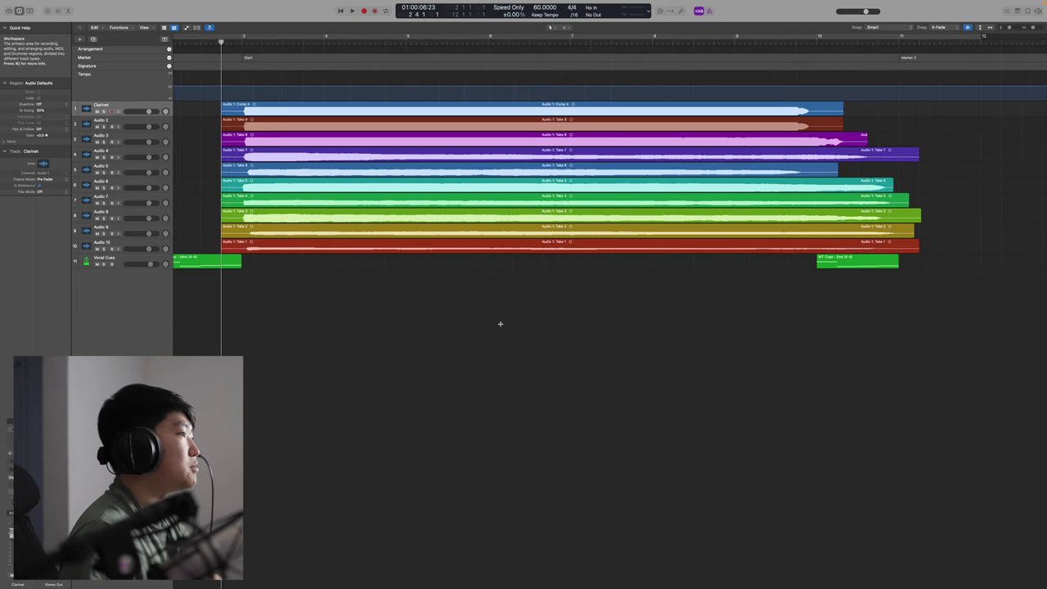
# Step: Save the project as a package in the Logic folder under a clarinet file name
pyautogui.press('super+s')
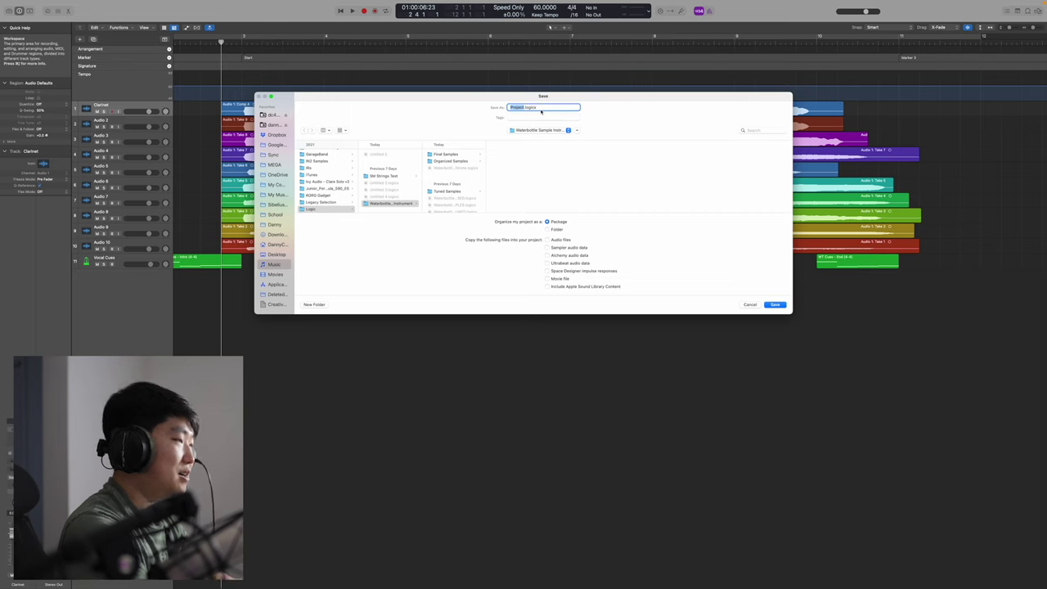
pyautogui.press('BackSpace')
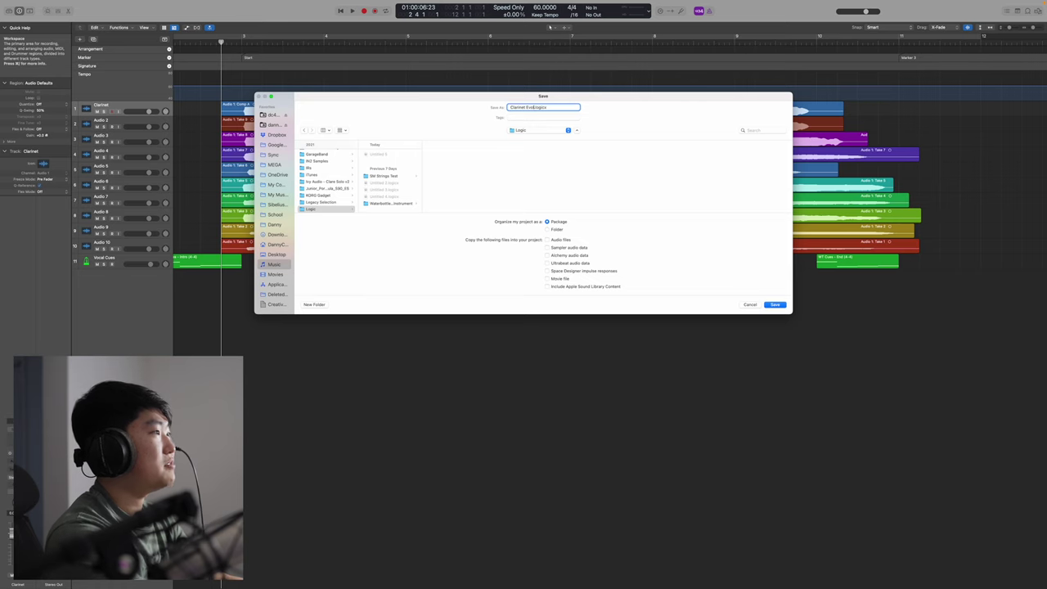
pyautogui.press('Return')
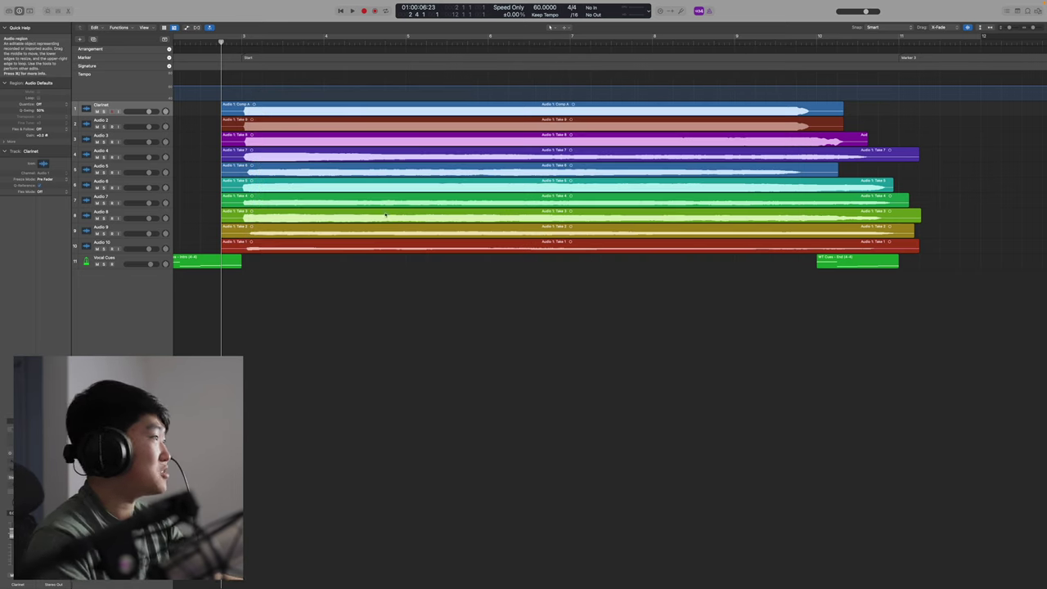
pyautogui.press('super+Left')
pyautogui.press('super+Left')
pyautogui.press('super+Right')
pyautogui.press('super+Right')
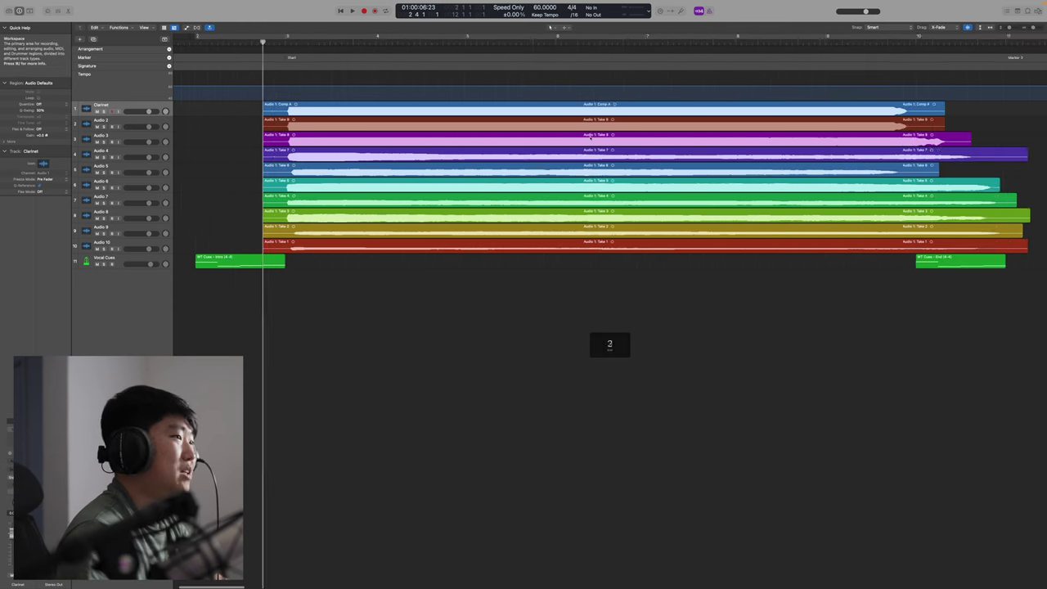
pyautogui.press('super+Left')
pyautogui.press('super+Left')
pyautogui.press('super+Left')
pyautogui.moveTo(530, 104)
pyautogui.mouseDown()
pyautogui.moveTo(229, 217)
pyautogui.moveTo(201, 244)
pyautogui.moveTo(545, 171)
pyautogui.moveTo(533, 98)
pyautogui.mouseUp()
pyautogui.click(216, 248)
pyautogui.press('super+Right')
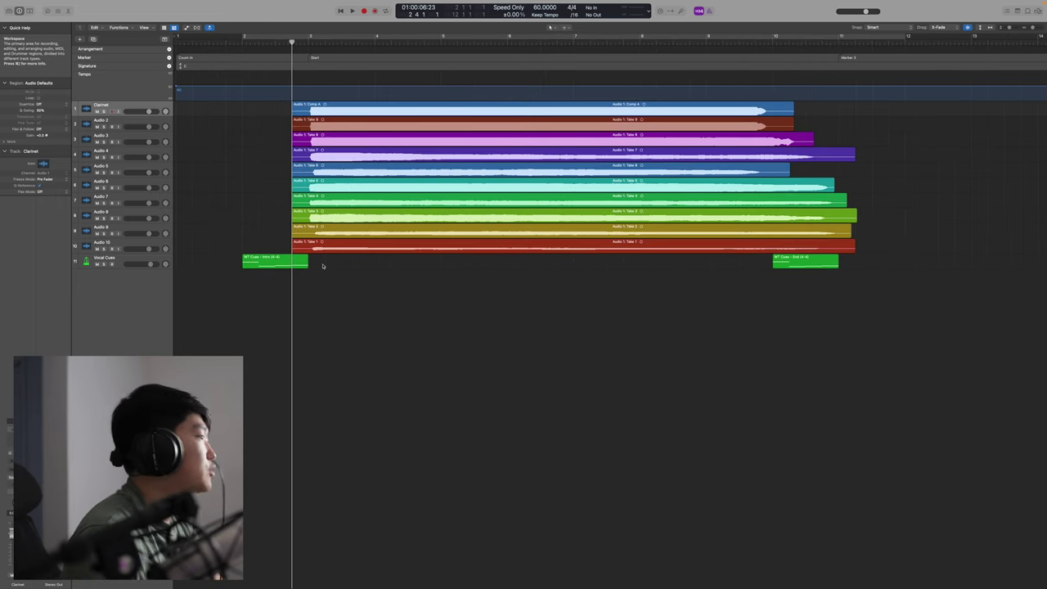
pyautogui.click(325, 236)
pyautogui.click(290, 390)
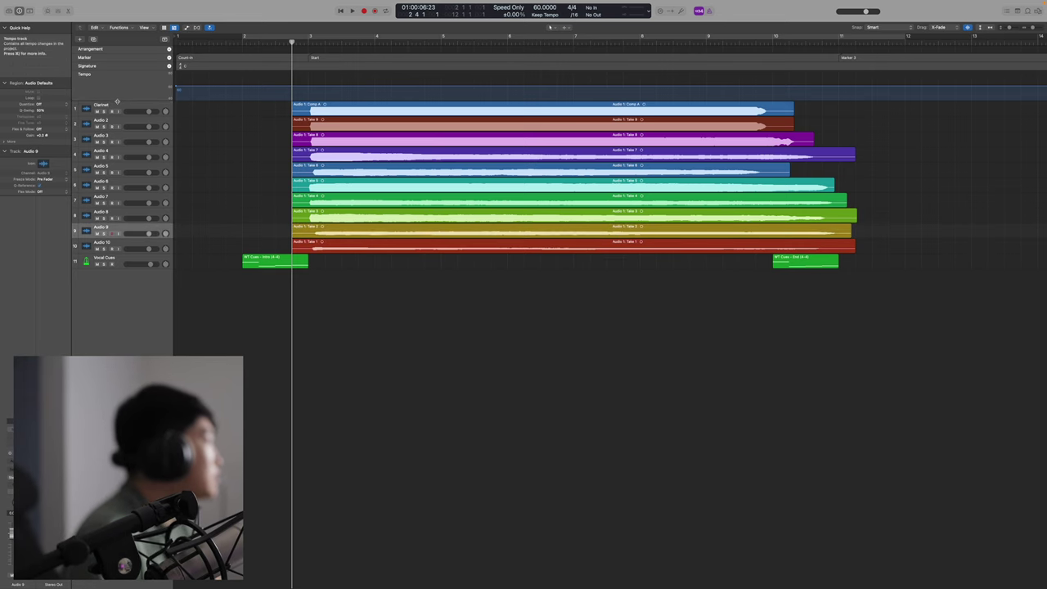
# Step: Line up all the takes one after another on the Clarinet track and mute the Vocal Cues track
pyautogui.moveTo(225, 123); pyautogui.dragTo(326, 106)
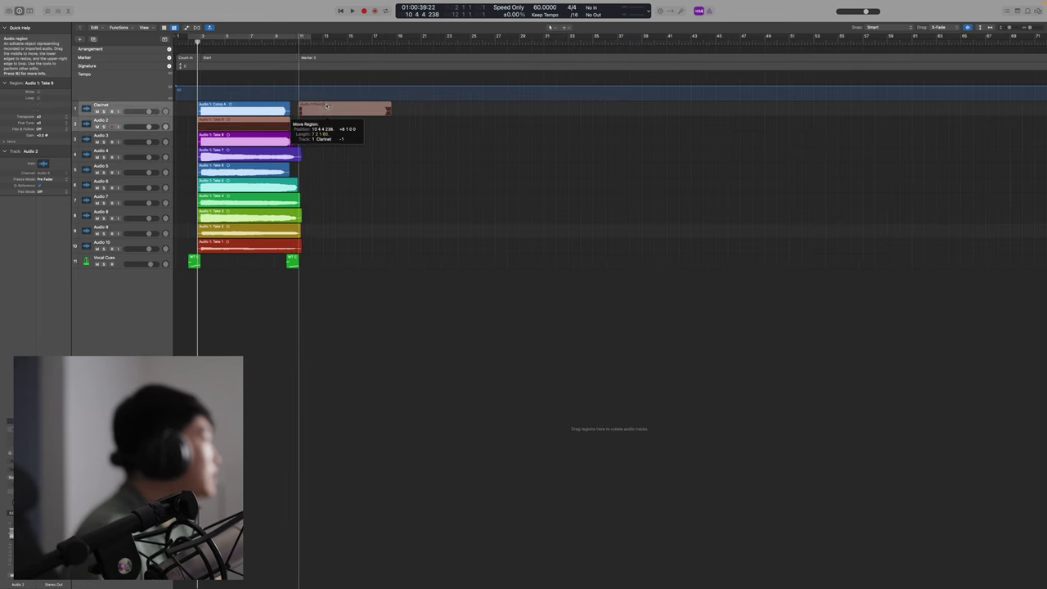
pyautogui.click(561, 120)
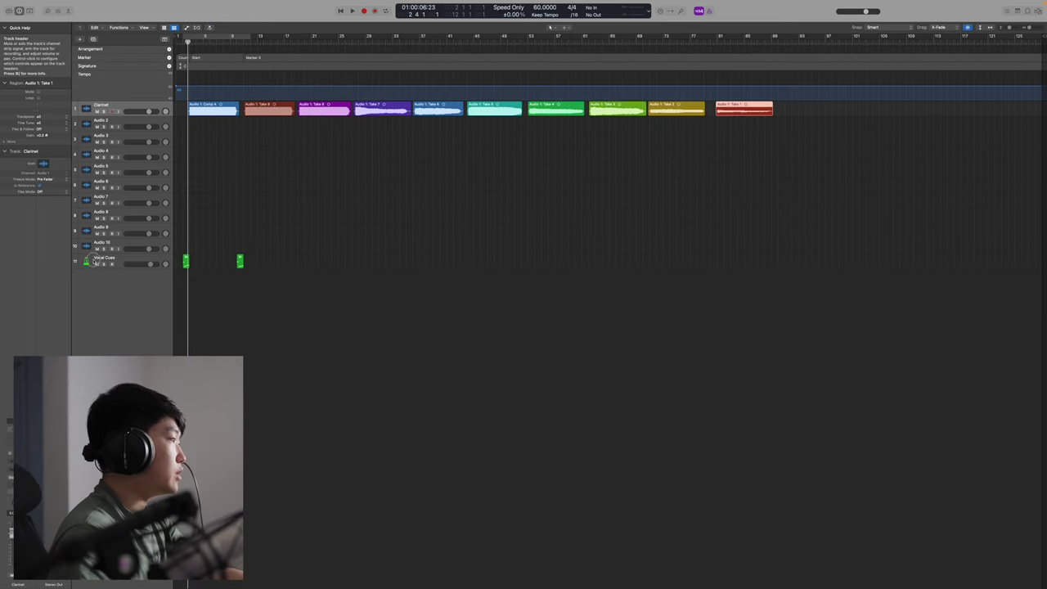
pyautogui.click(92, 260)
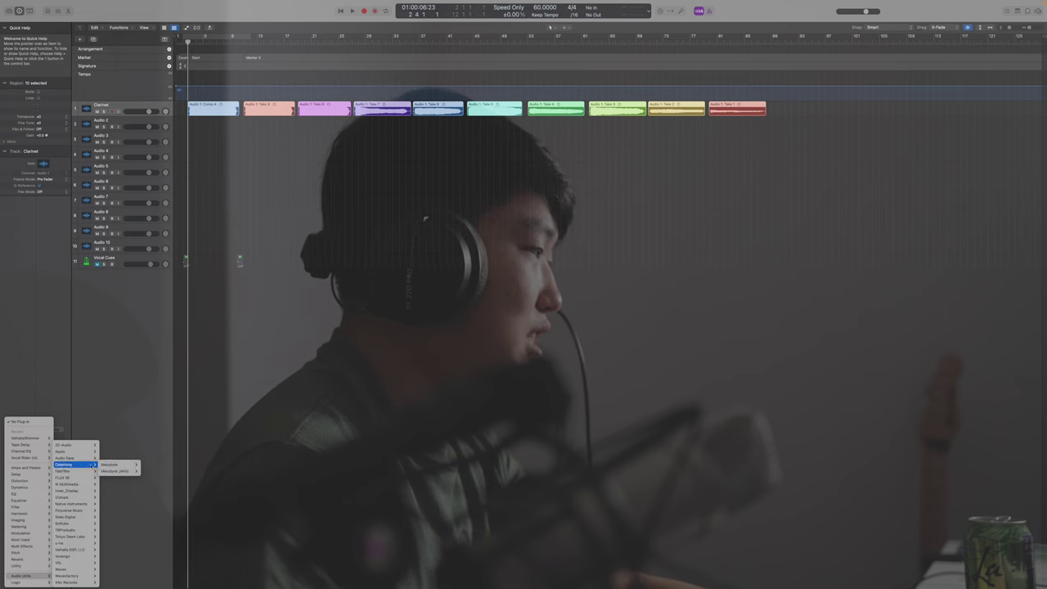
# Step: Insert Melodyne (ARA) on the Clarinet track and enlarge its editor window
pyautogui.click(115, 471)
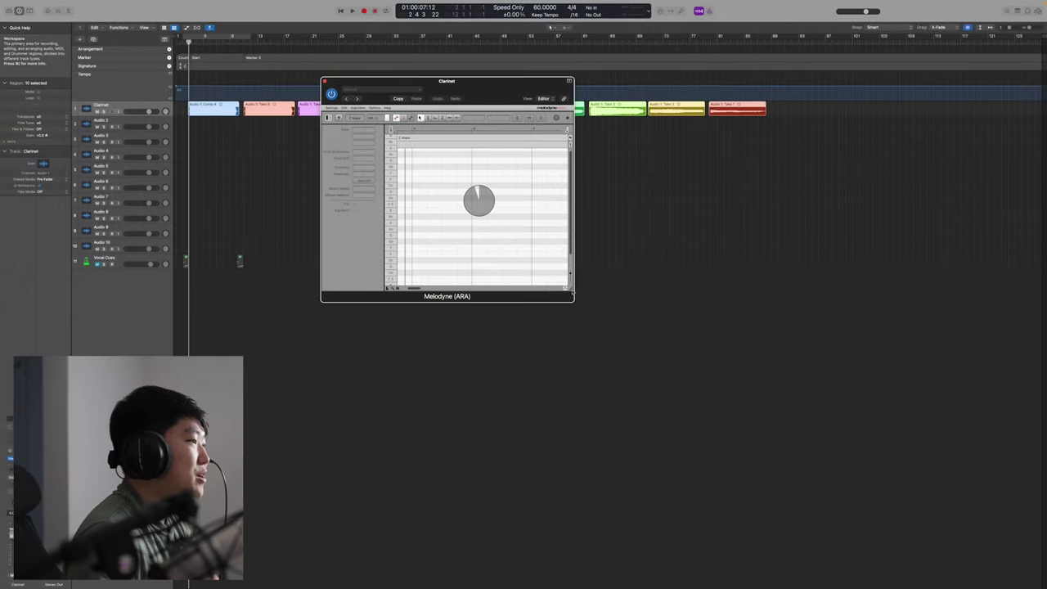
pyautogui.moveTo(572, 291); pyautogui.dragTo(981, 502)
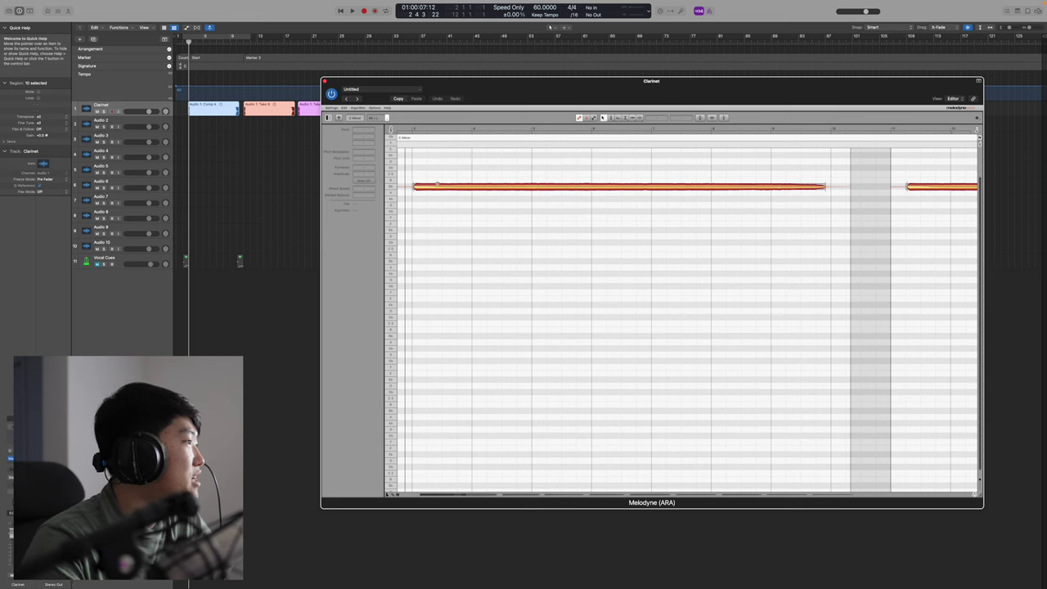
# Step: Separate the attack of the first note from its sustain in Melodyne and audition both parts
pyautogui.moveTo(979, 178); pyautogui.dragTo(991, 290)
pyautogui.scroll(5, 641, 266)
pyautogui.hscroll(-1, 641, 267)
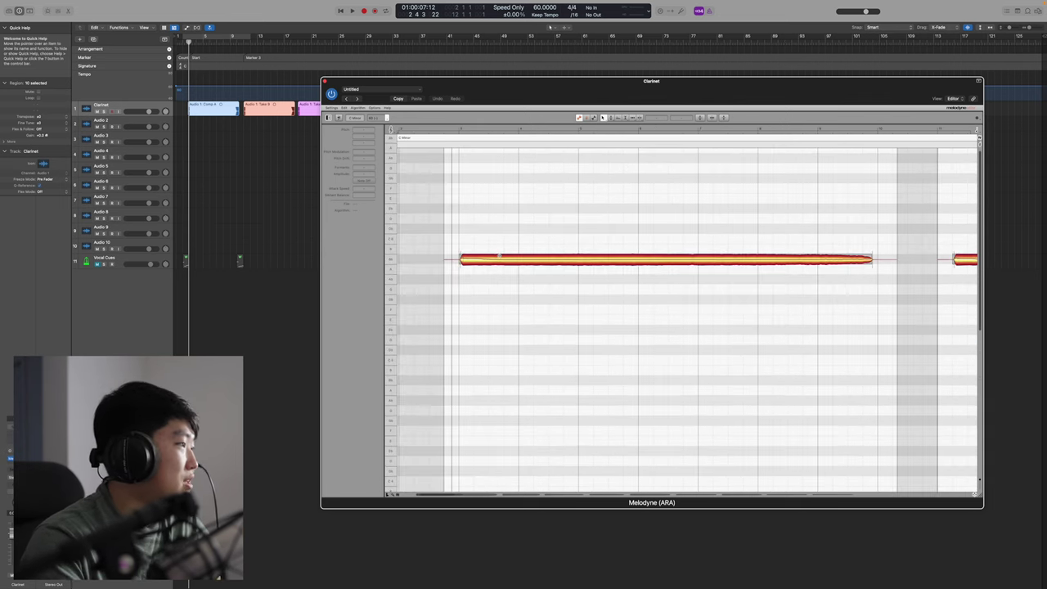
pyautogui.doubleClick(499, 256)
pyautogui.click(530, 262)
pyautogui.click(484, 263)
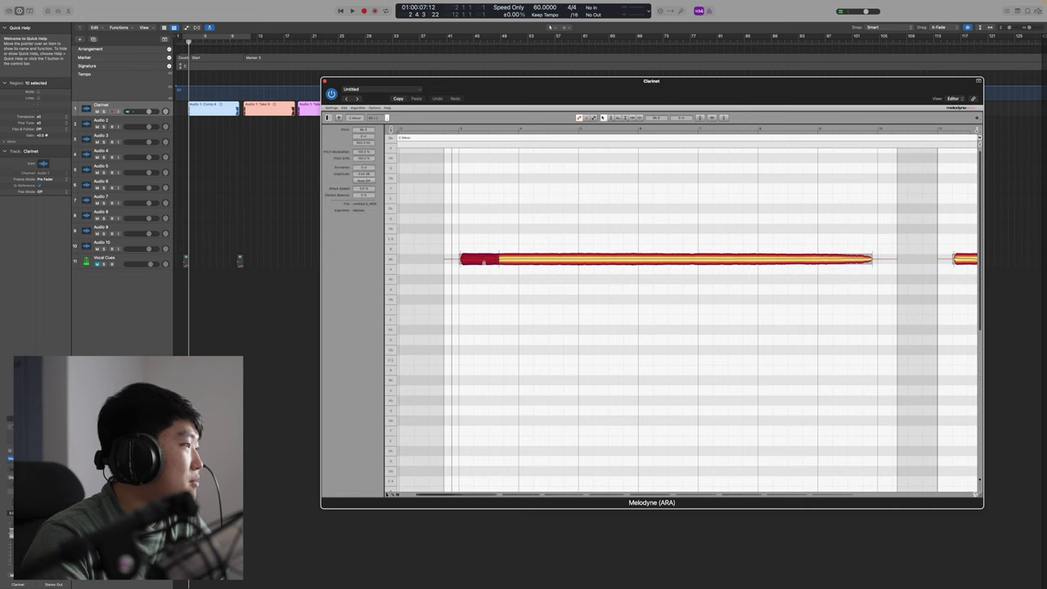
# Step: Correct the pitch of all notes in Melodyne with the pitch center at 100% and pitch drift at 50%
pyautogui.press('super+a')
pyautogui.click(701, 117)
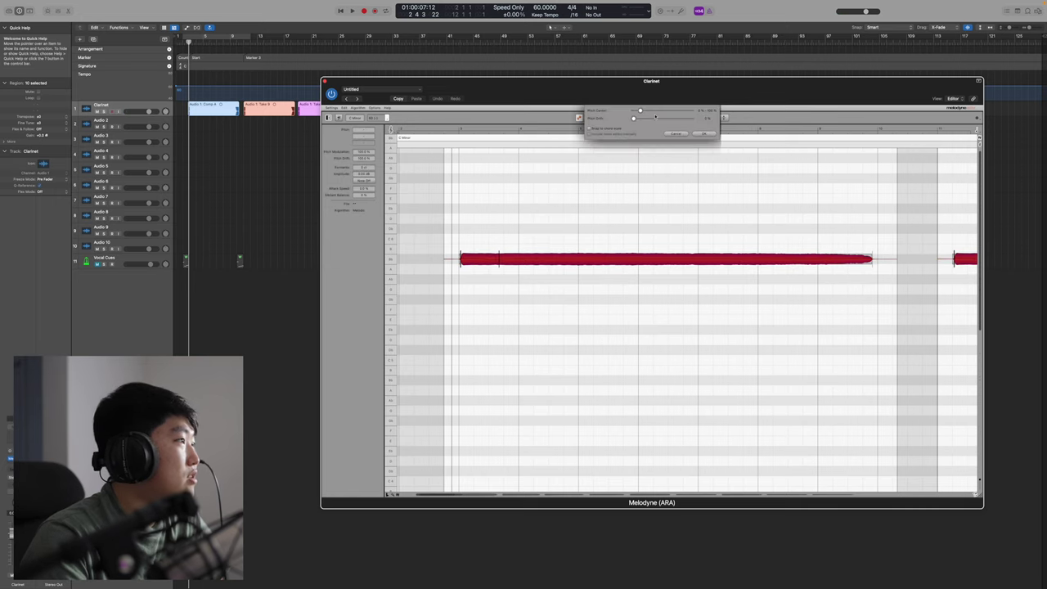
pyautogui.moveTo(647, 110); pyautogui.dragTo(784, 113)
pyautogui.moveTo(665, 120); pyautogui.dragTo(694, 122)
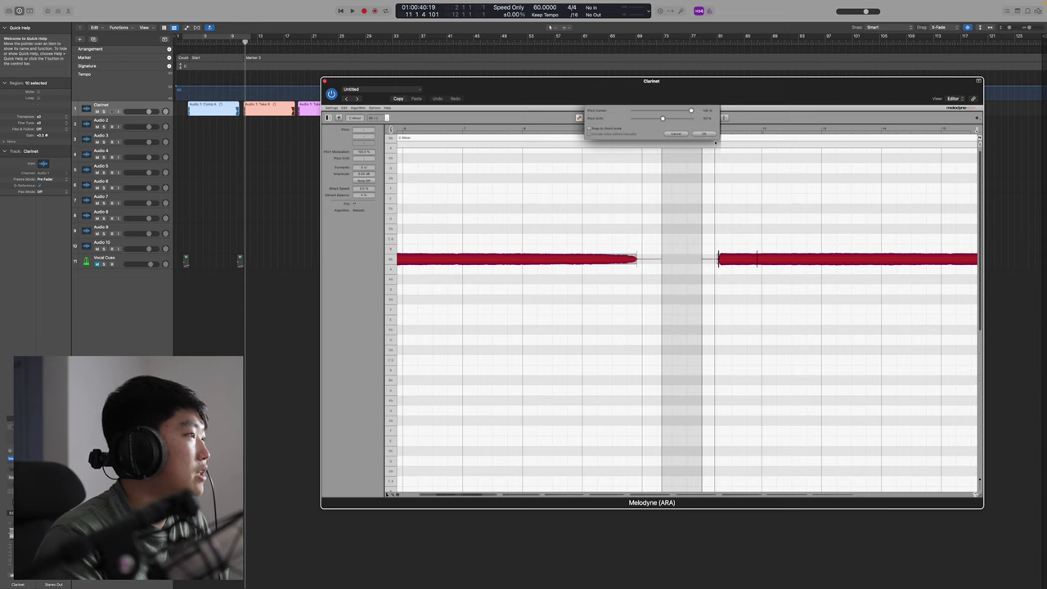
pyautogui.click(704, 133)
# Step: Play back the pitch-corrected clarinet takes to check their tuning
pyautogui.press('space')
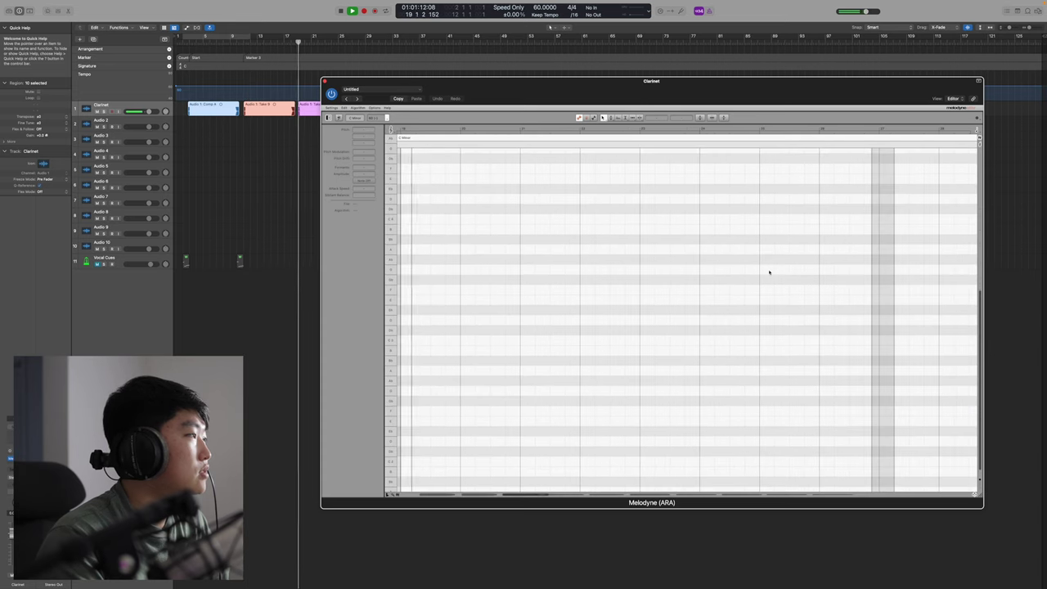
pyautogui.scroll(5, 559, 304)
pyautogui.press('space')
pyautogui.scroll(-3, 559, 303)
# Step: Check the individual notes of the remaining takes through the last one, and close Melodyne
pyautogui.click(585, 288)
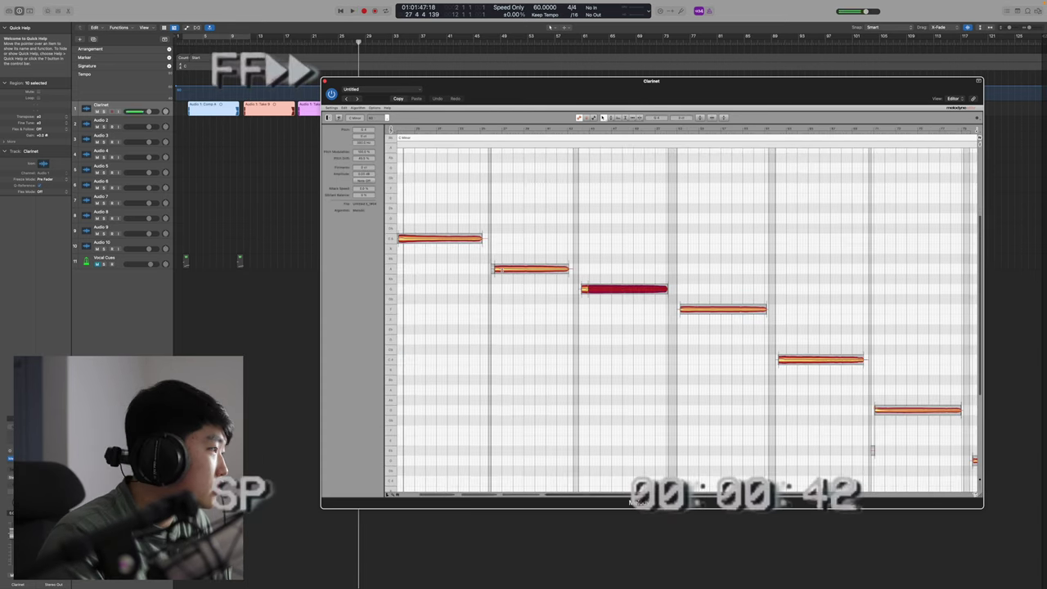
pyautogui.click(531, 269)
pyautogui.click(781, 359)
pyautogui.click(879, 409)
pyautogui.hscroll(5, 878, 409)
pyautogui.click(664, 451)
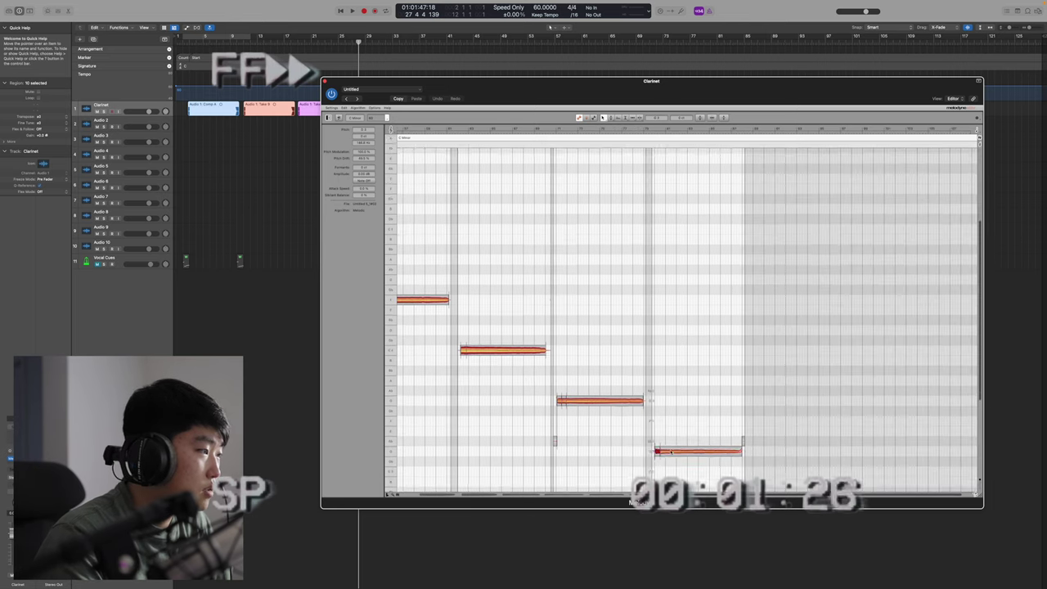
pyautogui.hscroll(-6, 570, 242)
pyautogui.click(540, 222)
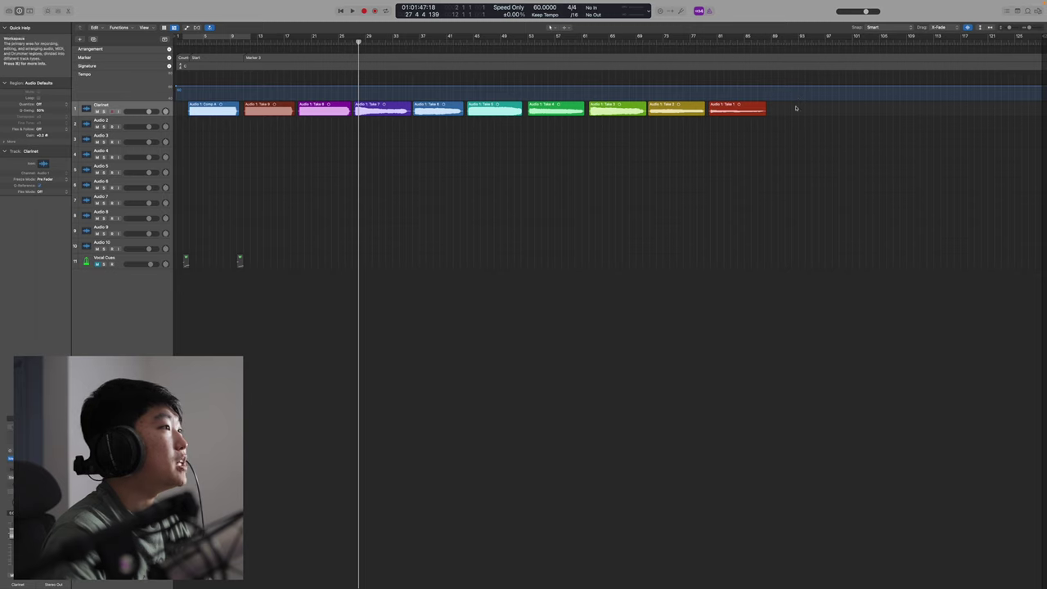
# Step: Move the Comp A region so its first transient falls on the nearest beat
pyautogui.moveTo(794, 105); pyautogui.dragTo(308, 111)
pyautogui.click(422, 145)
pyautogui.scroll(5, 423, 145)
pyautogui.hscroll(-6, 423, 145)
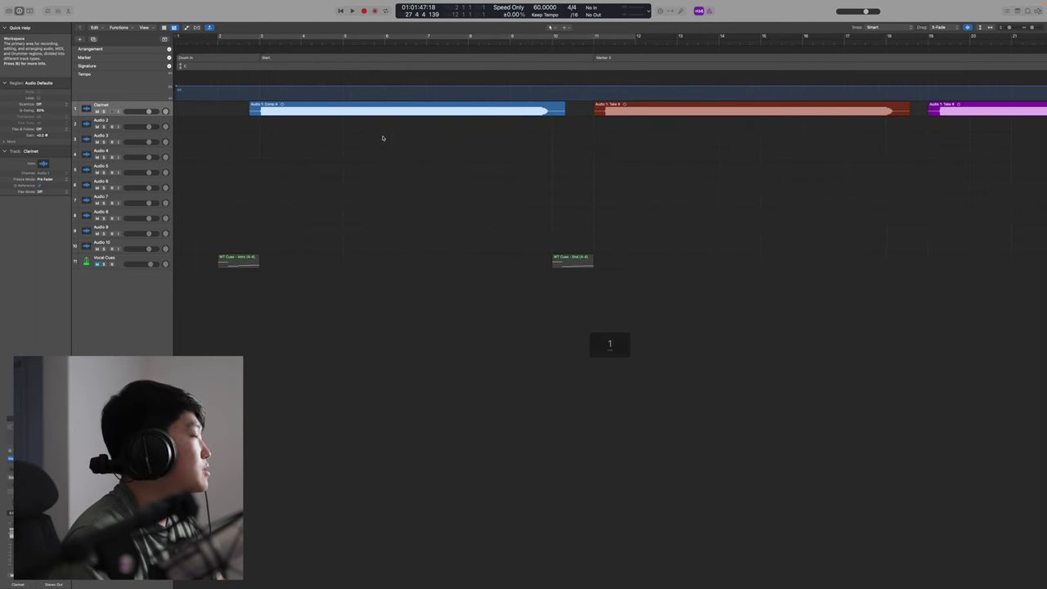
pyautogui.scroll(-5, 384, 138)
pyautogui.rightClick(212, 109)
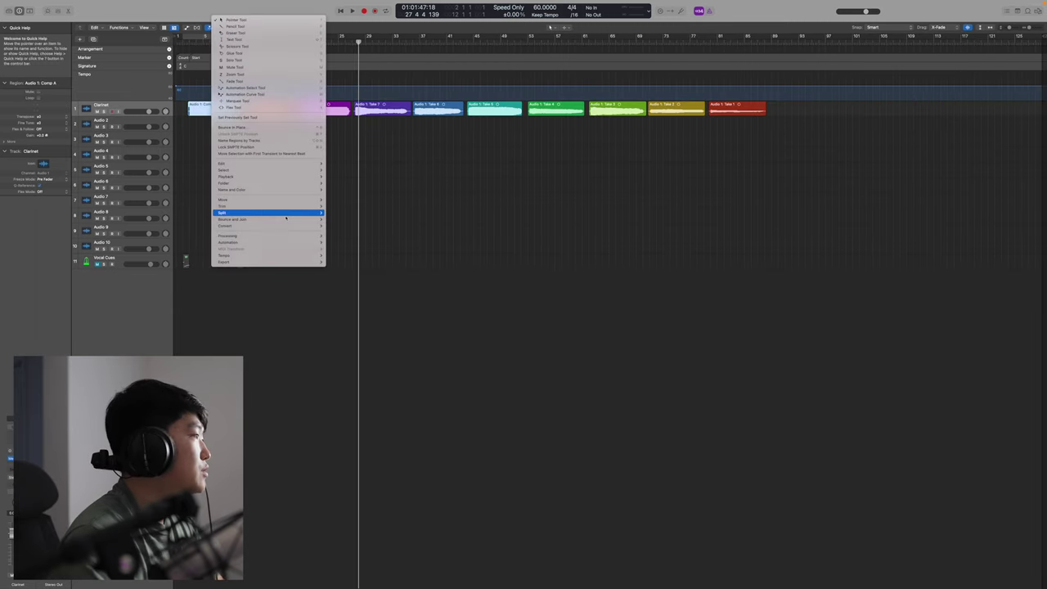
pyautogui.moveTo(276, 200)
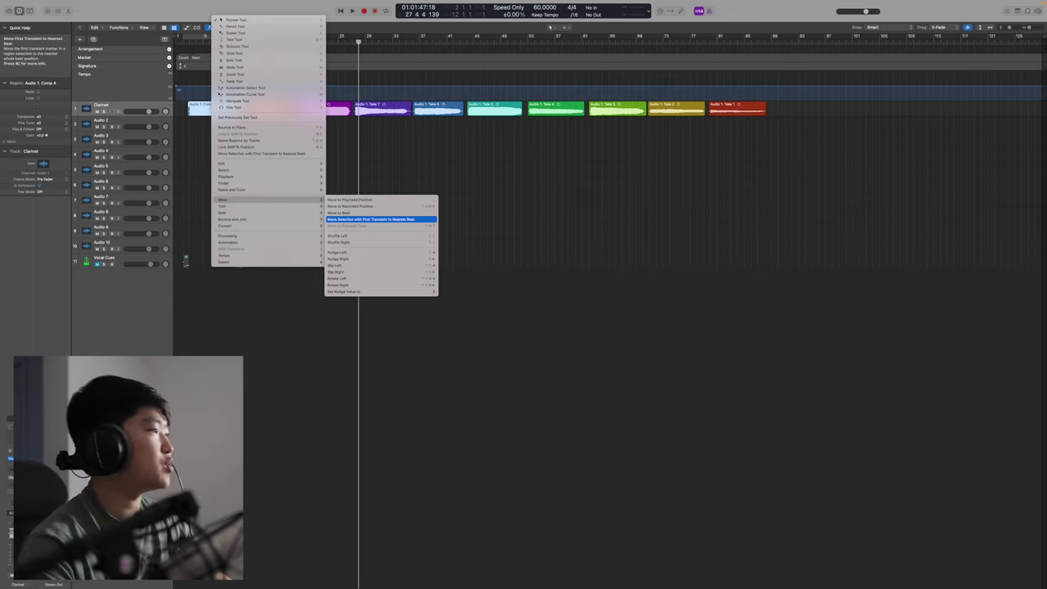
pyautogui.click(398, 222)
# Step: Align the first transient of the Take 9 region to the nearest beat
pyautogui.press('super+Right')
pyautogui.press('super+Right')
pyautogui.press('super+Right')
pyautogui.press('super+Right')
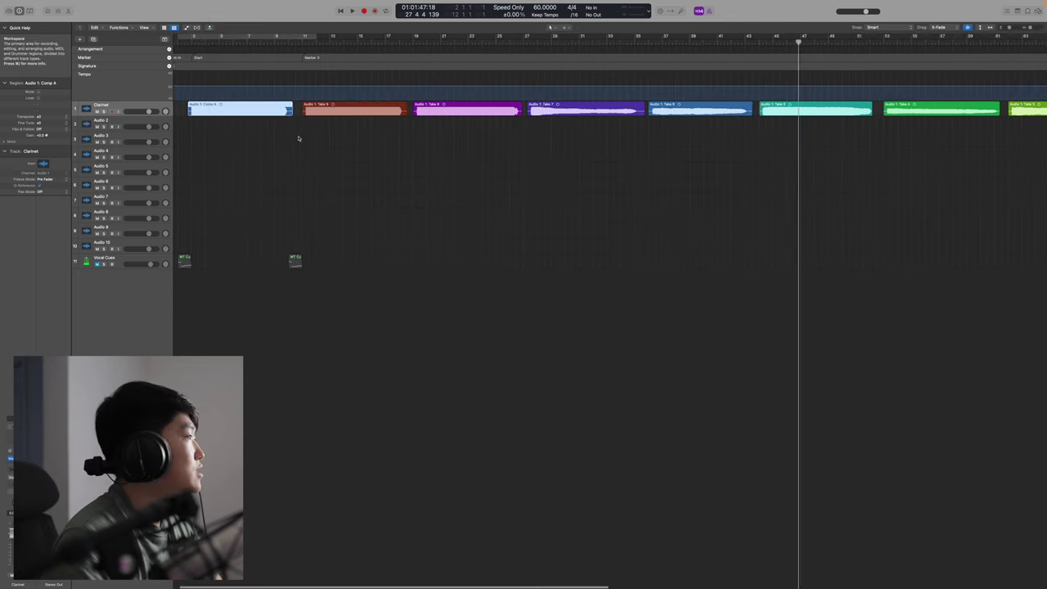
pyautogui.press('z')
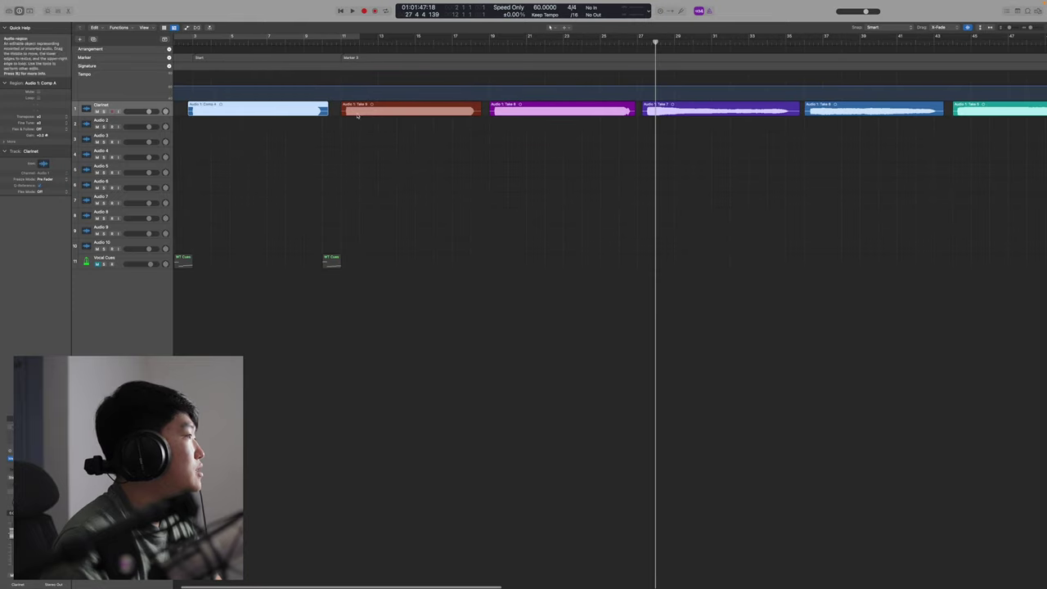
pyautogui.rightClick(358, 108)
pyautogui.click(395, 132)
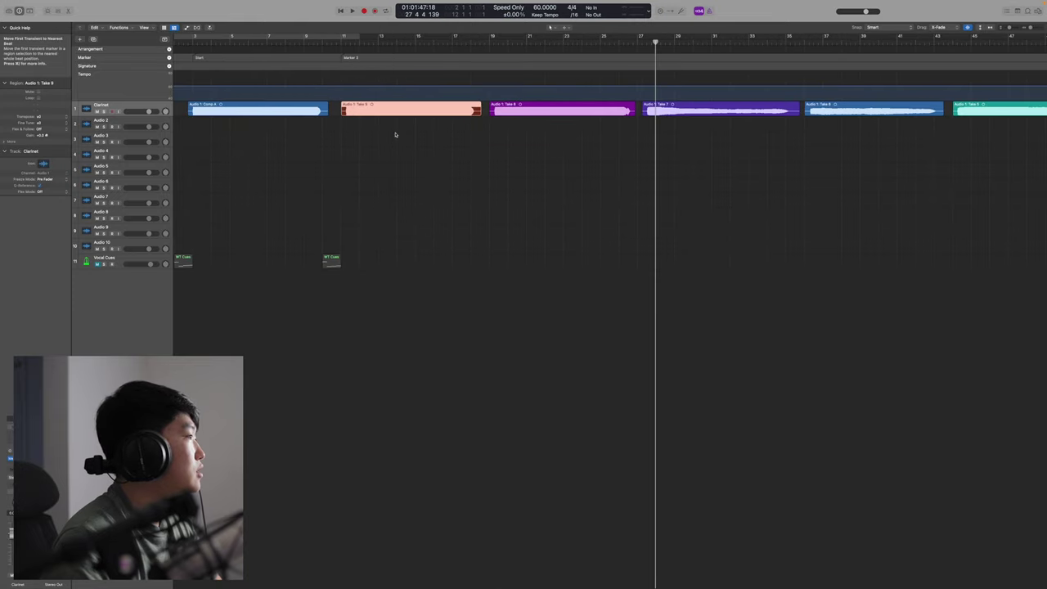
# Step: Align the first transient of the Take 8 region to the nearest beat
pyautogui.press('super+Right')
pyautogui.press('super+Right')
pyautogui.press('super+Right')
pyautogui.press('super+Right')
pyautogui.press('super+Right')
pyautogui.press('super+Right')
pyautogui.press('super+Right')
pyautogui.press('super+Right')
pyautogui.press('super+Right')
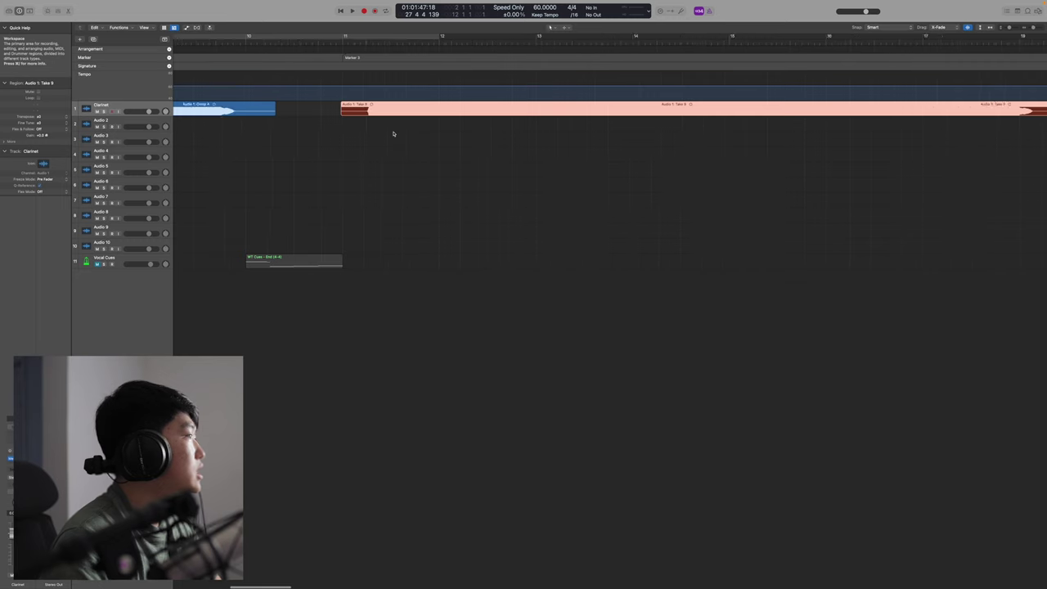
pyautogui.rightClick(572, 110)
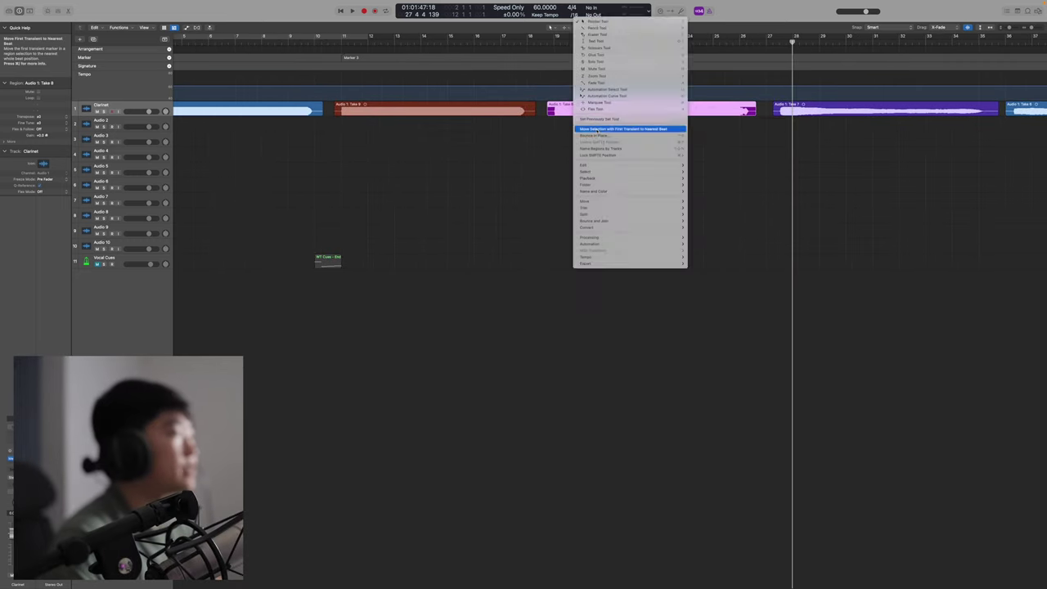
pyautogui.click(655, 129)
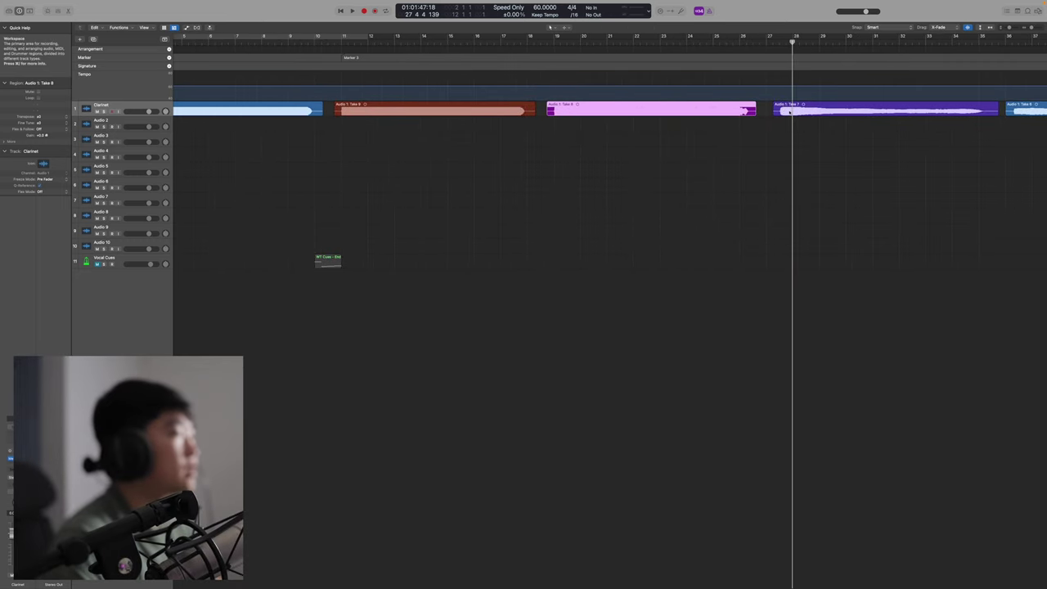
# Step: Align the first transients of the Take 7 and Take 6 regions to the nearest beat
pyautogui.moveTo(790, 111)
pyautogui.mouseDown()
pyautogui.moveTo(780, 111)
pyautogui.moveTo(810, 112)
pyautogui.mouseUp()
pyautogui.rightClick(781, 111)
pyautogui.click(797, 128)
pyautogui.hscroll(3, 797, 127)
pyautogui.doubleClick(815, 111)
pyautogui.rightClick(824, 110)
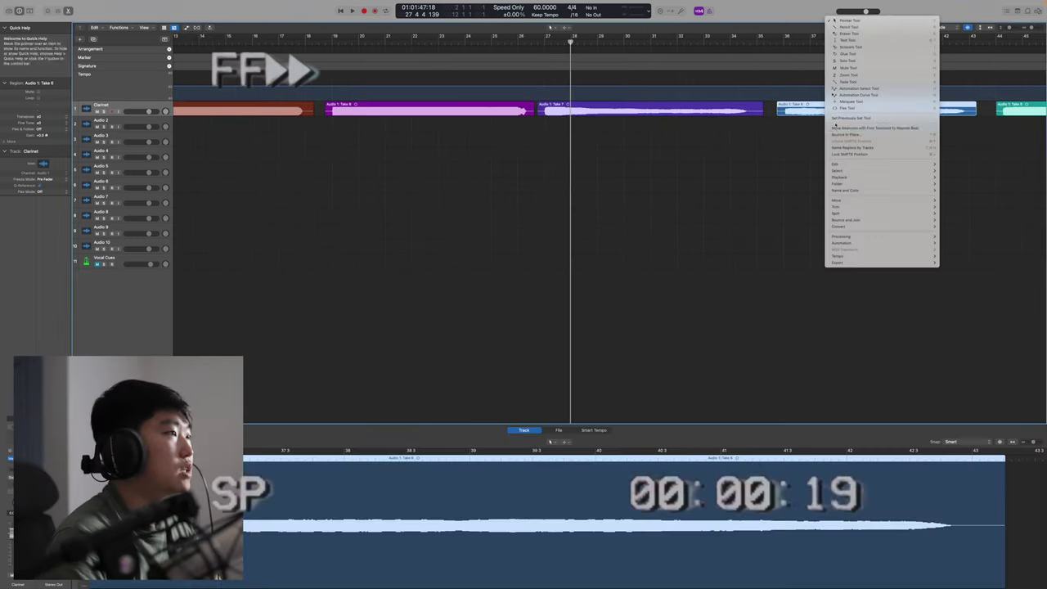
pyautogui.click(843, 127)
# Step: Align the first transient of the Take 5 region to the nearest beat
pyautogui.press('super+Right')
pyautogui.press('super+Right')
pyautogui.press('super+Right')
pyautogui.press('super+Right')
pyautogui.press('super+Right')
pyautogui.rightClick(637, 110)
pyautogui.click(659, 129)
pyautogui.hscroll(8, 659, 129)
pyautogui.click(552, 107)
pyautogui.rightClick(541, 110)
pyautogui.click(564, 127)
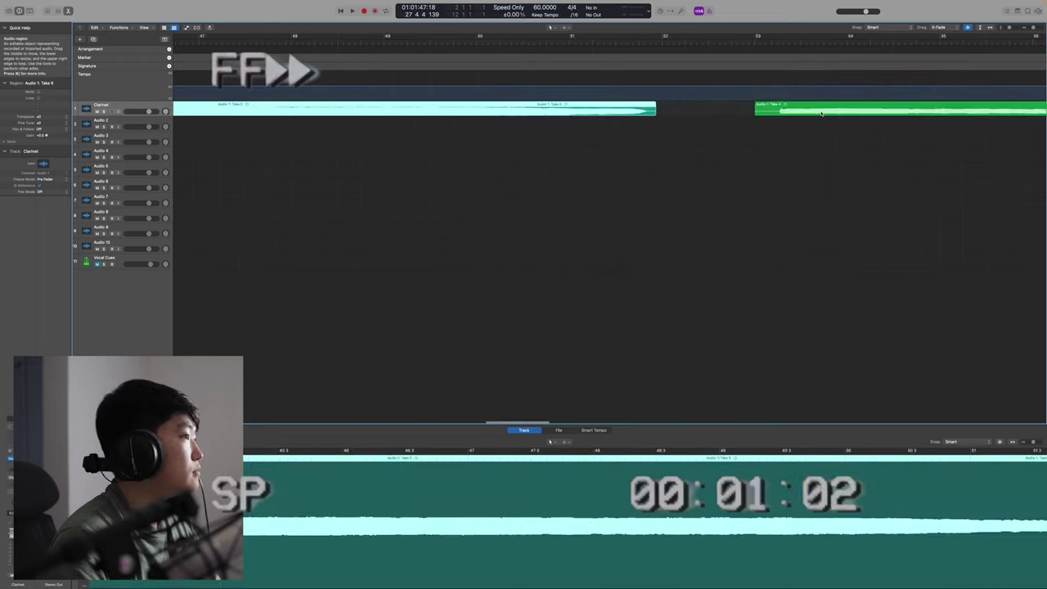
# Step: Align the first transients of the remaining regions, from Take 4 through Take 1, to the nearest beat
pyautogui.rightClick(821, 111)
pyautogui.click(842, 129)
pyautogui.hscroll(8, 841, 130)
pyautogui.moveTo(701, 111); pyautogui.dragTo(687, 111)
pyautogui.hscroll(3, 776, 131)
pyautogui.rightClick(653, 110)
pyautogui.click(673, 125)
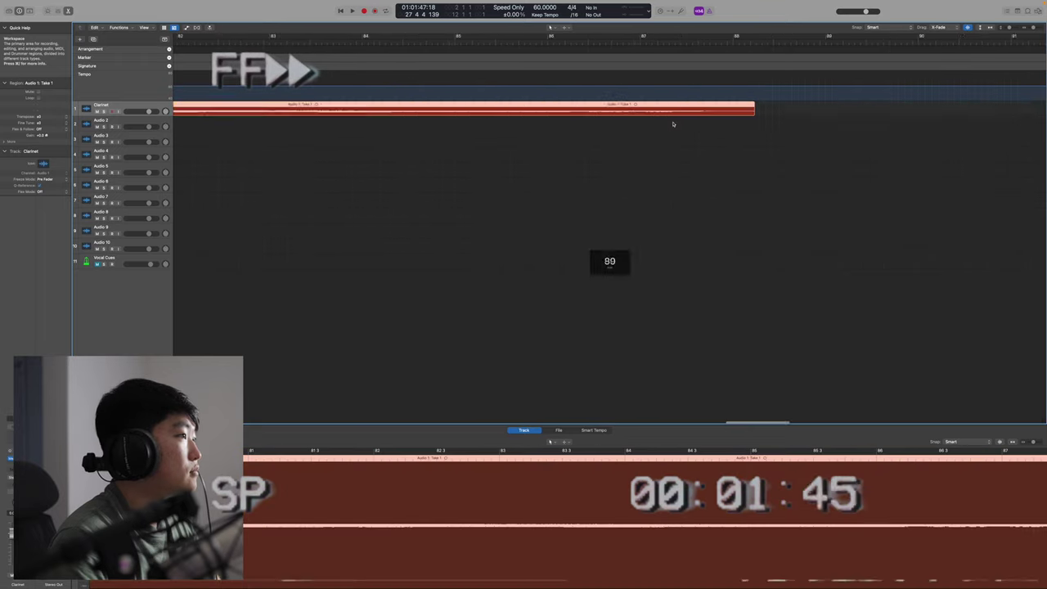
# Step: Place the playhead at bar 3 and split the Comp A region there, at the note's start
pyautogui.press('super+Left')
pyautogui.press('super+Left')
pyautogui.press('super+Left')
pyautogui.press('super+Left')
pyautogui.press('super+a')
pyautogui.press('super+Right')
pyautogui.press('super+Right')
pyautogui.press('super+Right')
pyautogui.press('super+Right')
pyautogui.press('super+Right')
pyautogui.hscroll(-3, 306, 73)
pyautogui.click(278, 40)
pyautogui.press('super+Left')
pyautogui.press('super+Left')
pyautogui.press('super+Left')
pyautogui.press('super+Left')
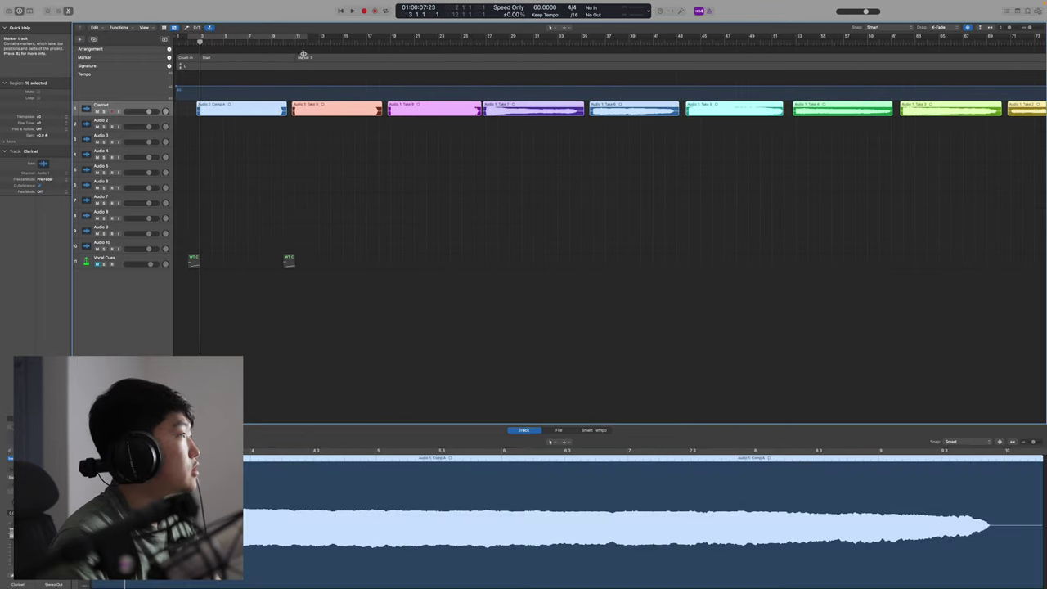
pyautogui.click(303, 55)
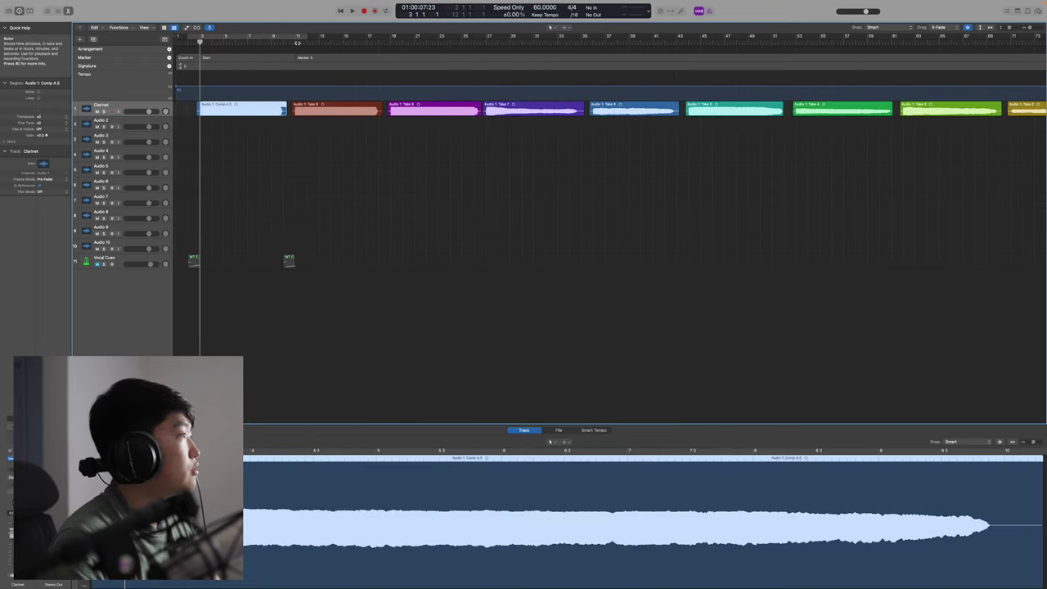
# Step: Split the Take 8 region at bar 19 and the Take 7 region at bar 27
pyautogui.click(389, 42)
pyautogui.click(399, 107)
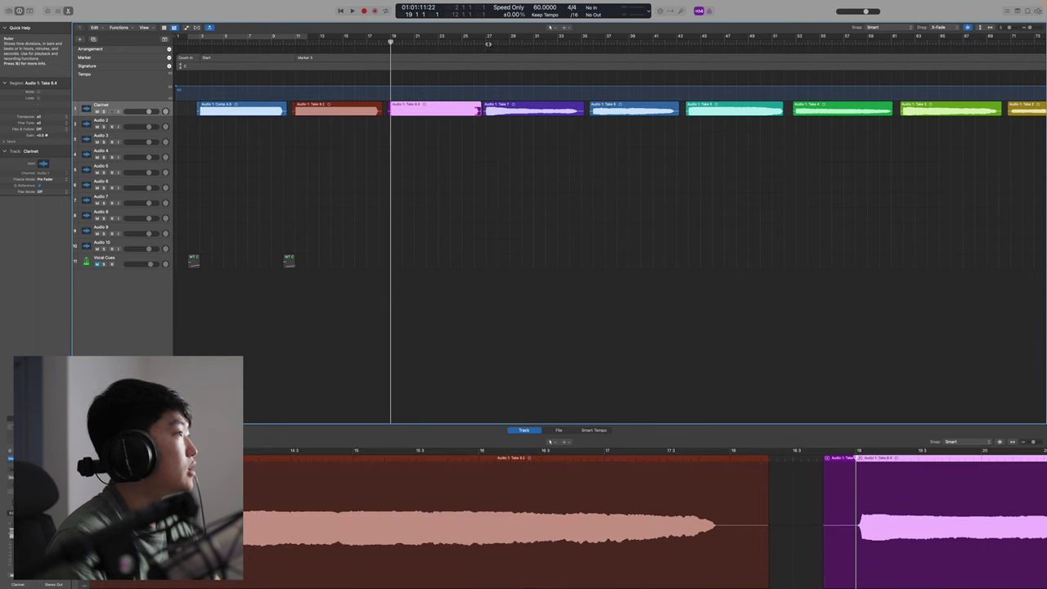
pyautogui.click(486, 43)
pyautogui.click(499, 108)
pyautogui.press('super+t')
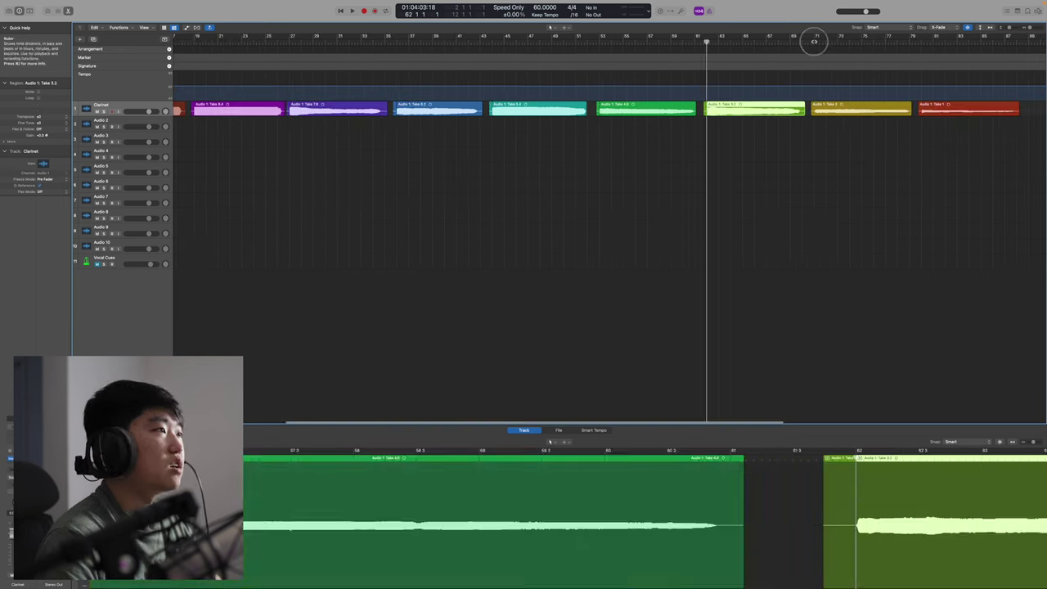
# Step: Split the Take 2 region at bar 71 and the Take 1 region at bar 80, at each note's start
pyautogui.click(814, 41)
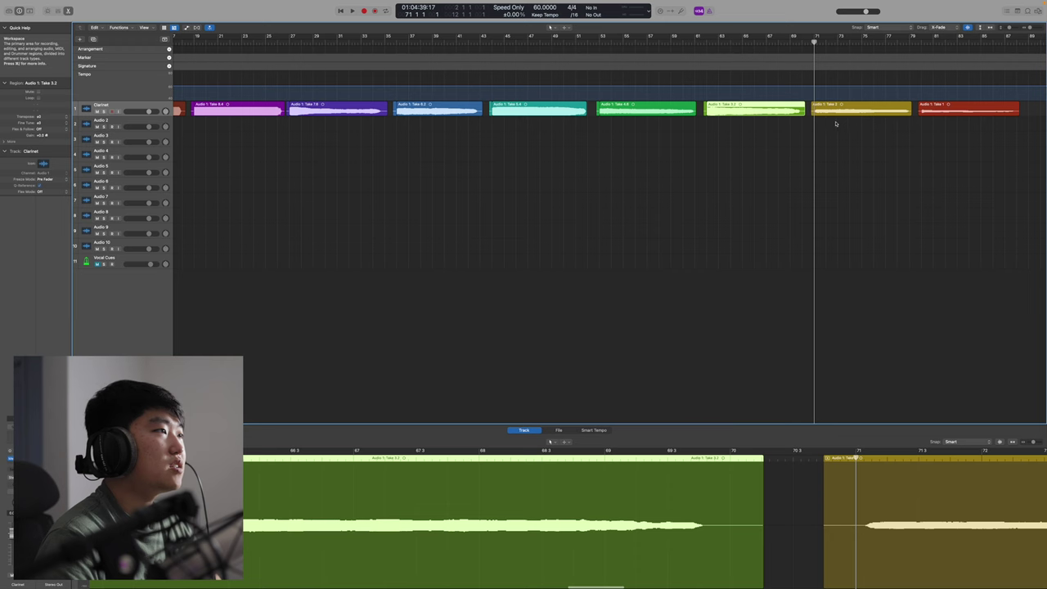
pyautogui.click(835, 109)
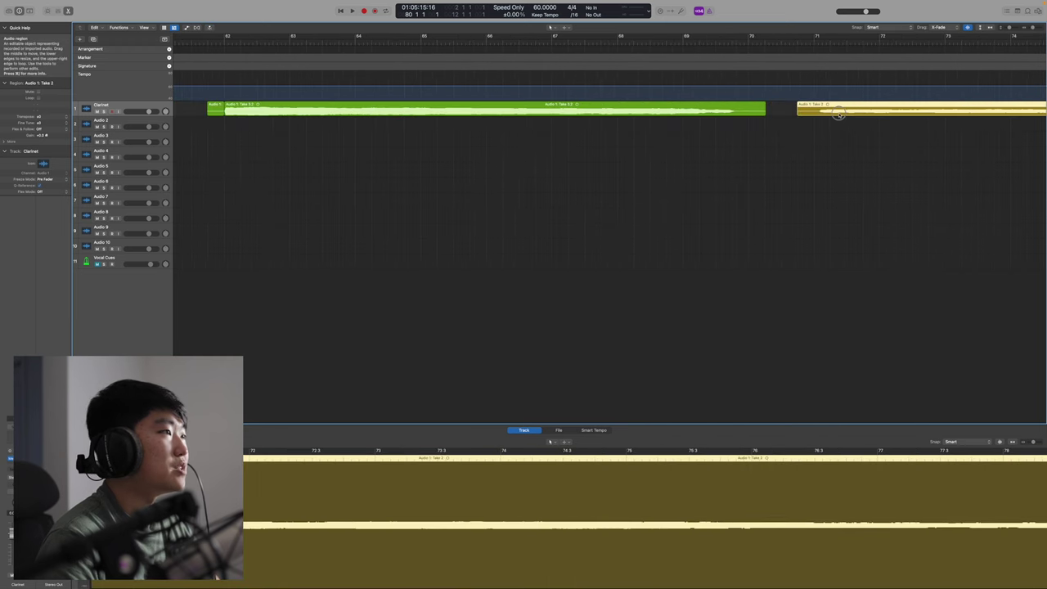
pyautogui.moveTo(836, 116); pyautogui.dragTo(832, 114)
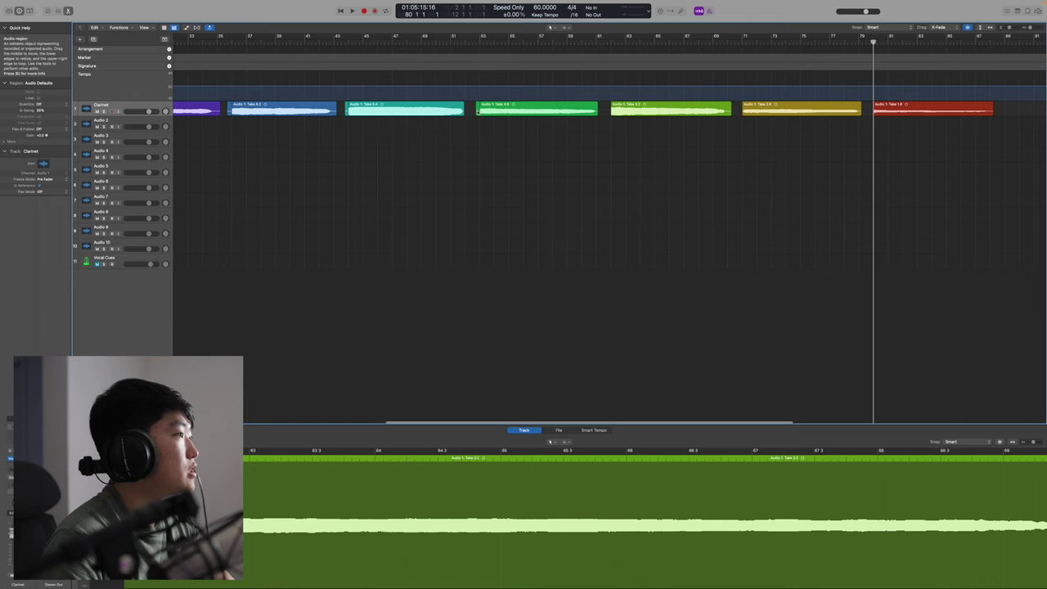
# Step: Delete the leftover lead-in pieces in front of the note starts, from the Take 4 region back to Comp A
pyautogui.click(477, 112)
pyautogui.press('BackSpace')
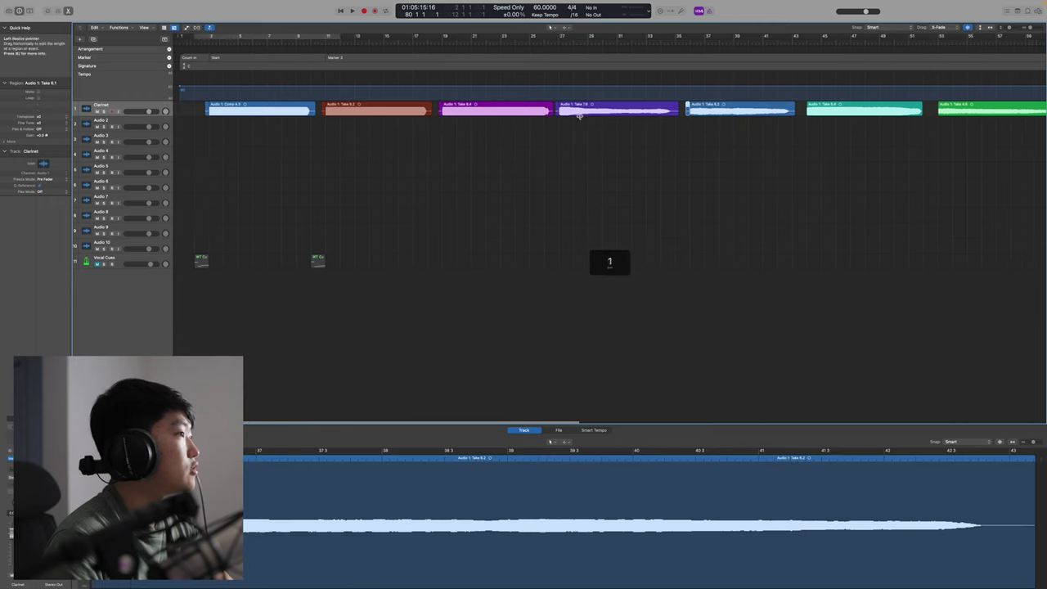
pyautogui.click(684, 111)
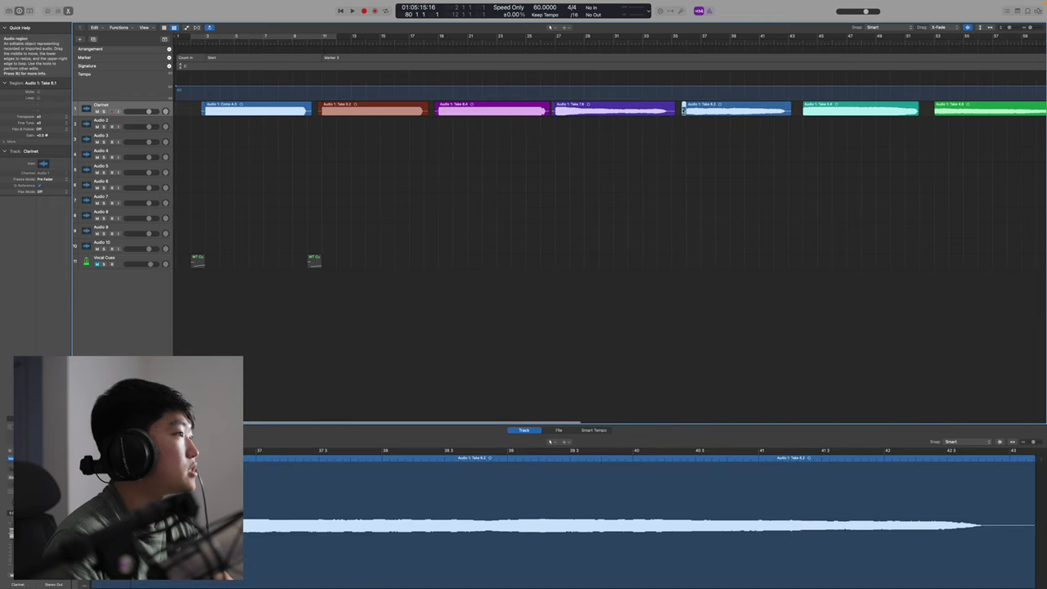
pyautogui.click(554, 109)
pyautogui.click(439, 110)
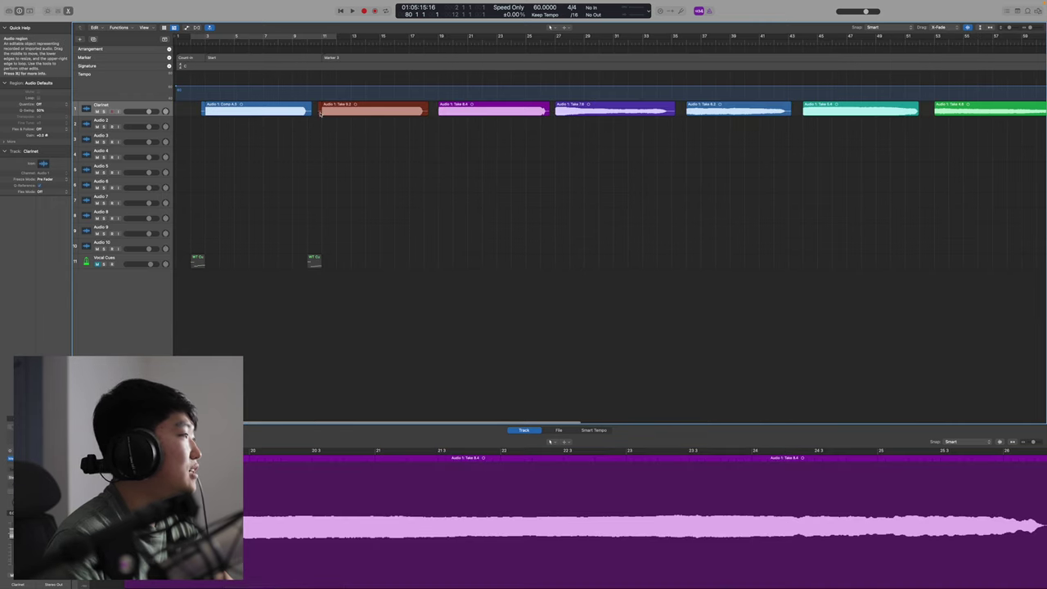
pyautogui.click(322, 111)
pyautogui.click(202, 113)
# Step: Select all regions on the Clarinet track and extend their starts together to slightly before the beat
pyautogui.press('super+Left')
pyautogui.press('super+Left')
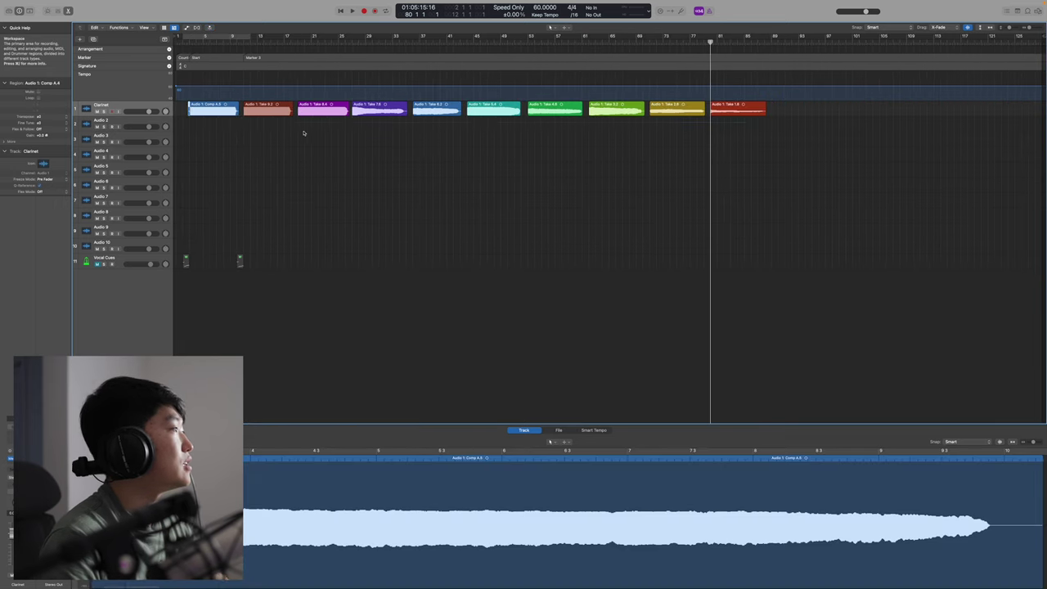
pyautogui.click(151, 104)
pyautogui.press('super+Right')
pyautogui.press('super+Right')
pyautogui.press('super+Right')
pyautogui.press('super+Right')
pyautogui.press('super+Right')
pyautogui.press('super+Right')
pyautogui.press('super+Right')
pyautogui.press('super+Right')
pyautogui.press('super+Right')
pyautogui.hscroll(-3, 302, 123)
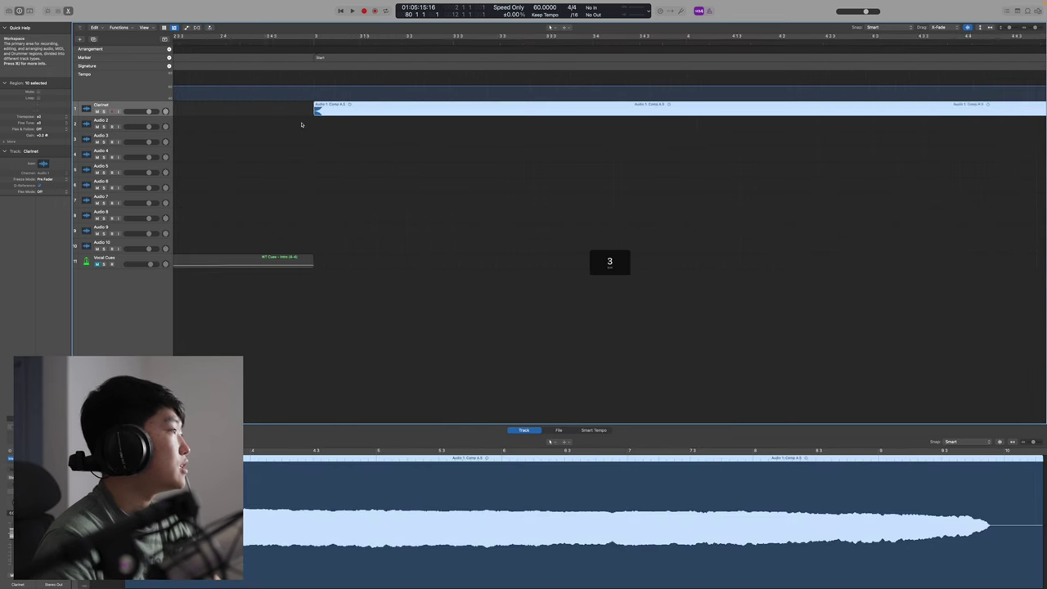
pyautogui.moveTo(402, 111); pyautogui.dragTo(391, 112)
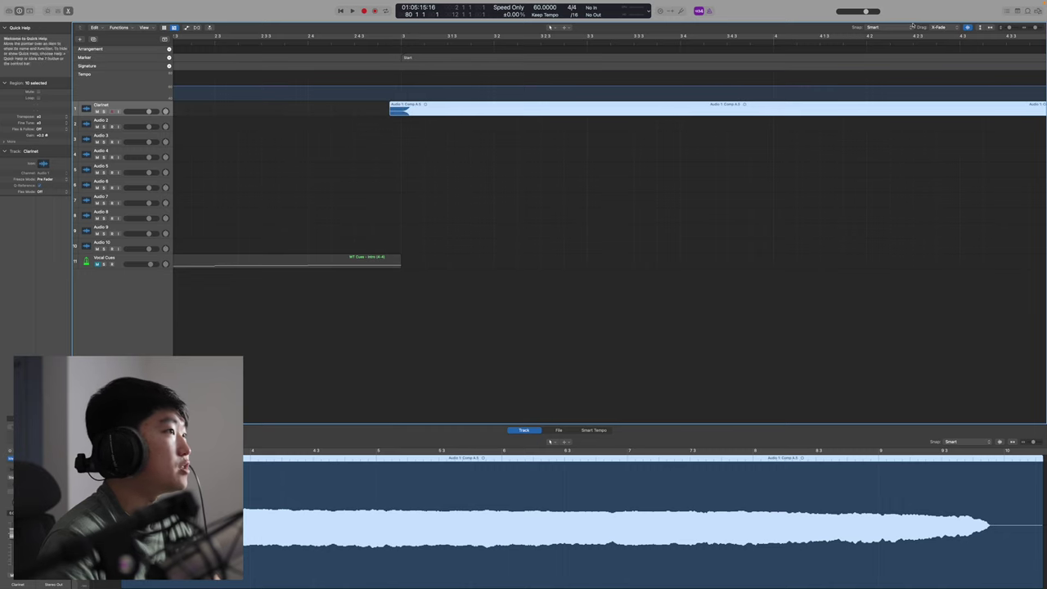
# Step: Check the extended starts of the clarinet regions along the track
pyautogui.press('super+Left')
pyautogui.press('super+Left')
pyautogui.press('super+Left')
pyautogui.press('super+Left')
pyautogui.press('super+Left')
pyautogui.press('super+Right')
pyautogui.press('super+Right')
pyautogui.press('super+Right')
pyautogui.press('super+Right')
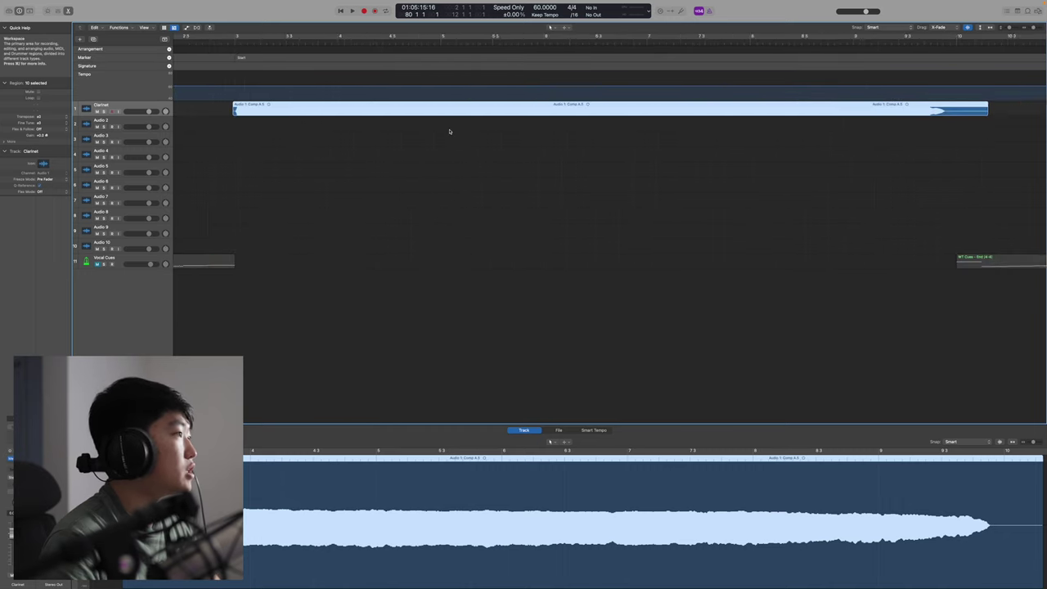
pyautogui.hscroll(15, 450, 132)
pyautogui.hscroll(3, 449, 131)
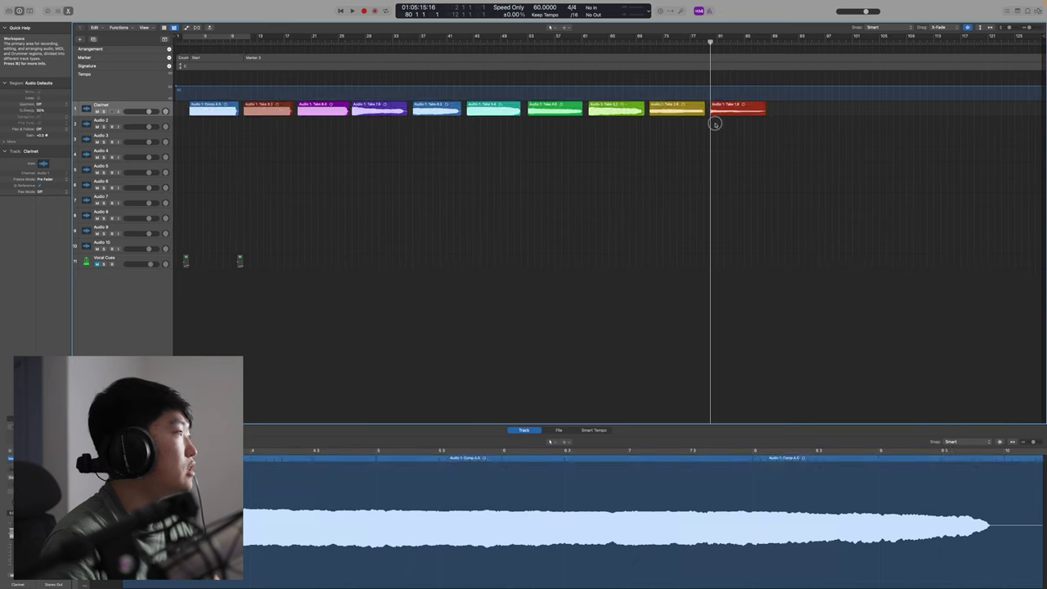
# Step: Export all ten clarinet regions as audio files into a new folder named Tuned Samples
pyautogui.click(322, 177)
pyautogui.click(58, 3)
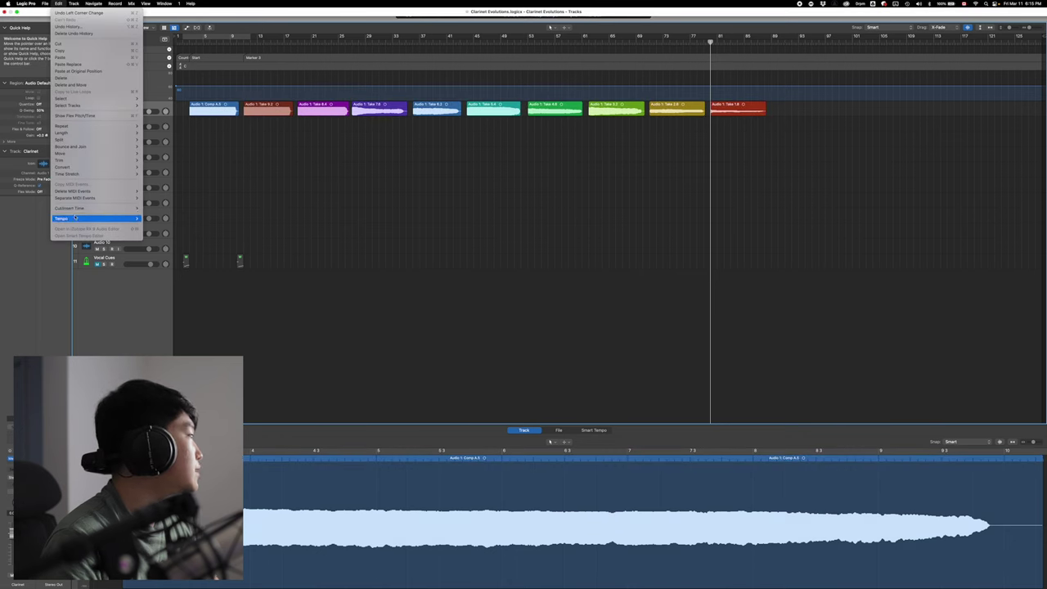
pyautogui.moveTo(45, 3)
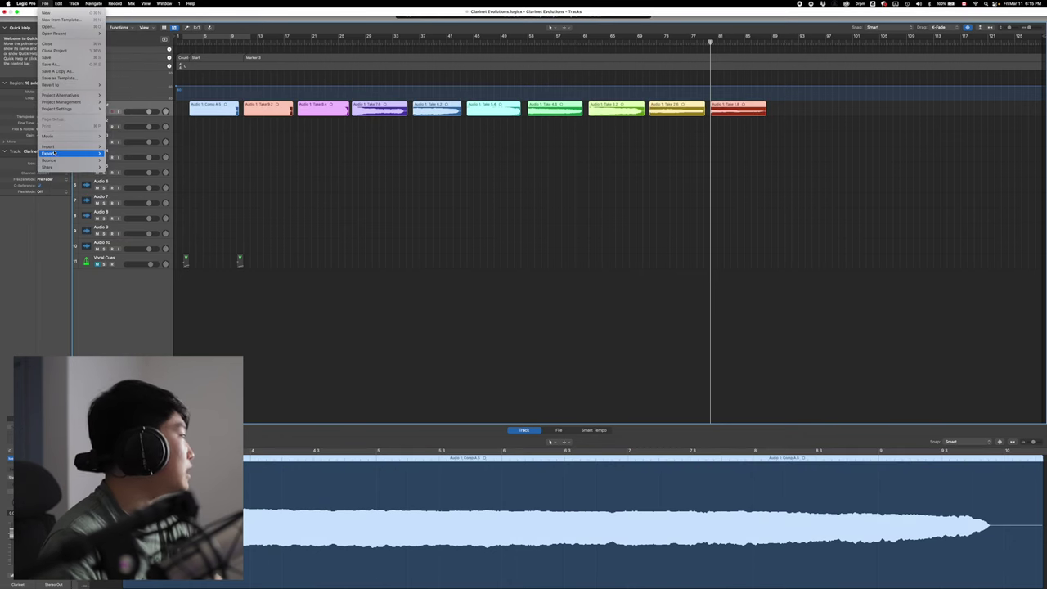
pyautogui.moveTo(49, 153)
pyautogui.click(139, 159)
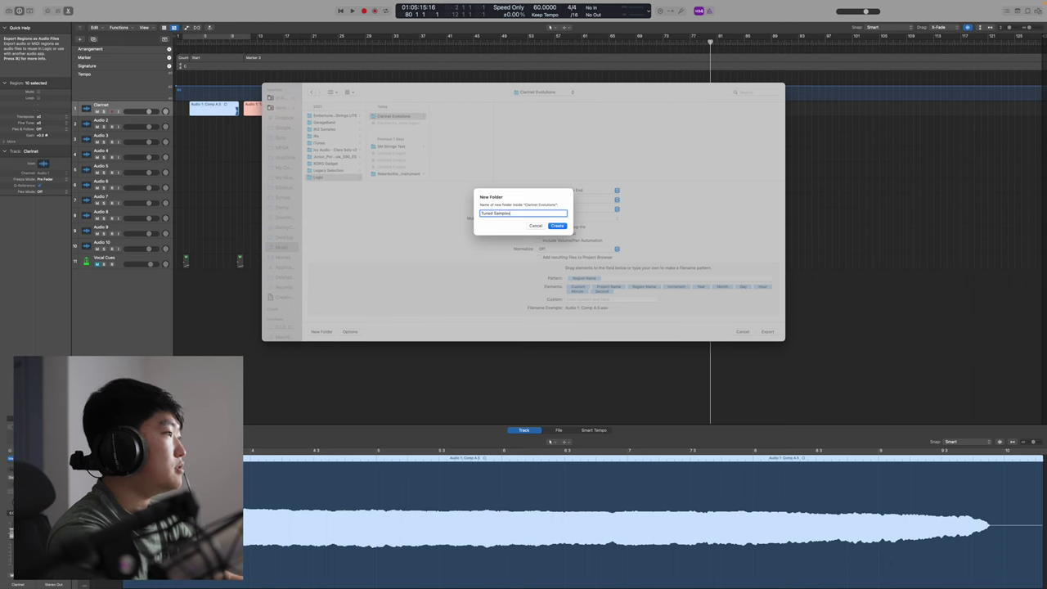
pyautogui.press('Return')
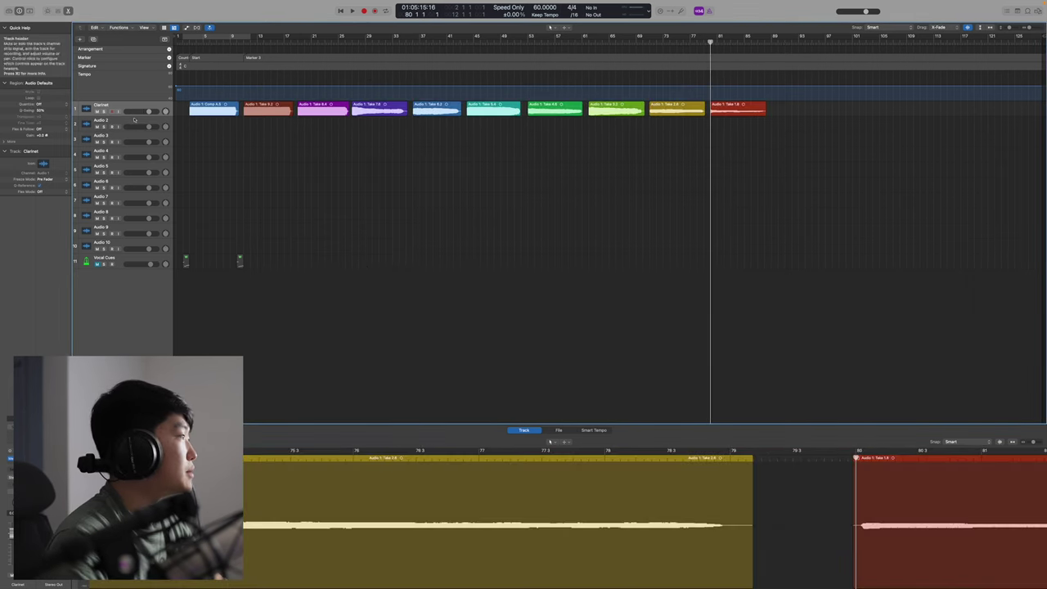
# Step: Import the exported audio files into the project, placing all of them on one track below Audio 2
pyautogui.click(134, 120)
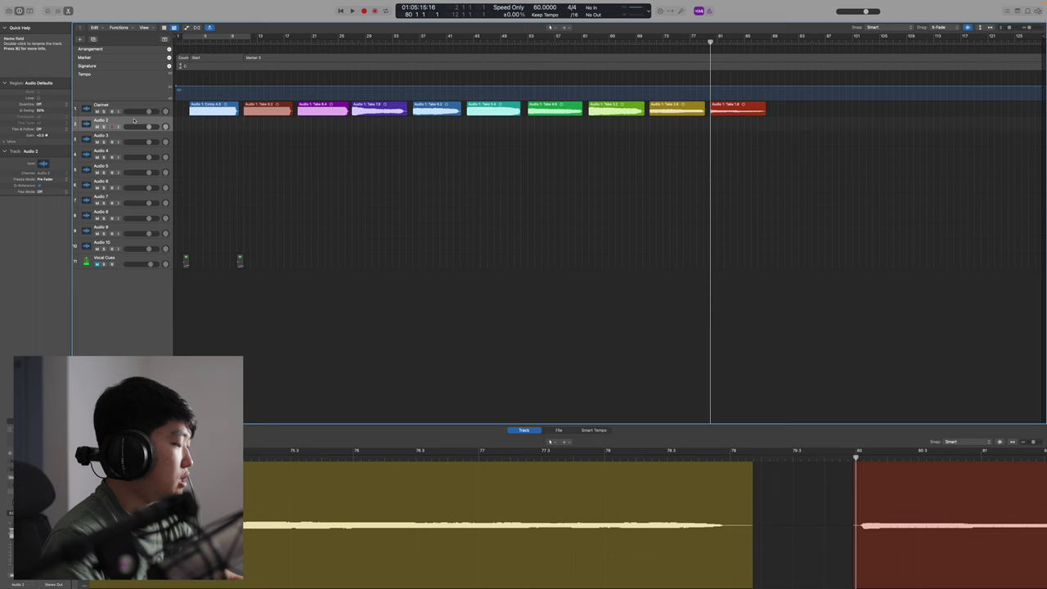
pyautogui.press('shift+super+i')
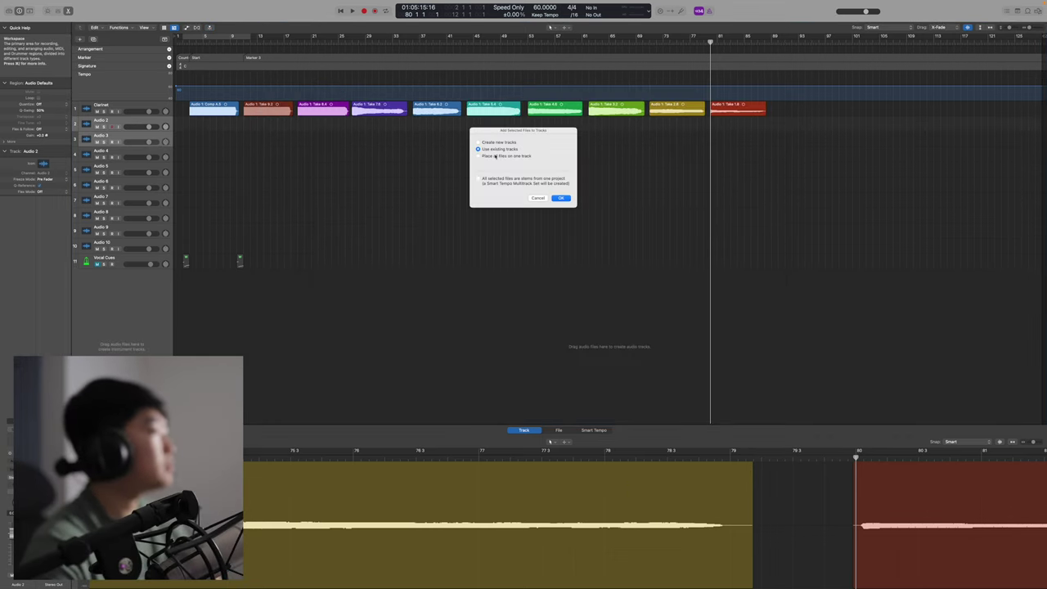
pyautogui.click(563, 198)
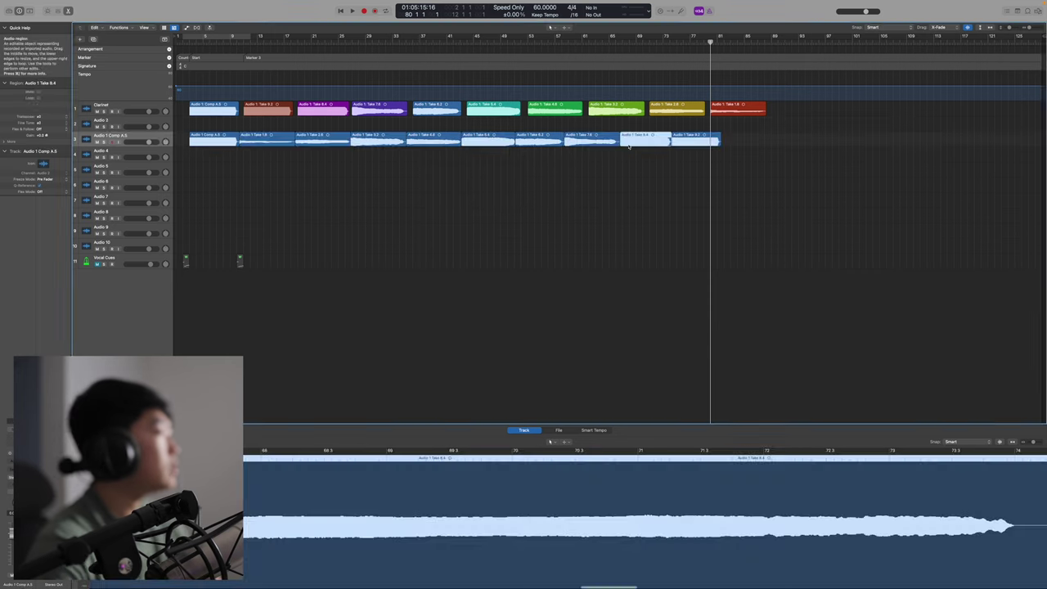
pyautogui.click(710, 130)
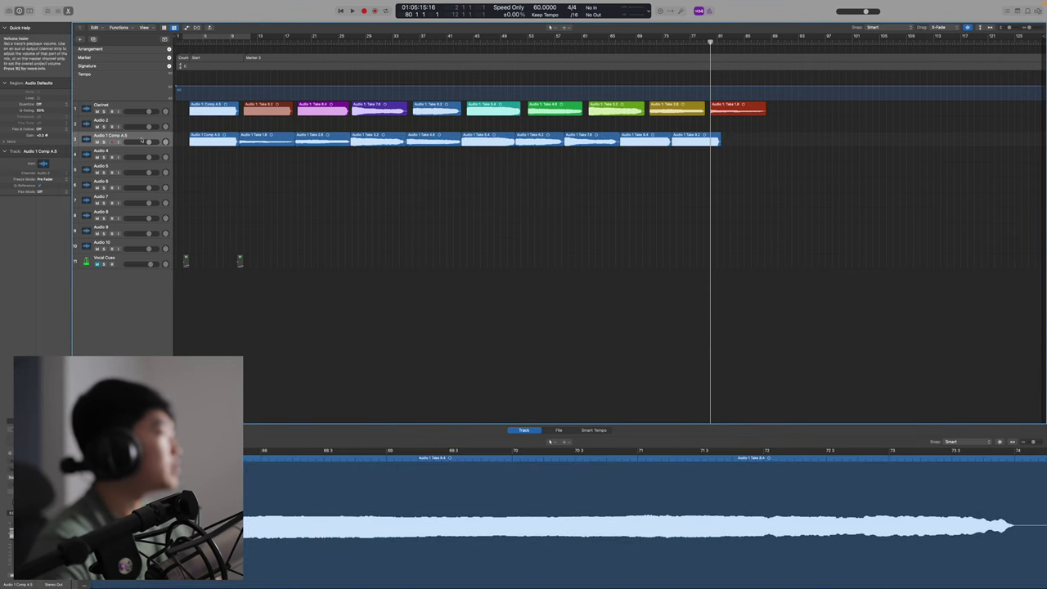
# Step: Solo the track with the imported samples and audition its regions one after another
pyautogui.press('s')
pyautogui.press('Return')
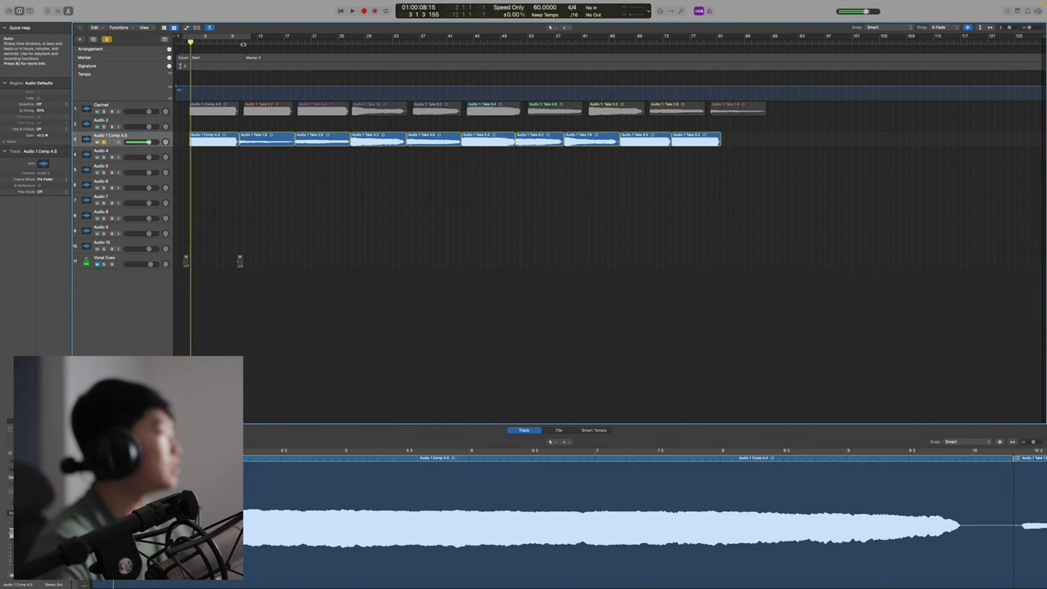
pyautogui.doubleClick(243, 44)
pyautogui.click(310, 44)
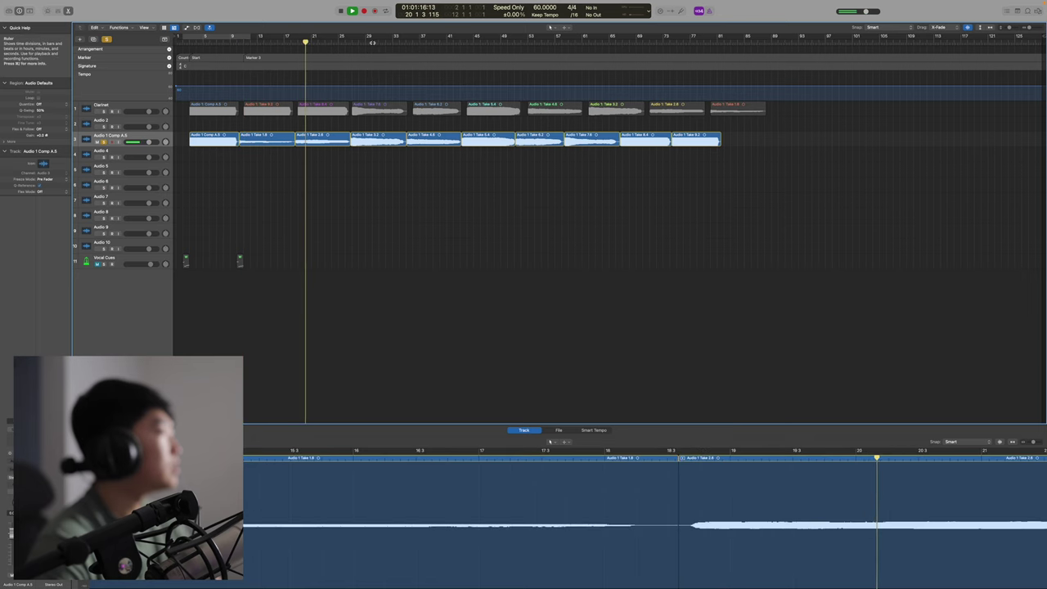
pyautogui.click(372, 42)
pyautogui.click(433, 42)
pyautogui.click(478, 41)
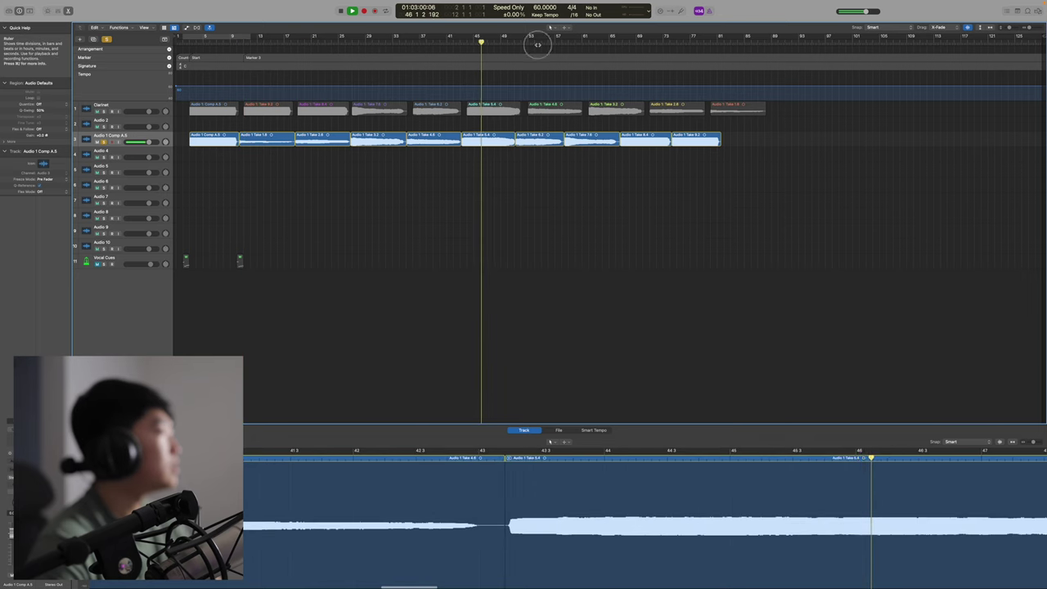
pyautogui.click(535, 41)
pyautogui.click(595, 41)
pyautogui.click(637, 41)
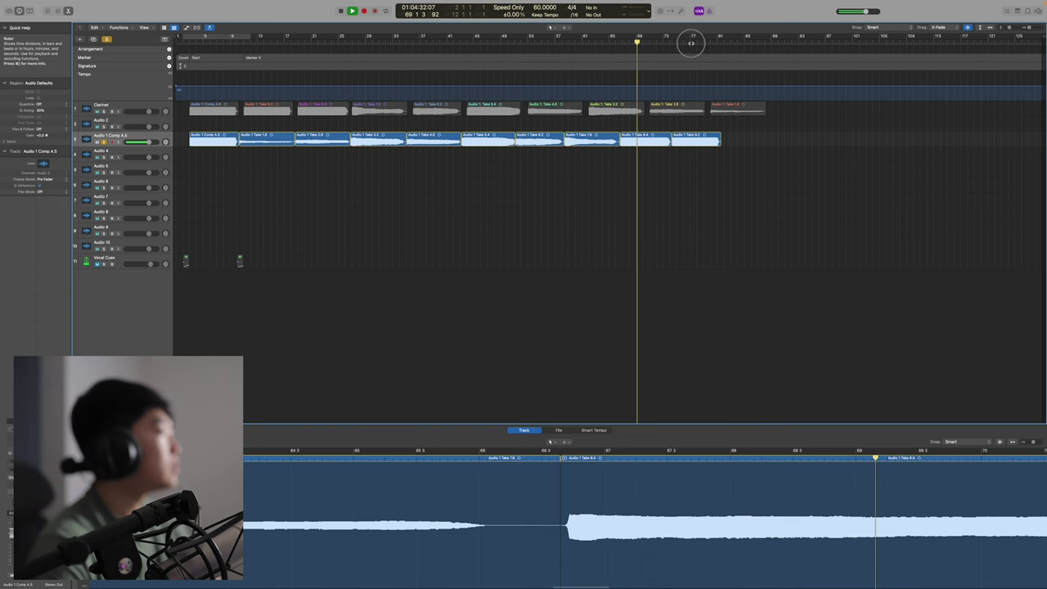
pyautogui.click(691, 43)
# Step: Stop playback and delete the Comp A region from the imported samples track
pyautogui.click(208, 142)
pyautogui.press('space')
pyautogui.scroll(6, 223, 141)
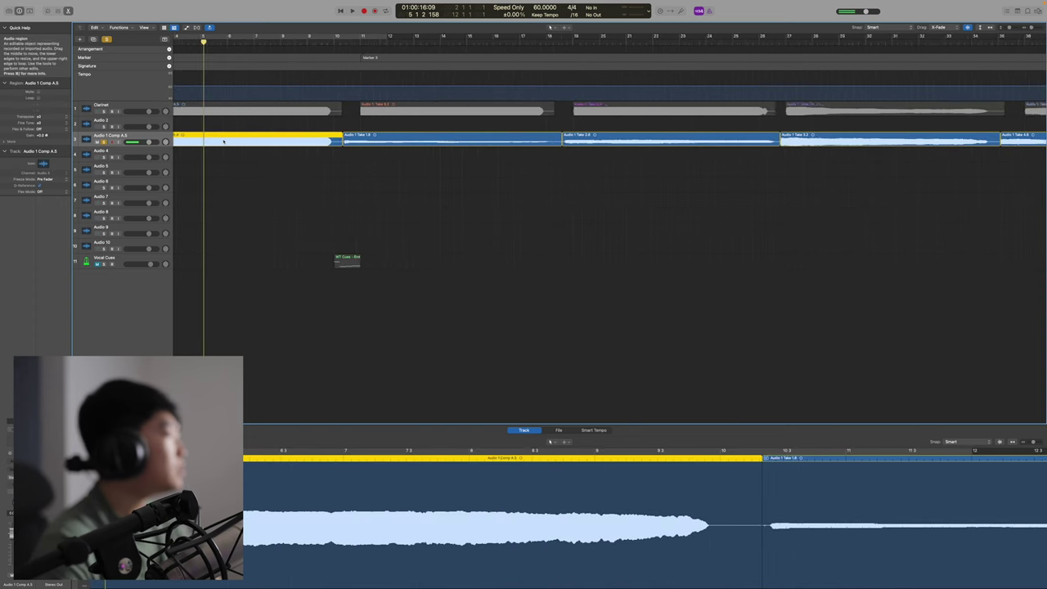
pyautogui.scroll(-6, 223, 142)
pyautogui.scroll(1, 224, 141)
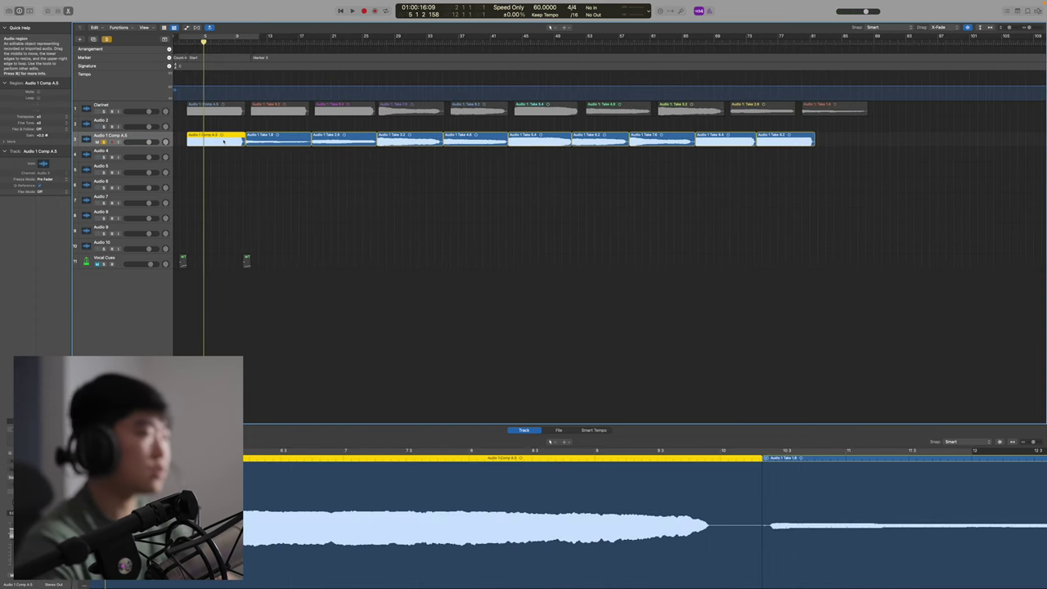
pyautogui.press('Delete')
# Step: Turn off solo on the imported samples track and mute the original Clarinet track
pyautogui.click(103, 142)
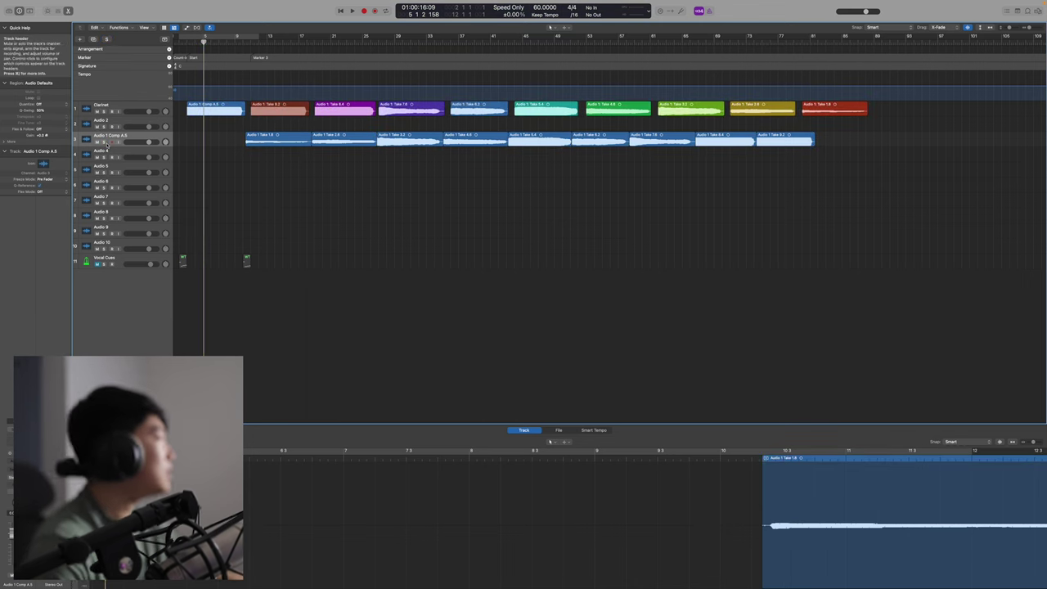
pyautogui.click(96, 111)
pyautogui.click(140, 141)
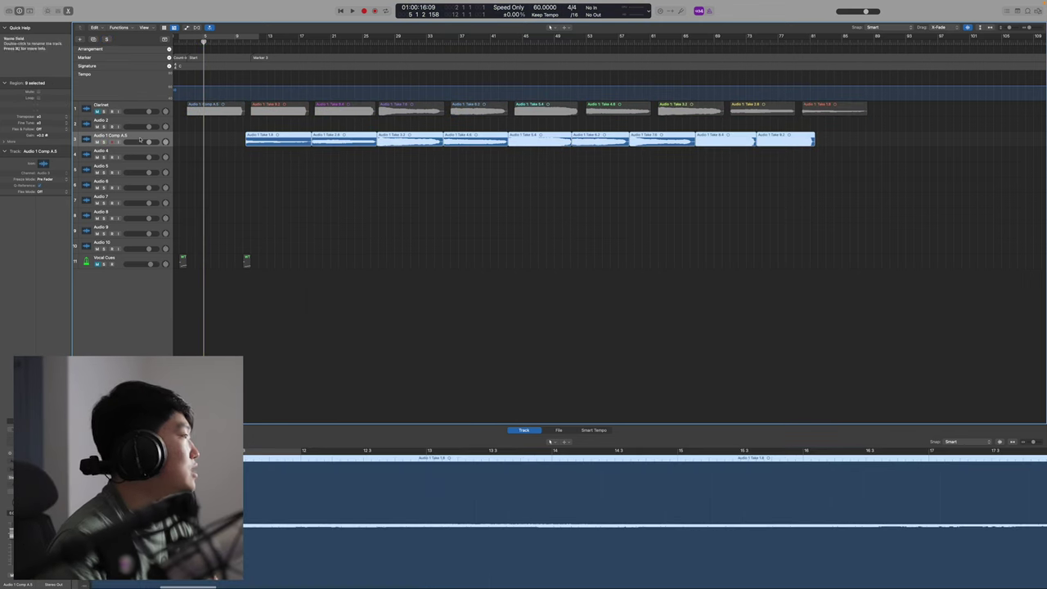
# Step: Move the imported Take 1 region to bar 3 and spread the following take regions out with gaps between them
pyautogui.click(637, 158)
pyautogui.moveTo(281, 144); pyautogui.dragTo(222, 146)
pyautogui.moveTo(315, 140); pyautogui.dragTo(272, 141)
pyautogui.moveTo(381, 141); pyautogui.dragTo(341, 141)
pyautogui.moveTo(446, 141); pyautogui.dragTo(423, 141)
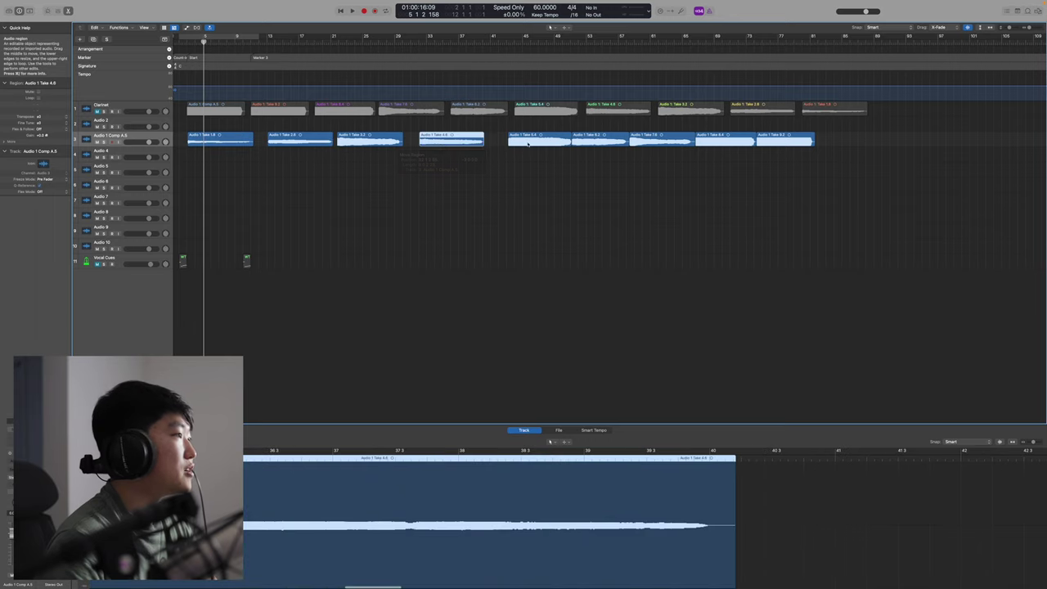
pyautogui.moveTo(511, 141); pyautogui.dragTo(497, 141)
pyautogui.moveTo(583, 143); pyautogui.dragTo(611, 141)
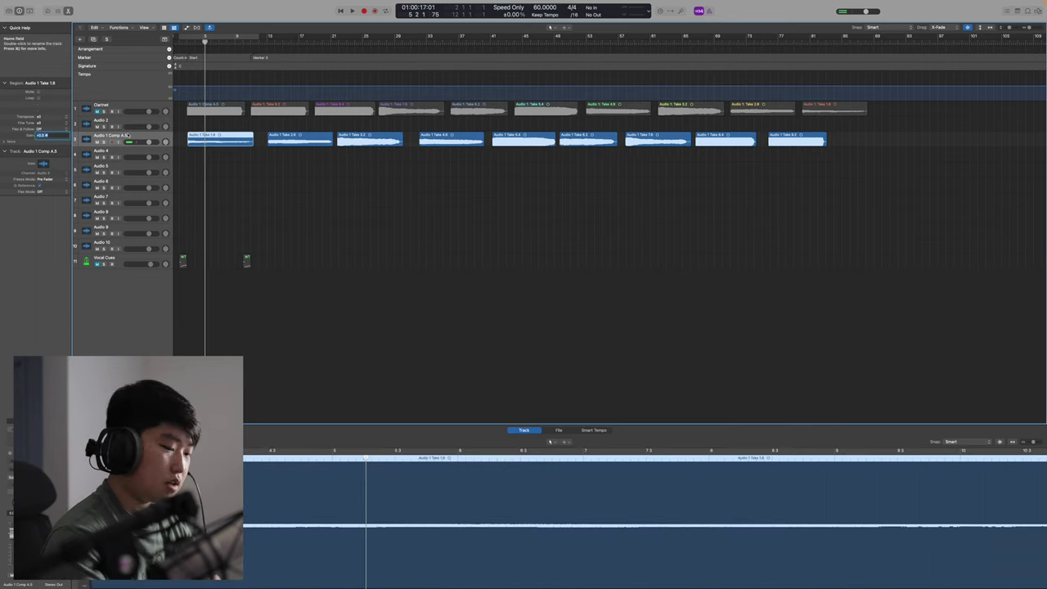
# Step: Adjust the region gain of the imported takes from Take 1 onward, lowering the gain of Take 3
pyautogui.press('Return')
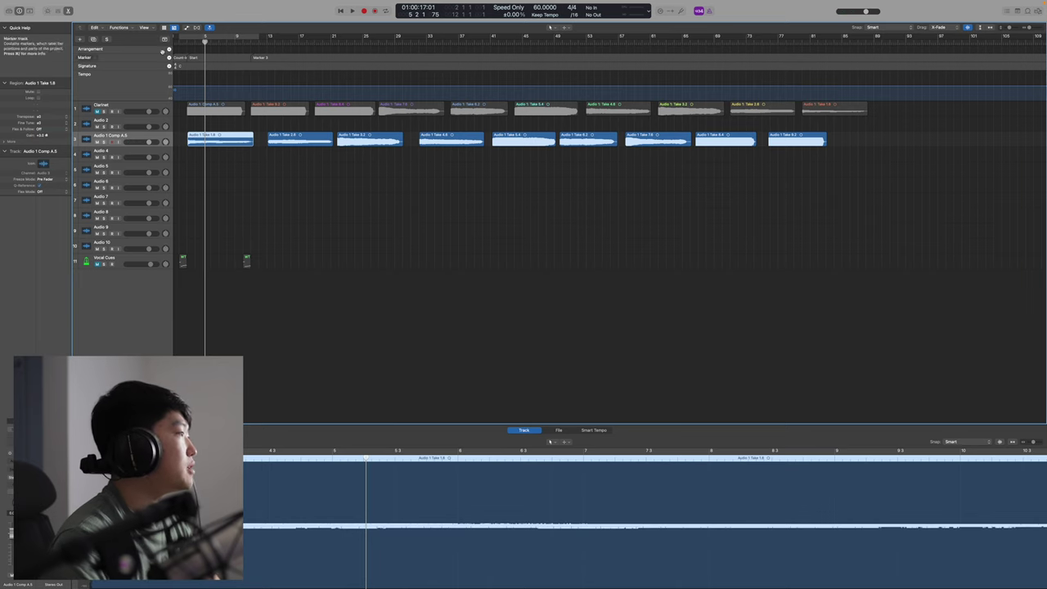
pyautogui.click(308, 140)
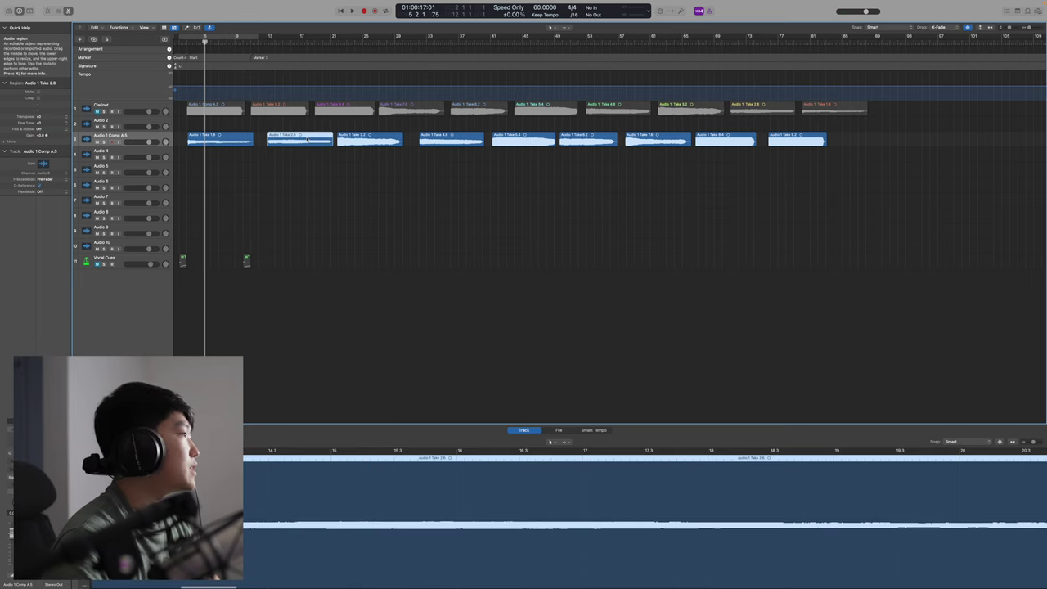
pyautogui.click(381, 143)
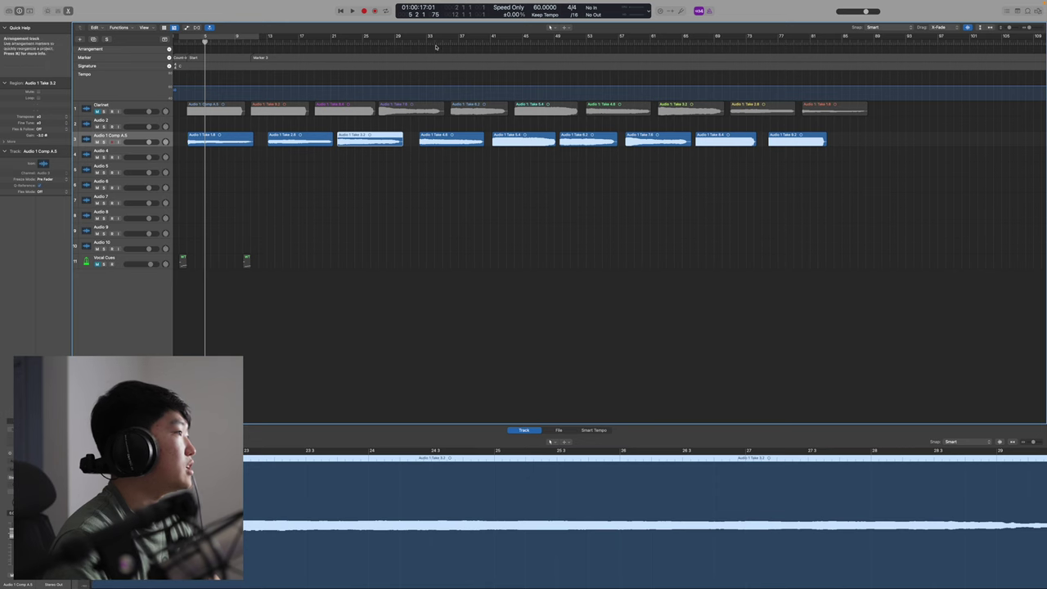
# Step: Enlarge the track height and adjust the region gain of the imported takes from Take 4 to Take 6
pyautogui.click(457, 127)
pyautogui.click(458, 38)
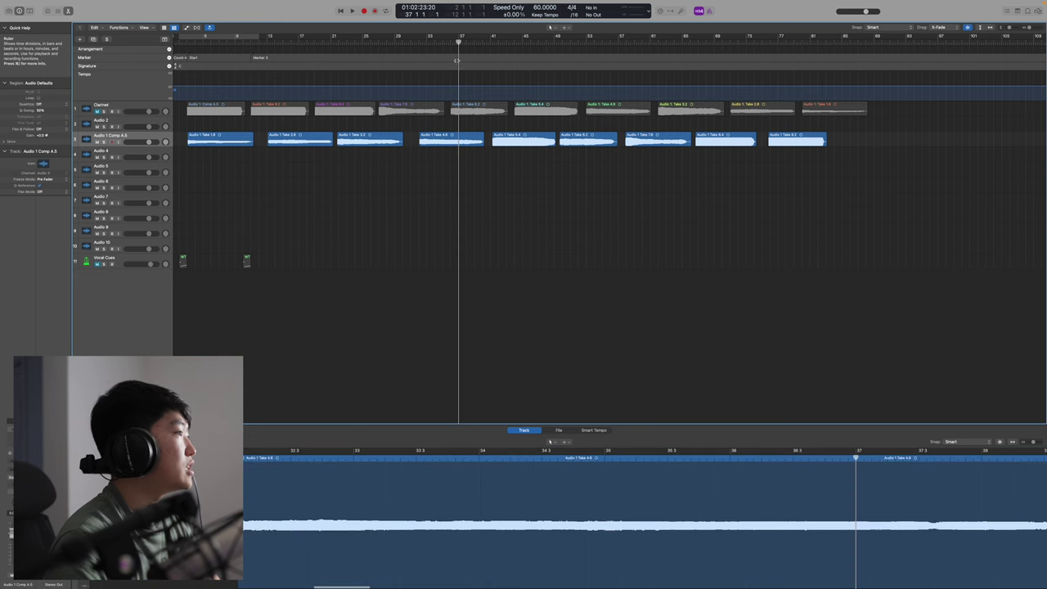
pyautogui.click(448, 139)
pyautogui.click(1015, 27)
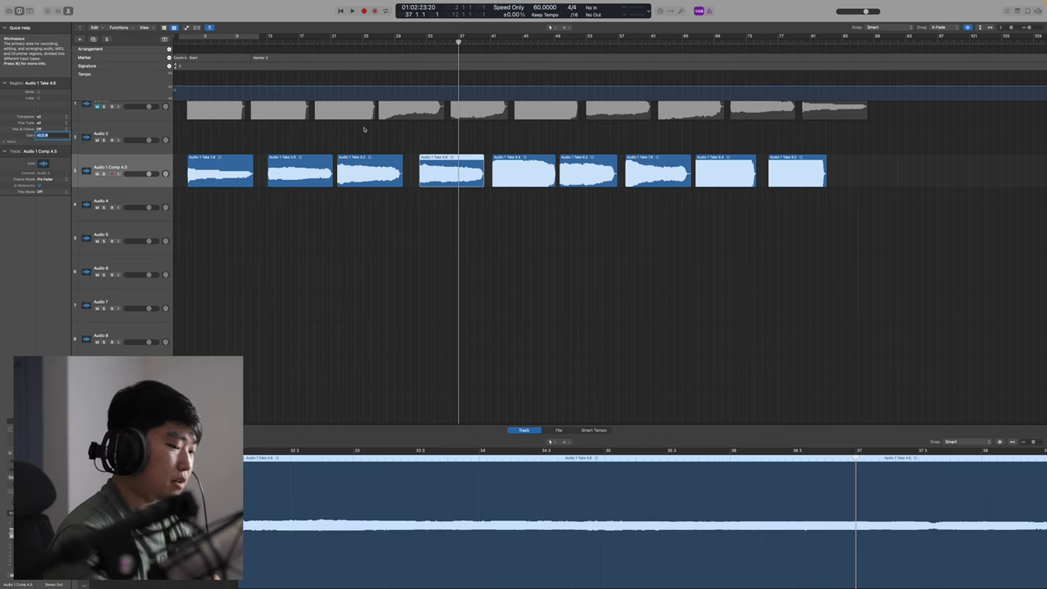
pyautogui.click(498, 169)
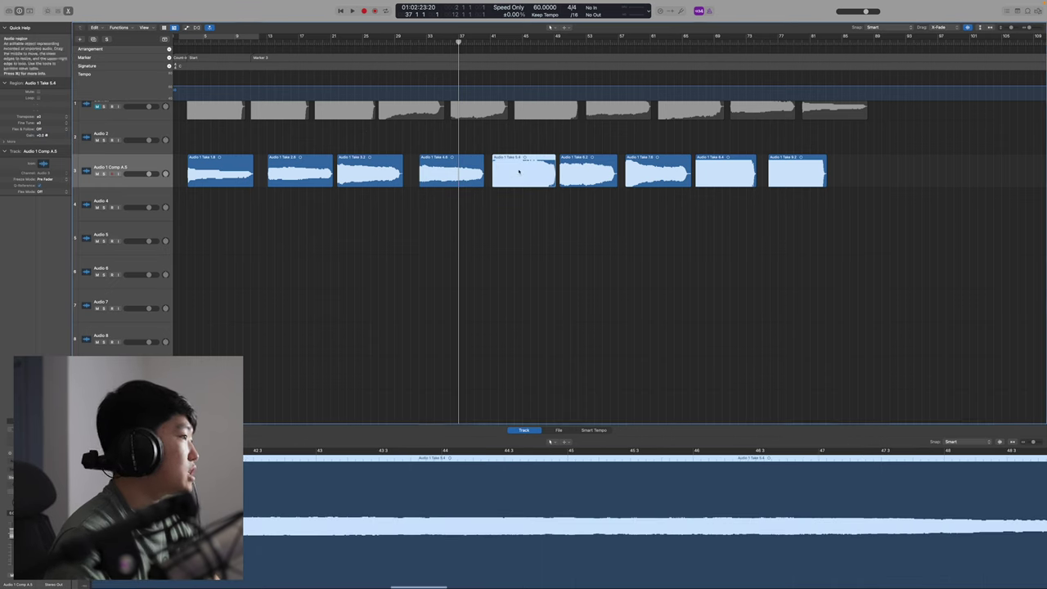
pyautogui.click(580, 168)
pyautogui.moveTo(45, 135); pyautogui.dragTo(45, 147)
# Step: Even out the region gain of Takes 5 to 9 and expand the additional region parameters
pyautogui.click(524, 168)
pyautogui.click(580, 168)
pyautogui.click(654, 169)
pyautogui.click(10, 142)
pyautogui.click(725, 169)
pyautogui.click(797, 169)
# Step: Play the imported takes from several points along the timeline to compare their levels
pyautogui.doubleClick(771, 41)
pyautogui.click(434, 41)
pyautogui.click(573, 40)
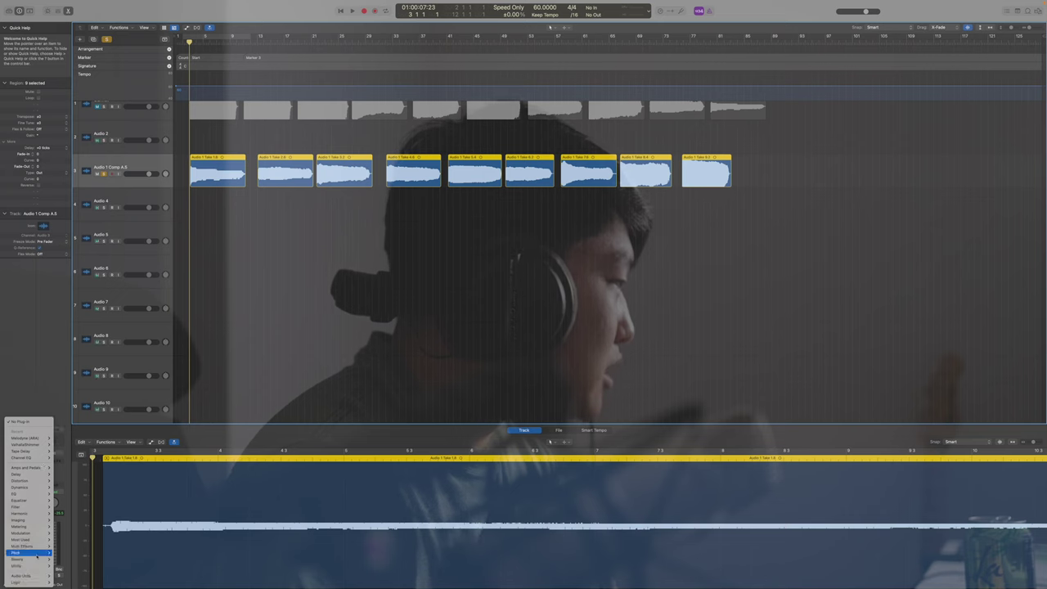
# Step: Insert the Space Designer reverb on the imported samples track and load the Todd AO Conductor SM Brass setting
pyautogui.moveTo(31, 540)
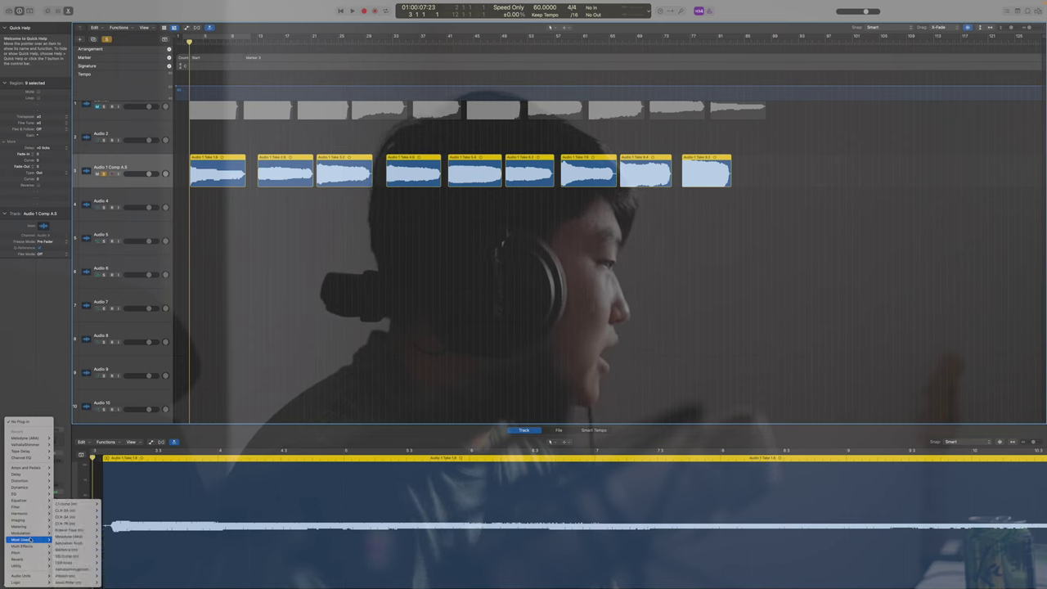
pyautogui.moveTo(18, 559)
pyautogui.moveTo(73, 555)
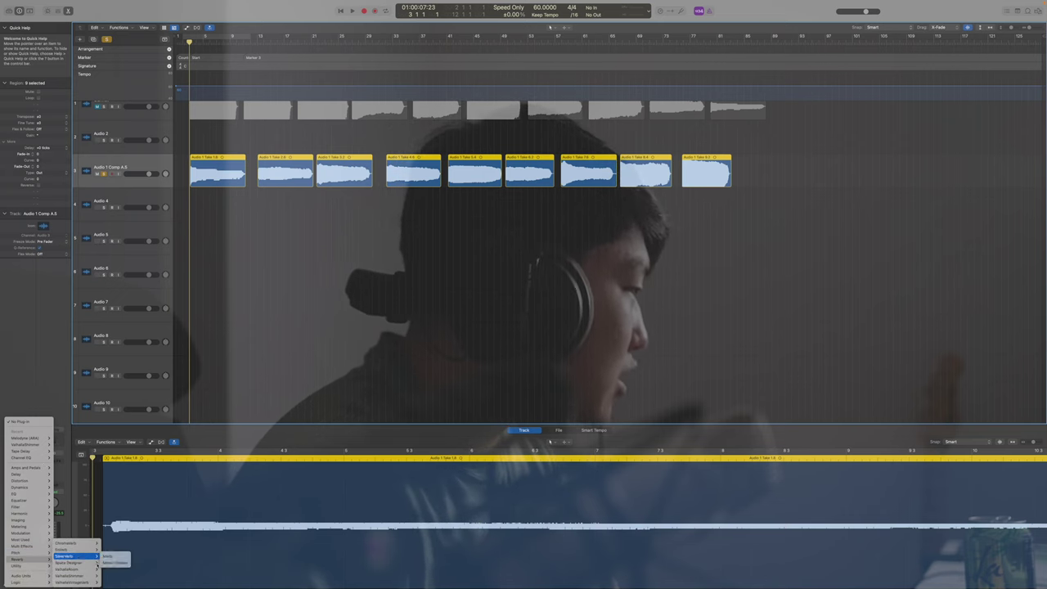
pyautogui.click(116, 569)
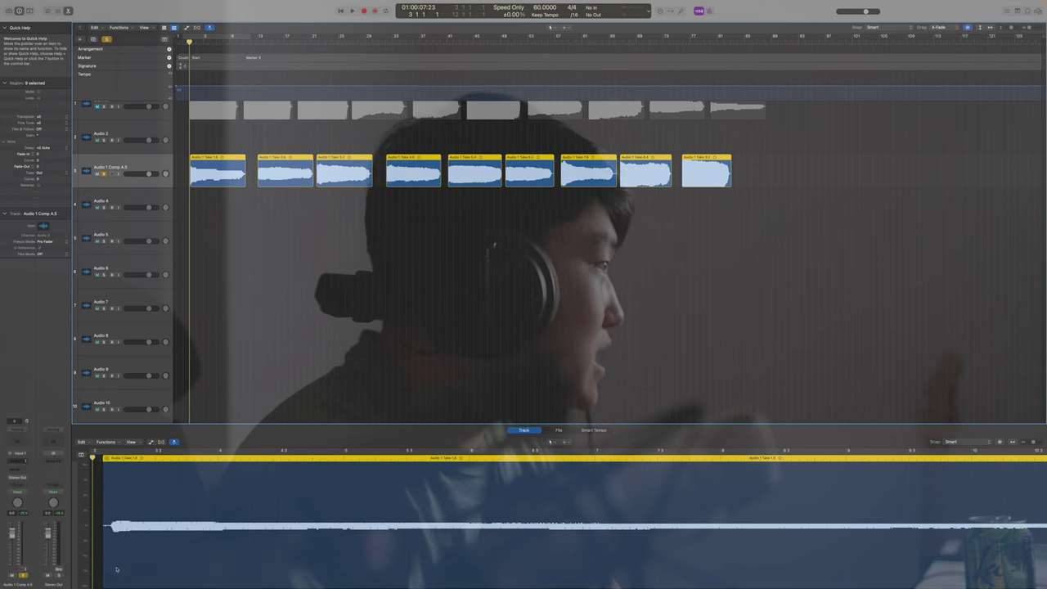
pyautogui.click(381, 89)
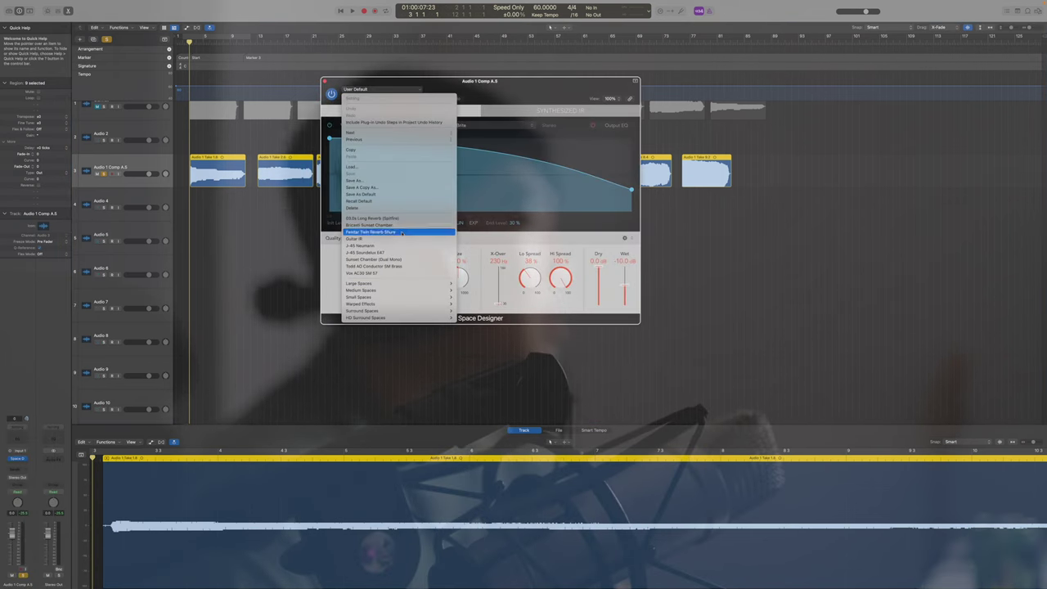
pyautogui.click(391, 265)
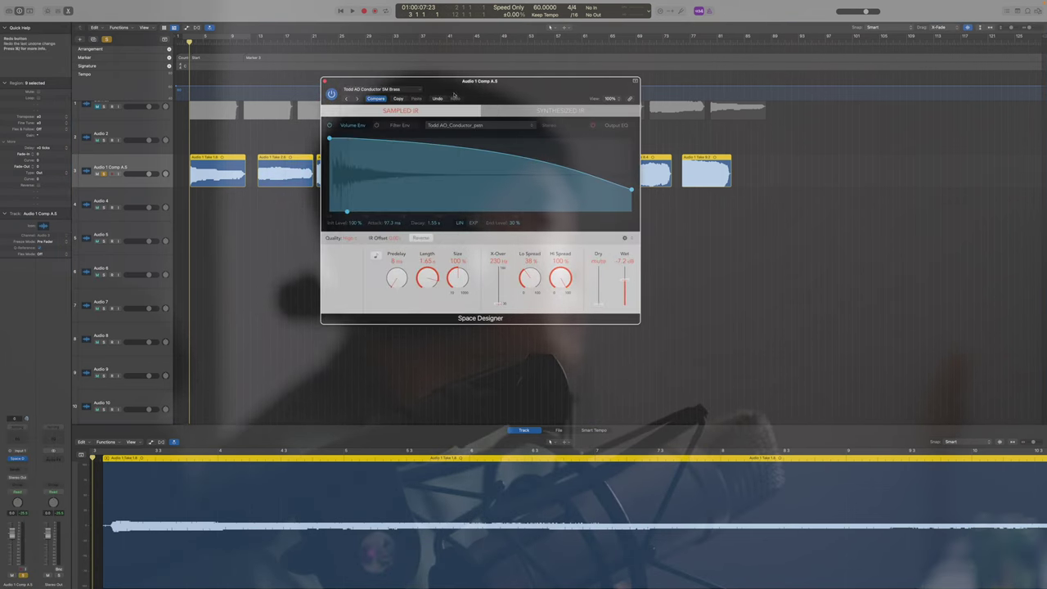
# Step: Audition Take 1 through the reverb and set Space Designer's dry level to -7.4 dB
pyautogui.moveTo(456, 85); pyautogui.dragTo(678, 55)
pyautogui.press('super+Right')
pyautogui.press('super+Right')
pyautogui.press('super+Right')
pyautogui.press('super+Right')
pyautogui.press('space')
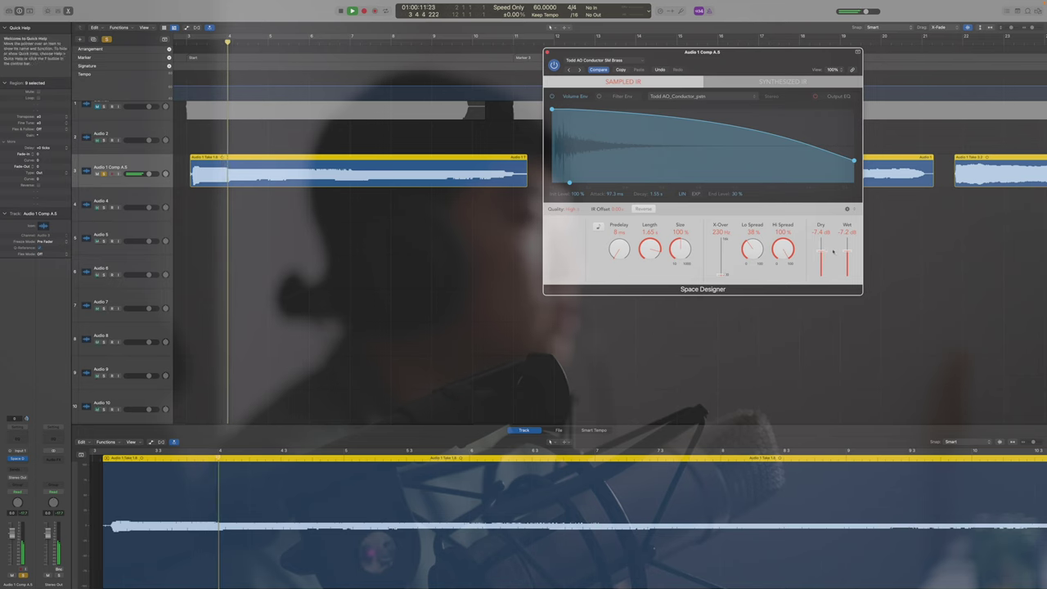
pyautogui.click(323, 43)
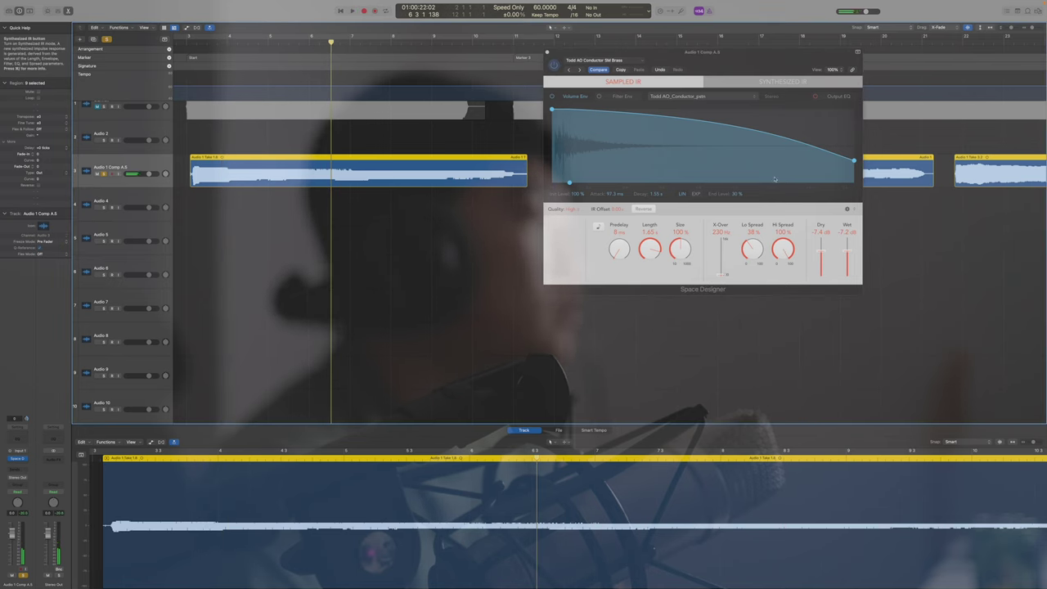
pyautogui.moveTo(642, 60); pyautogui.dragTo(569, 164)
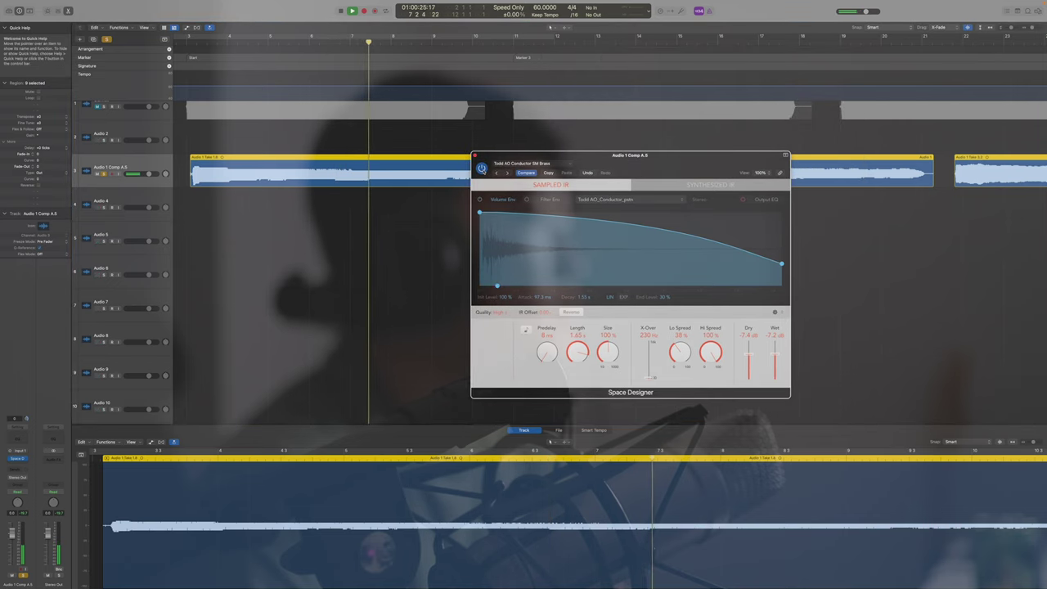
pyautogui.press('space')
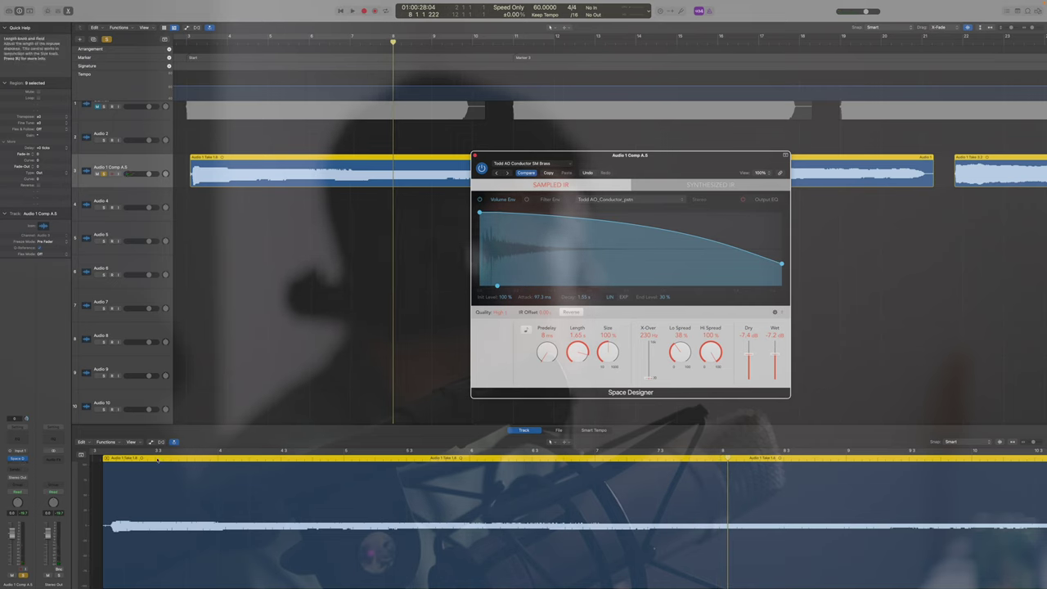
# Step: Insert the stereo S1 Imager after the reverb, audition the take through it and close its window
pyautogui.click(23, 458)
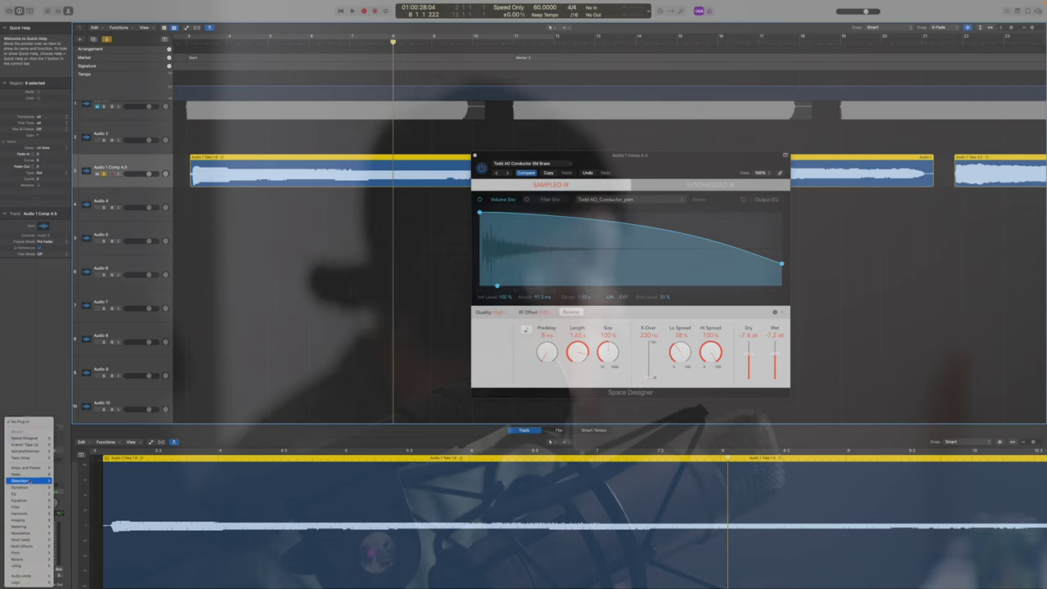
pyautogui.moveTo(24, 520)
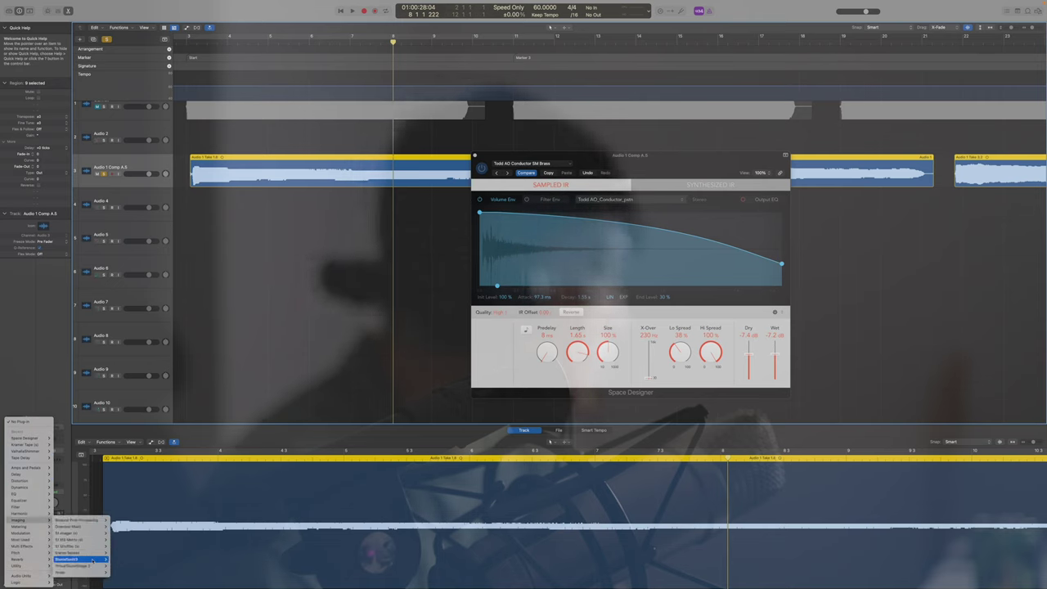
pyautogui.click(117, 533)
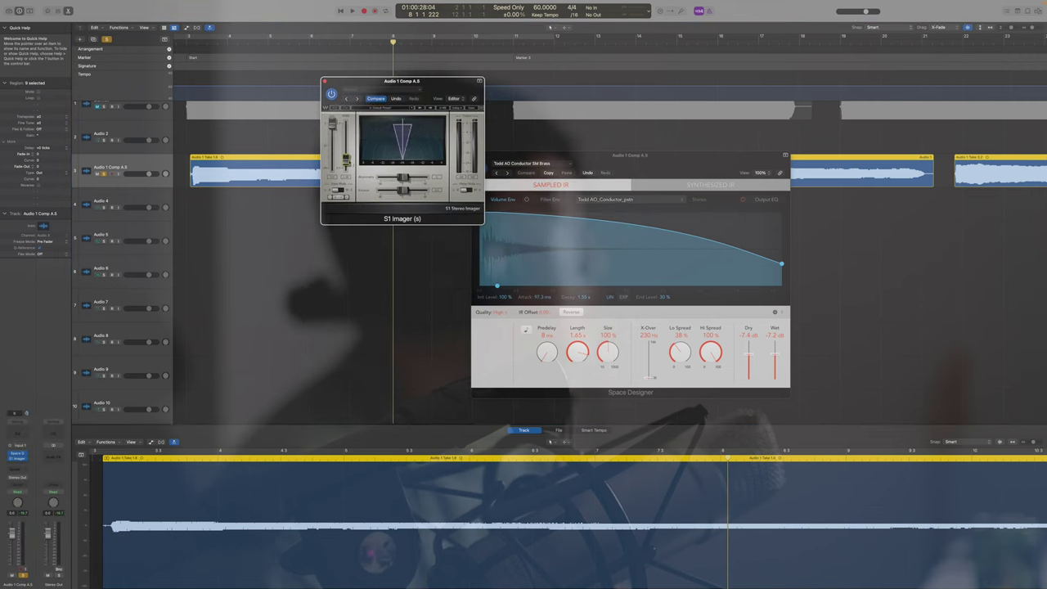
pyautogui.moveTo(511, 156); pyautogui.dragTo(597, 155)
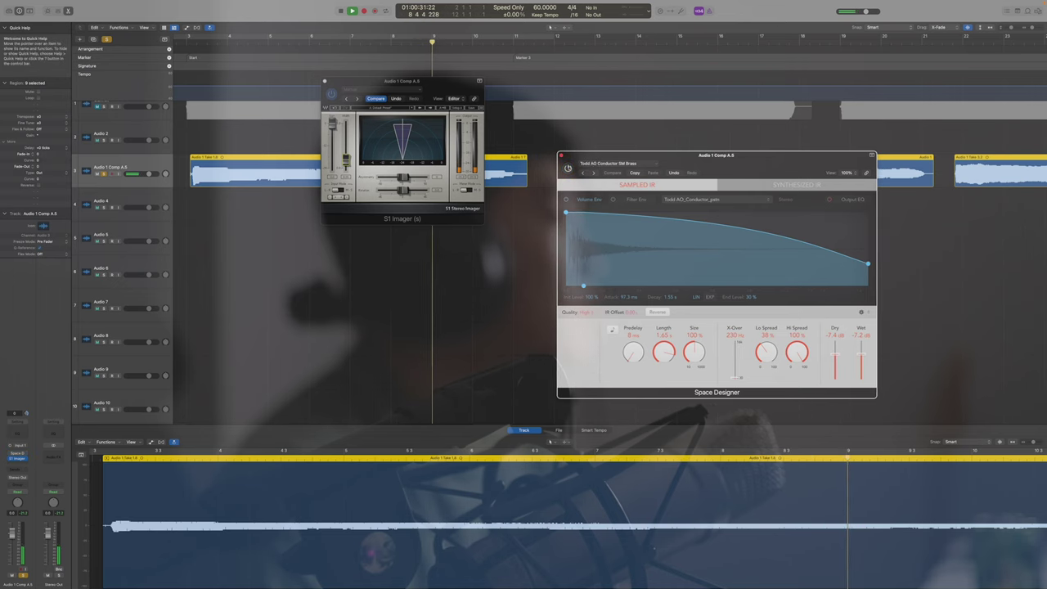
pyautogui.click(324, 81)
# Step: Turn on the low cut in Channel EQ and sweep boosted mid bands during playback to shape the tone
pyautogui.press('space')
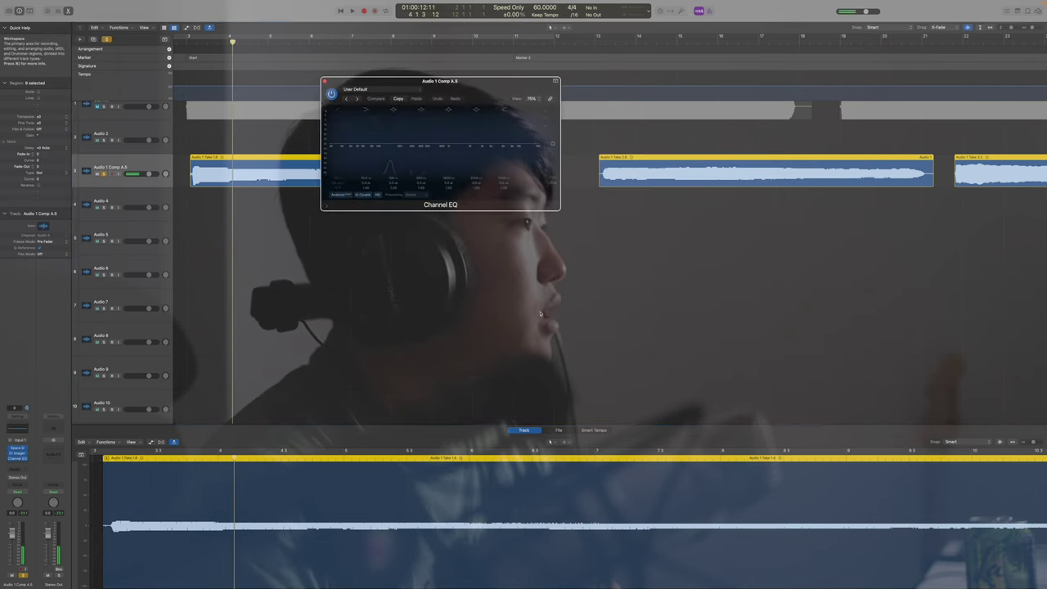
pyautogui.click(338, 110)
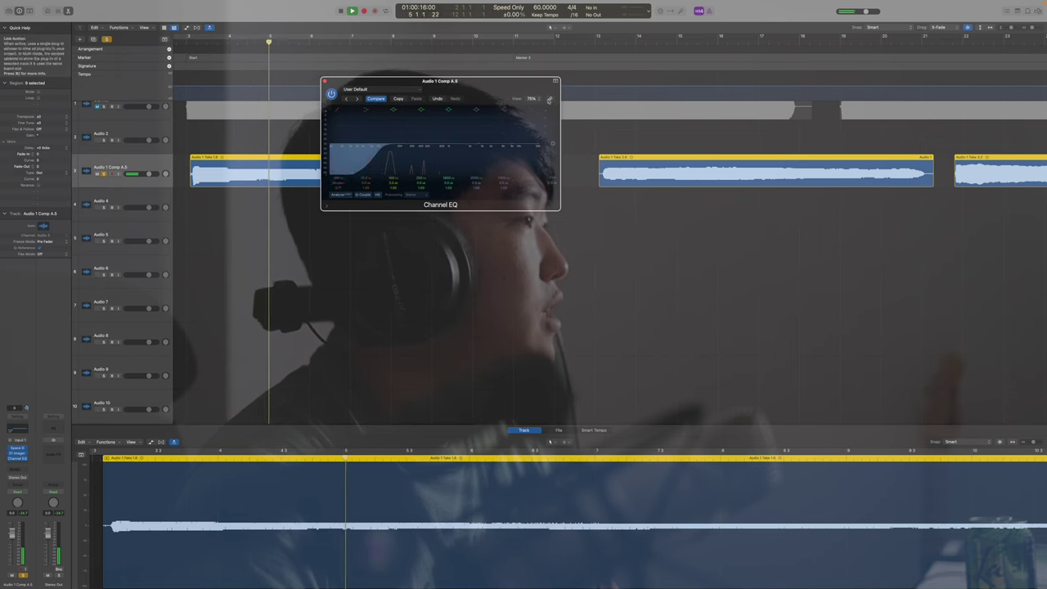
pyautogui.moveTo(483, 145); pyautogui.dragTo(446, 121)
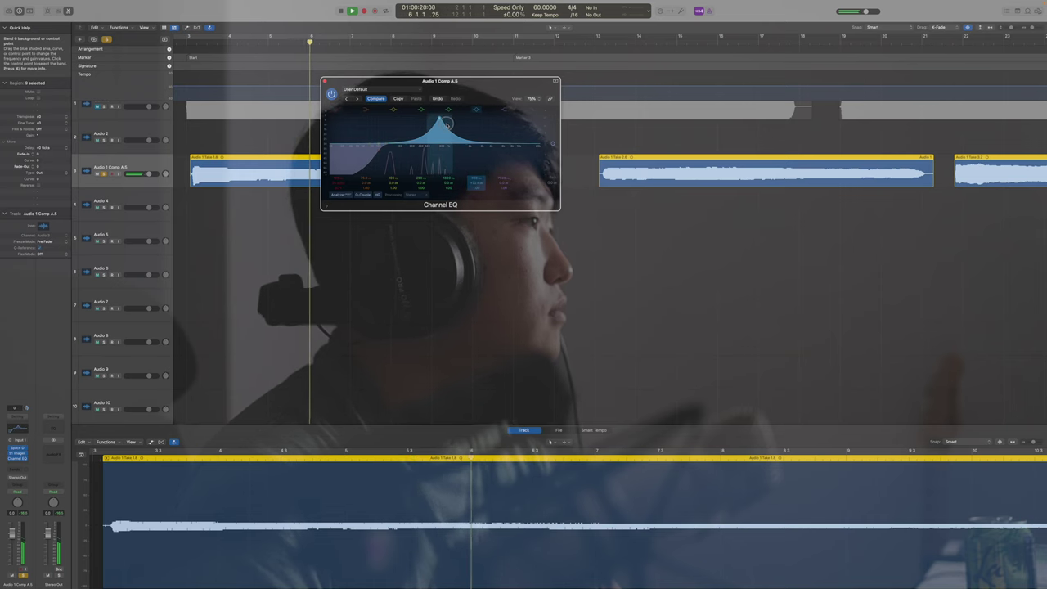
pyautogui.moveTo(440, 150); pyautogui.dragTo(506, 128)
pyautogui.scroll(-5, 643, 121)
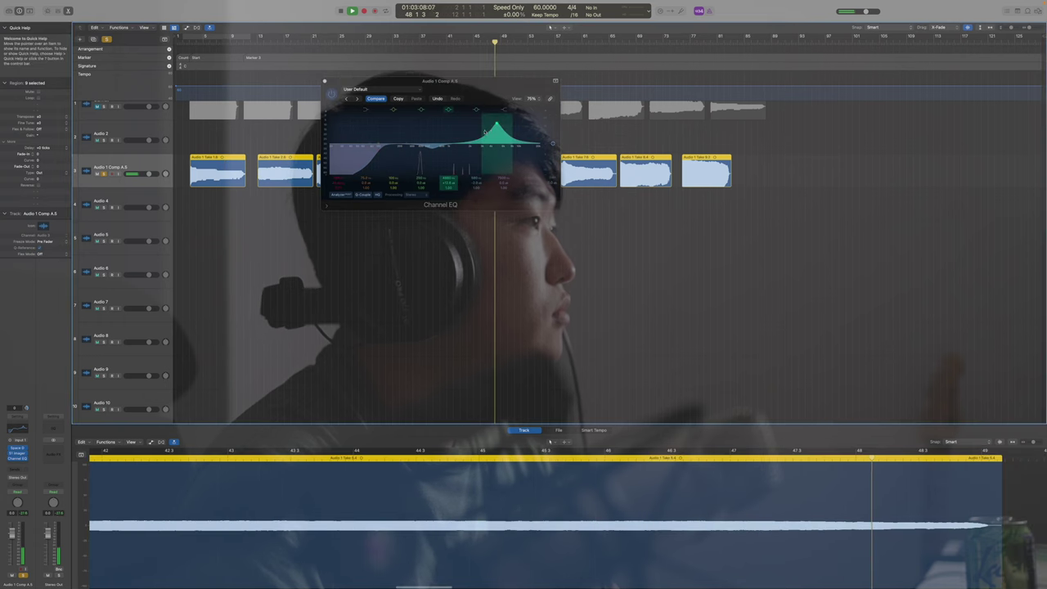
pyautogui.moveTo(497, 124)
pyautogui.mouseDown()
pyautogui.moveTo(460, 121)
pyautogui.moveTo(479, 122)
pyautogui.mouseUp()
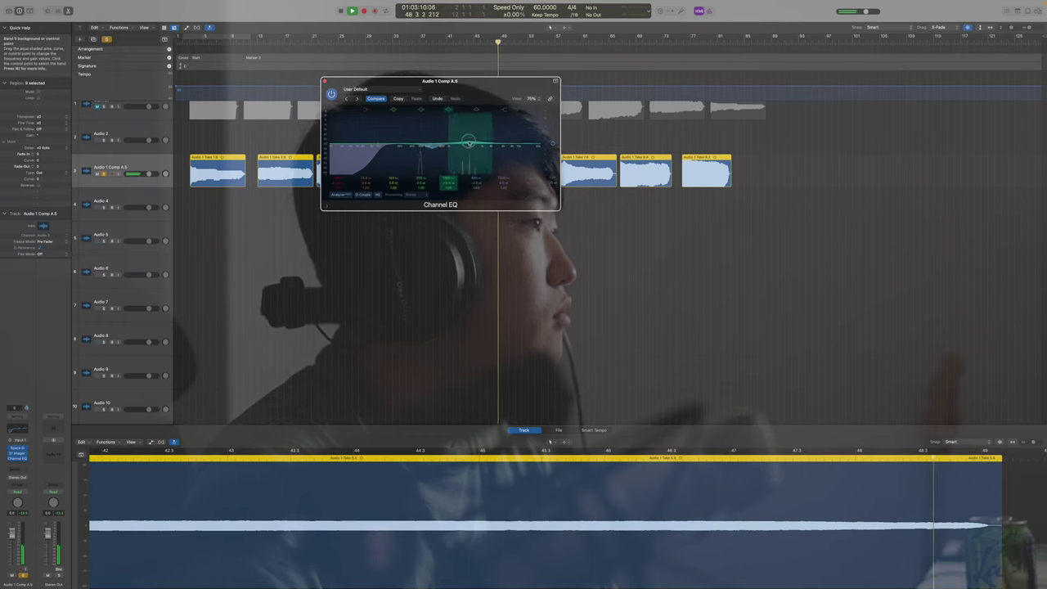
pyautogui.moveTo(507, 81); pyautogui.dragTo(531, 236)
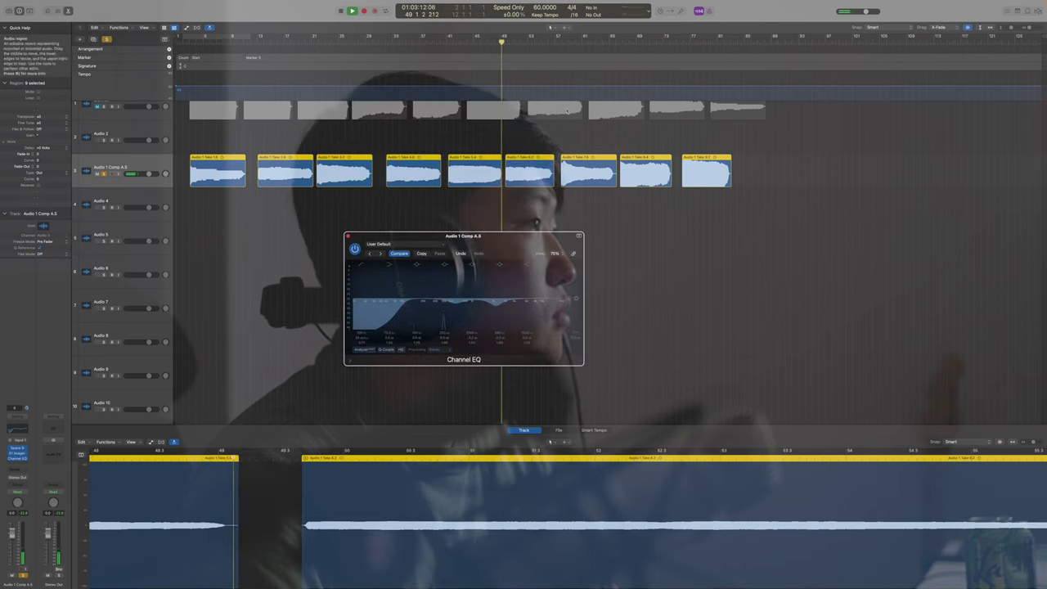
# Step: Audition the equalized takes by jumping playback between the later and earlier regions
pyautogui.click(521, 43)
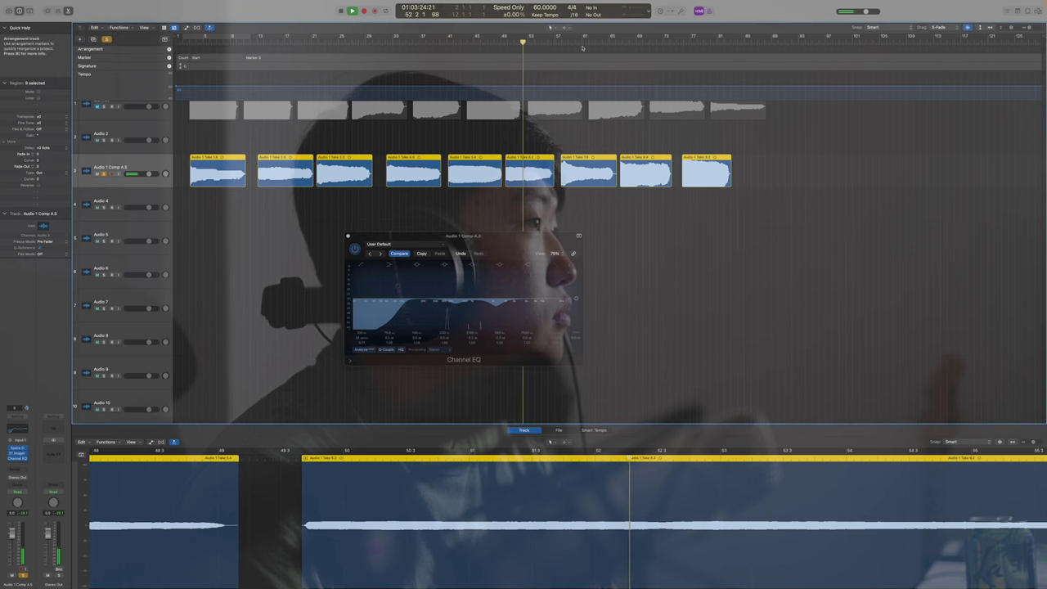
pyautogui.click(582, 47)
pyautogui.click(643, 41)
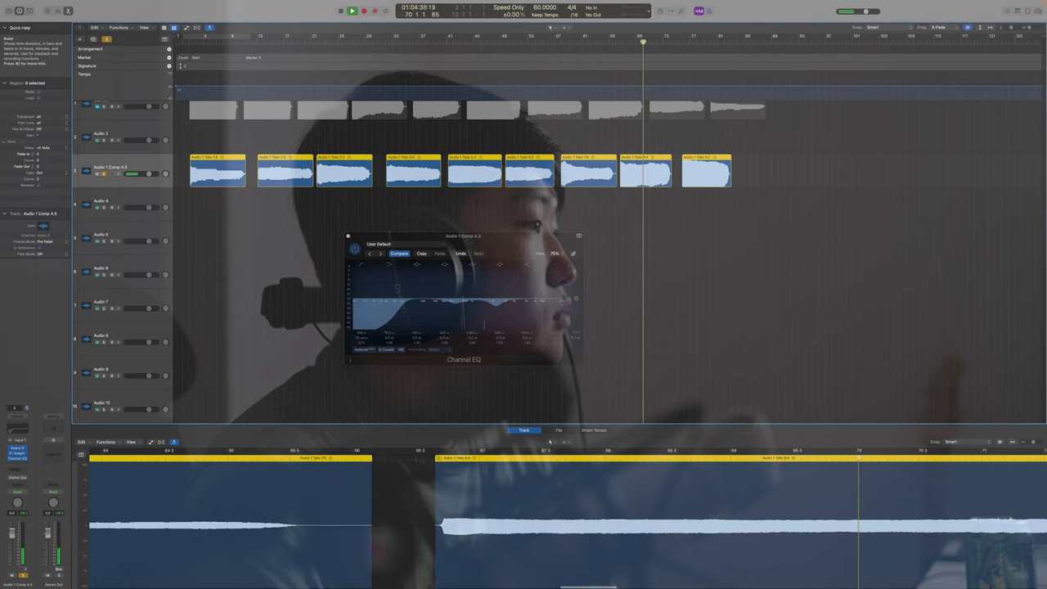
pyautogui.click(703, 41)
pyautogui.click(414, 43)
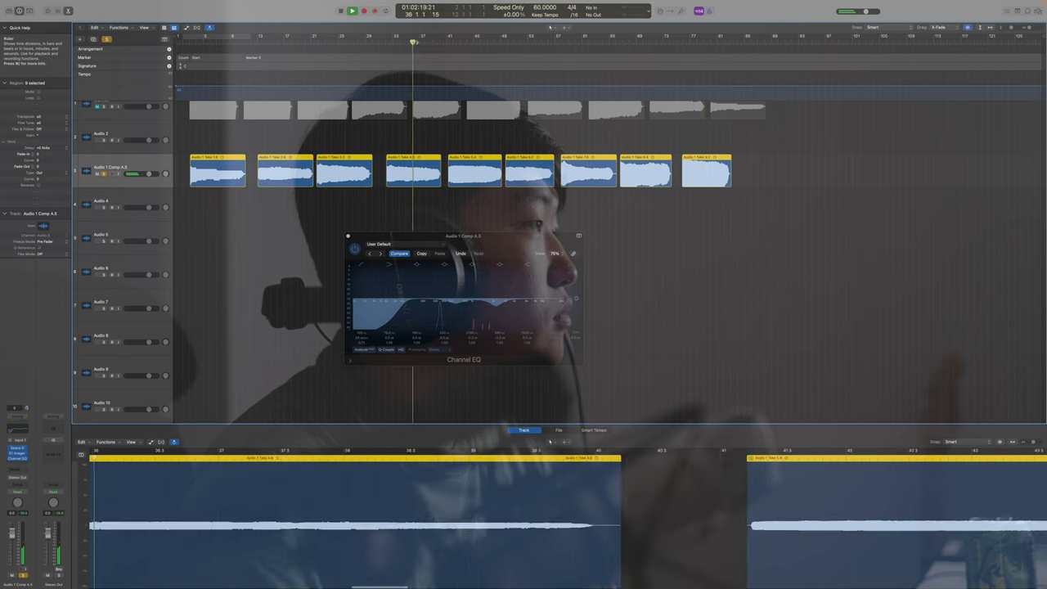
pyautogui.click(331, 41)
pyautogui.click(272, 41)
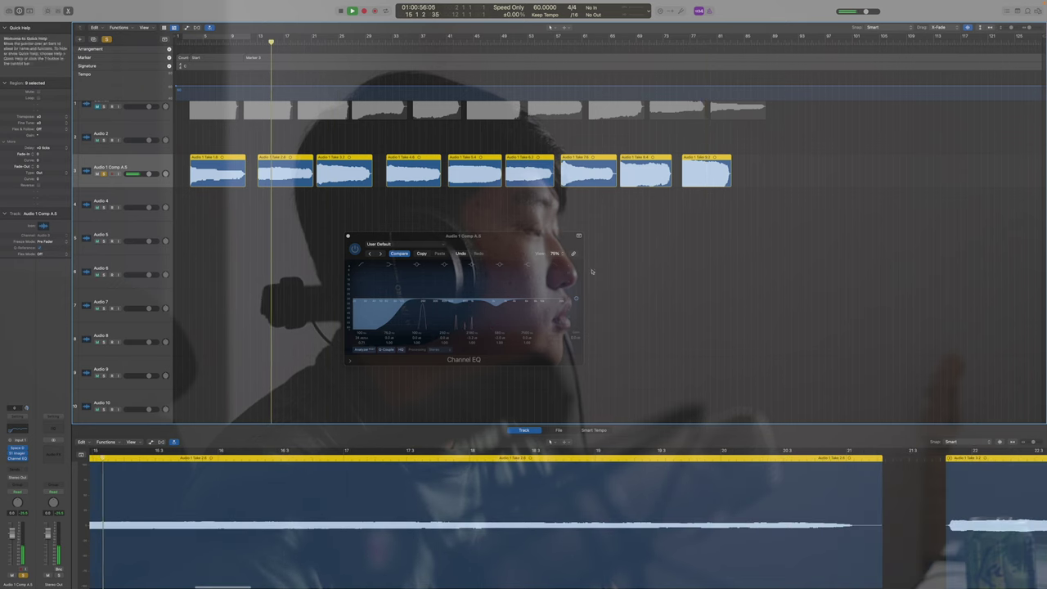
# Step: Move Channel EQ's lowest bell band up into the midrange and close the plug-in window
pyautogui.click(396, 291)
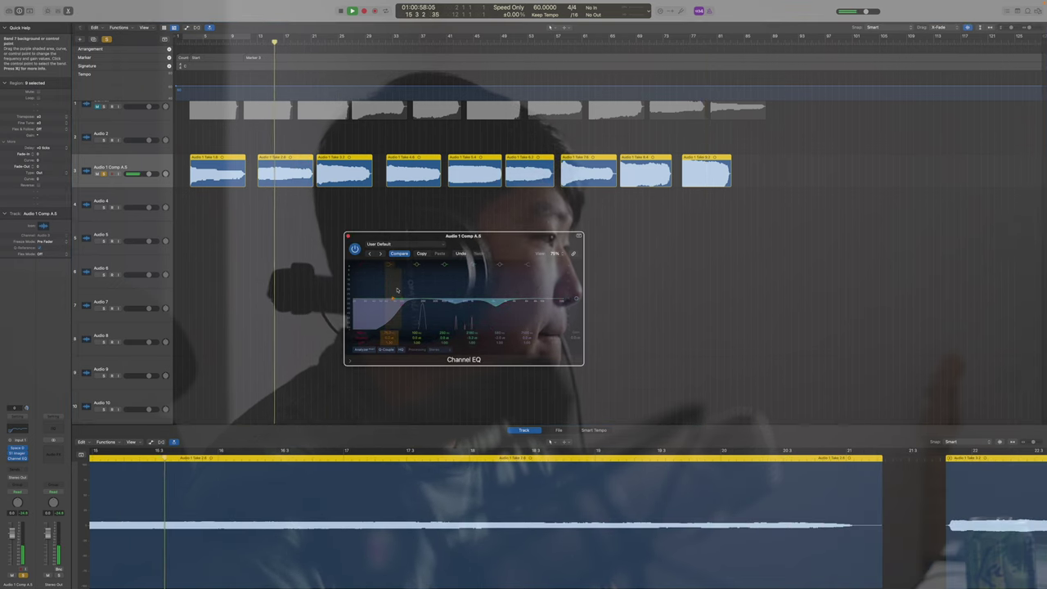
pyautogui.moveTo(392, 300); pyautogui.dragTo(444, 299)
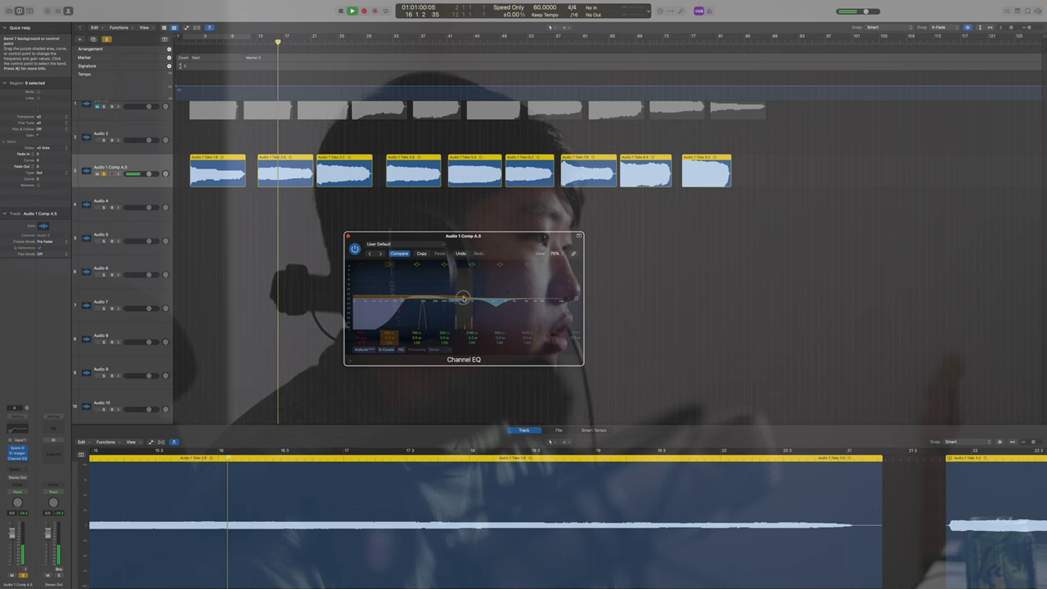
pyautogui.click(347, 236)
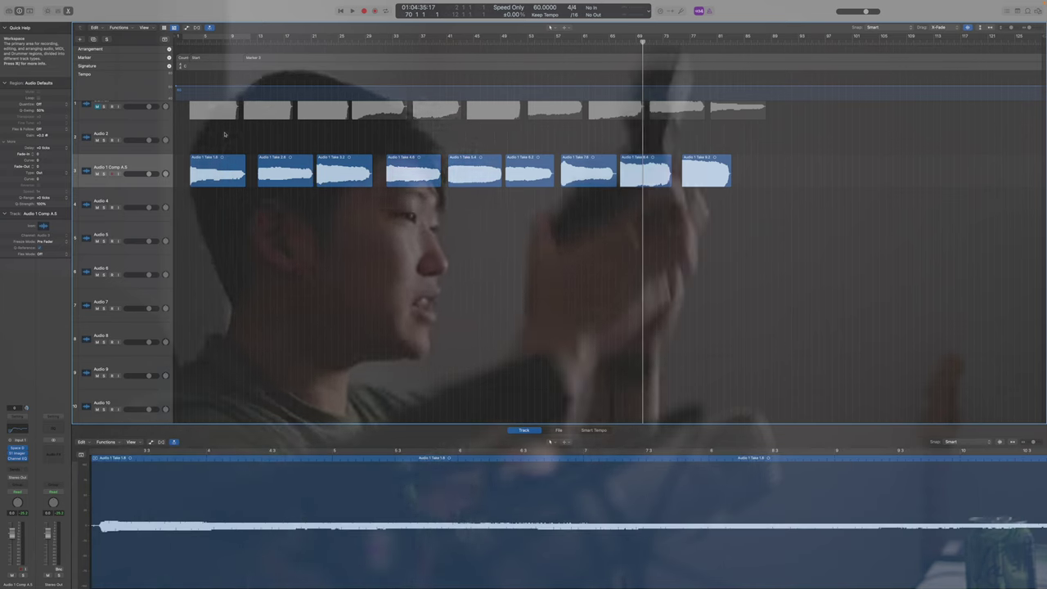
# Step: Play the samples from bar 4 and insert the stereo Waves Vocal Rider after Channel EQ on their track
pyautogui.click(197, 41)
pyautogui.press('space')
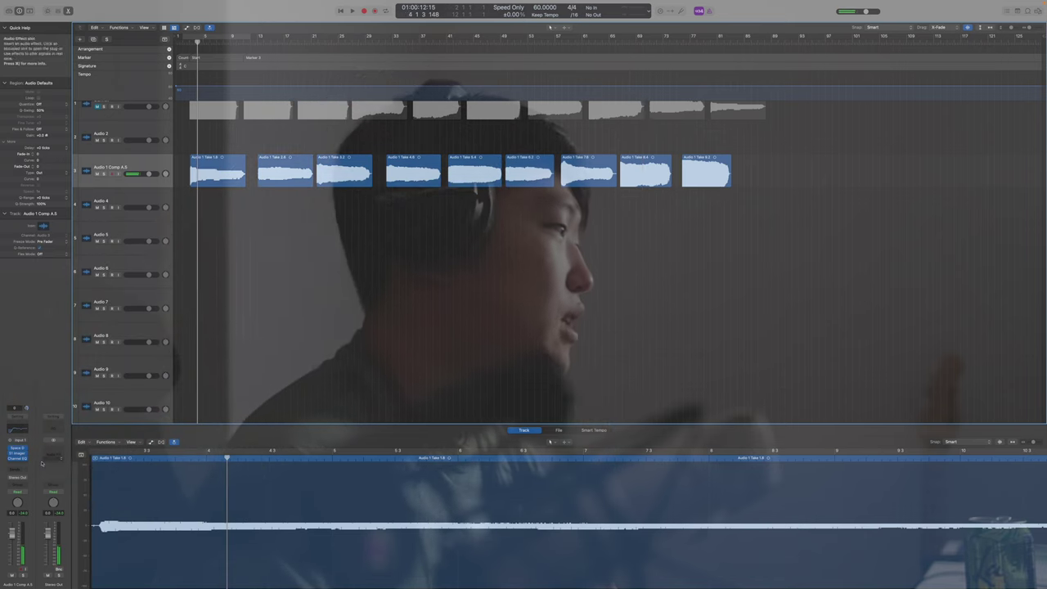
pyautogui.click(42, 464)
pyautogui.moveTo(39, 582)
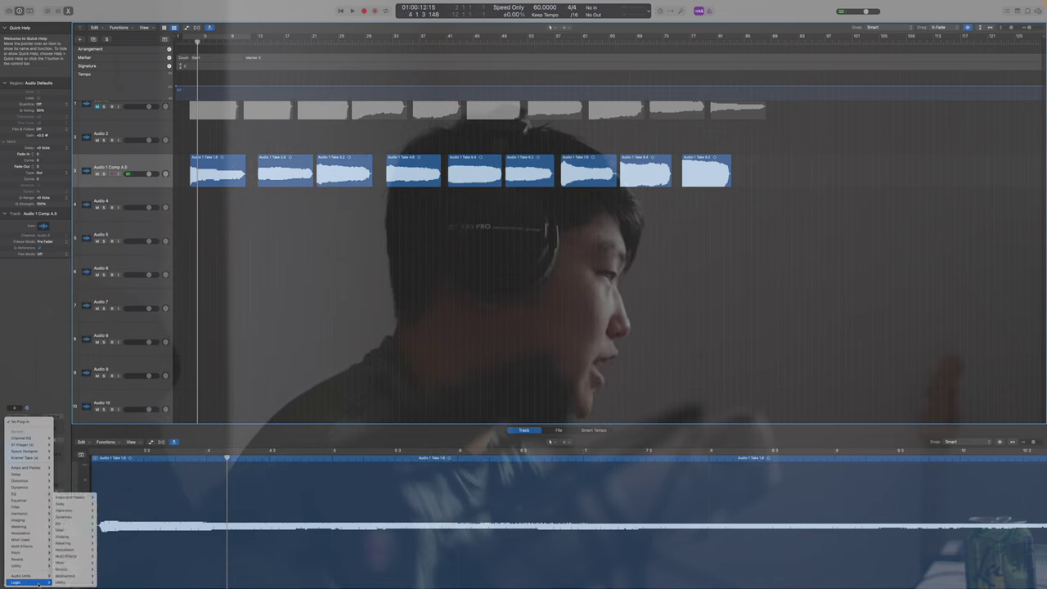
pyautogui.moveTo(68, 572)
pyautogui.moveTo(123, 571)
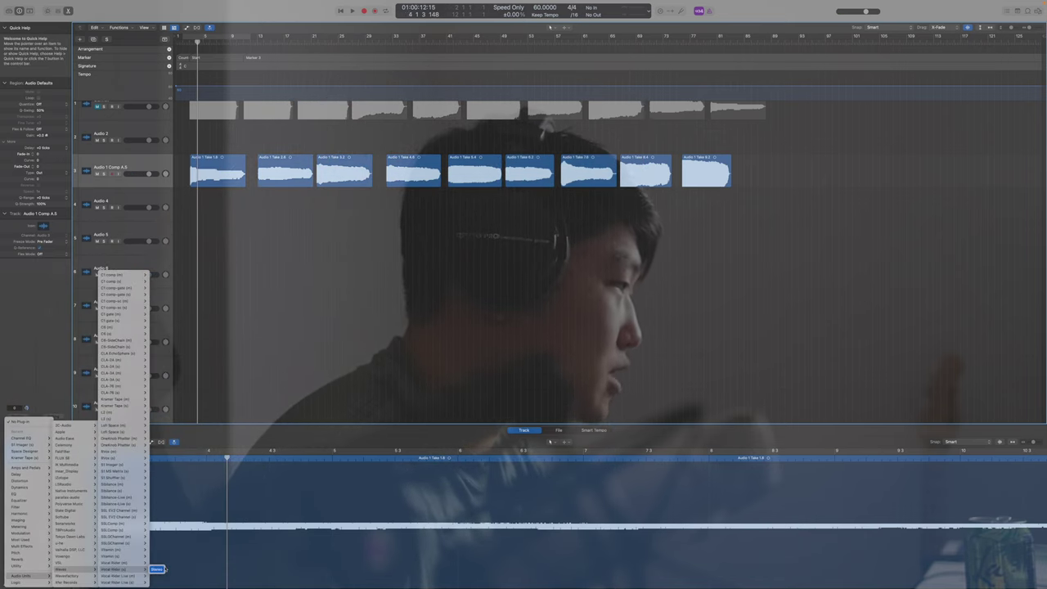
pyautogui.click(158, 569)
pyautogui.press('space')
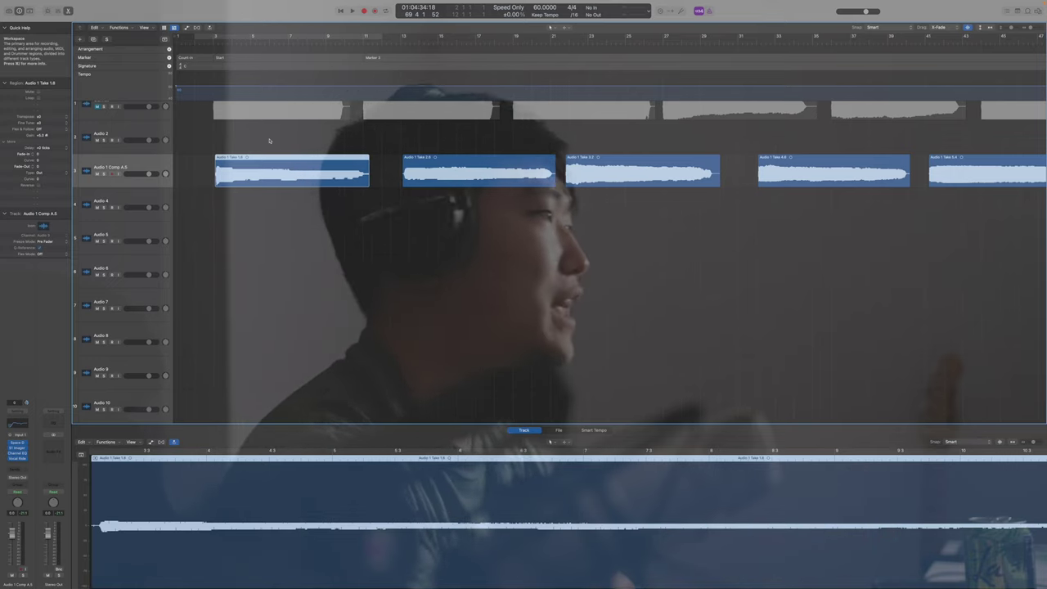
# Step: Name the first clarinet region ClarinetLongs_D2
pyautogui.hotkey('shift', 'n')
pyautogui.write('ClarinetLon')
pyautogui.write('gs_')
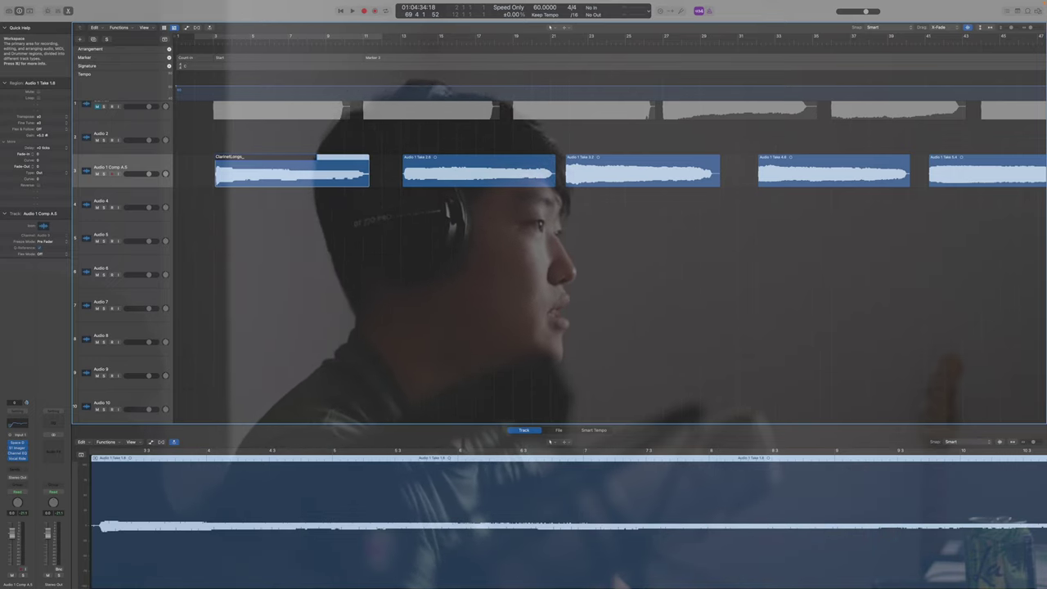
pyautogui.write('D3')
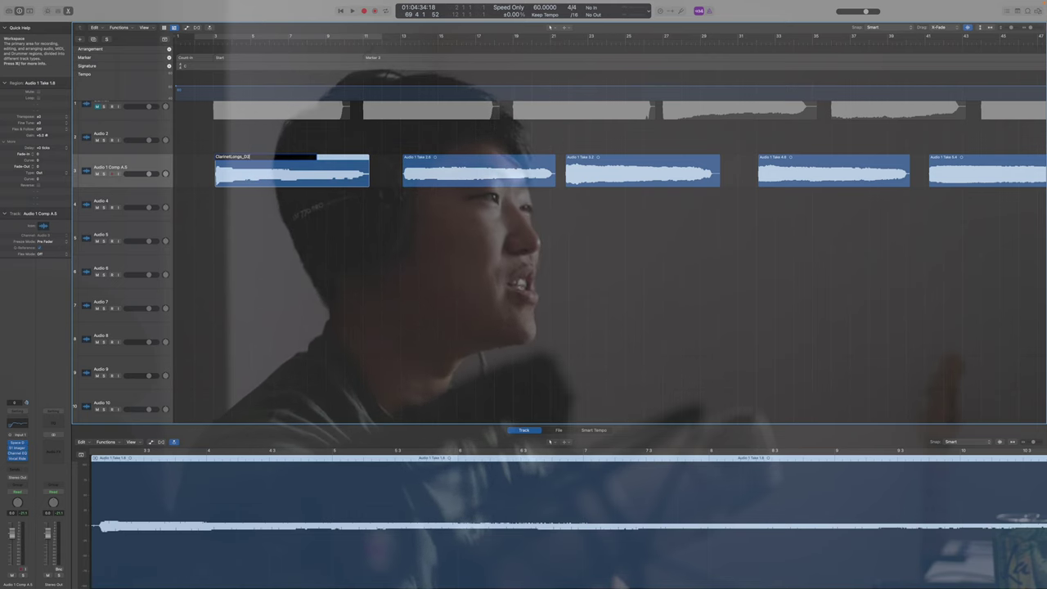
pyautogui.press('Return')
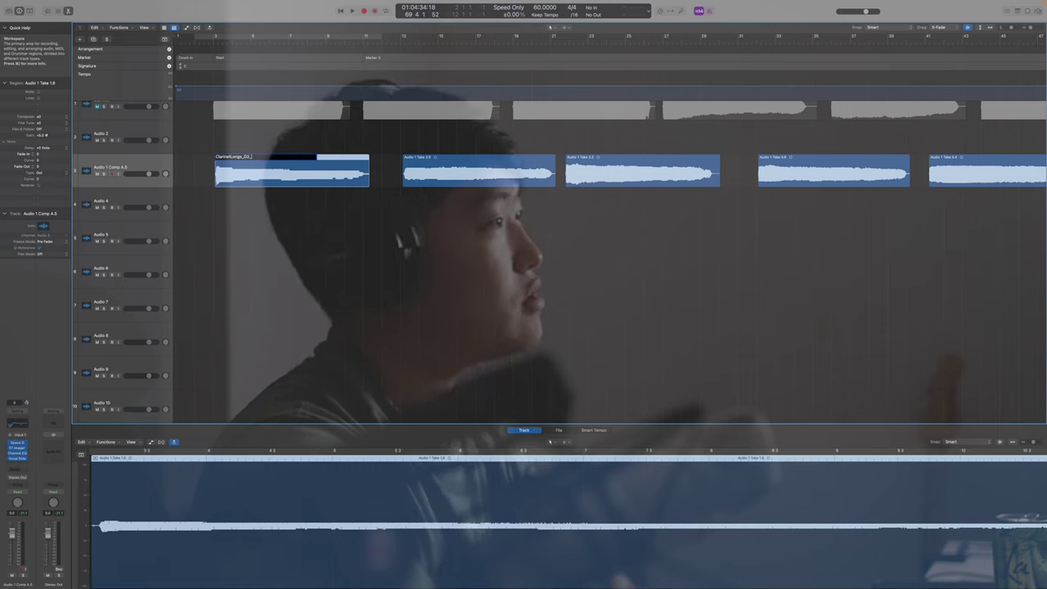
# Step: Name the second region ClarinetLongs_G2 and play it with the Tuner open to check its pitch
pyautogui.click(477, 172)
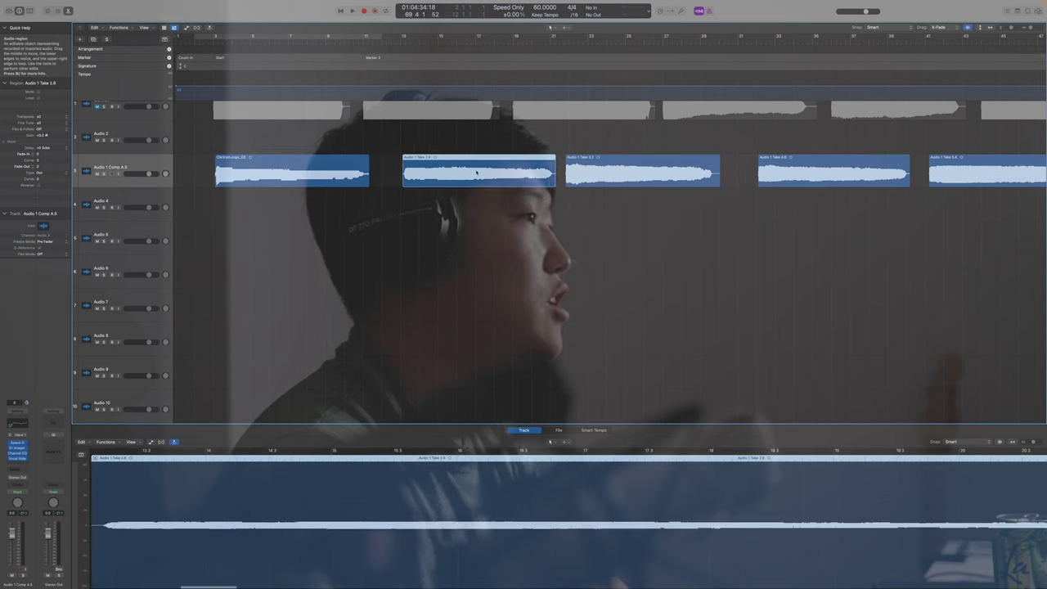
pyautogui.hotkey('shift', 'n')
pyautogui.write('ClarinetLongs_G2')
pyautogui.press('Return')
pyautogui.click(680, 11)
pyautogui.press('space')
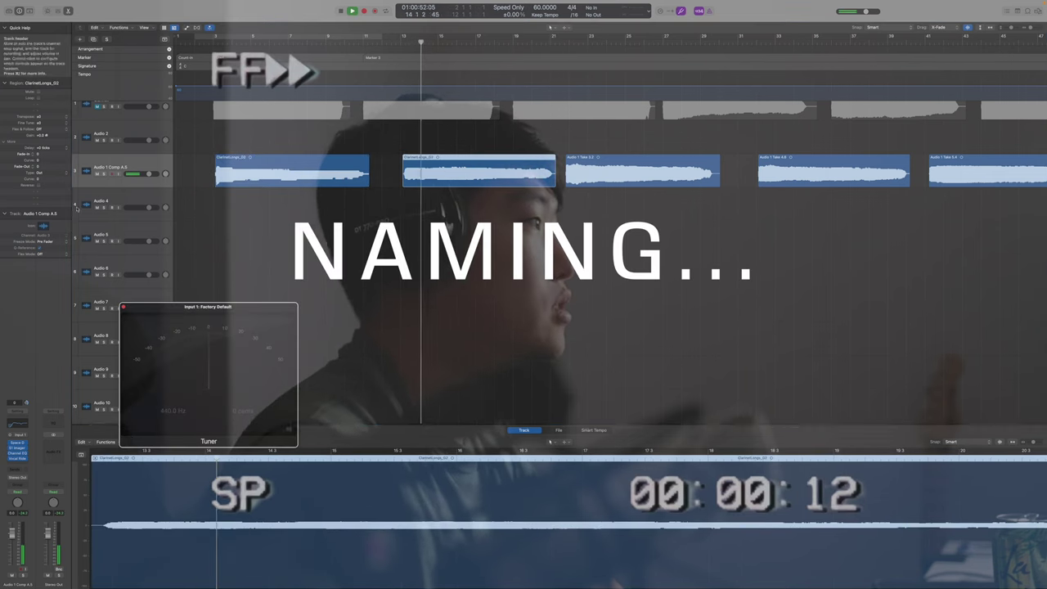
pyautogui.press('space')
pyautogui.click(681, 11)
# Step: Play the third region near bar 22 and name it ClarinetLongs_C3
pyautogui.click(418, 41)
pyautogui.click(584, 41)
pyautogui.click(584, 172)
pyautogui.hotkey('shift', 'n')
pyautogui.write('ClarinetLongs_C3')
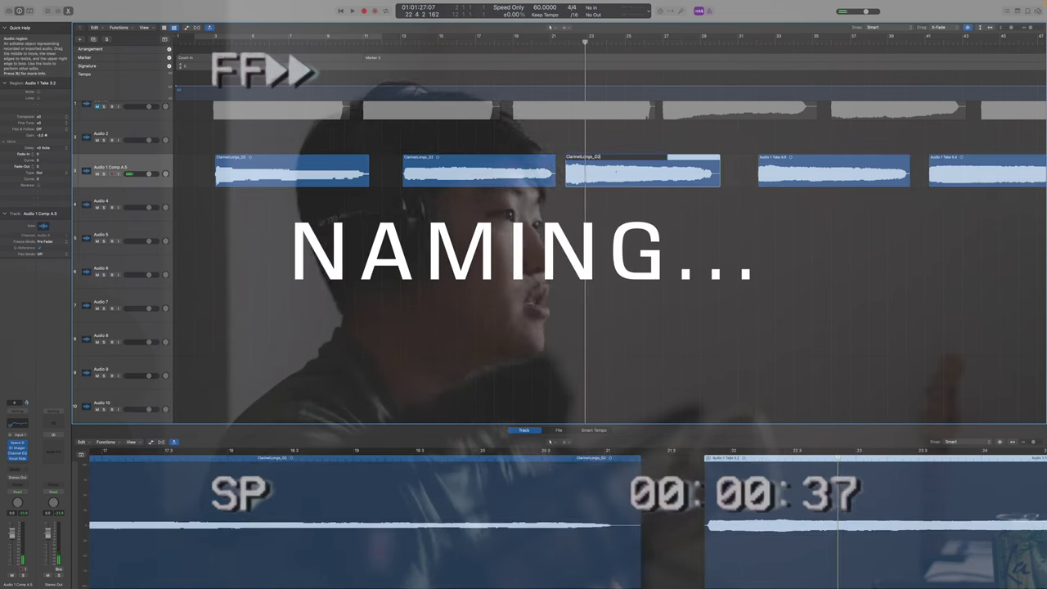
pyautogui.press('Return')
# Step: Name the fourth and fifth regions ClarinetLongs_F3 and ClarinetLongs_G3
pyautogui.hscroll(5, 575, 54)
pyautogui.click(498, 172)
pyautogui.hotkey('shift', 'n')
pyautogui.write('ClarinetLongs_F3')
pyautogui.click(686, 172)
pyautogui.hotkey('shift', 'n')
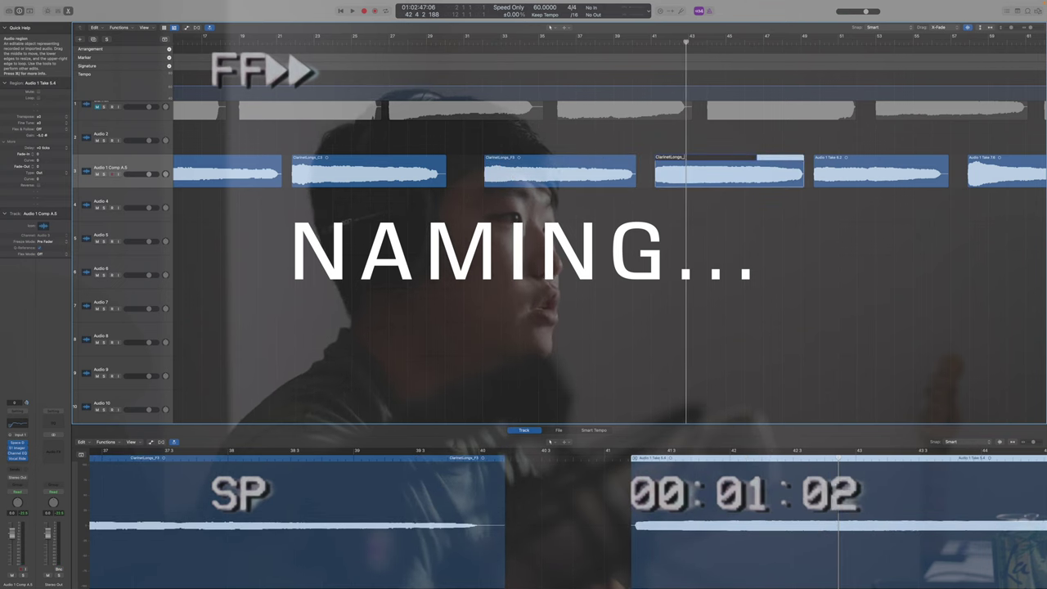
pyautogui.write('ClarinetLongs_G3')
# Step: Play the sixth region from its start and name it ClarinetLongs_A3
pyautogui.click(822, 172)
pyautogui.hotkey('shift', 'n')
pyautogui.doubleClick(822, 41)
pyautogui.hotkey('shift', 'n')
pyautogui.write('ClarinetLongs_A3')
pyautogui.press('Return')
# Step: Play the seventh region near bar 58 and name it ClarinetLongs_C4
pyautogui.hscroll(5, 579, 175)
pyautogui.doubleClick(570, 41)
pyautogui.click(579, 175)
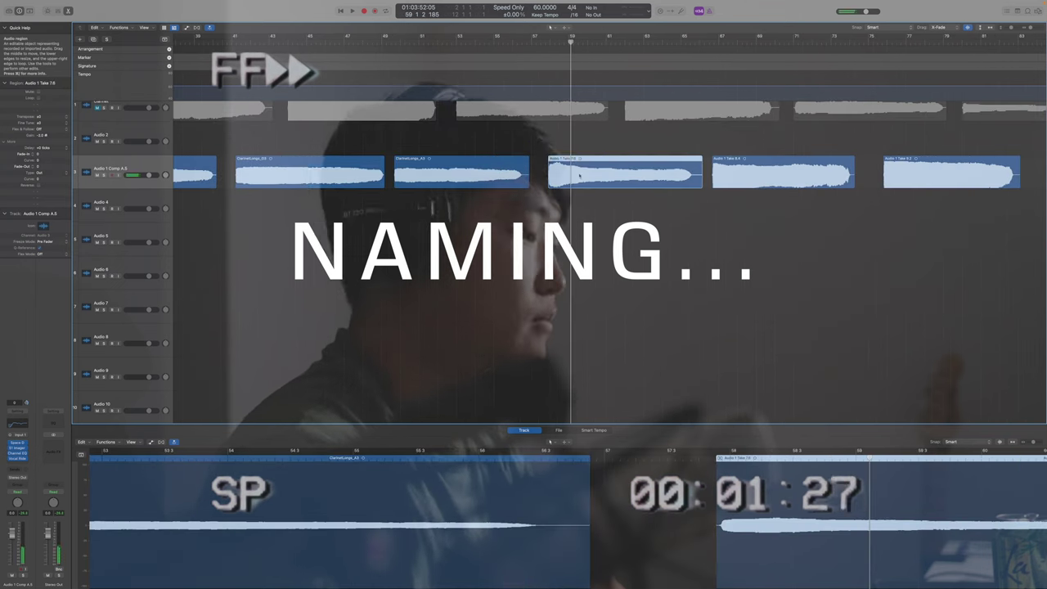
pyautogui.write('ClarinetLongs_C4')
pyautogui.press('Return')
# Step: Name the last two regions ClarinetLongs_F#4 and ClarinetLongs_Bb4
pyautogui.hscroll(5, 662, 167)
pyautogui.doubleClick(643, 41)
pyautogui.click(661, 167)
pyautogui.hotkey('shift', 'n')
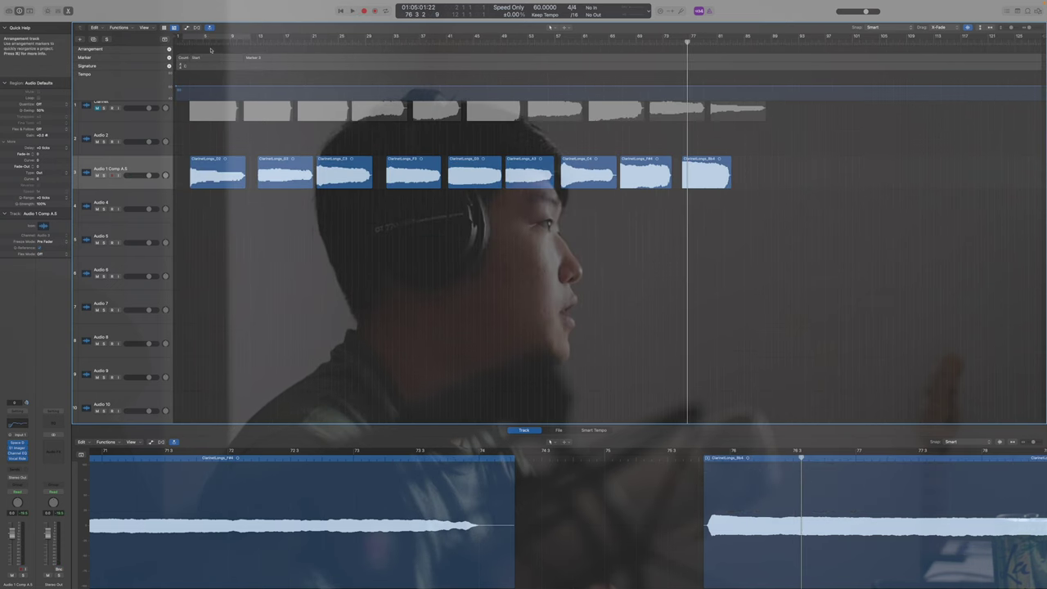
# Step: Listen to the first region from bar 5 and from its attack at bar 3
pyautogui.click(203, 40)
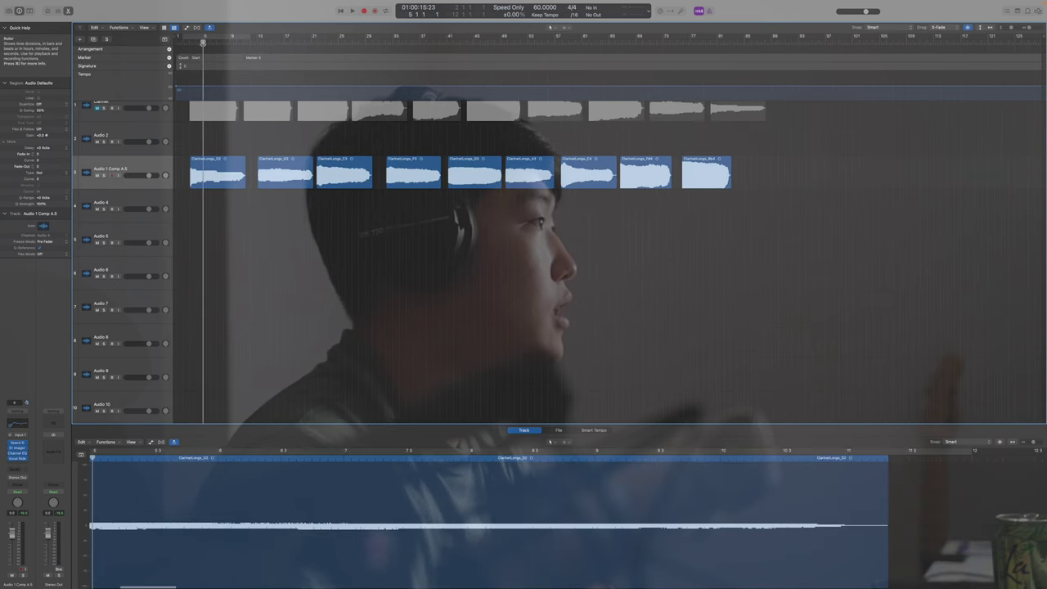
pyautogui.press('space')
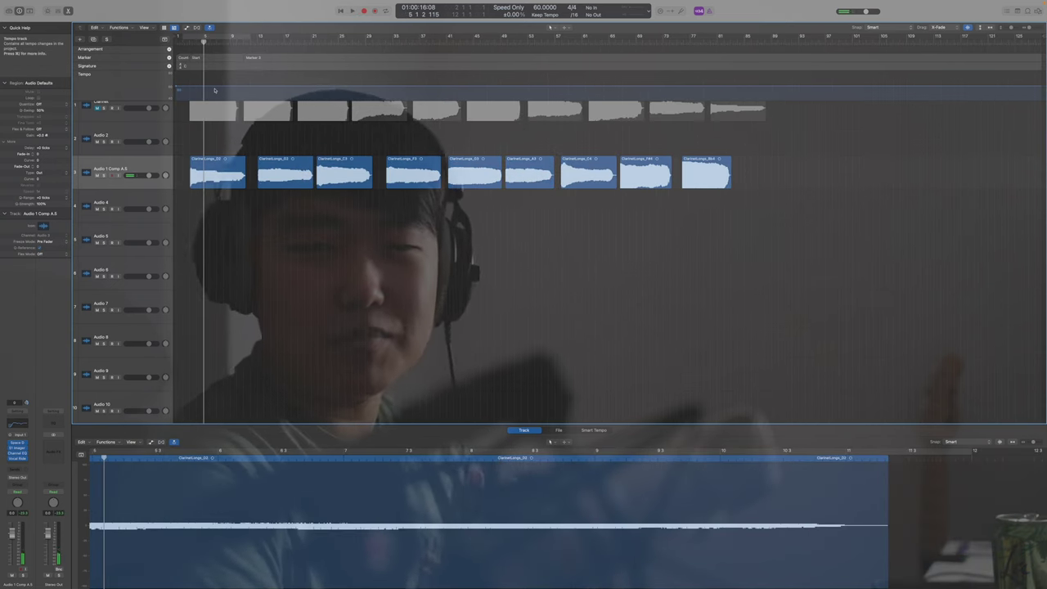
pyautogui.press('super+Right')
pyautogui.press('super+Right')
pyautogui.press('super+Right')
pyautogui.press('super+Right')
pyautogui.press('super+Right')
pyautogui.press('super+Right')
pyautogui.press('super+Right')
pyautogui.press('super+Right')
pyautogui.hscroll(-5, 610, 264)
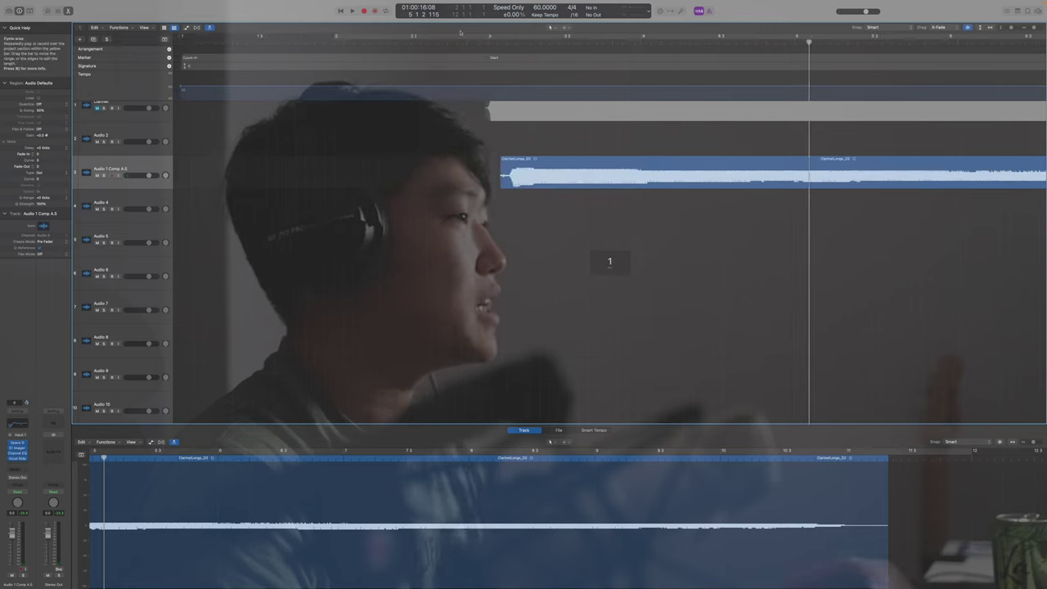
pyautogui.click(491, 44)
pyautogui.press('space')
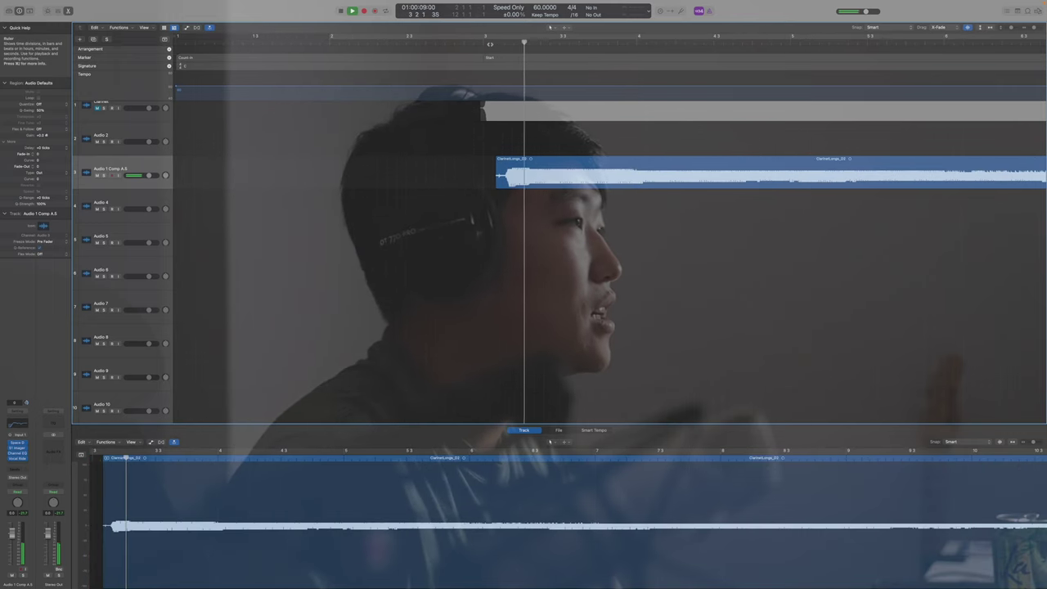
# Step: Select all nine named clarinet regions and add a short fade-in to their starts with the Fade tool
pyautogui.press('super+Left')
pyautogui.press('super+Left')
pyautogui.press('super+Left')
pyautogui.press('super+Left')
pyautogui.press('super+Left')
pyautogui.press('super+Left')
pyautogui.press('super+Left')
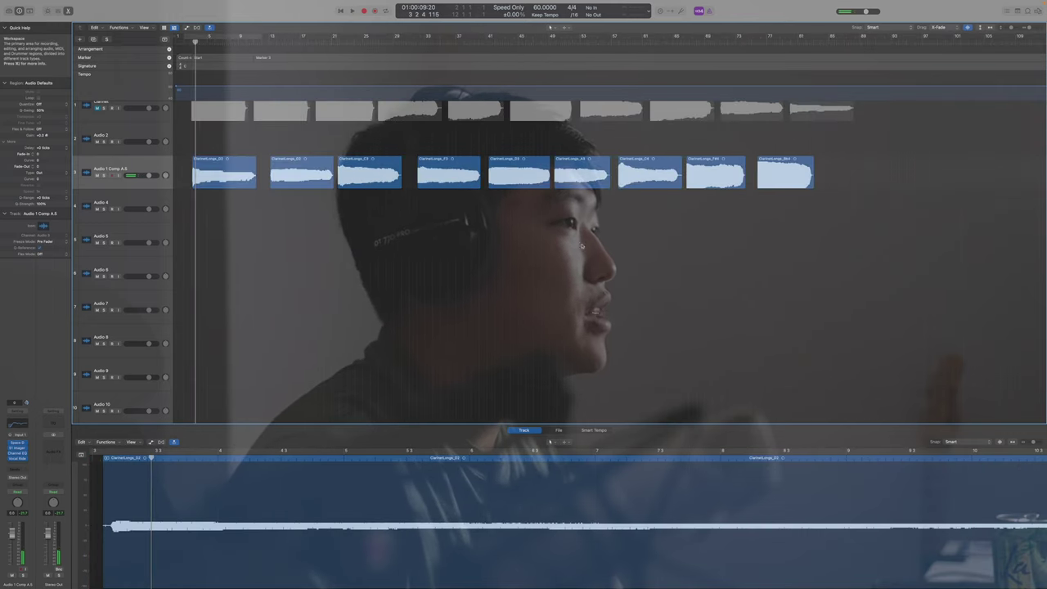
pyautogui.press('z')
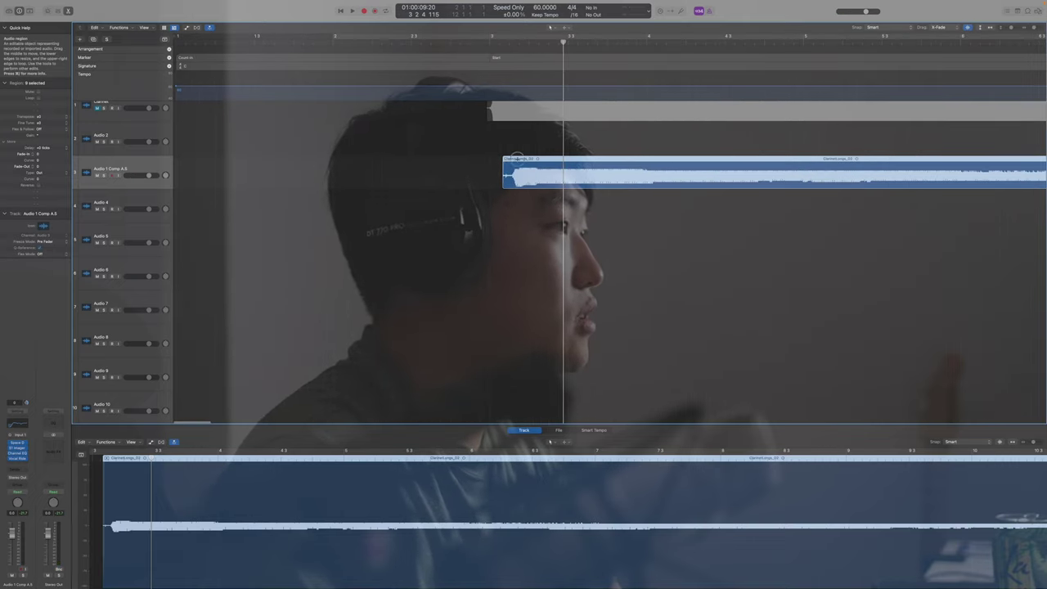
pyautogui.click(551, 27)
pyautogui.click(584, 98)
pyautogui.click(526, 172)
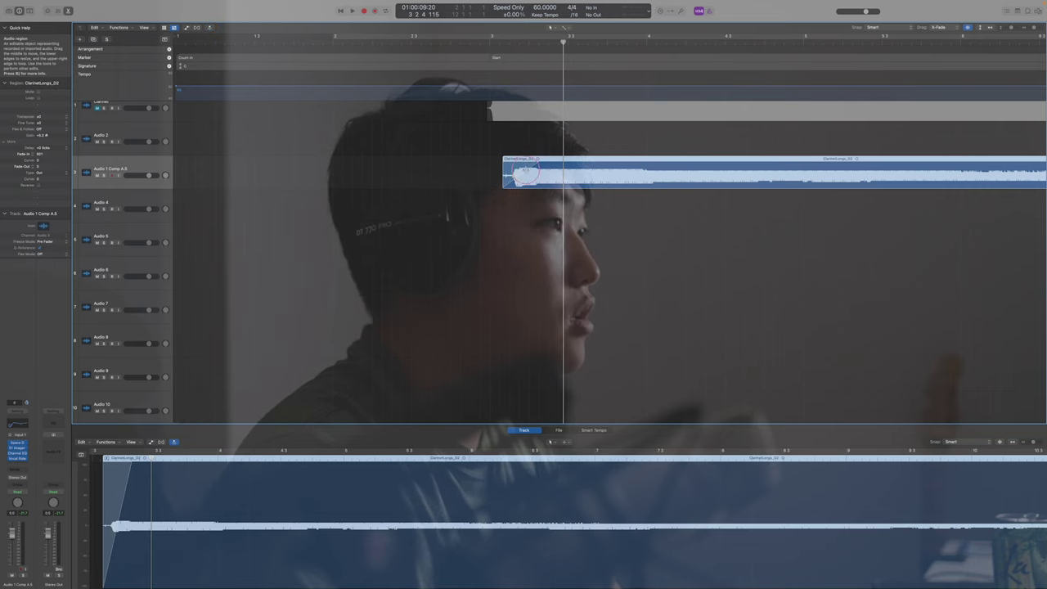
# Step: Audition the faded attacks of the first three regions
pyautogui.press('space')
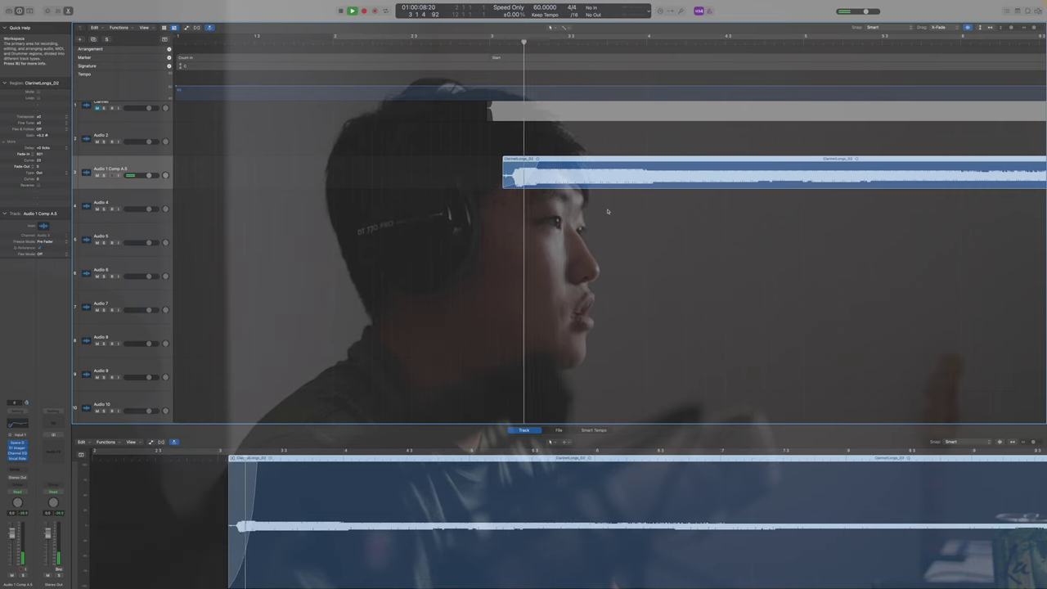
pyautogui.scroll(-5, 608, 211)
pyautogui.press('space')
pyautogui.click(410, 43)
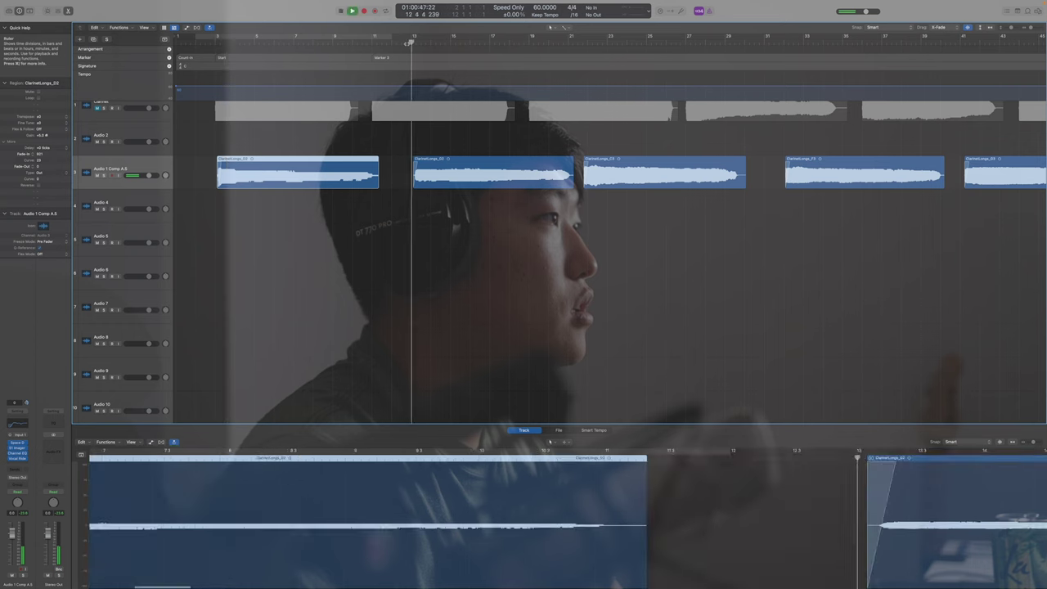
pyautogui.click(585, 41)
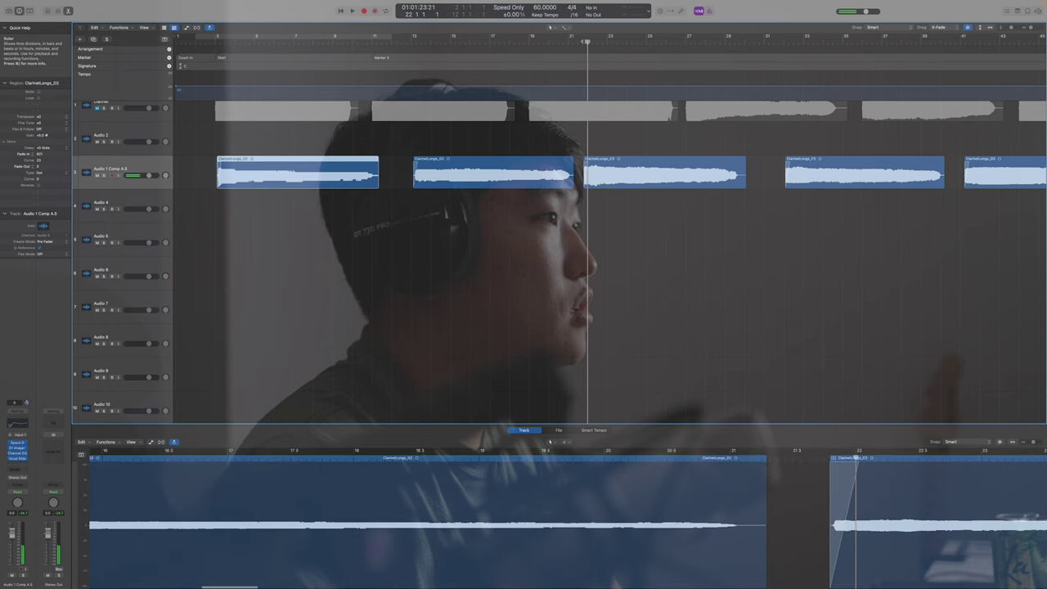
pyautogui.scroll(5, 404, 77)
pyautogui.press('space')
pyautogui.hscroll(-3, 403, 77)
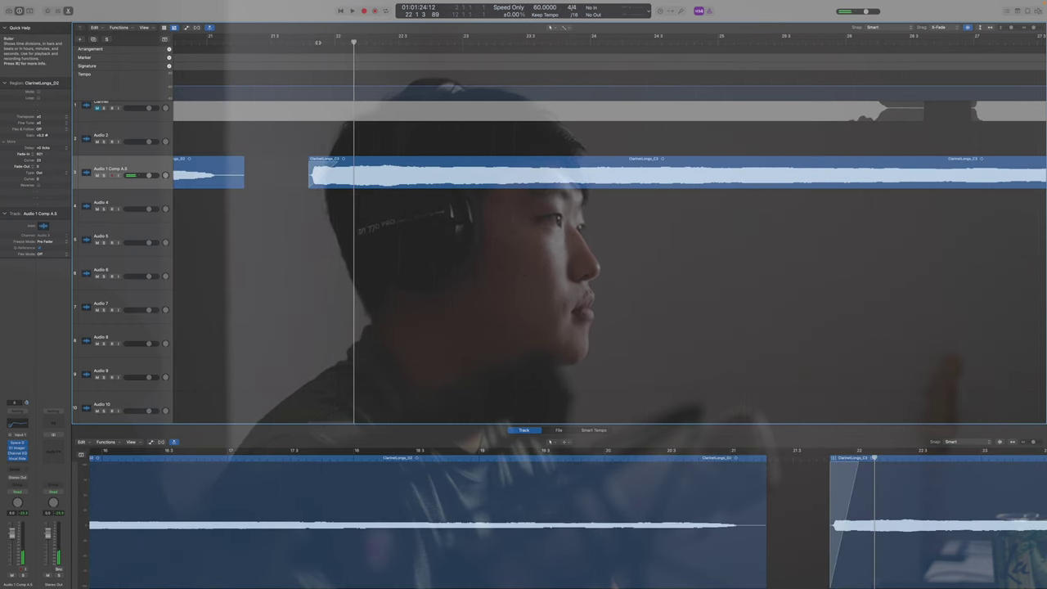
pyautogui.press('space')
# Step: Audition the faded attacks of the F3, G3, A3, C4 and F#4 regions
pyautogui.press('super+Left')
pyautogui.press('super+Left')
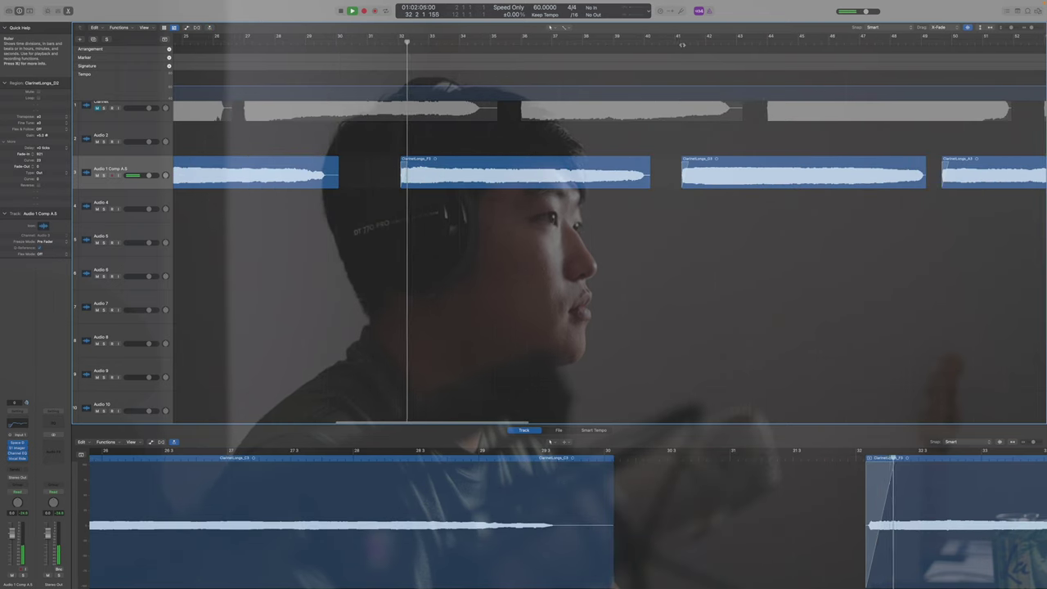
pyautogui.press('super+Right')
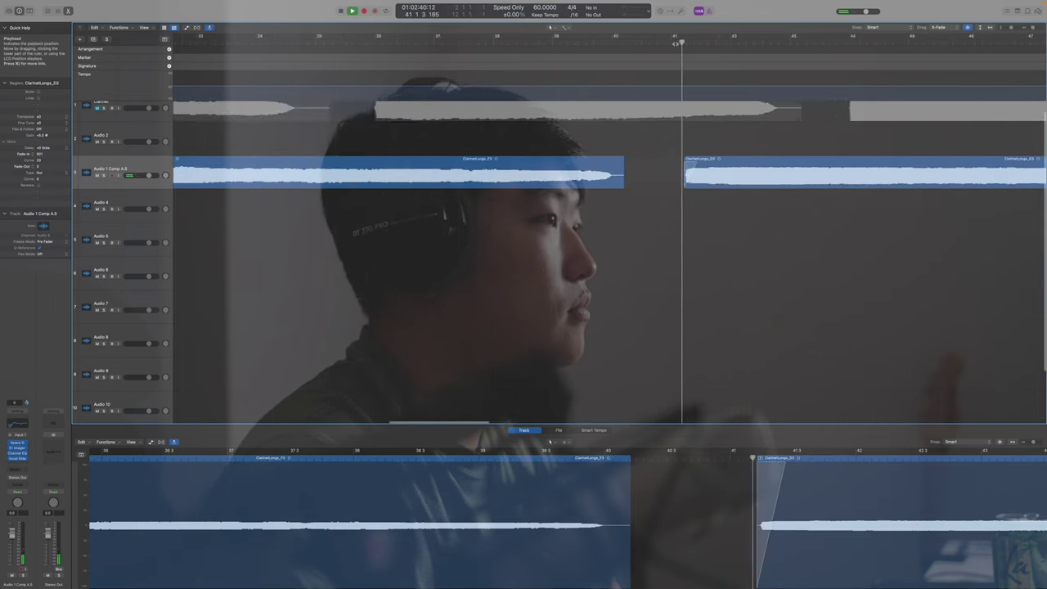
pyautogui.click(753, 41)
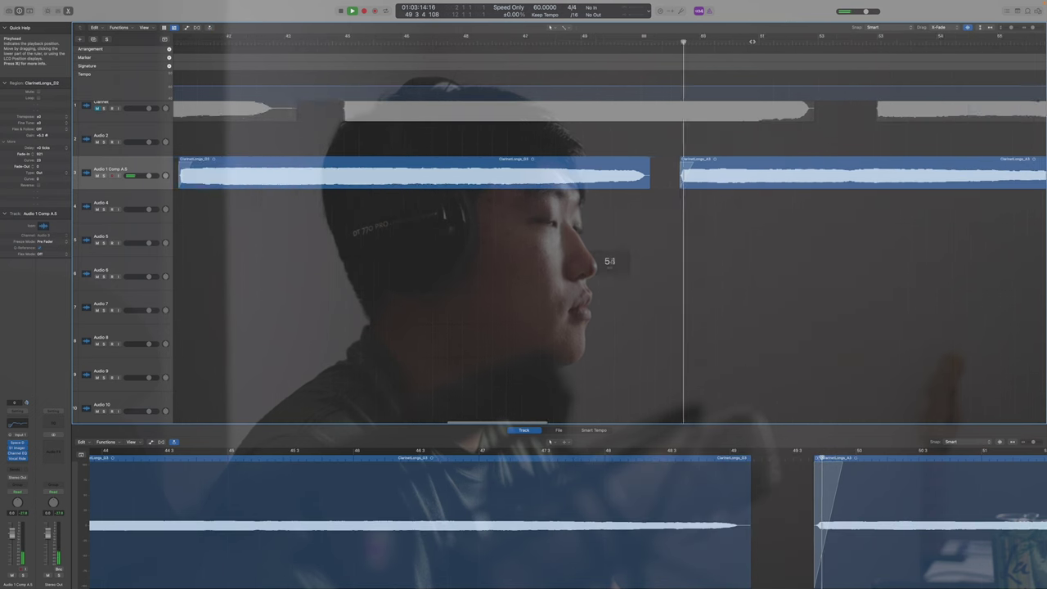
pyautogui.click(744, 42)
pyautogui.doubleClick(744, 41)
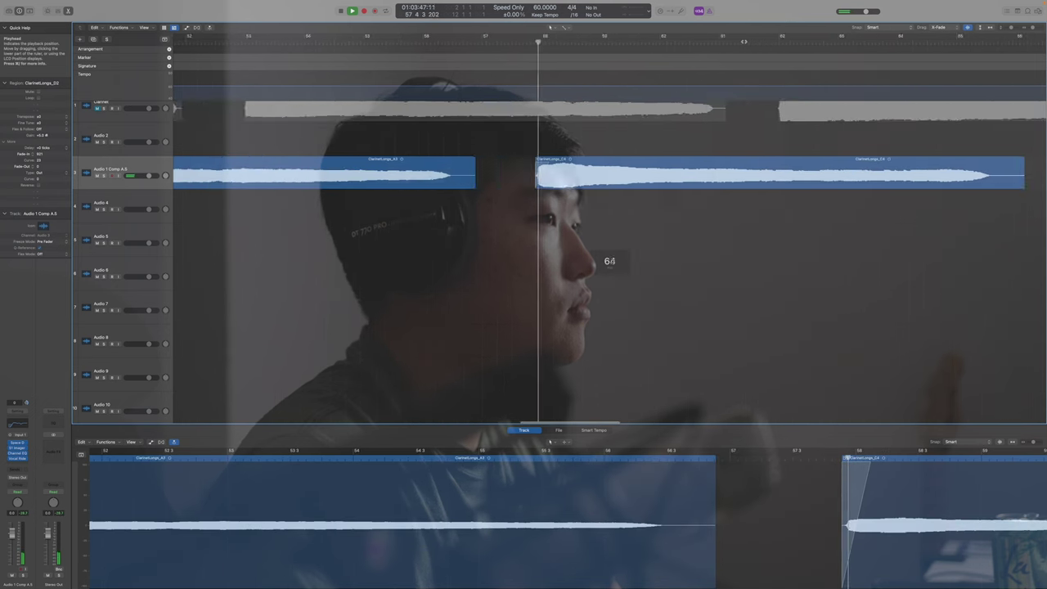
pyautogui.click(805, 41)
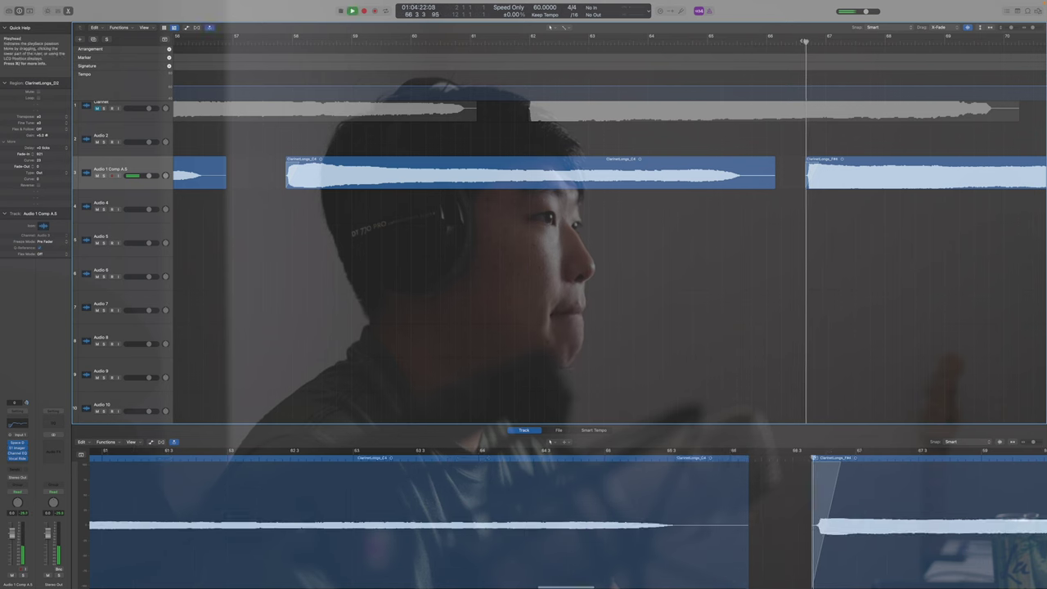
# Step: Deselect the regions and audition the attack of the Bb4 region near bar 76
pyautogui.press('super+Left')
pyautogui.press('super+Left')
pyautogui.press('super+Left')
pyautogui.press('super+Left')
pyautogui.press('super+Left')
pyautogui.press('space')
pyautogui.click(834, 217)
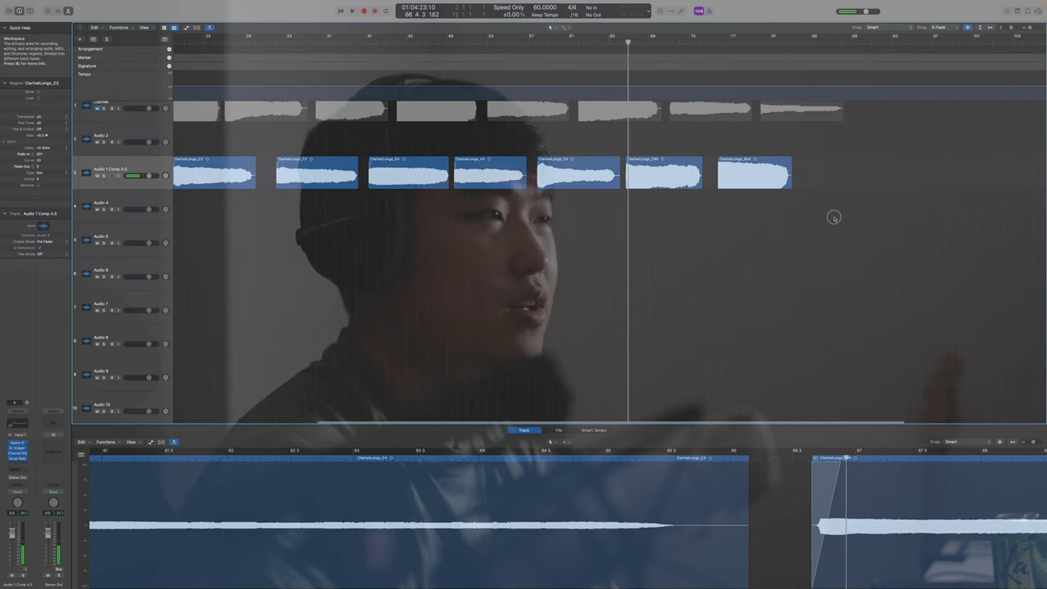
pyautogui.press('super+Right')
pyautogui.press('super+Right')
pyautogui.press('super+Right')
pyautogui.press('super+Right')
pyautogui.hscroll(3, 834, 218)
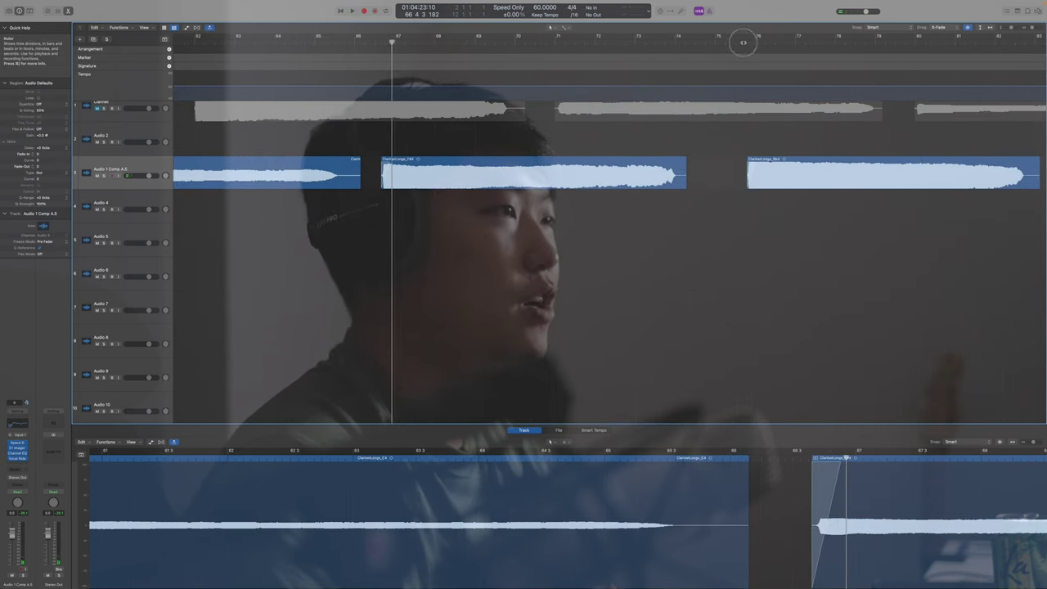
pyautogui.doubleClick(743, 41)
pyautogui.press('super+Left')
pyautogui.press('super+Left')
pyautogui.press('super+Right')
pyautogui.press('super+Right')
pyautogui.press('super+Right')
pyautogui.press('super+Right')
pyautogui.press('super+Right')
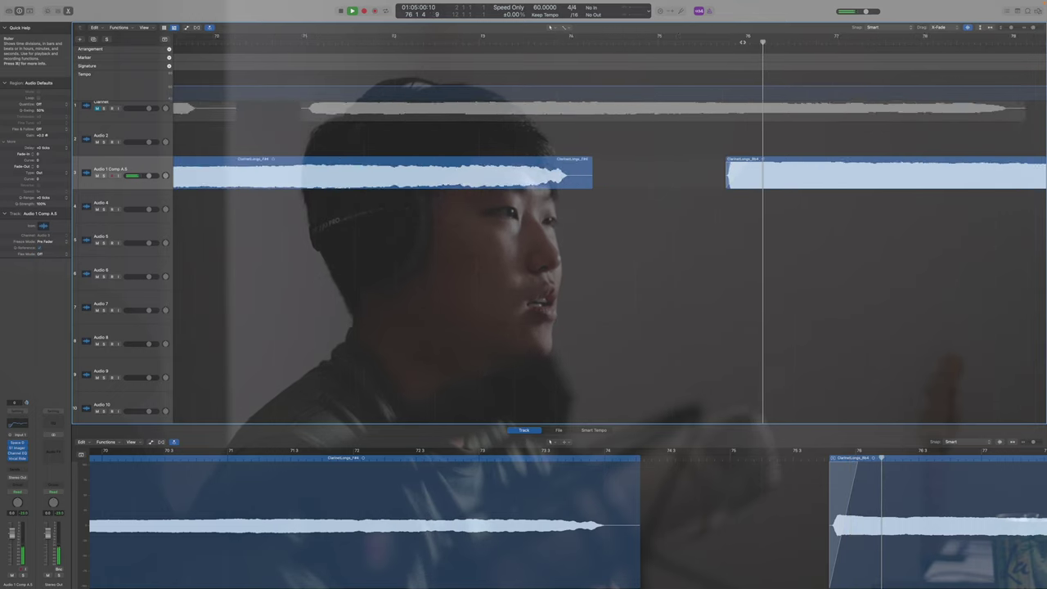
# Step: Trim the start of the Bb4 region to about bar 76 and replay its attack
pyautogui.press('space')
pyautogui.click(732, 224)
pyautogui.moveTo(725, 182); pyautogui.dragTo(746, 181)
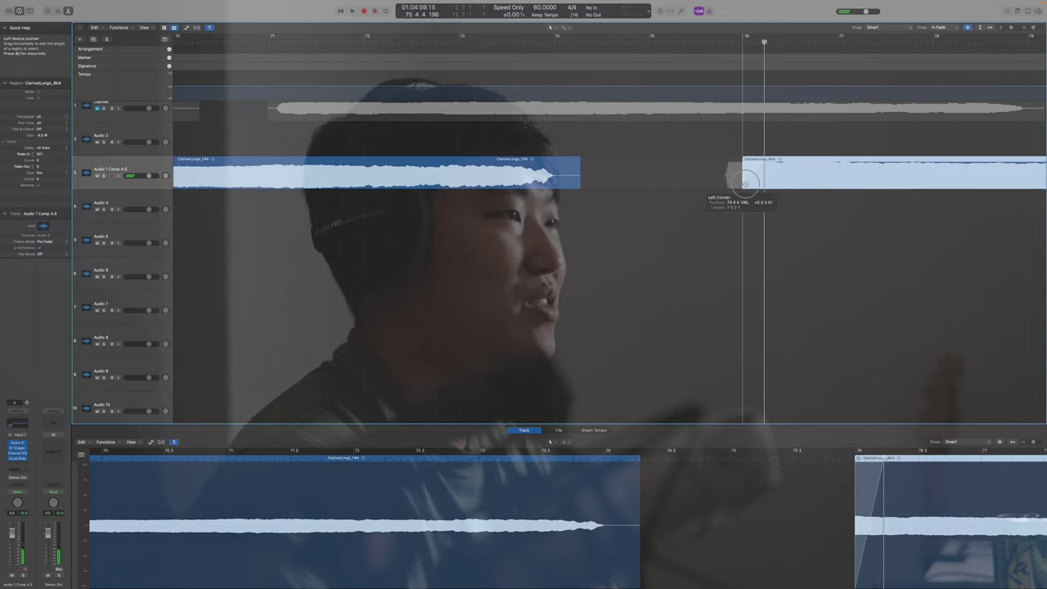
pyautogui.press('super+Left')
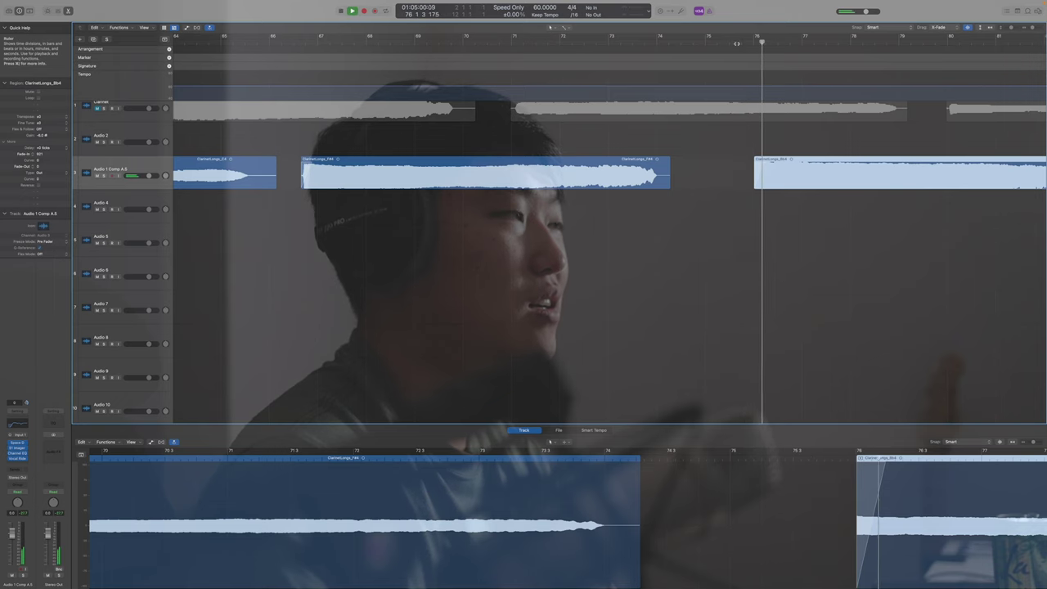
# Step: Trim a little off the start of the F#4 region and play the attacks of the F#4 and Bb4 regions
pyautogui.moveTo(303, 181); pyautogui.dragTo(308, 182)
pyautogui.click(293, 47)
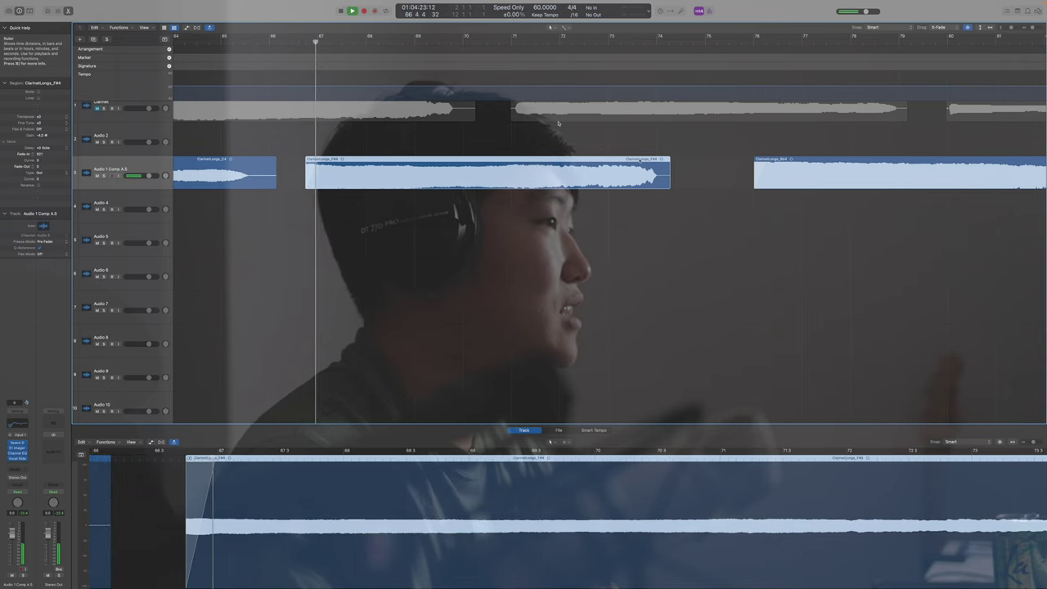
pyautogui.click(743, 48)
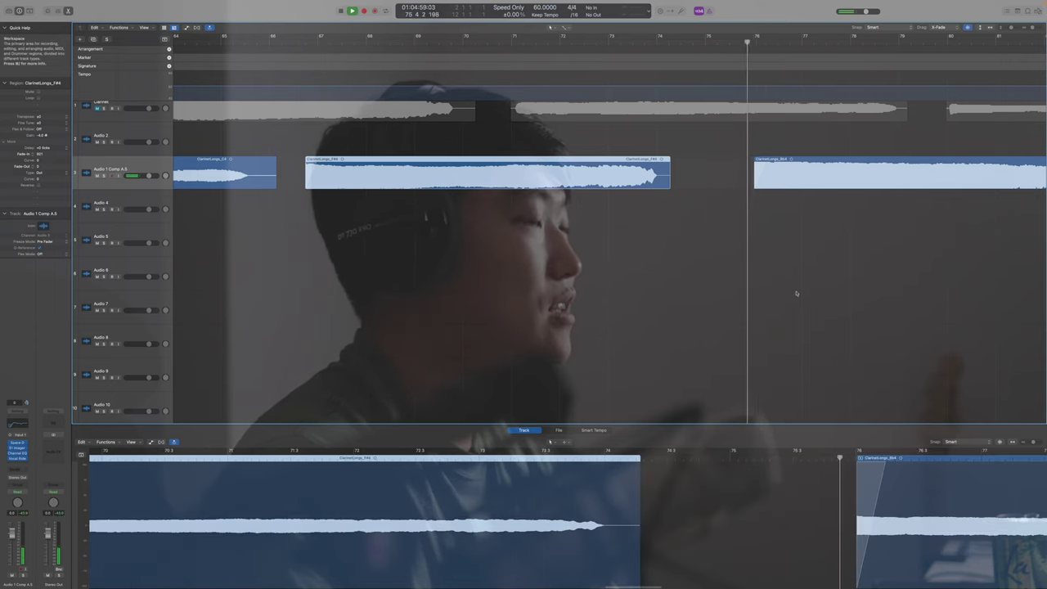
# Step: View all the named regions and audition them from bars 43 and 31
pyautogui.press('super+Left')
pyautogui.press('super+Left')
pyautogui.press('super+Left')
pyautogui.press('super+Left')
pyautogui.press('super+Left')
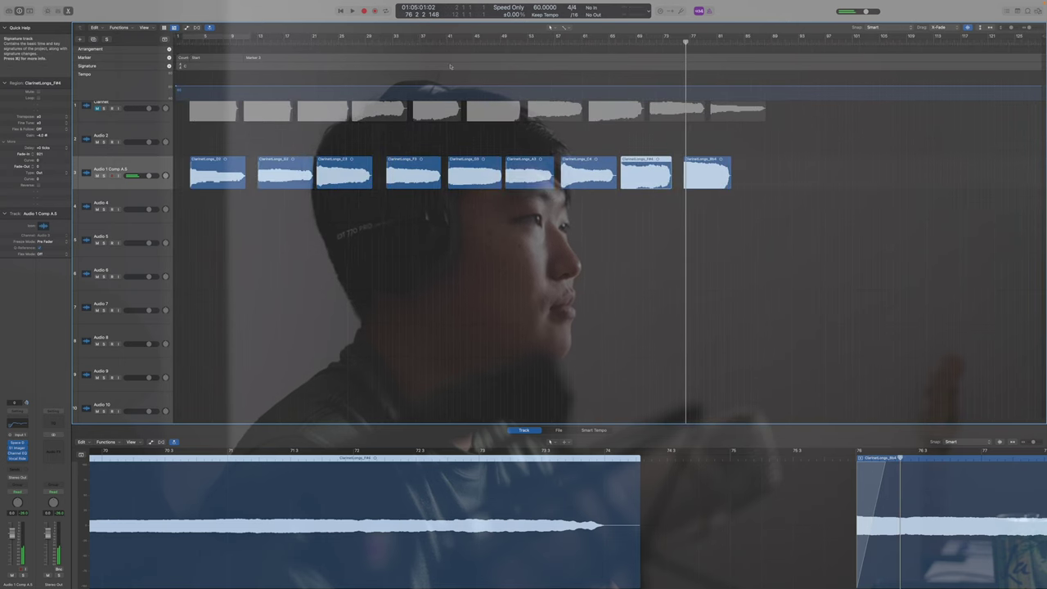
pyautogui.click(459, 40)
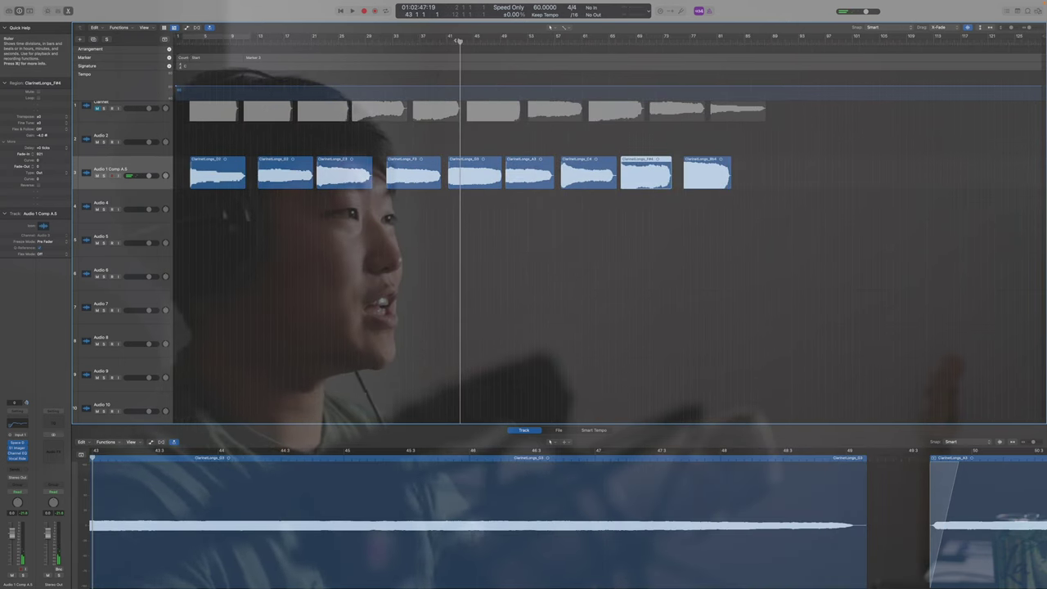
pyautogui.click(378, 41)
pyautogui.press('z')
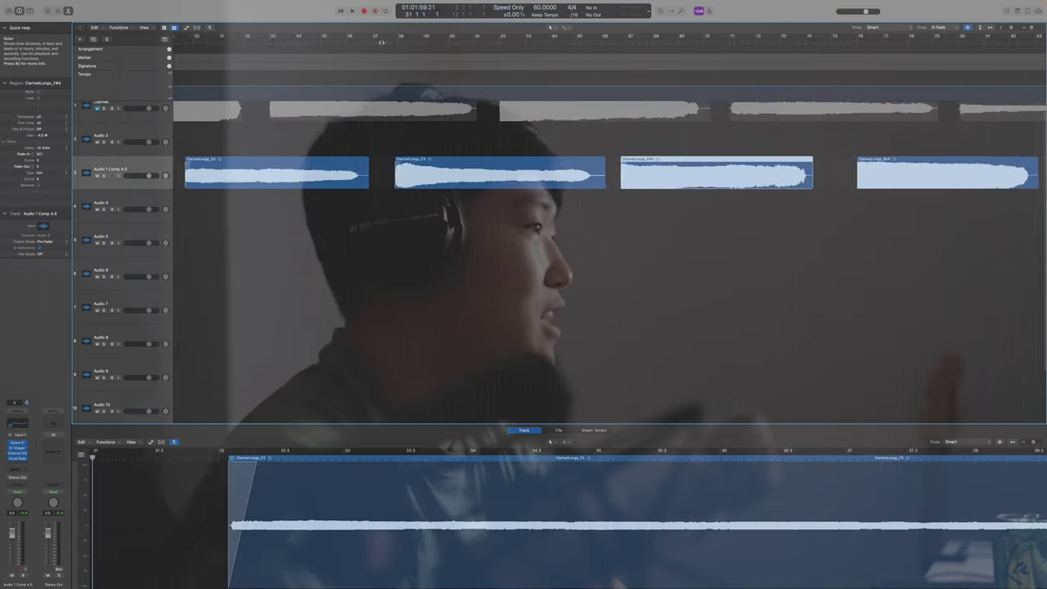
# Step: Audition the attack of the C3 region from just before bar 22 and view all the named clarinet regions
pyautogui.hscroll(-10, 381, 42)
pyautogui.click(544, 42)
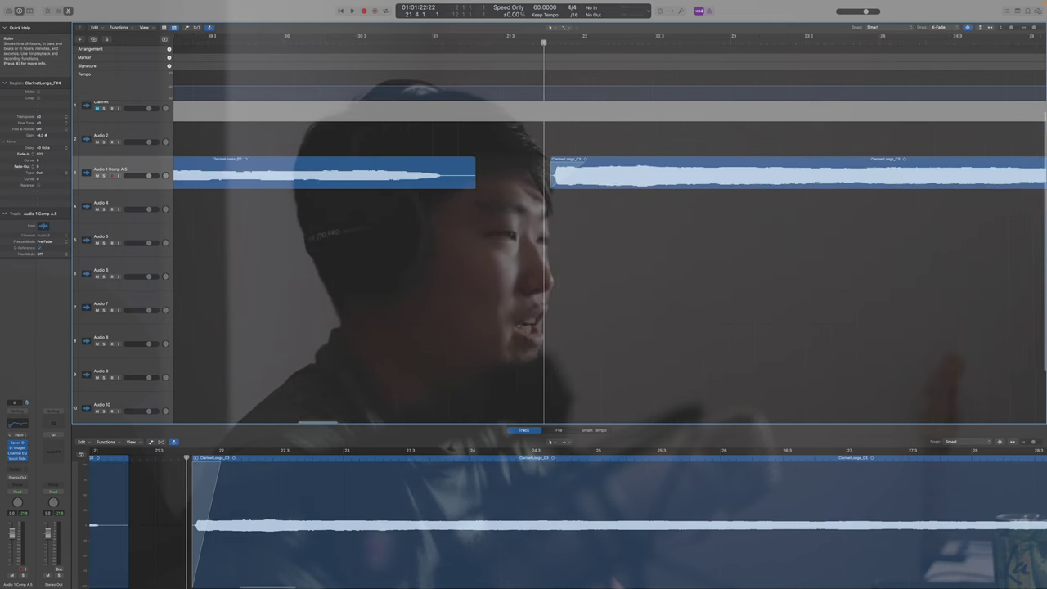
pyautogui.press('super+Right')
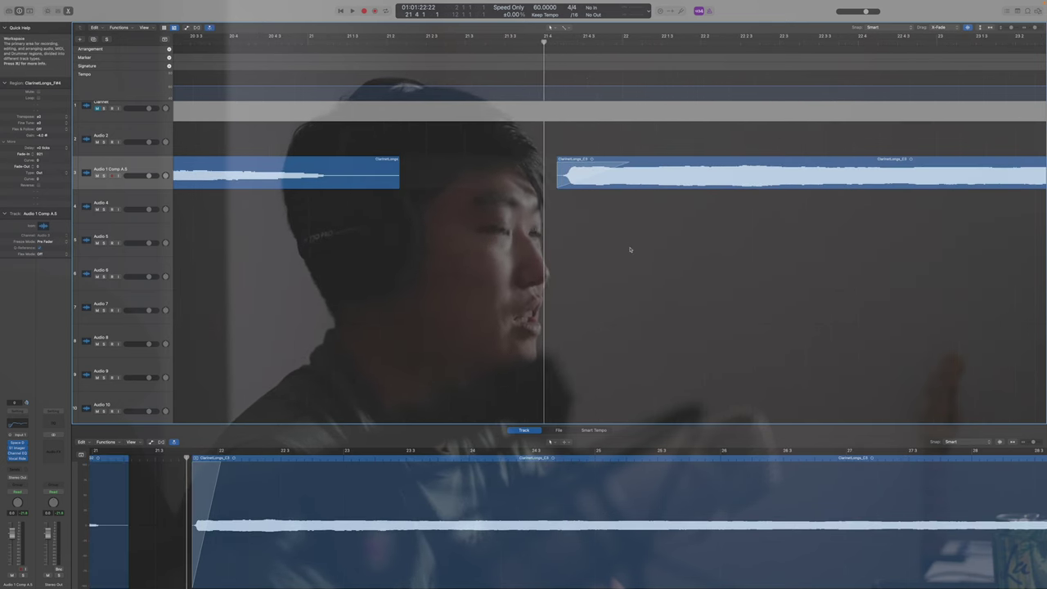
pyautogui.press('space')
pyautogui.press('super+Left')
pyautogui.press('super+Left')
pyautogui.press('super+Left')
pyautogui.press('super+Left')
pyautogui.press('super+Left')
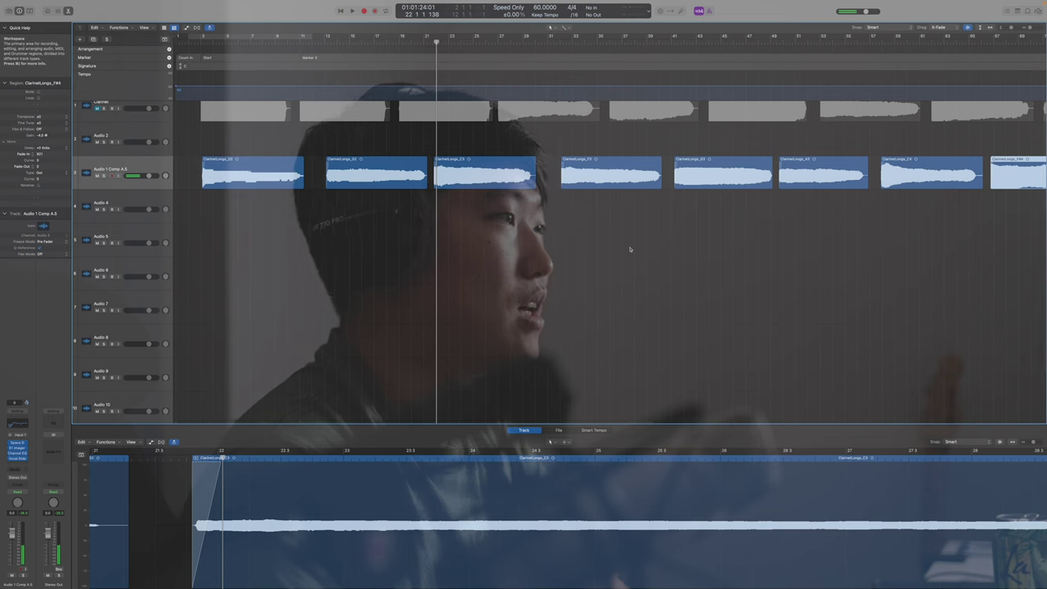
pyautogui.press('super+Left')
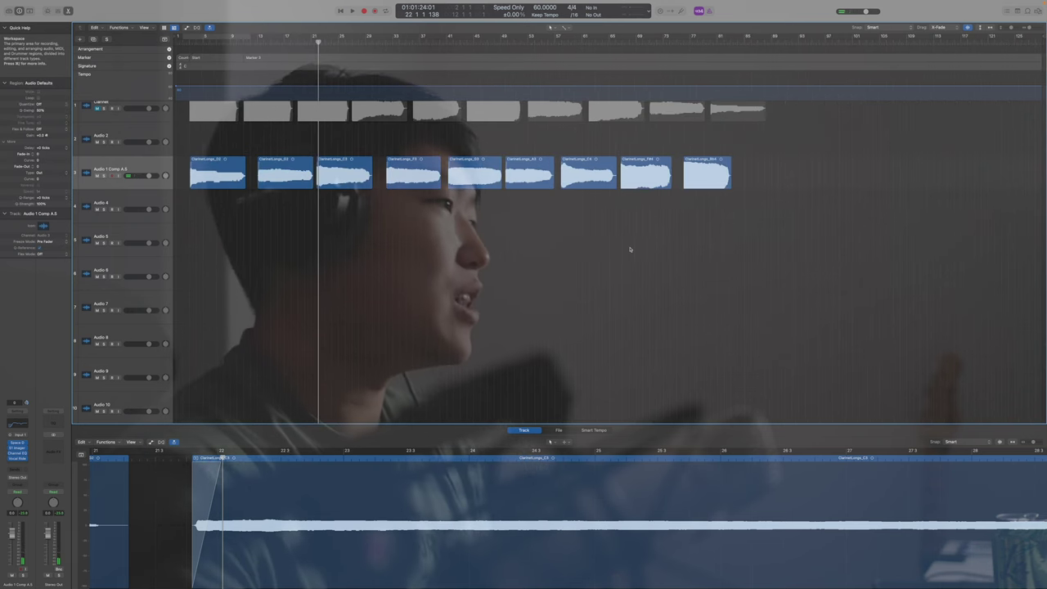
pyautogui.moveTo(790, 199); pyautogui.dragTo(228, 147)
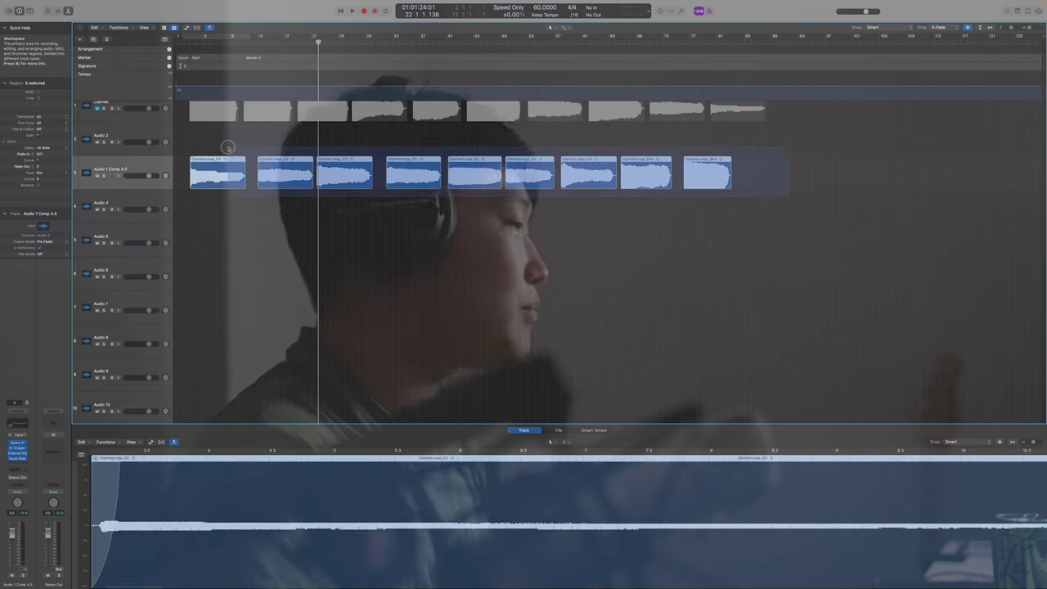
pyautogui.click(788, 176)
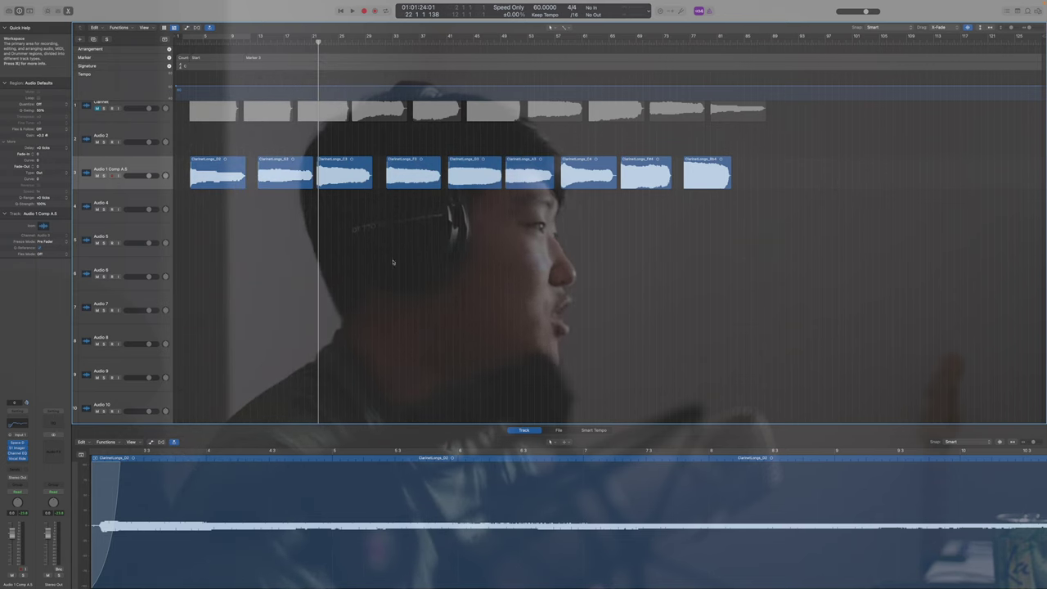
pyautogui.moveTo(780, 214); pyautogui.dragTo(184, 160)
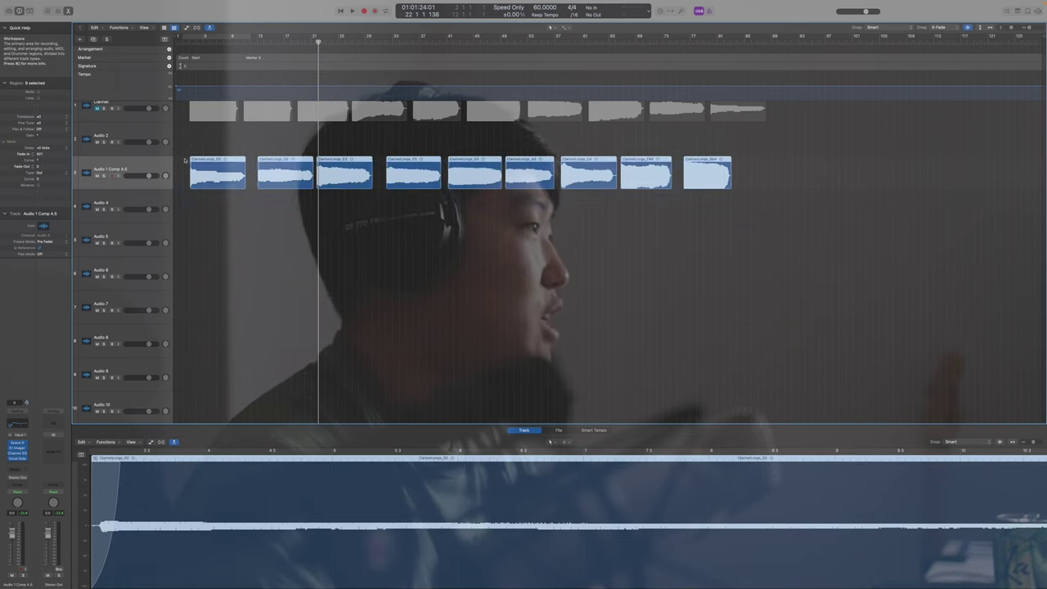
pyautogui.click(222, 131)
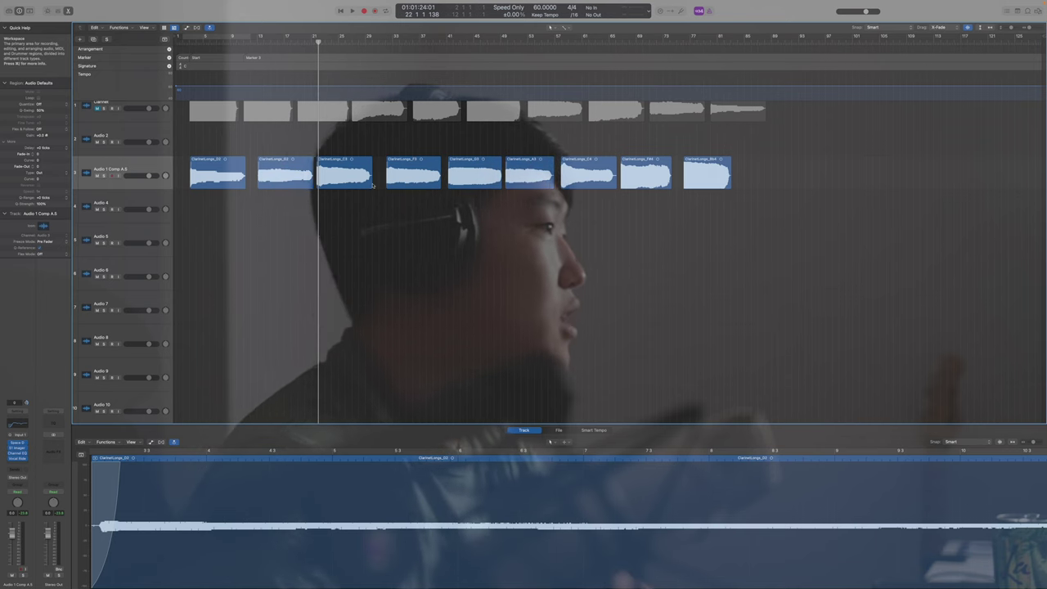
# Step: Export all the named clarinet regions as 24-bit WAVE files named by region into a new folder called Final Samples
pyautogui.moveTo(731, 214); pyautogui.dragTo(194, 177)
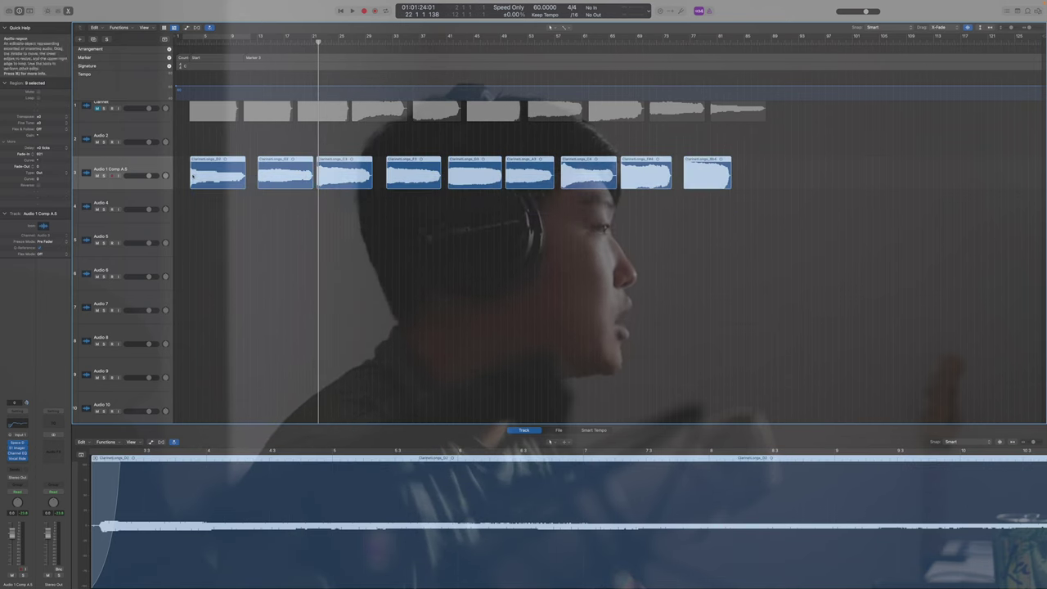
pyautogui.click(47, 4)
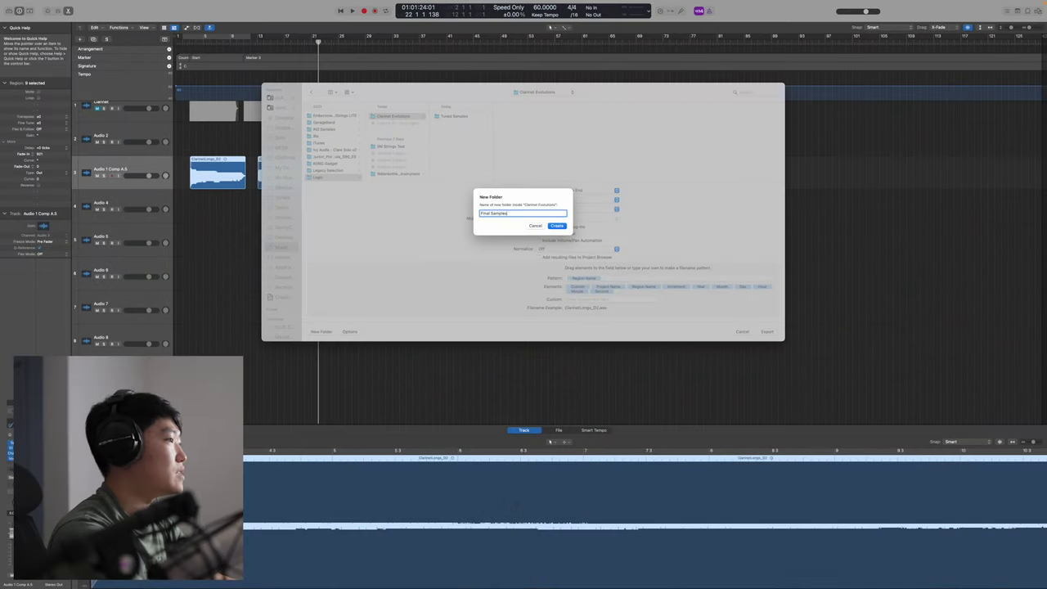
pyautogui.press('Return')
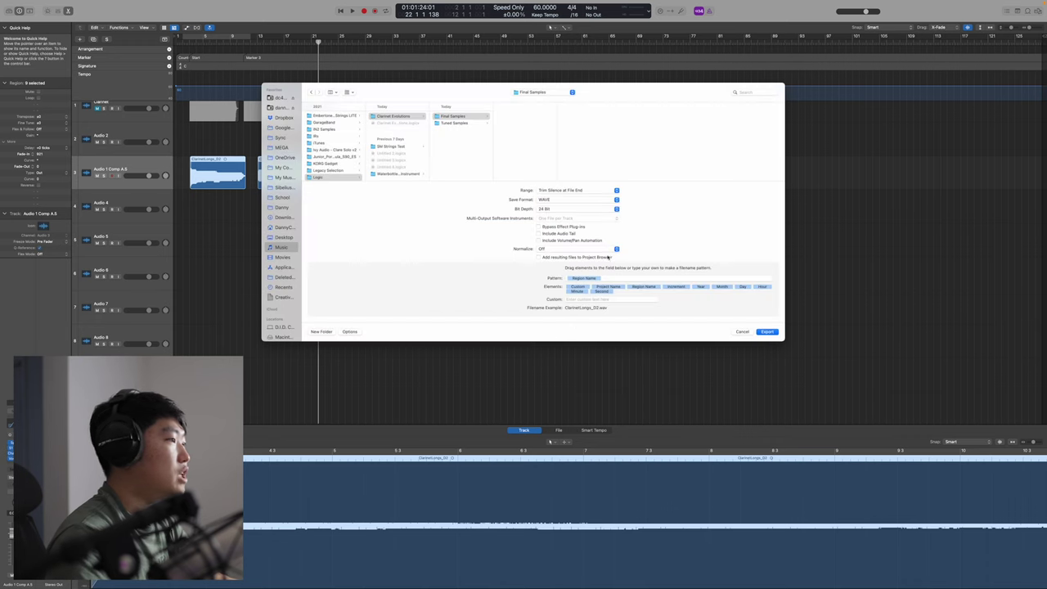
pyautogui.click(767, 331)
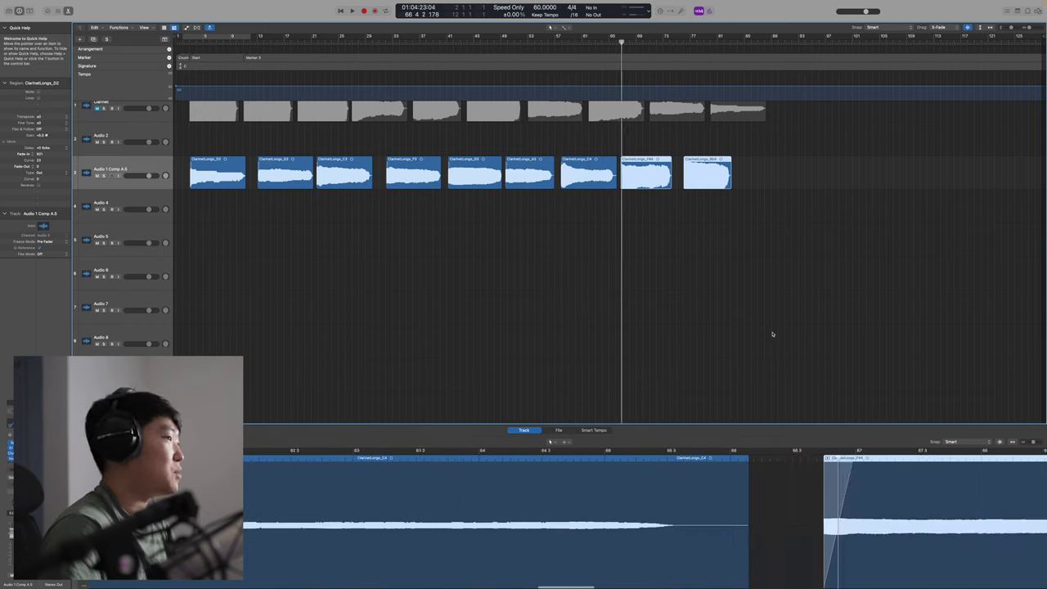
pyautogui.press('space')
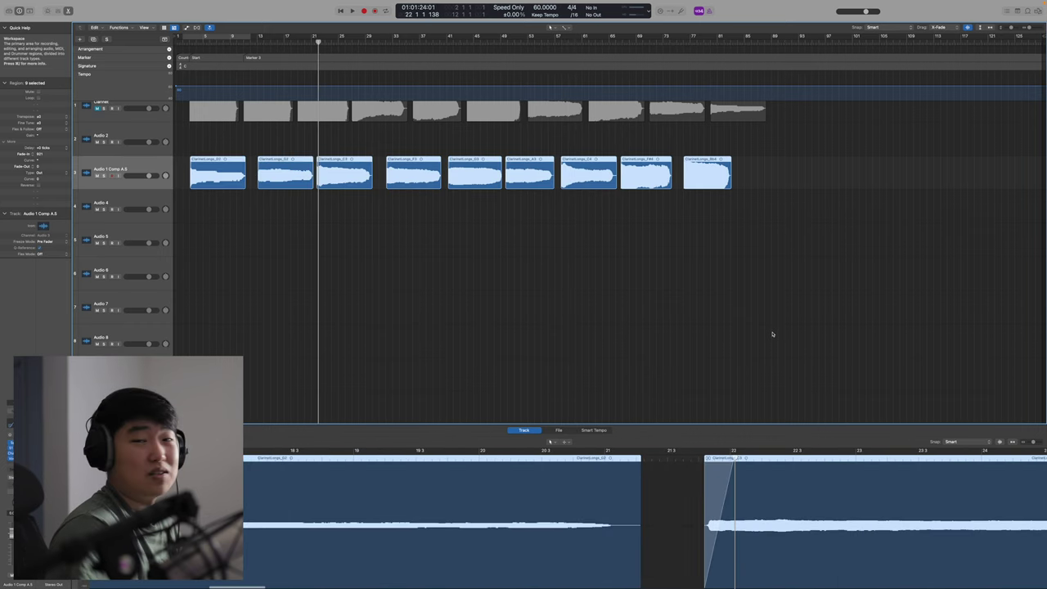
# Step: Create a software instrument track below the clarinet samples track and open Kontakt on it
pyautogui.scroll(-2, 772, 334)
pyautogui.click(79, 39)
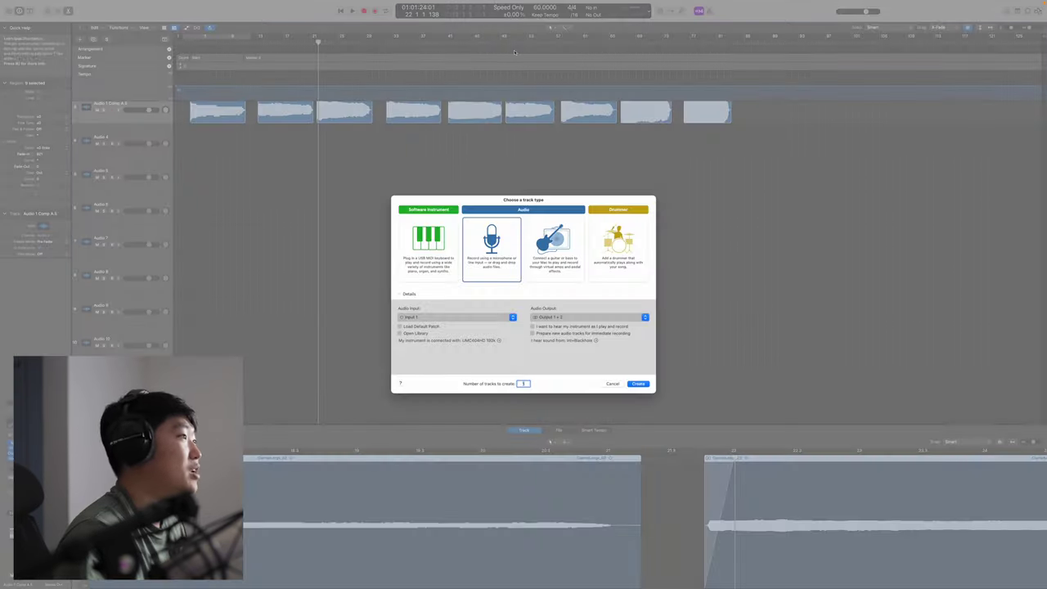
pyautogui.doubleClick(427, 241)
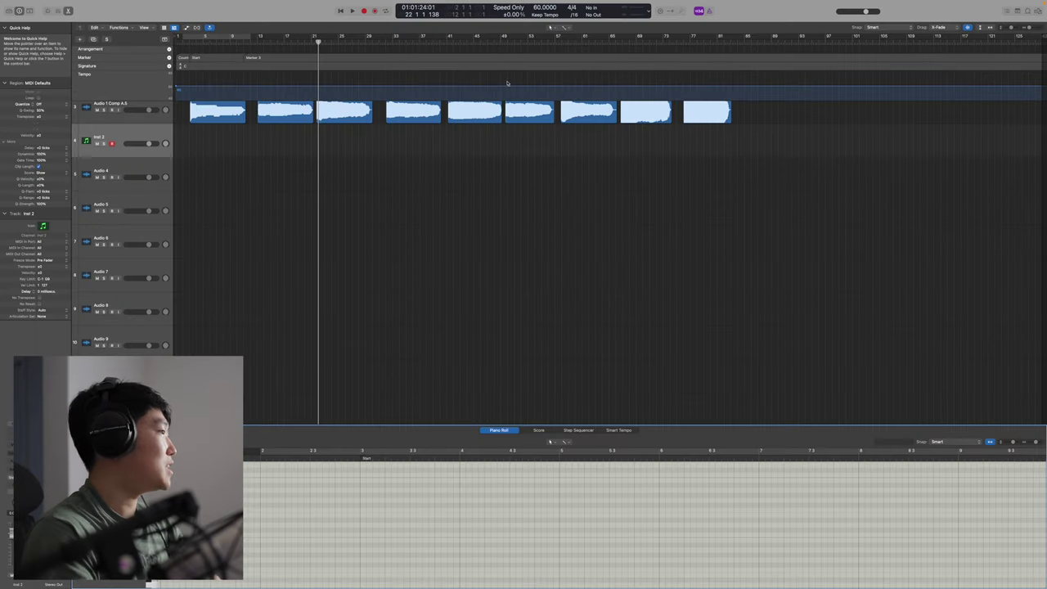
pyautogui.moveTo(493, 98); pyautogui.dragTo(664, 112)
# Step: Create a new Kontakt instrument and add the exported ClarinetLongs WAV files from the Final Samples folder to its key mapping
pyautogui.click(730, 127)
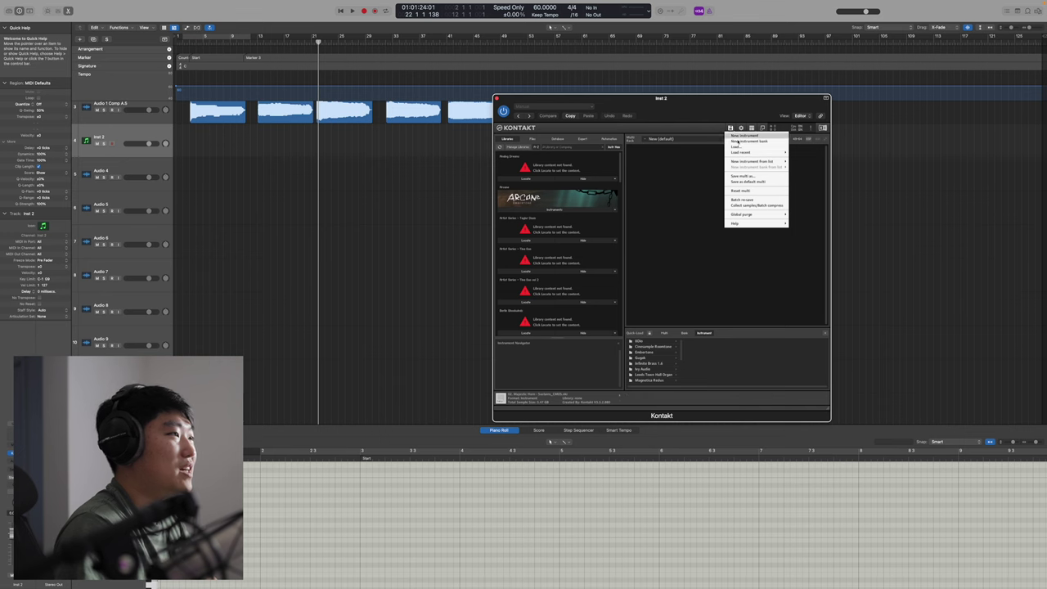
pyautogui.click(740, 136)
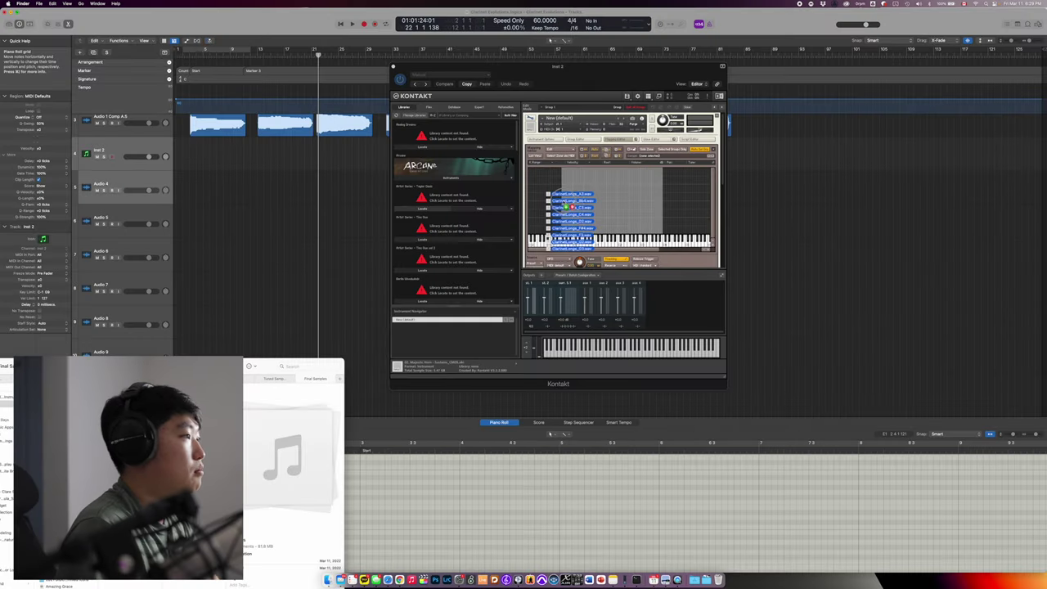
pyautogui.moveTo(550, 203); pyautogui.dragTo(567, 203)
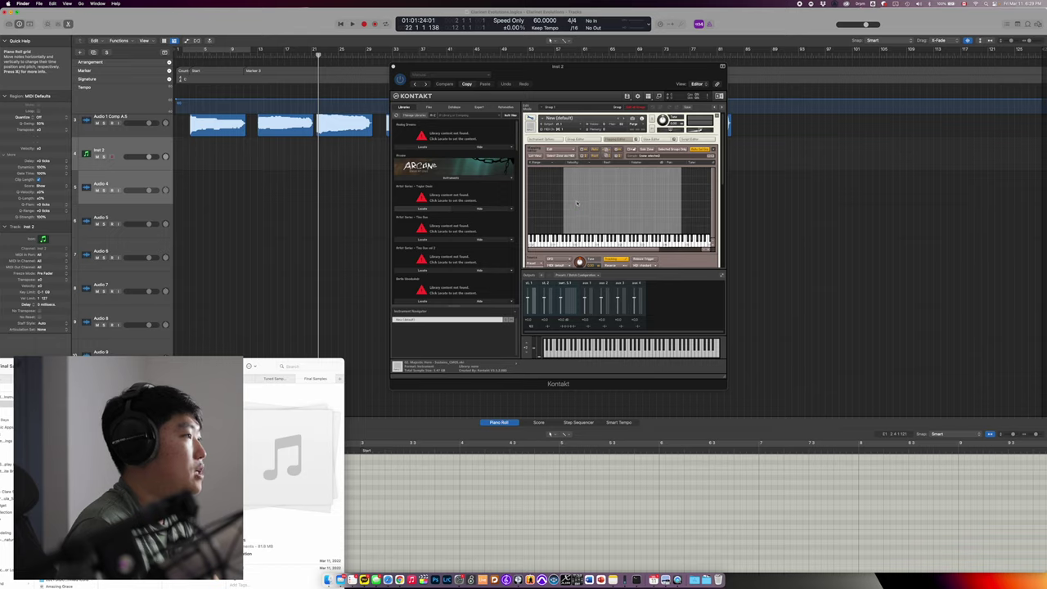
# Step: Add the clarinet samples to the mapping grid and apply auto-map setup with the note-name part of the filename as Make Root Key
pyautogui.moveTo(577, 203); pyautogui.dragTo(577, 204)
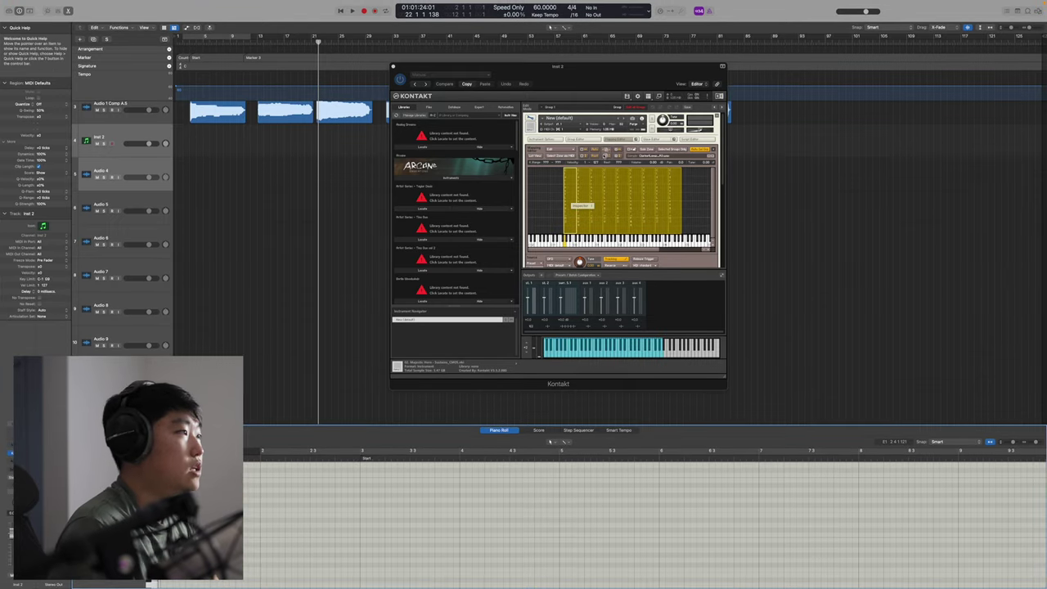
pyautogui.click(561, 149)
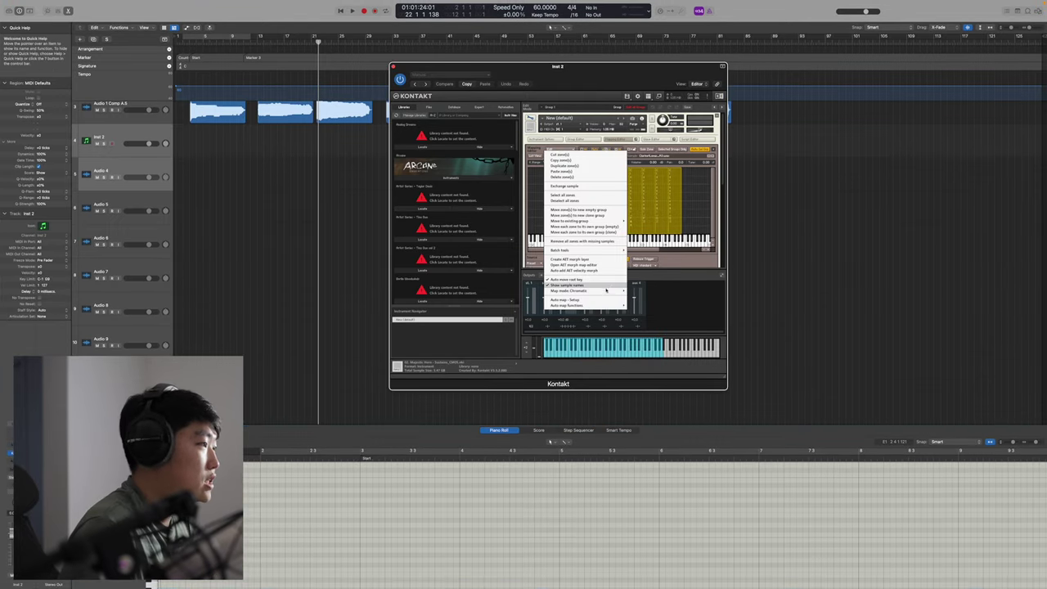
pyautogui.click(600, 301)
pyautogui.click(601, 301)
pyautogui.click(619, 301)
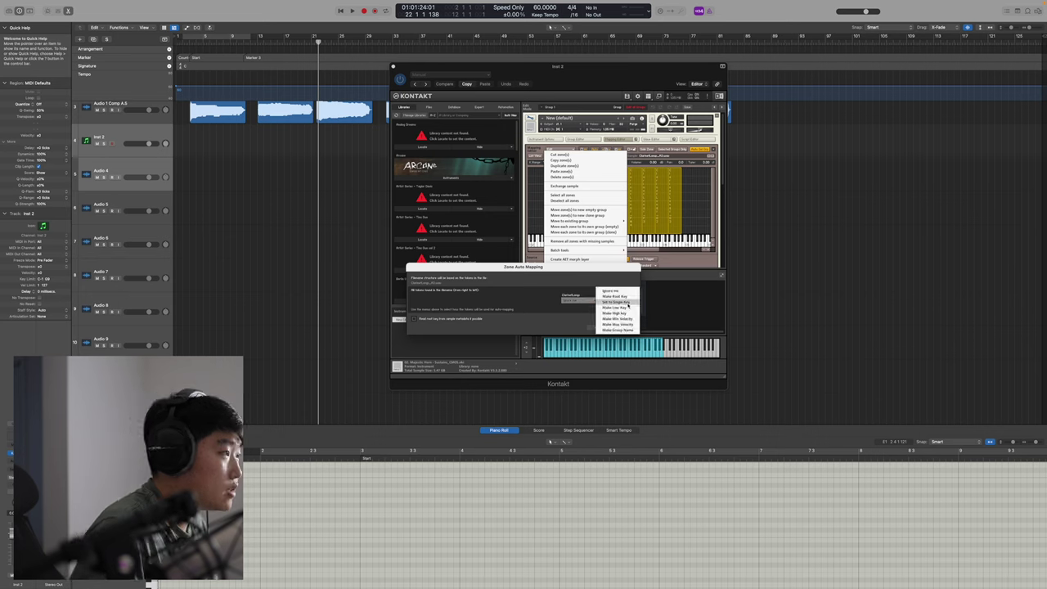
pyautogui.click(625, 297)
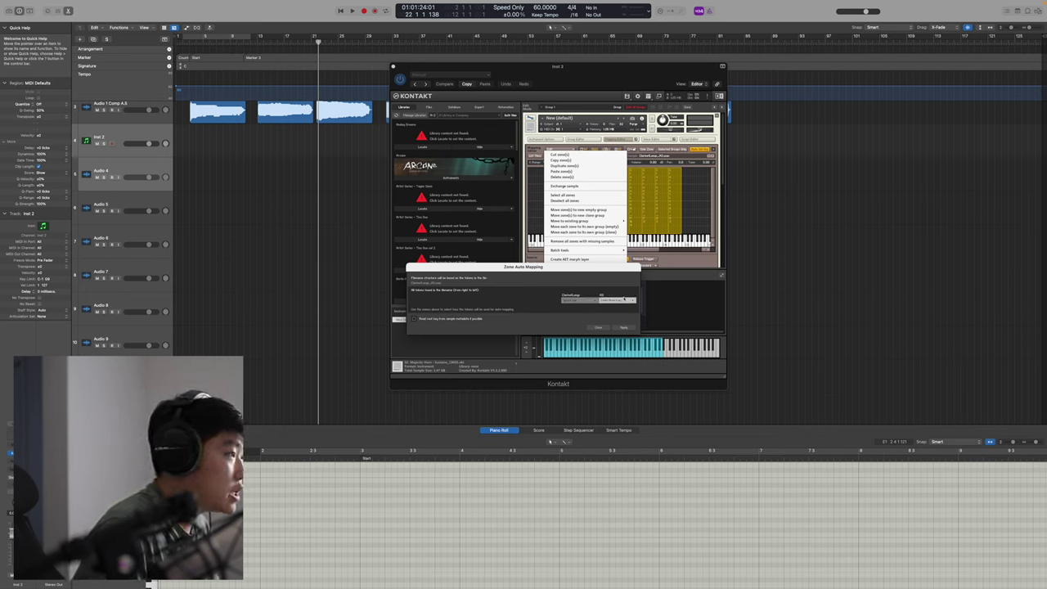
pyautogui.click(623, 327)
# Step: Auto-spread the key ranges of all selected zones via their root keys
pyautogui.rightClick(581, 218)
pyautogui.click(565, 150)
pyautogui.click(565, 150)
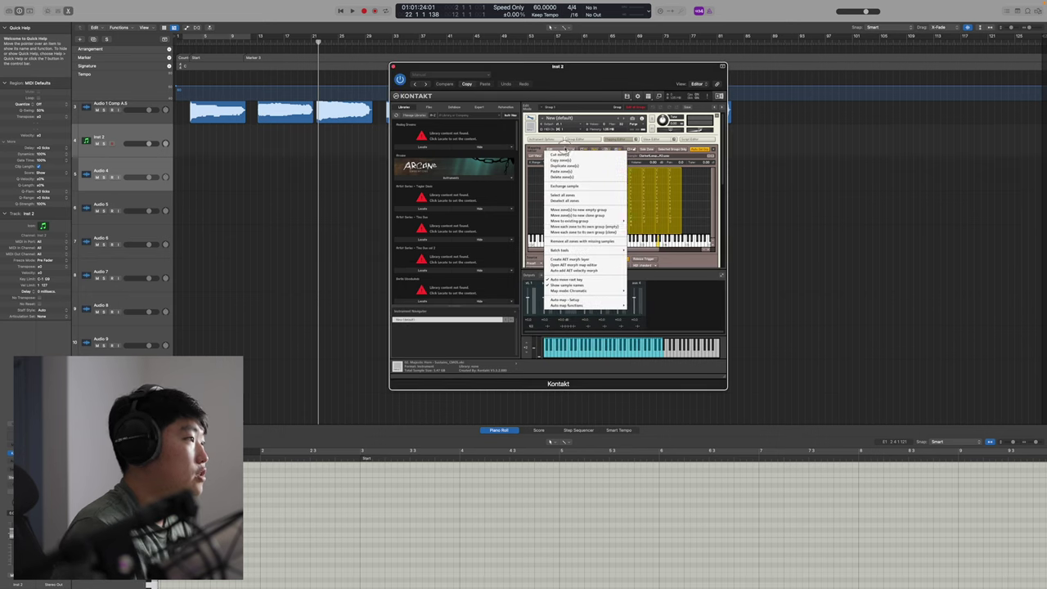
pyautogui.moveTo(596, 308)
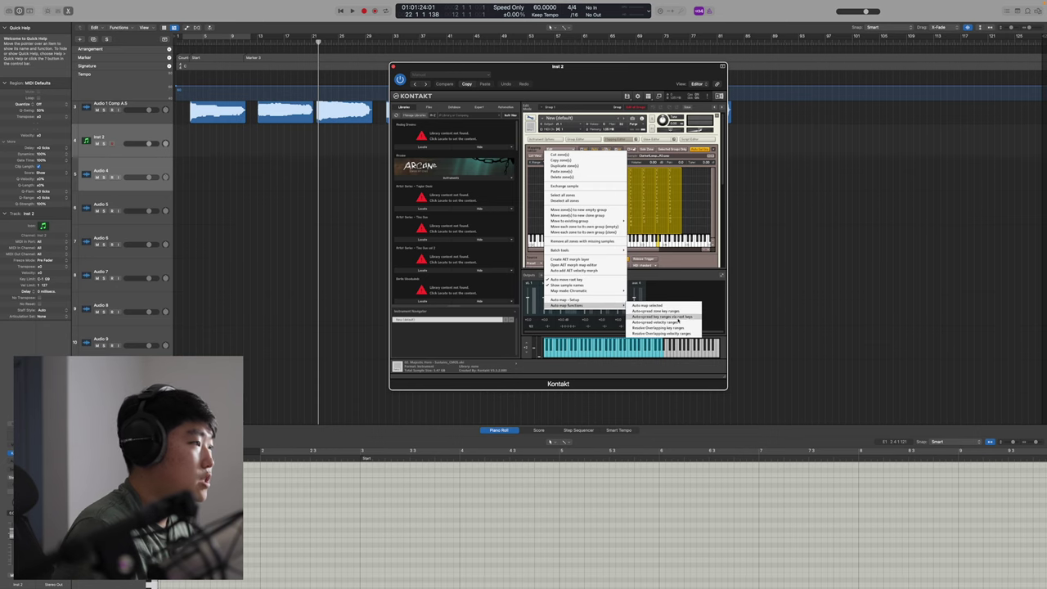
pyautogui.click(692, 317)
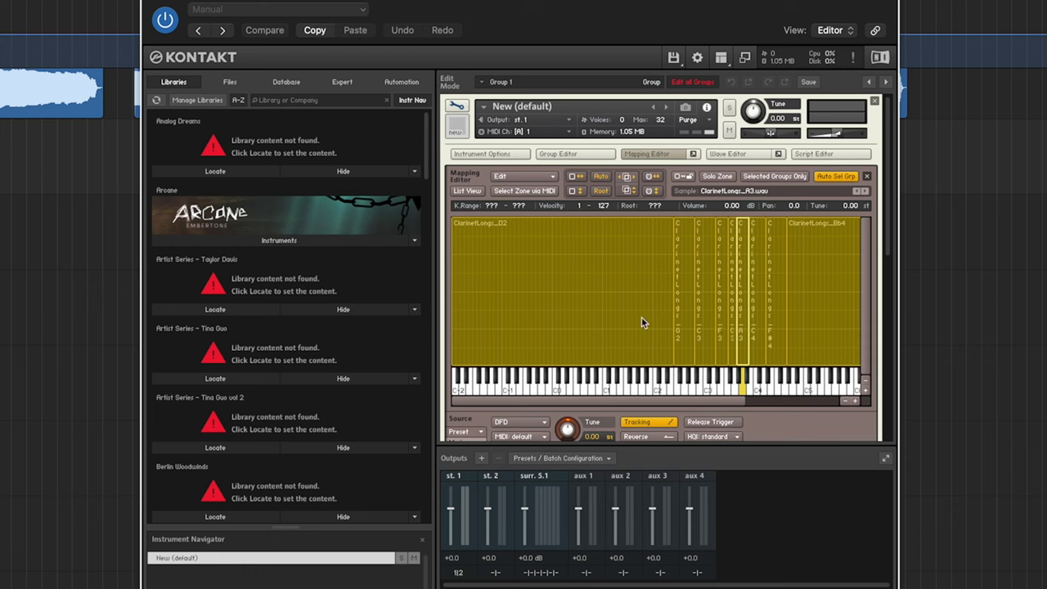
# Step: Trim the low end of the ClarinetLongs_D2 zone so its key range spans D2 to E2
pyautogui.click(641, 318)
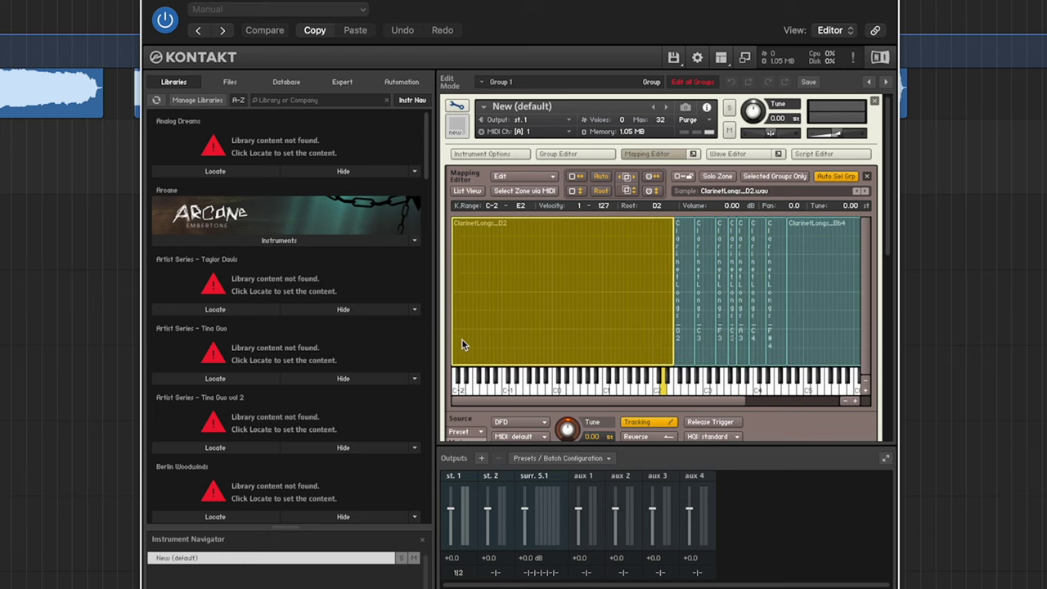
pyautogui.moveTo(461, 339); pyautogui.dragTo(671, 298)
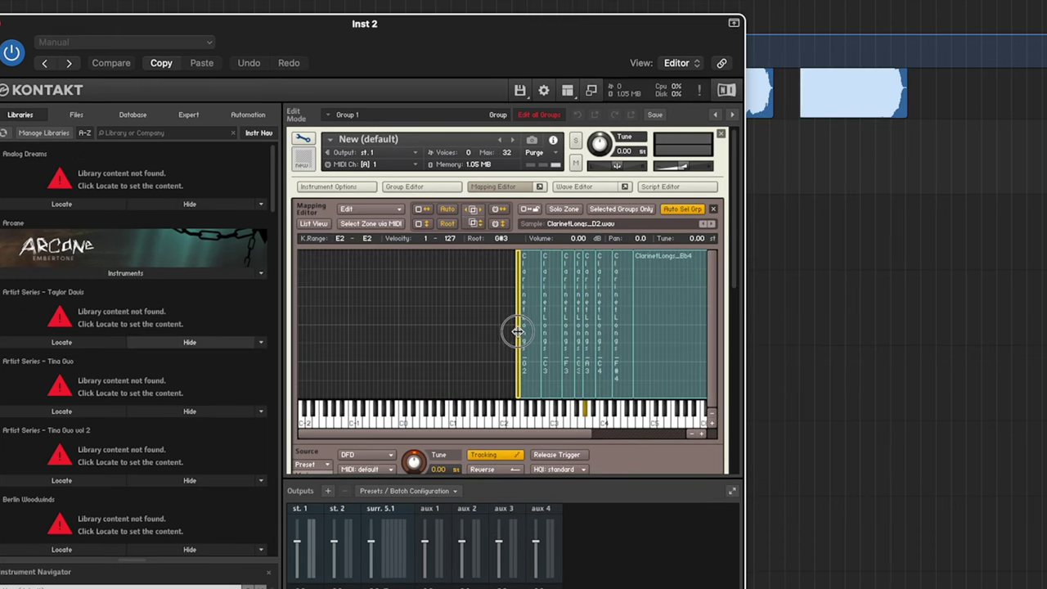
pyautogui.moveTo(517, 331); pyautogui.dragTo(514, 331)
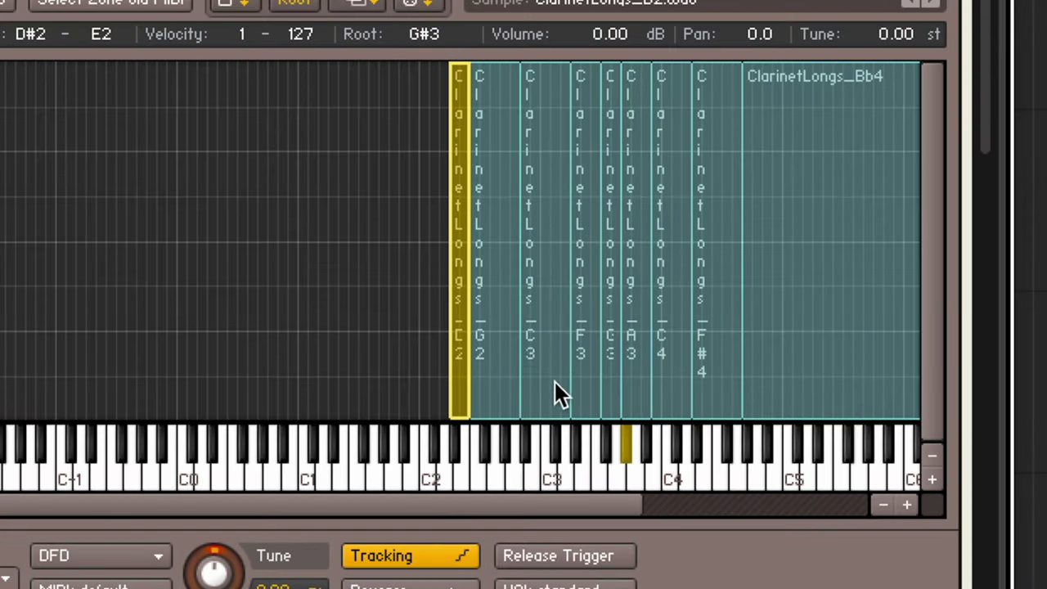
pyautogui.moveTo(450, 212); pyautogui.dragTo(438, 211)
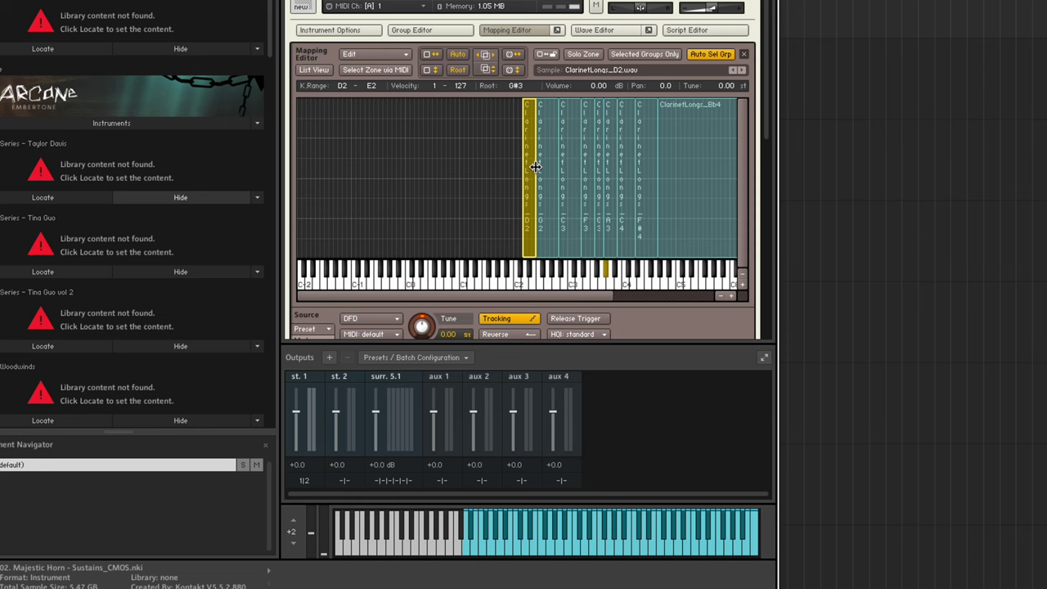
# Step: Check the G2 and C3 zones, then start the A3 zone's key range at A3 and extend the G3 zone up to G#3
pyautogui.click(544, 172)
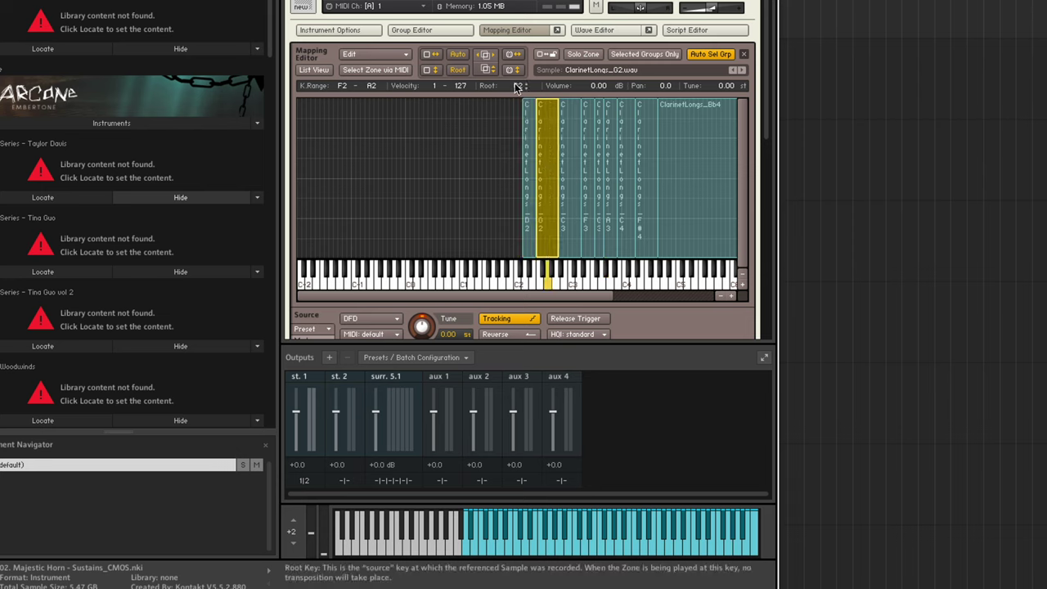
pyautogui.click(567, 170)
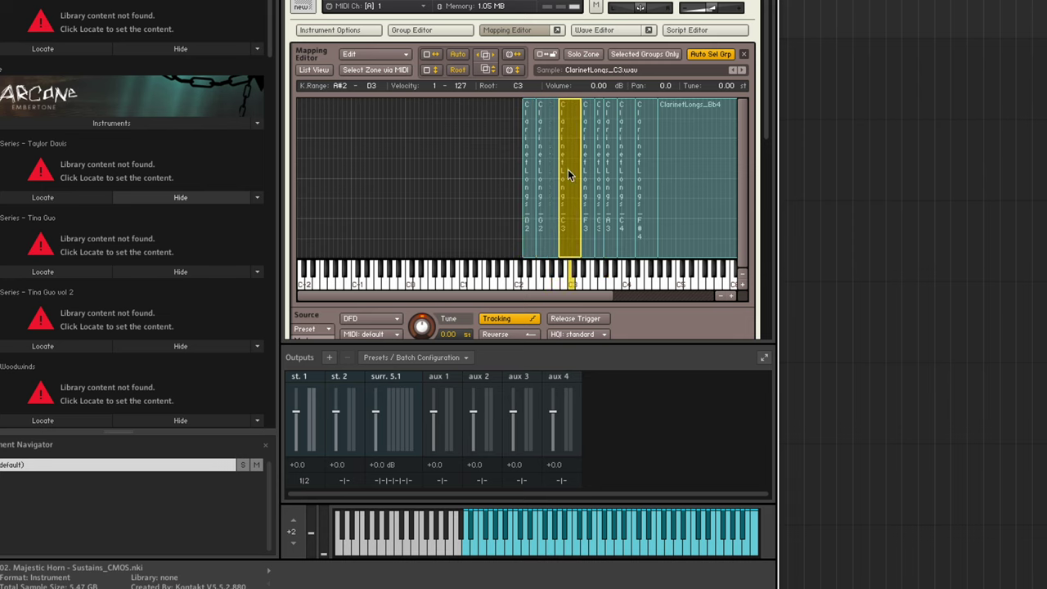
pyautogui.click(609, 151)
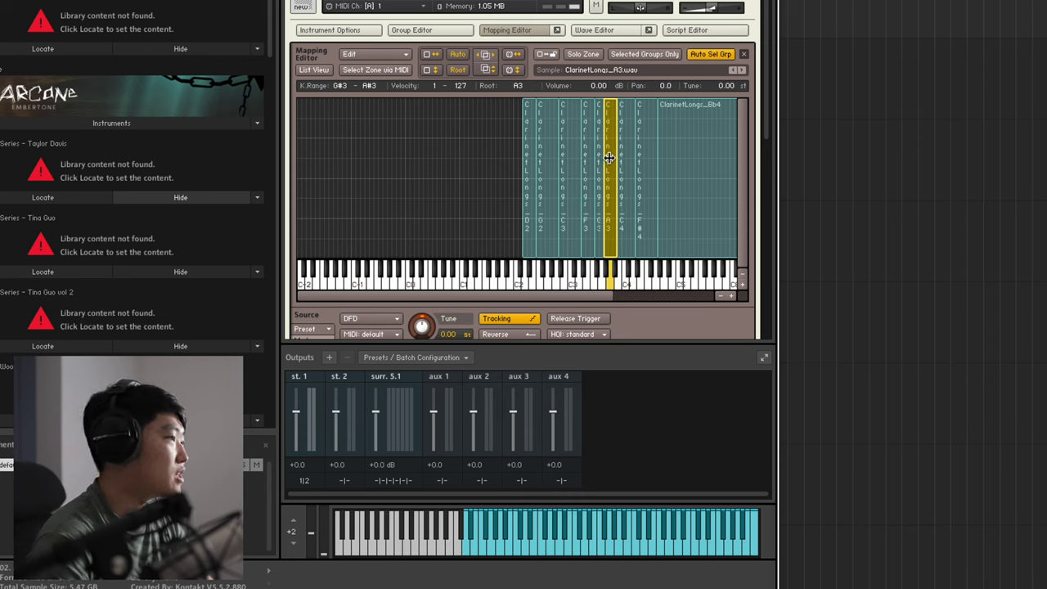
pyautogui.moveTo(606, 170); pyautogui.dragTo(611, 171)
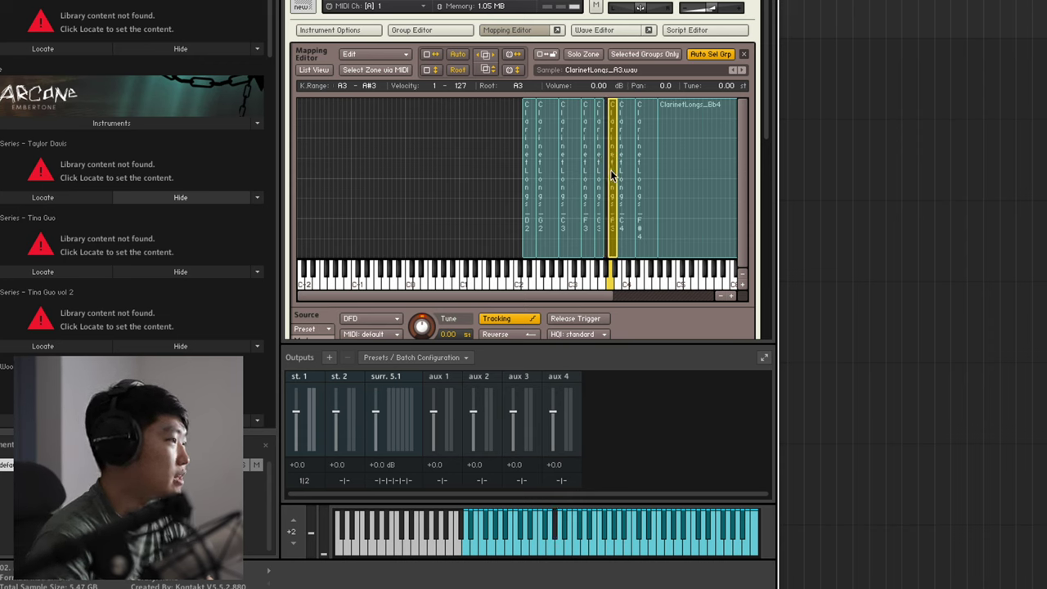
pyautogui.click(604, 174)
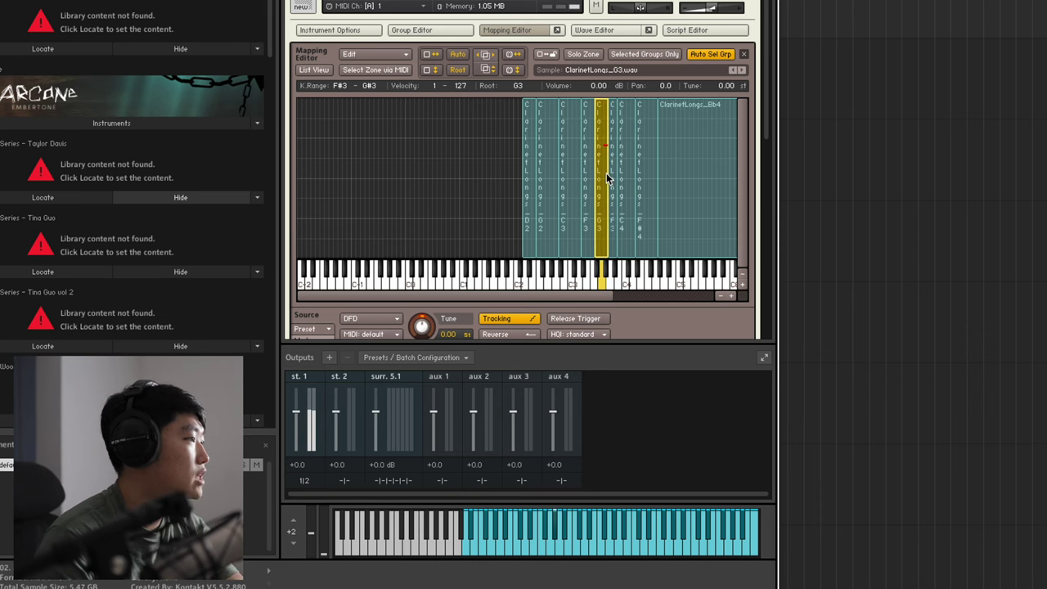
pyautogui.click(613, 175)
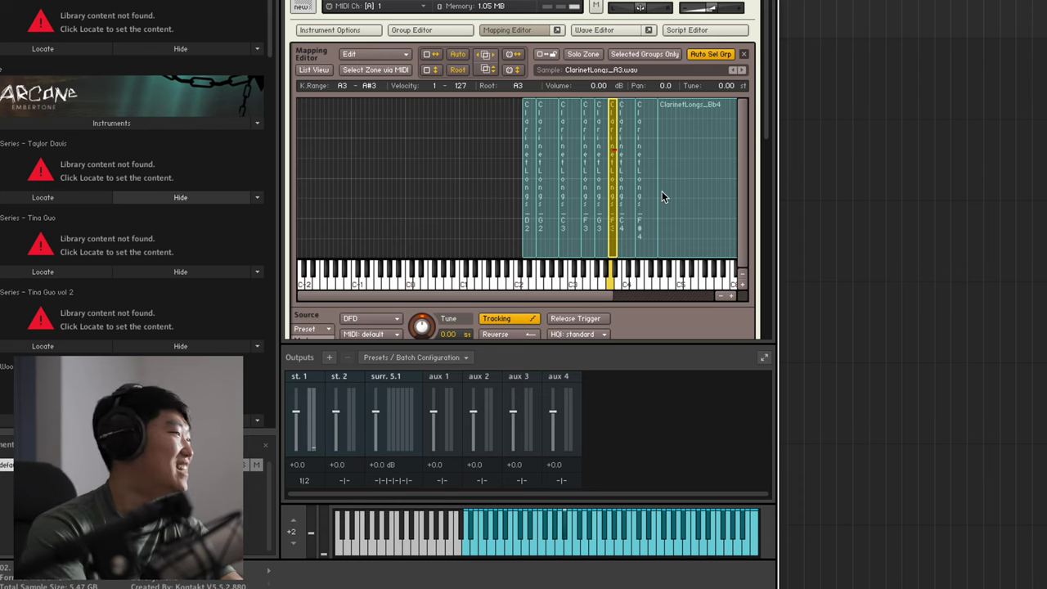
# Step: Raise the F#4 zone's lowest key to E4 and extend the C4 zone's highest key to D#4
pyautogui.click(644, 187)
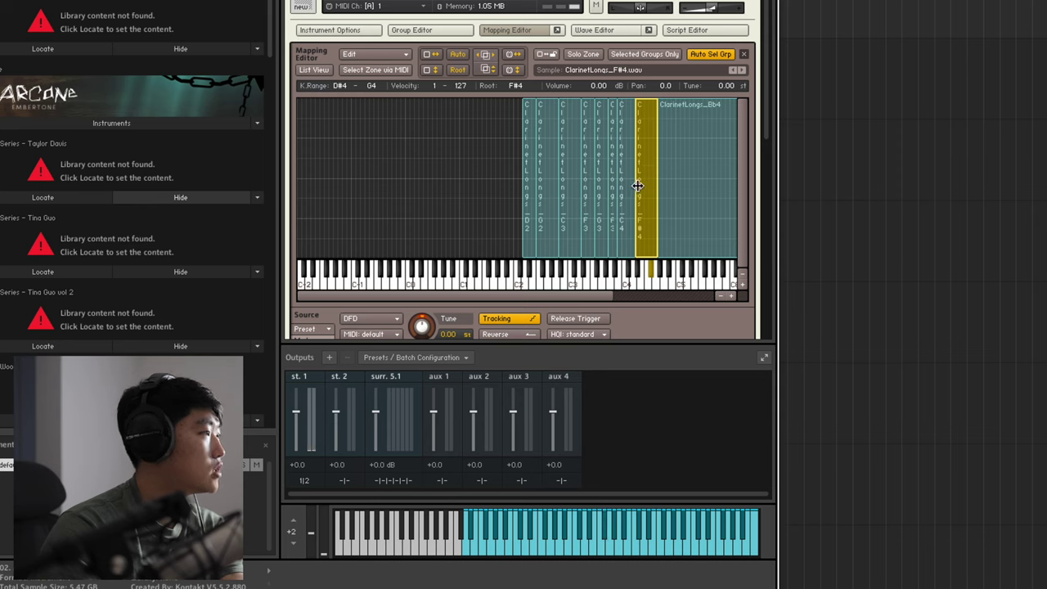
pyautogui.moveTo(637, 187); pyautogui.dragTo(639, 185)
pyautogui.click(633, 187)
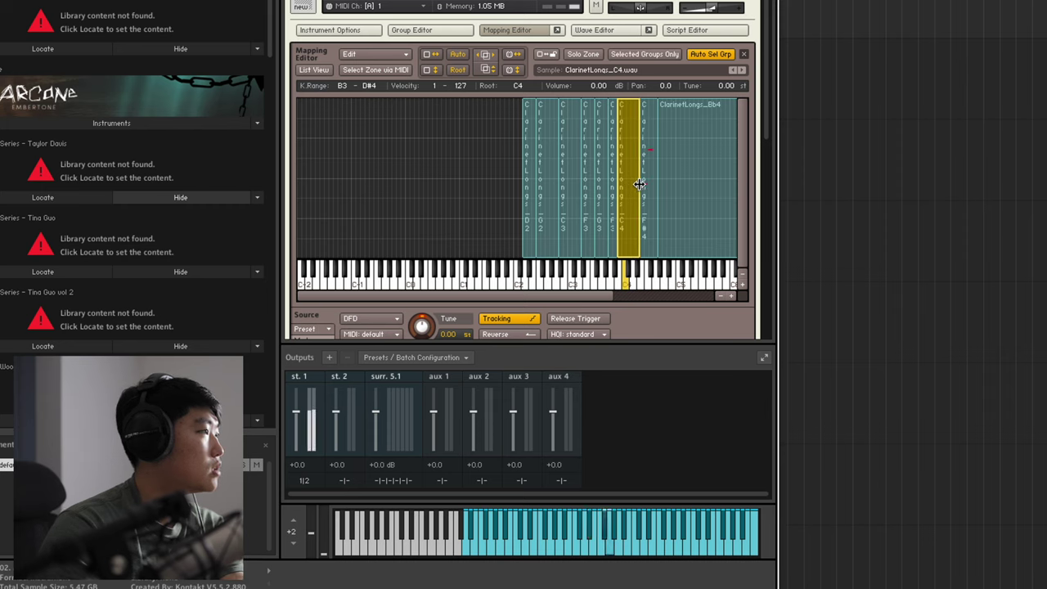
pyautogui.click(647, 188)
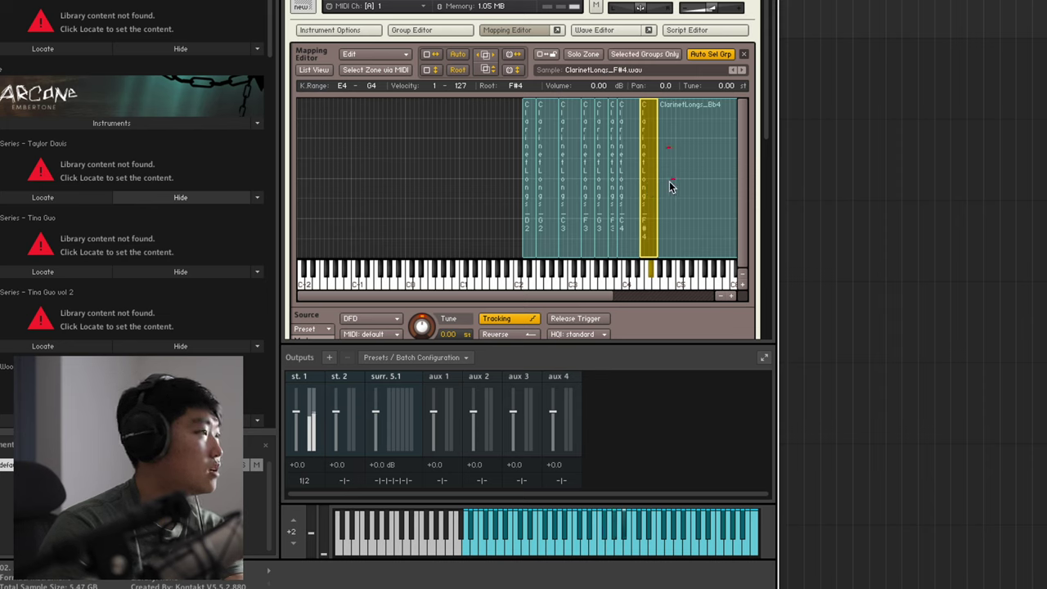
# Step: Shorten the upper key range of the ClarinetLongs_Bb4 zone so it ends a few notes above C5
pyautogui.click(670, 187)
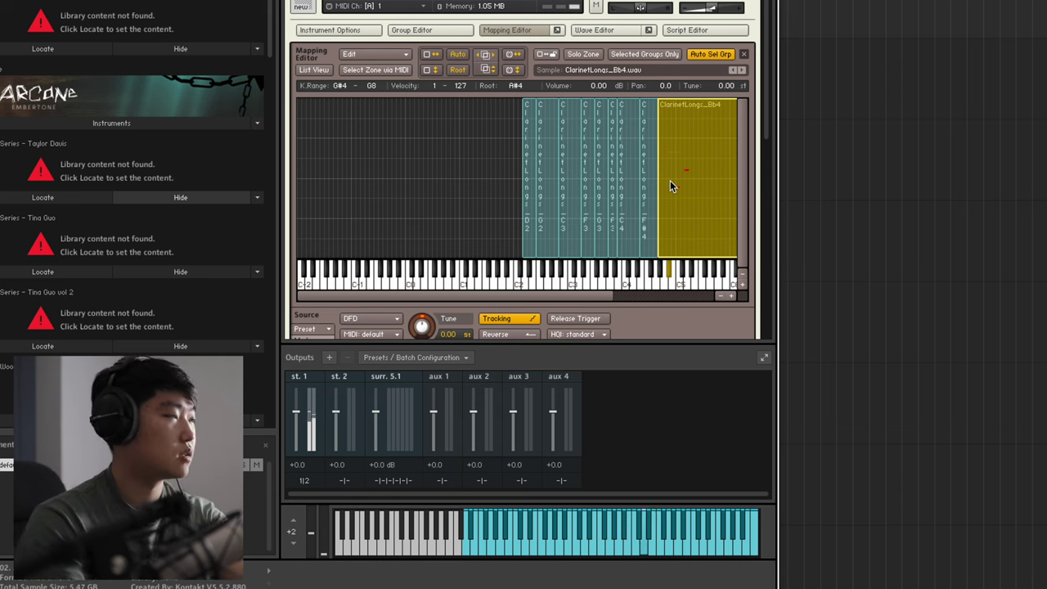
pyautogui.hscroll(3, 670, 187)
pyautogui.hscroll(2, 670, 186)
pyautogui.moveTo(733, 187); pyautogui.dragTo(560, 196)
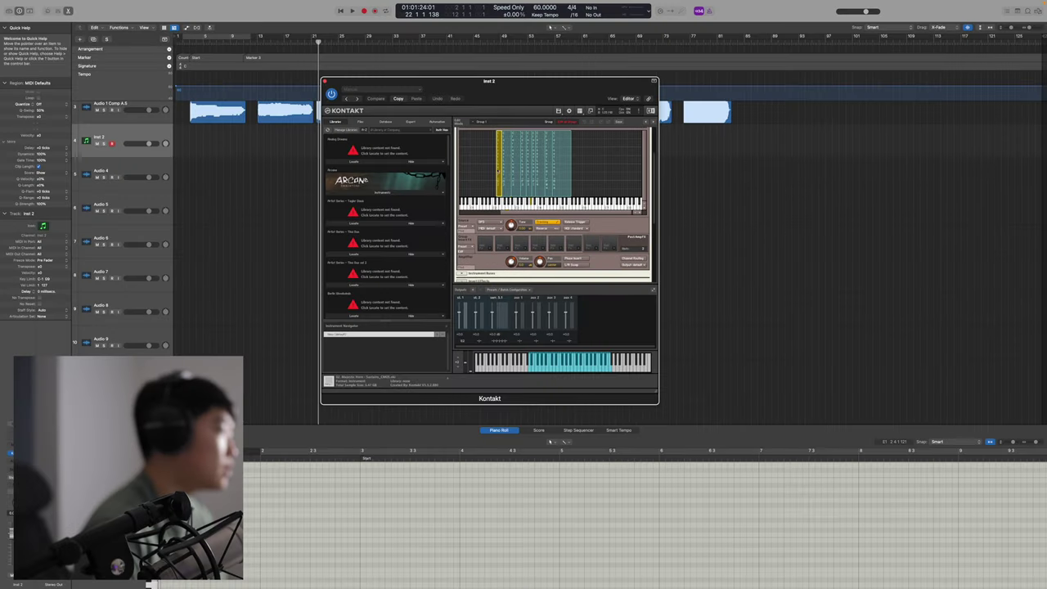
# Step: Open the Wave Editor for the D2 zone and enlarge the Kontakt window to fit the waveform
pyautogui.scroll(-2, 506, 205)
pyautogui.scroll(5, 506, 205)
pyautogui.click(623, 169)
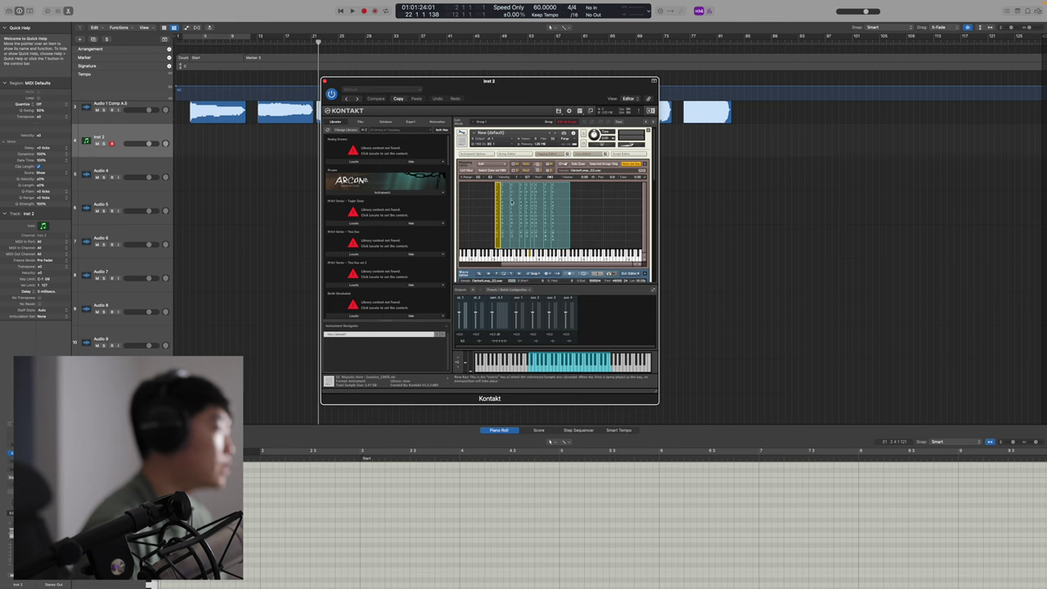
pyautogui.scroll(-4, 556, 204)
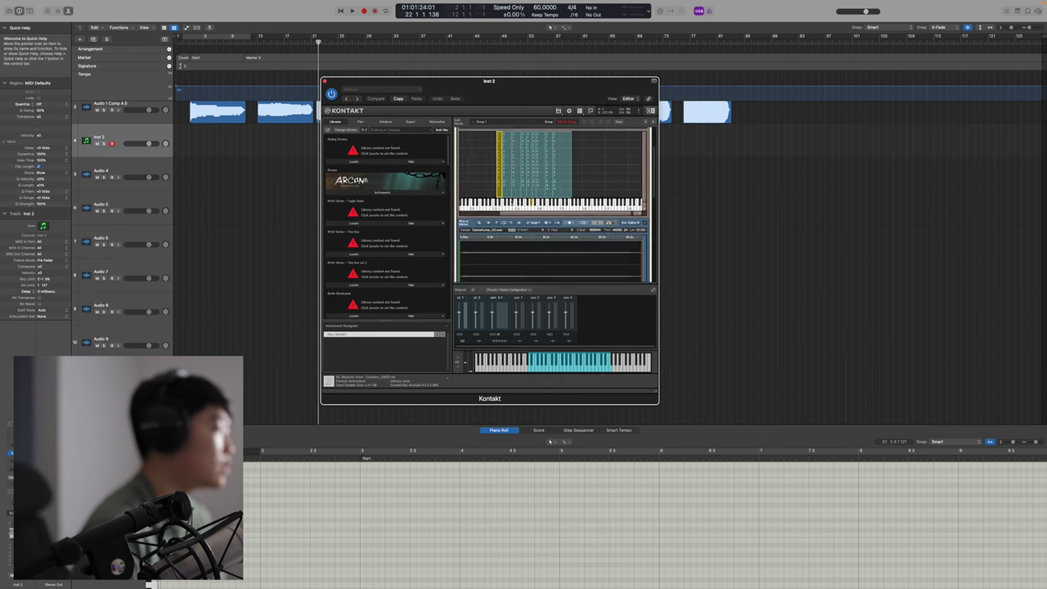
pyautogui.moveTo(655, 401); pyautogui.dragTo(842, 539)
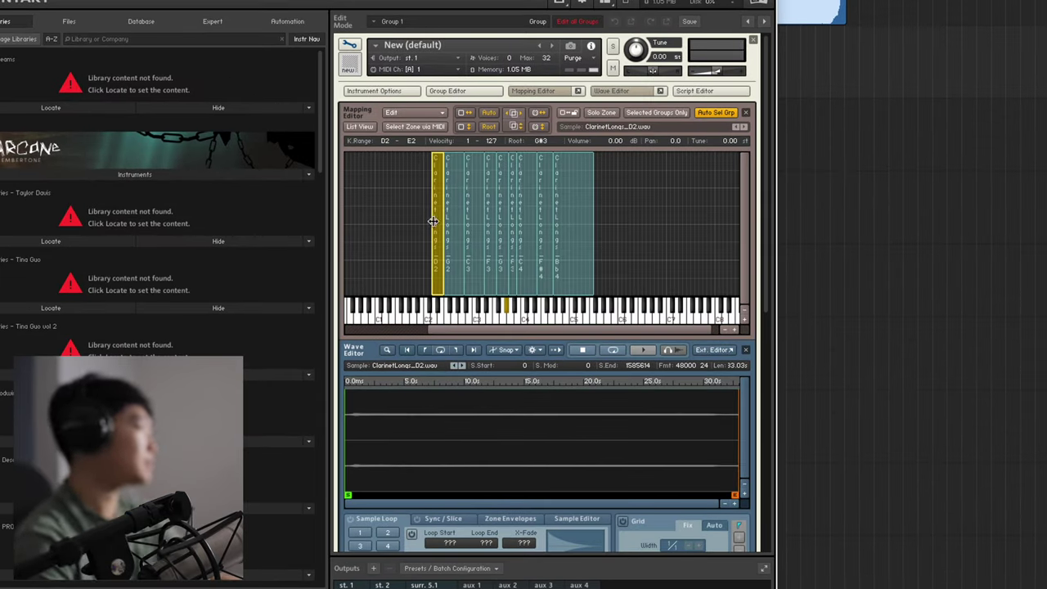
# Step: Enable sample loop 1 on the ClarinetLongs_D2 sample and magnify its waveform vertically
pyautogui.scroll(-2, 473, 216)
pyautogui.click(411, 484)
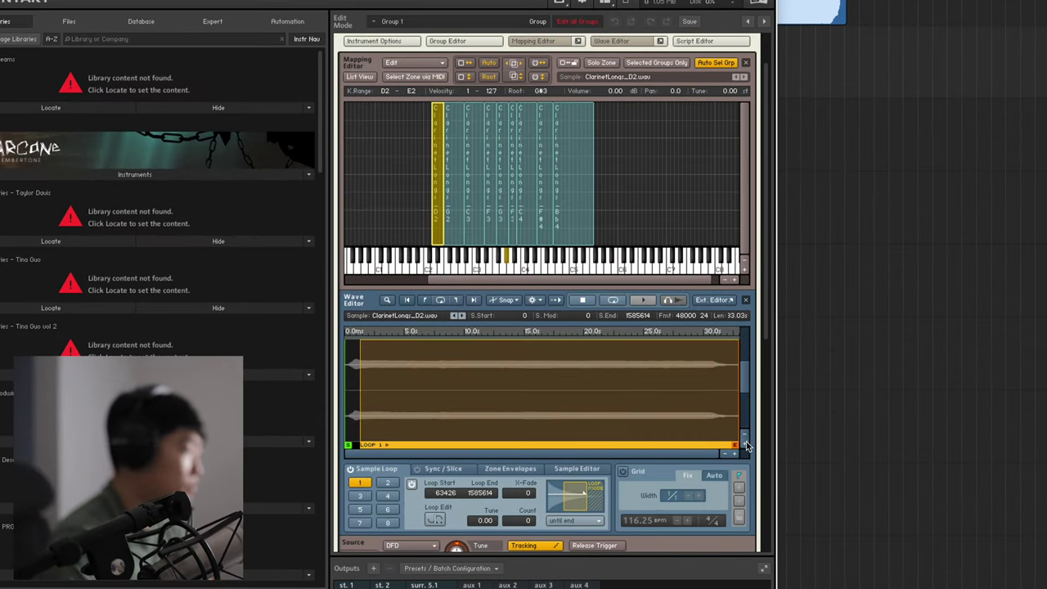
pyautogui.click(743, 443)
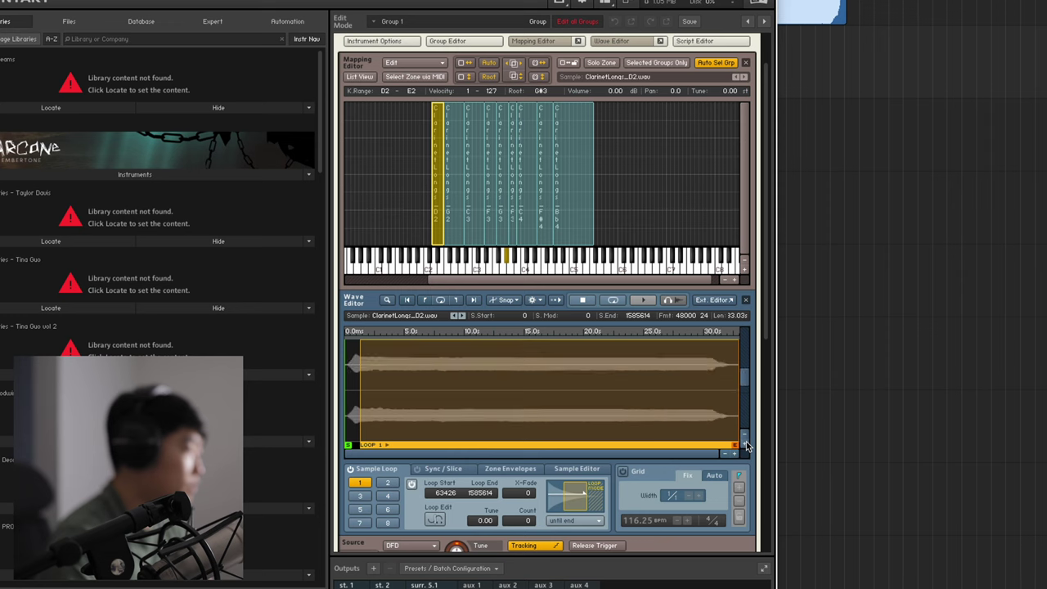
pyautogui.click(743, 444)
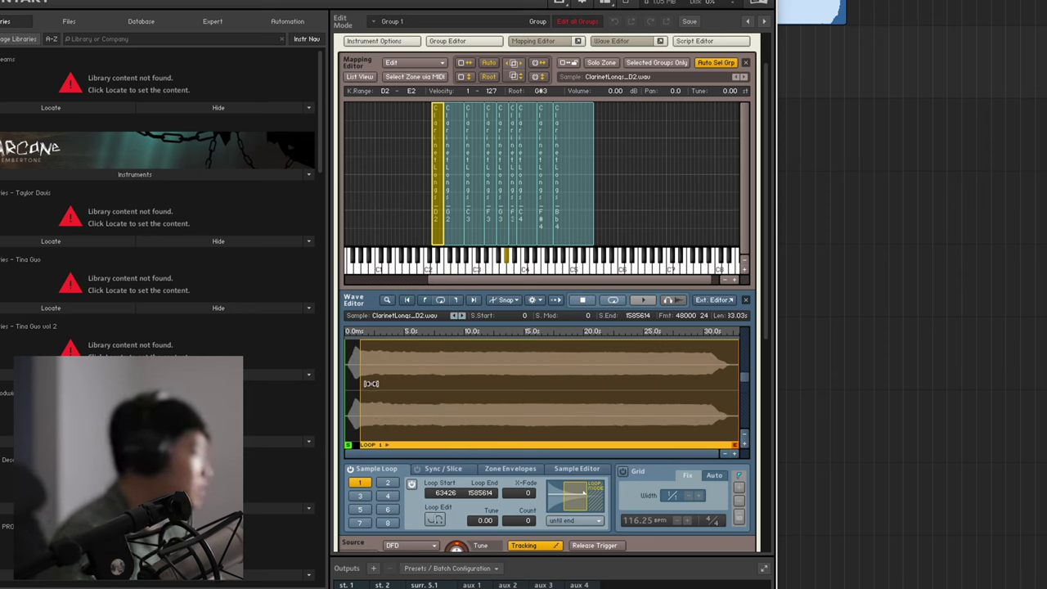
# Step: Set loop 1 over the sustained part of the D2 sample, from 315084 to 1174302, with a crossfade of 17200
pyautogui.moveTo(371, 371); pyautogui.dragTo(422, 370)
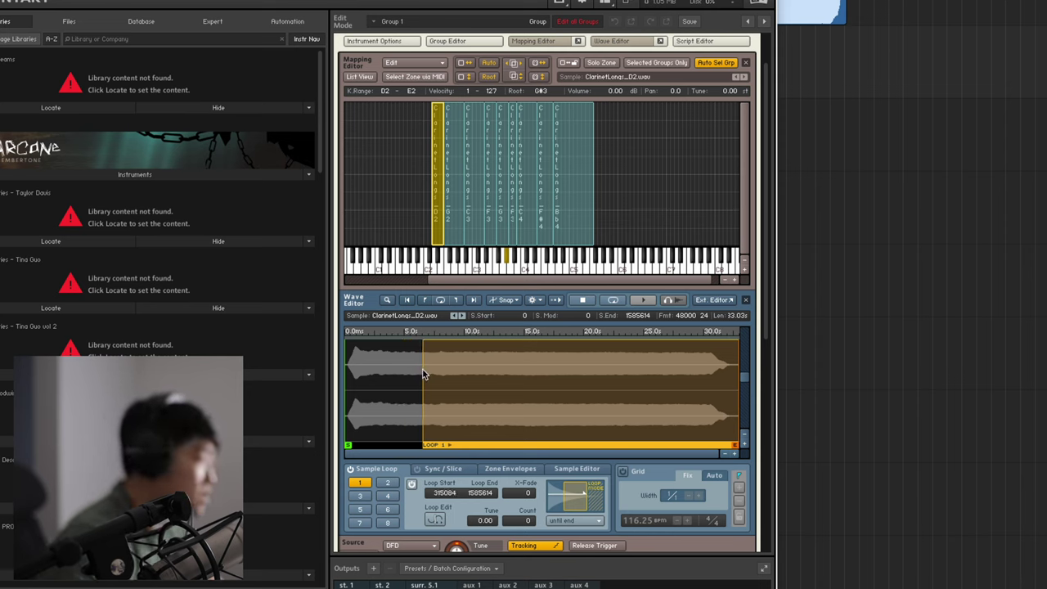
pyautogui.moveTo(740, 381); pyautogui.dragTo(634, 382)
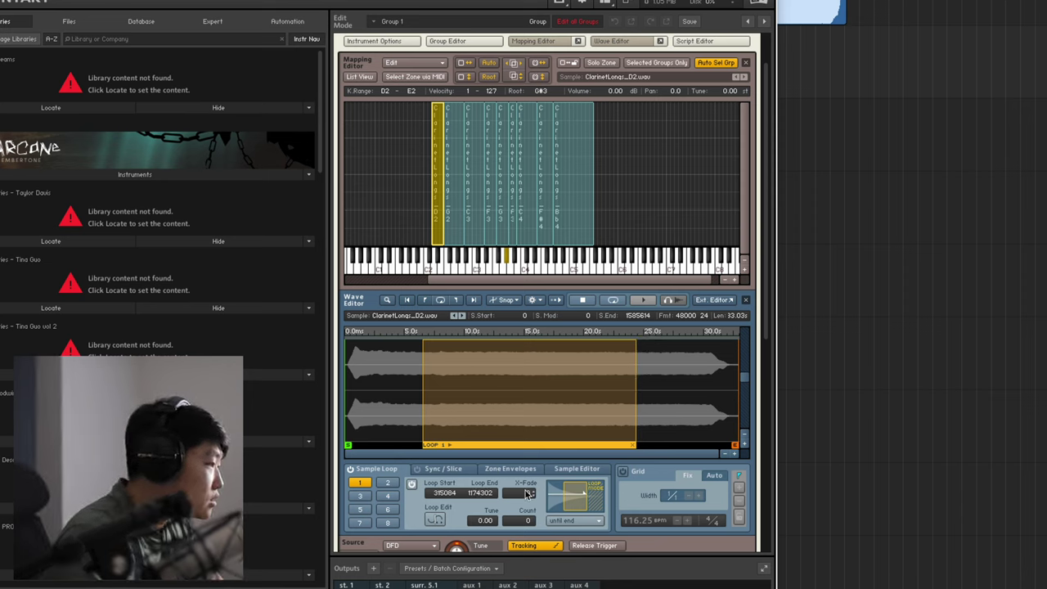
pyautogui.moveTo(519, 449); pyautogui.dragTo(516, 441)
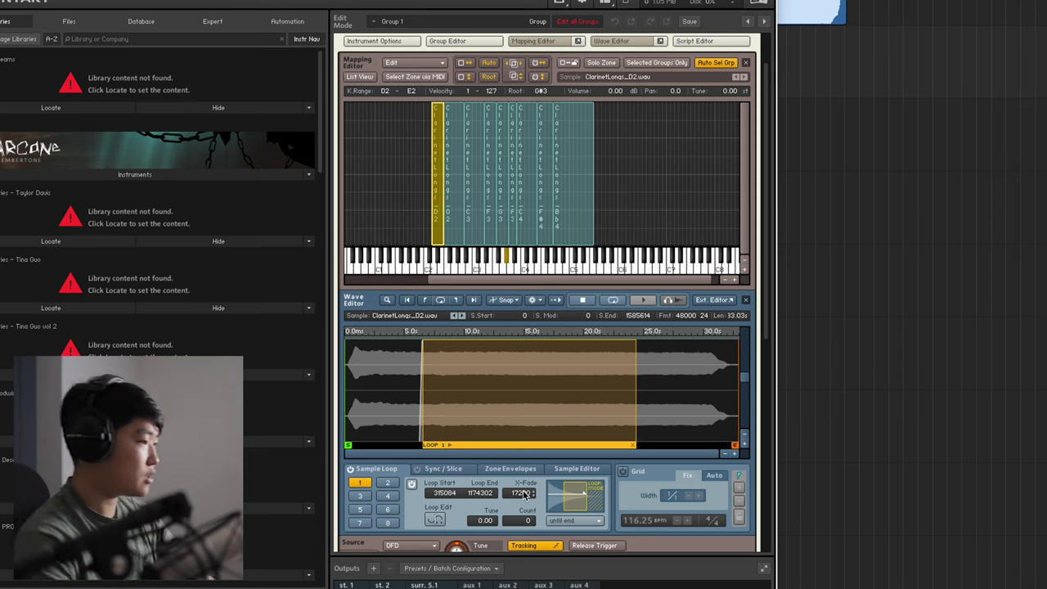
# Step: Turn on Loop Edit and fine-tune loop 1's end to 1183856 so the end and start waveforms line up
pyautogui.click(436, 521)
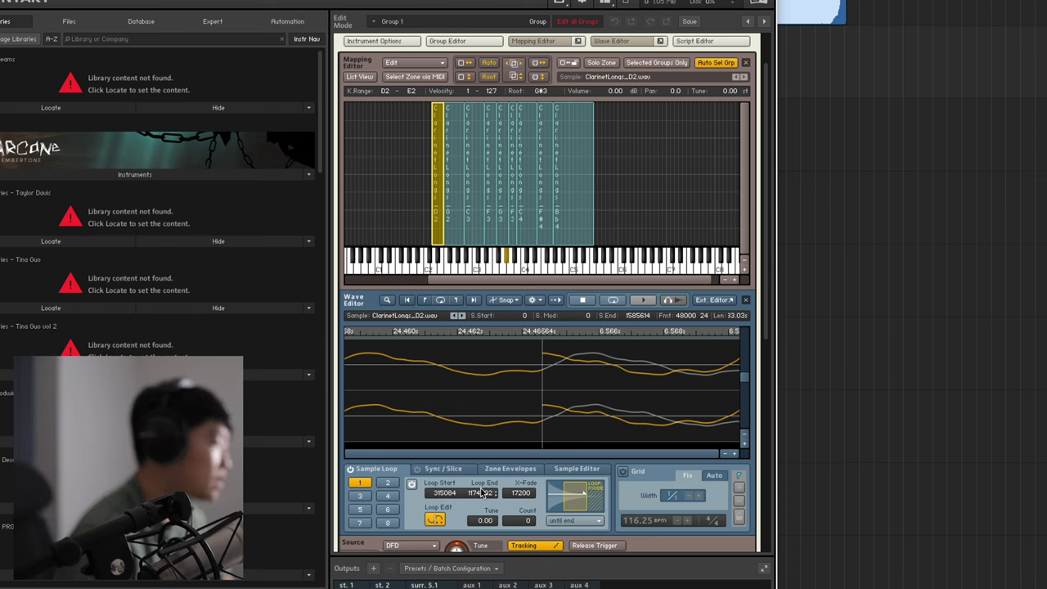
pyautogui.scroll(3, 483, 493)
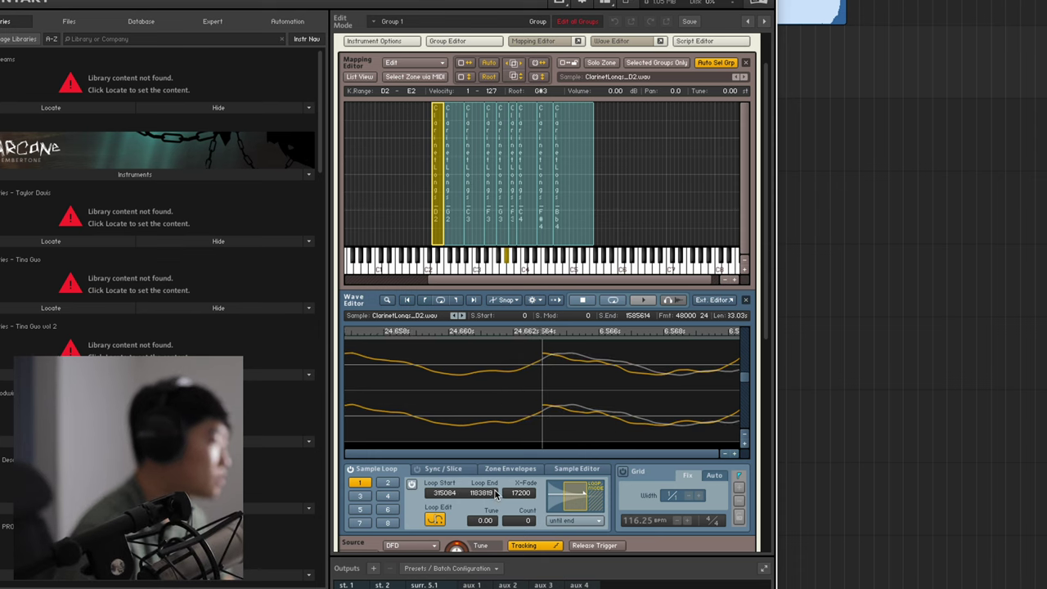
pyautogui.scroll(1, 494, 493)
pyautogui.scroll(1, 494, 493)
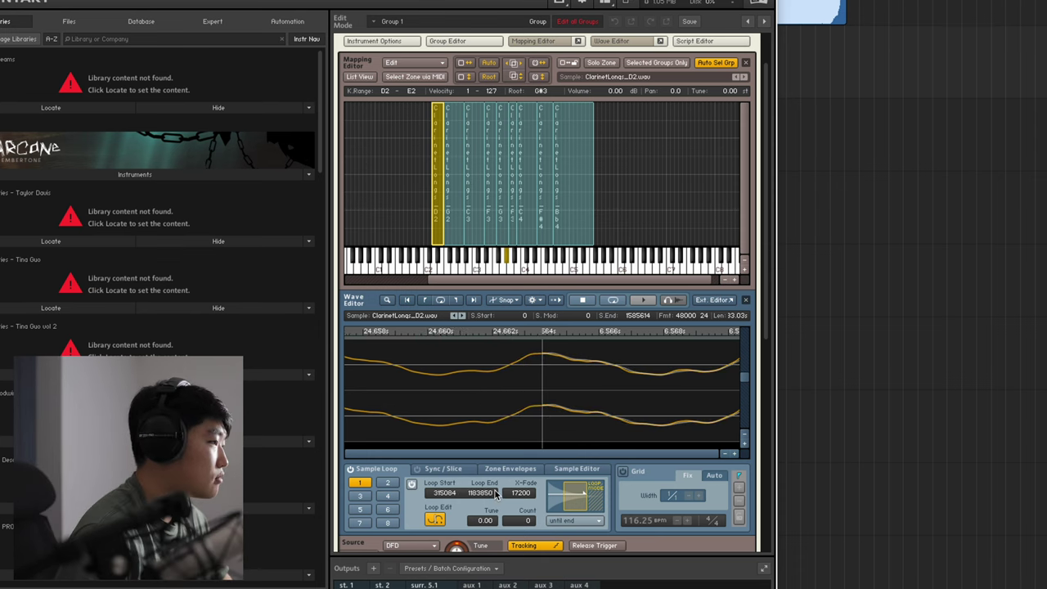
pyautogui.scroll(1, 495, 495)
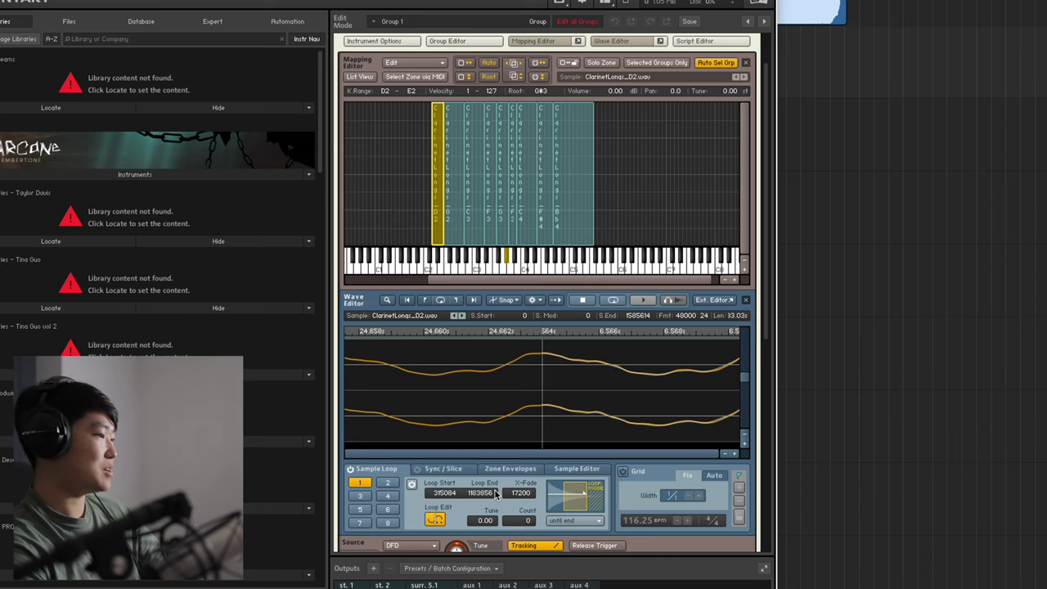
# Step: Check the D2 loop join in Loop Edit, return to the full waveform, and set the zone's root key to D2
pyautogui.click(433, 519)
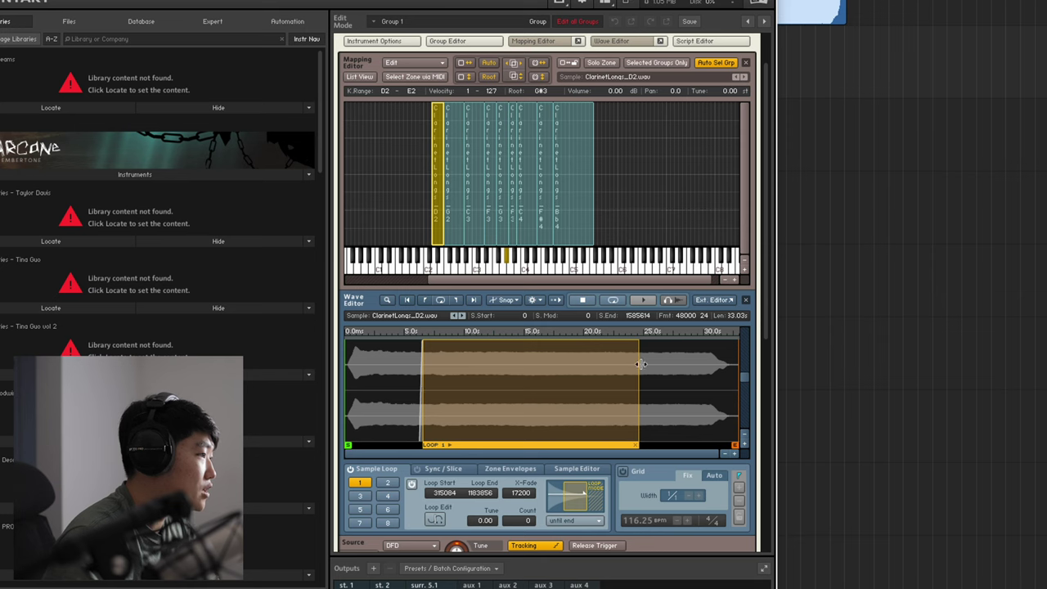
pyautogui.click(436, 520)
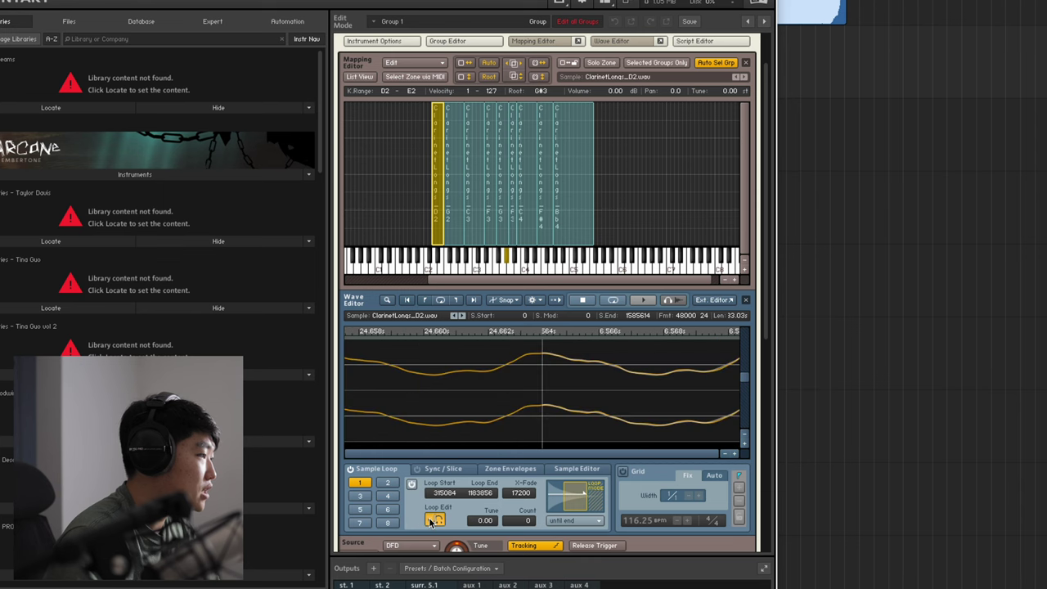
pyautogui.click(433, 520)
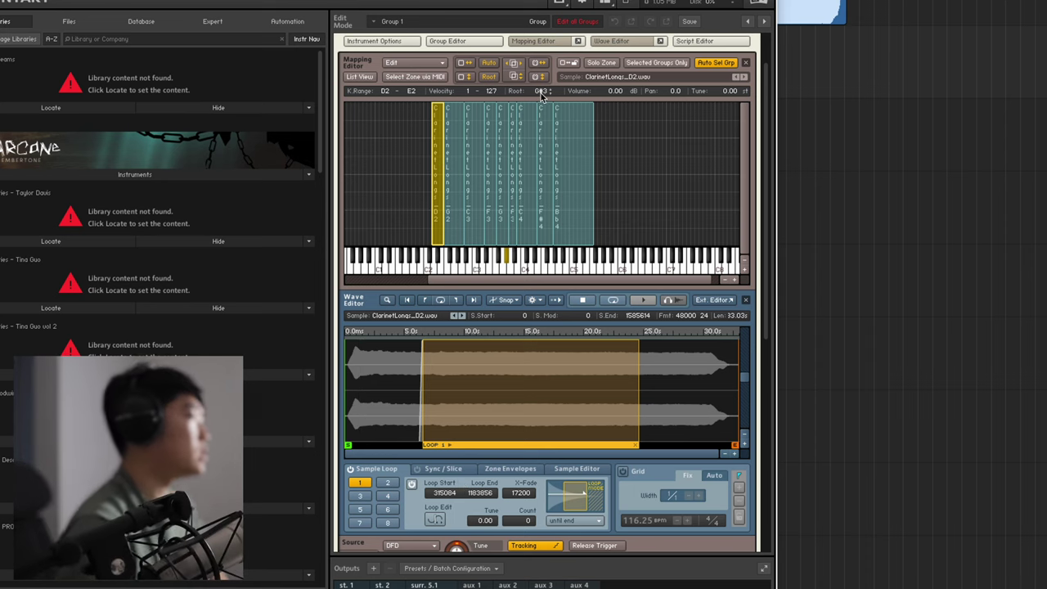
pyautogui.scroll(-4, 548, 93)
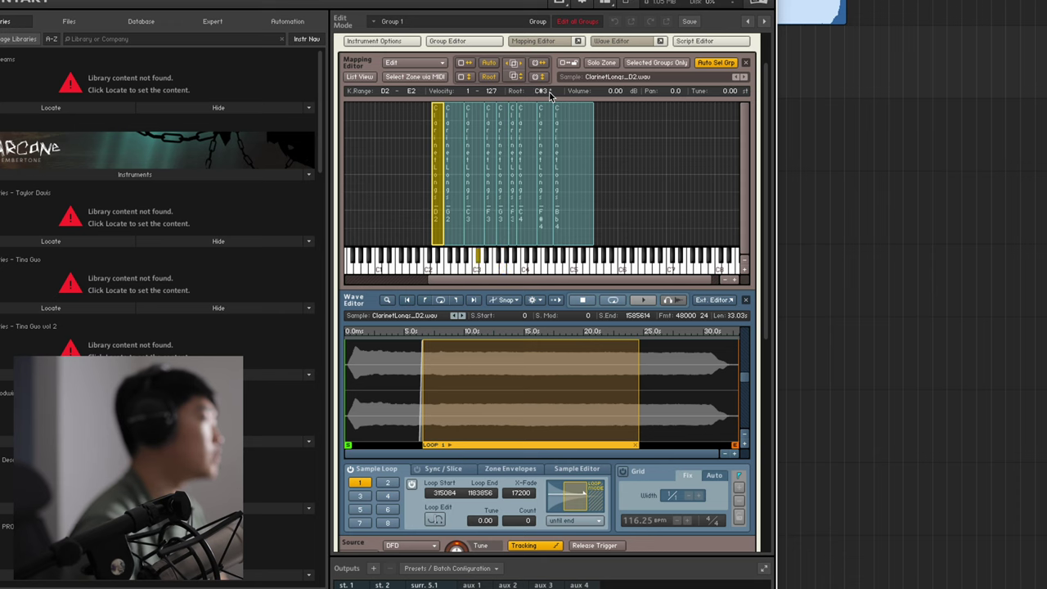
pyautogui.scroll(-9, 550, 95)
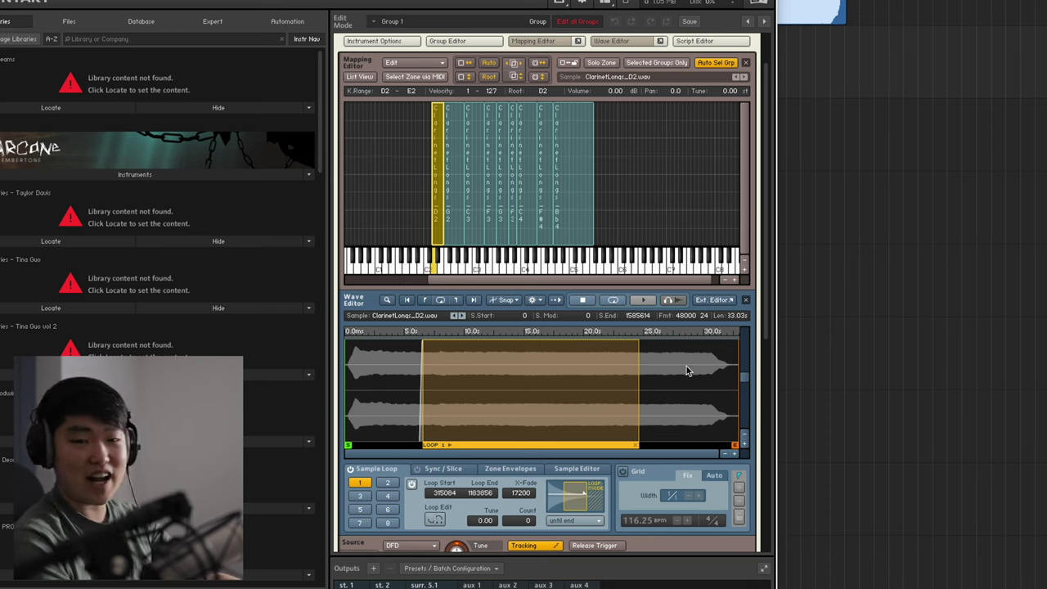
# Step: Select the G2 zone, magnify its waveform vertically, and set the sample start to 15756
pyautogui.click(458, 182)
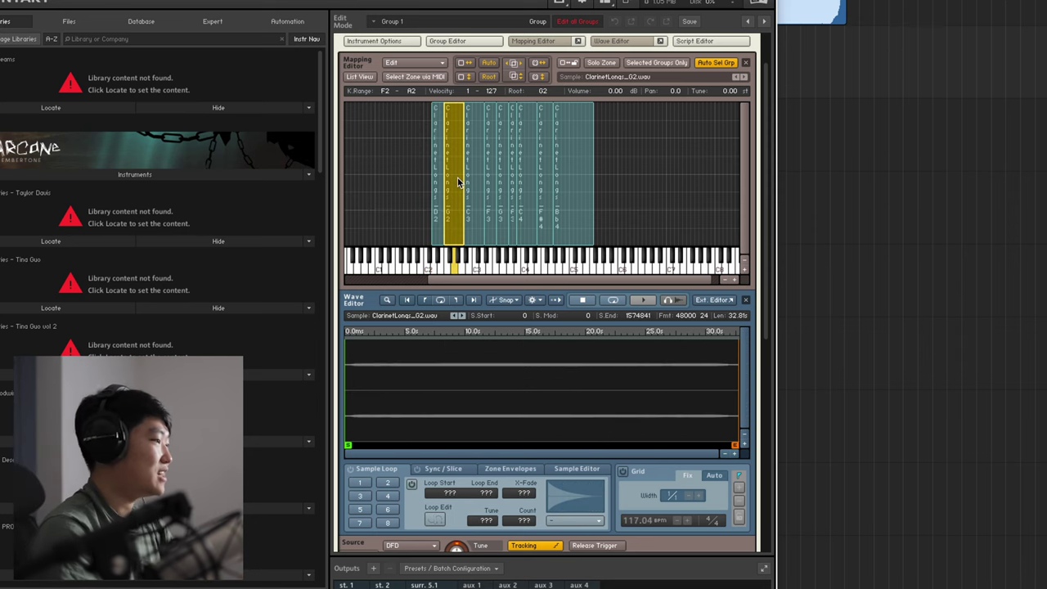
pyautogui.click(745, 445)
pyautogui.click(744, 445)
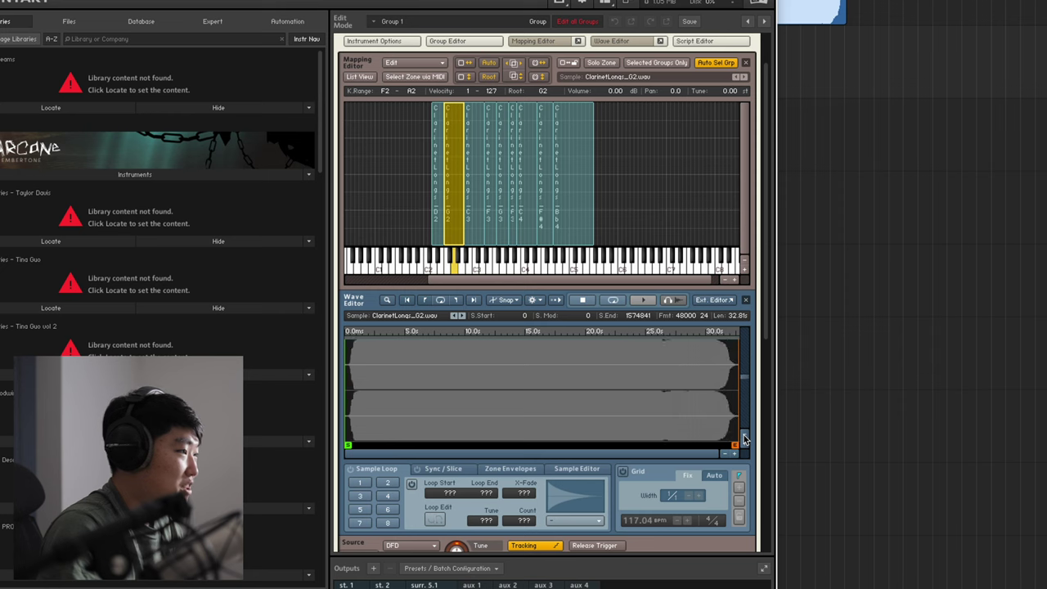
pyautogui.click(745, 439)
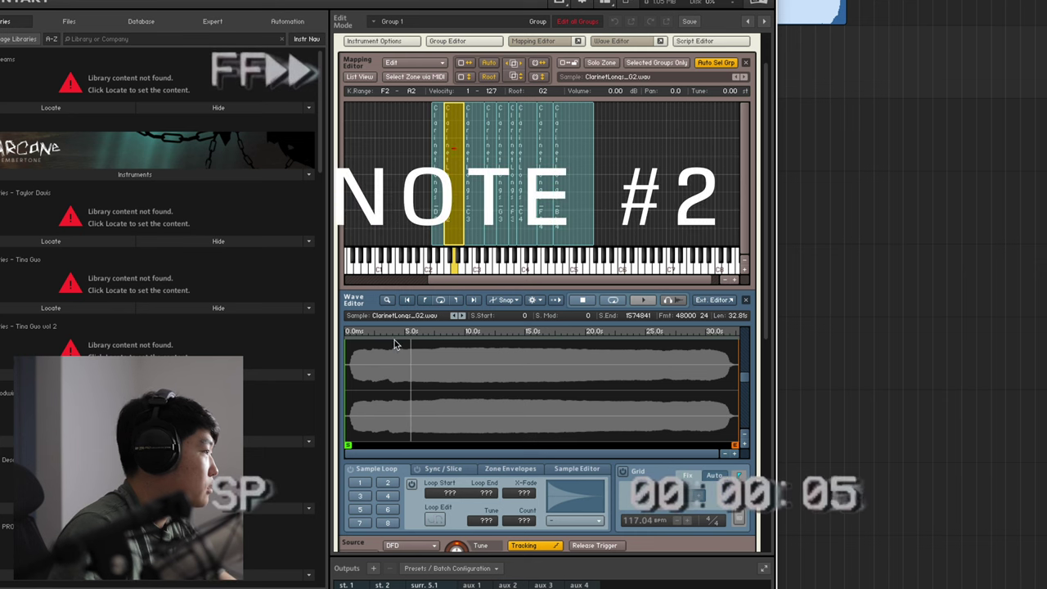
pyautogui.moveTo(527, 318); pyautogui.dragTo(530, 278)
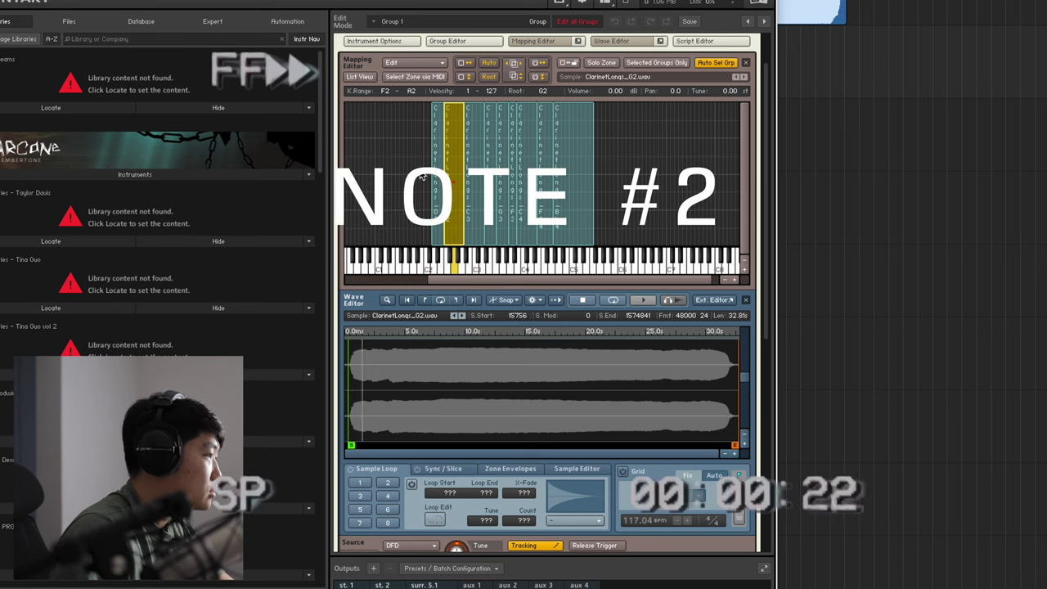
pyautogui.click(455, 316)
pyautogui.click(462, 316)
# Step: Enable loop 1 on the G2 sample and span it over the sustain, from about 246924 to about 1085625
pyautogui.click(359, 482)
pyautogui.moveTo(350, 420); pyautogui.dragTo(387, 425)
pyautogui.moveTo(735, 421); pyautogui.dragTo(638, 420)
pyautogui.moveTo(387, 415); pyautogui.dragTo(406, 414)
pyautogui.moveTo(638, 413); pyautogui.dragTo(615, 413)
# Step: Adjust the snap option and fine-tune G2's loop 1 in Loop Edit to start 246954 and end 1086027, with a crossfade of 18800
pyautogui.click(508, 301)
pyautogui.click(514, 313)
pyautogui.click(434, 518)
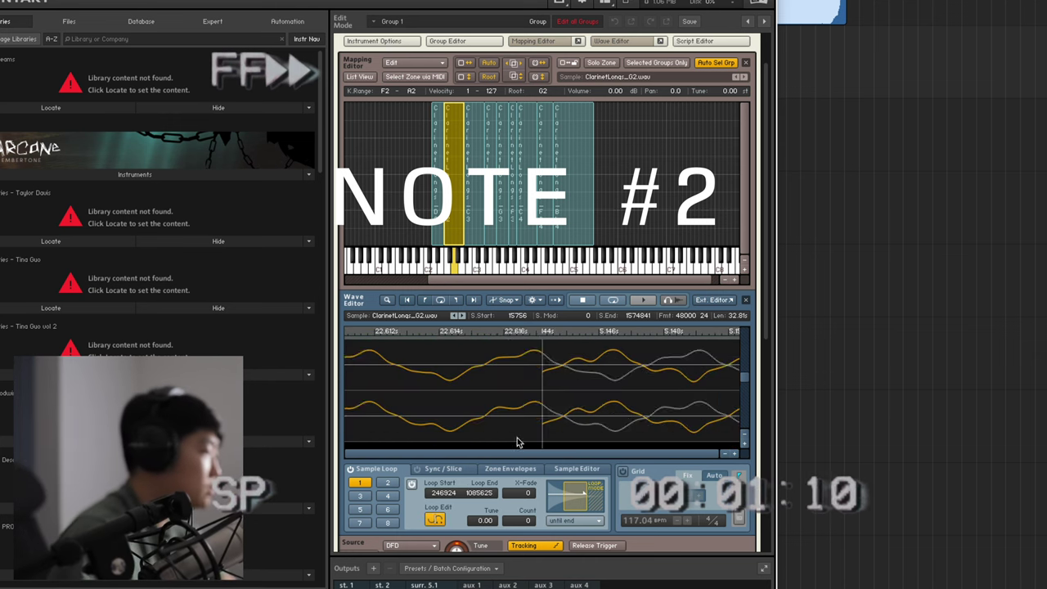
pyautogui.moveTo(489, 494); pyautogui.dragTo(494, 487)
pyautogui.moveTo(456, 496); pyautogui.dragTo(459, 489)
pyautogui.click(435, 518)
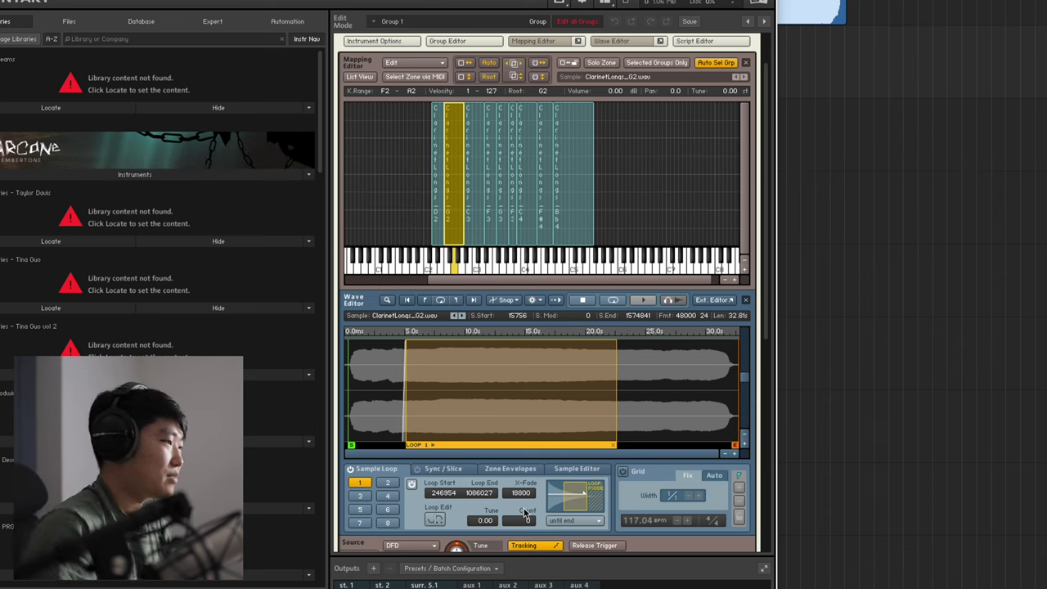
# Step: Shorten G2's loop 1 and align its end to 935361 in Loop Edit
pyautogui.moveTo(616, 364); pyautogui.dragTo(578, 366)
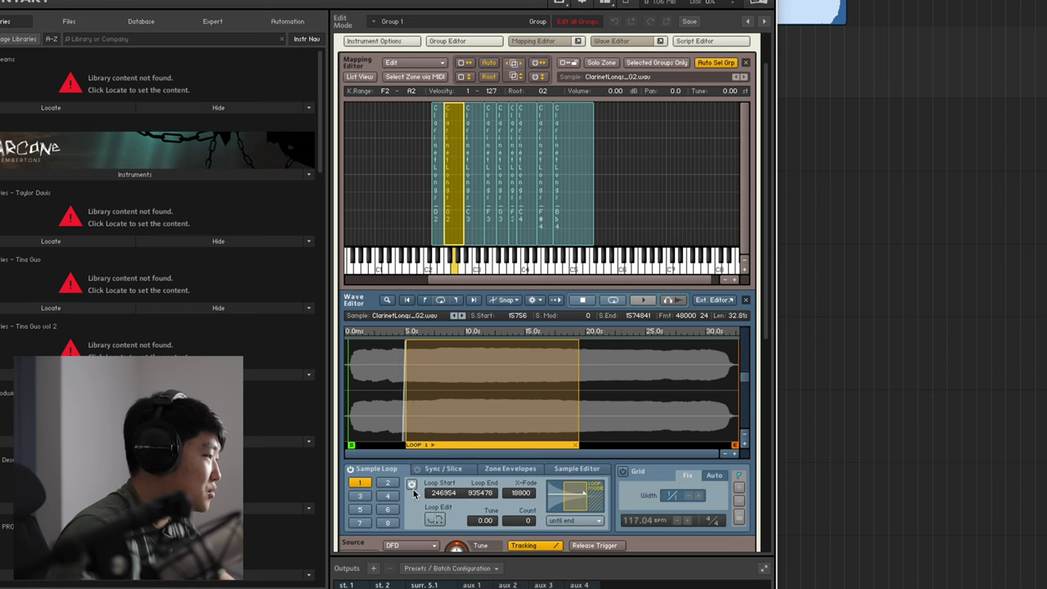
pyautogui.click(434, 519)
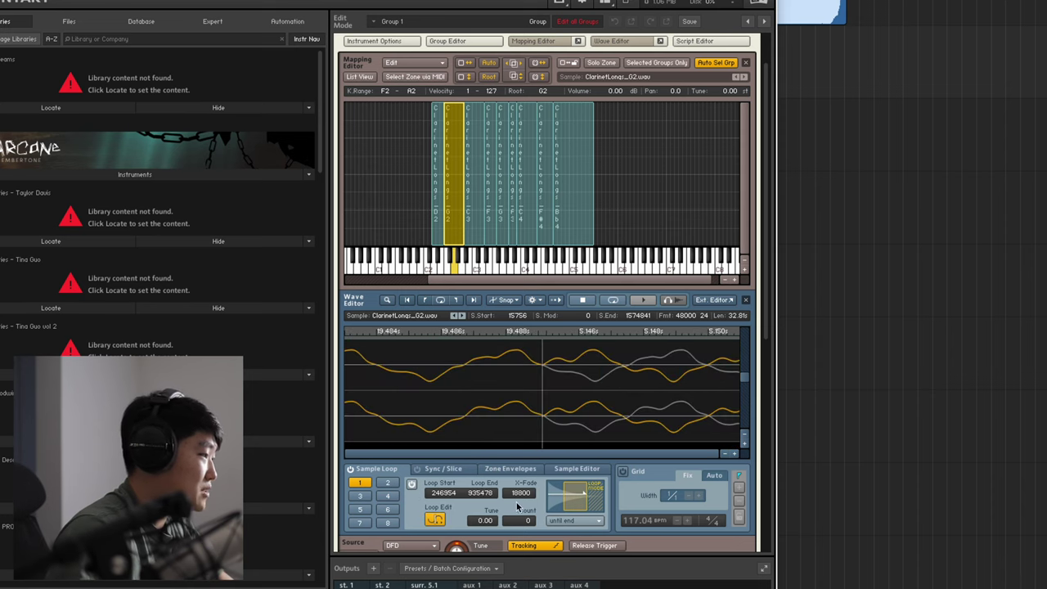
pyautogui.moveTo(495, 494); pyautogui.dragTo(495, 495)
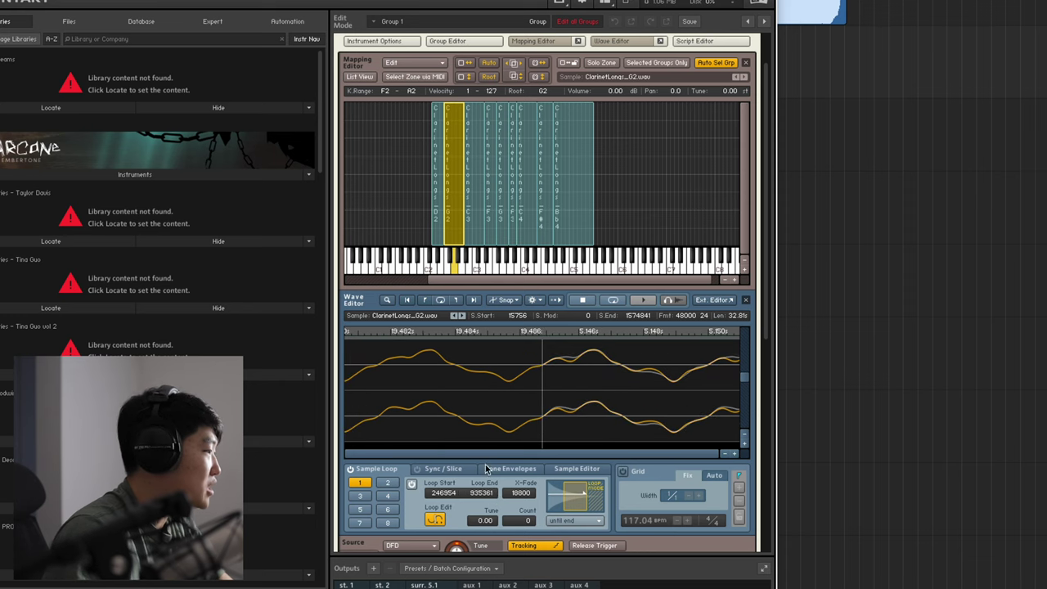
pyautogui.click(436, 521)
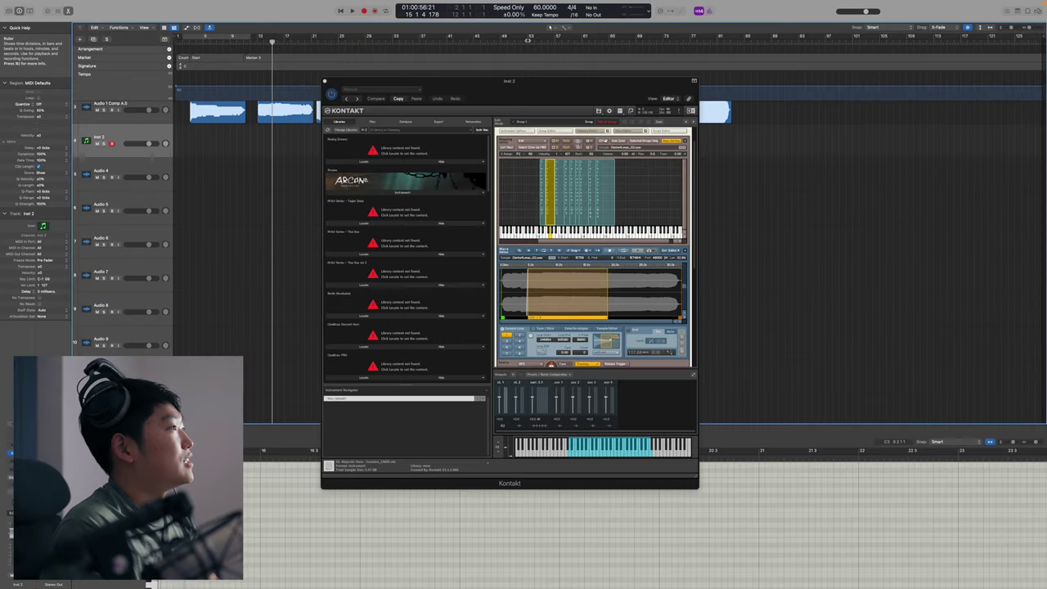
# Step: Reposition G2's loop 1 to run from about 8 s to about 24 s and check the join in Loop Edit
pyautogui.moveTo(531, 102); pyautogui.dragTo(590, 125)
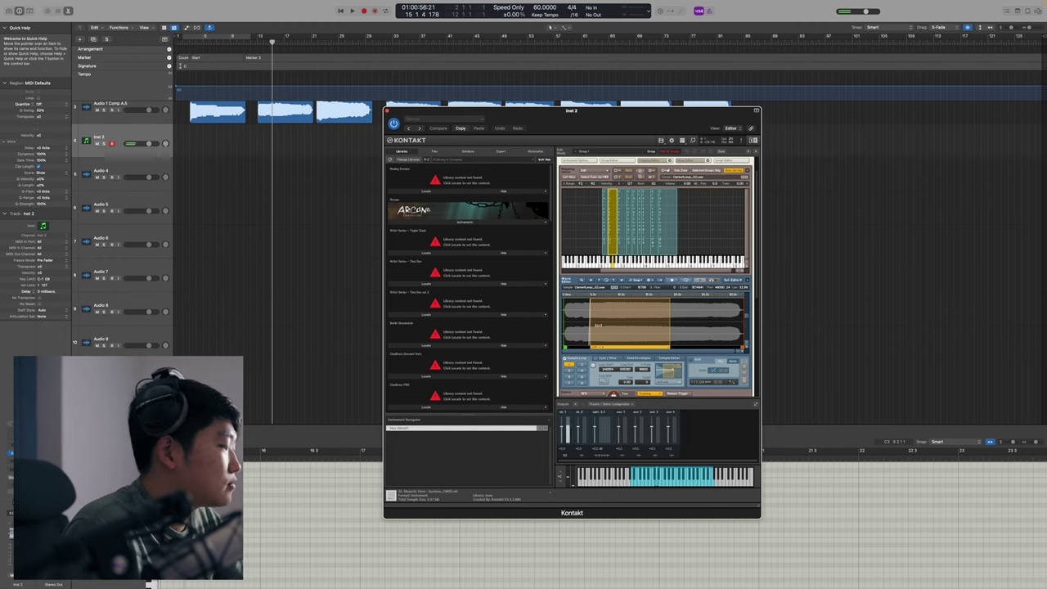
pyautogui.moveTo(590, 327); pyautogui.dragTo(607, 334)
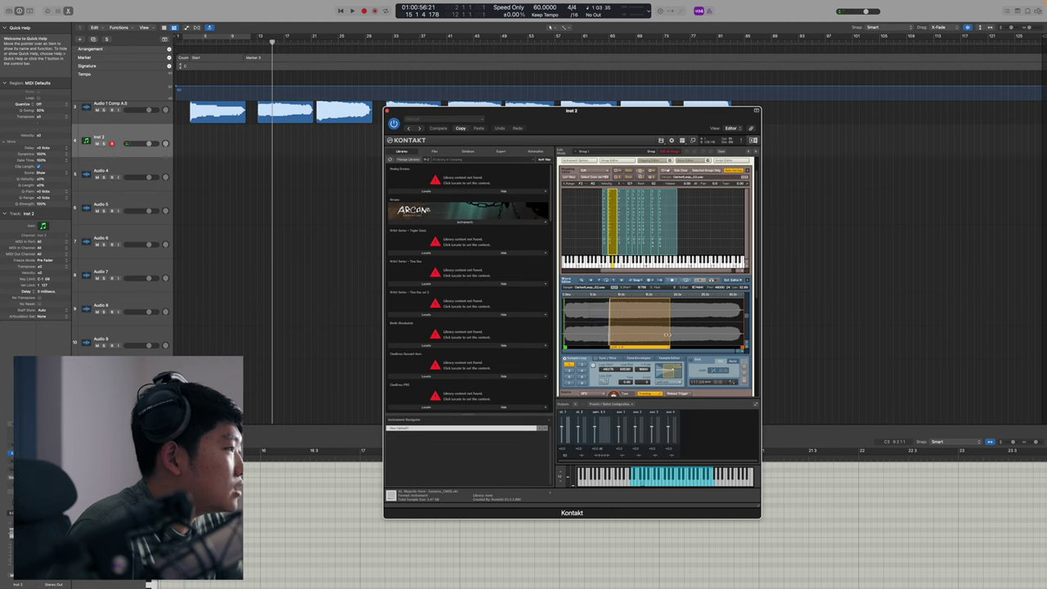
pyautogui.moveTo(666, 333); pyautogui.dragTo(693, 339)
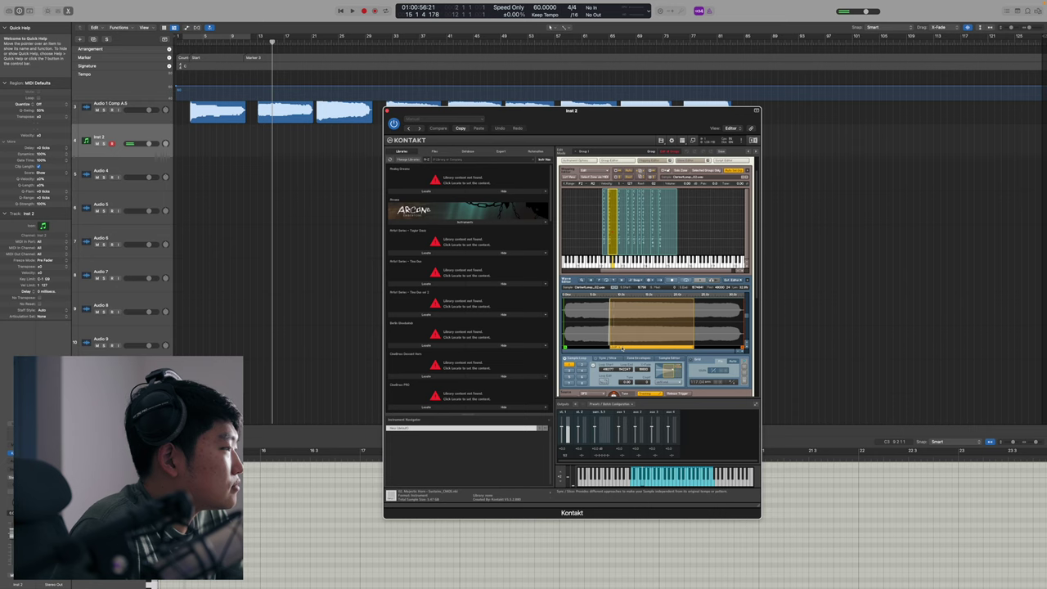
pyautogui.click(604, 382)
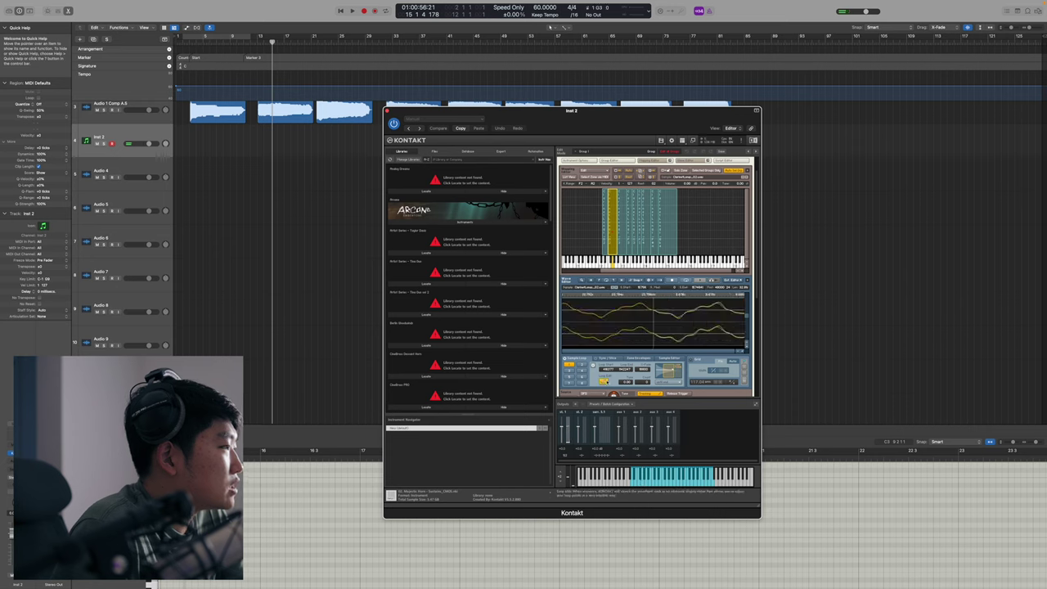
pyautogui.click(603, 381)
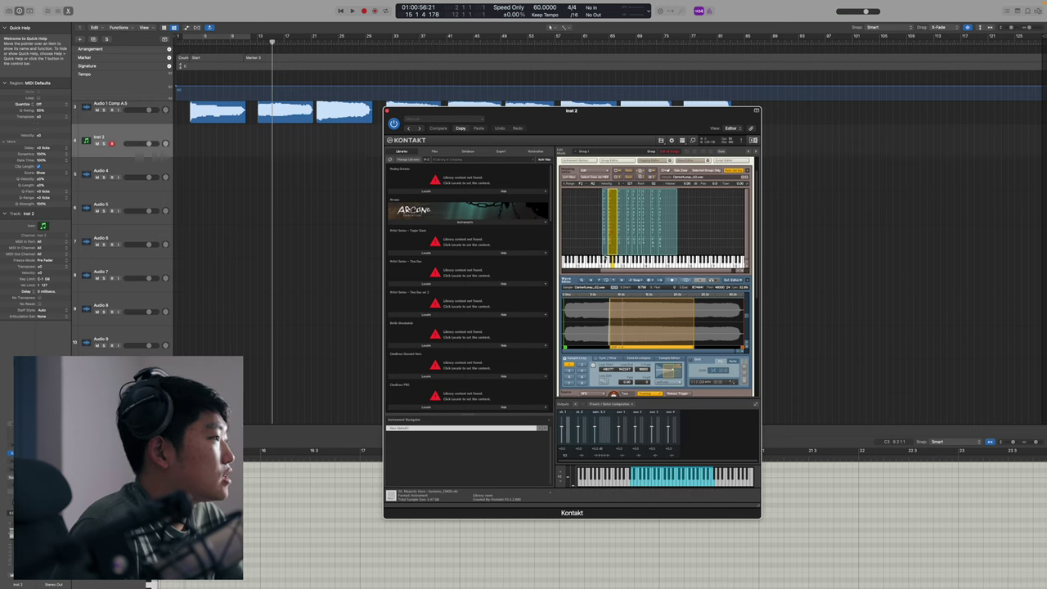
# Step: For the C3 zone, set the sample start to 4772 and enable loop 1 from 528767 to about 1118410
pyautogui.click(621, 246)
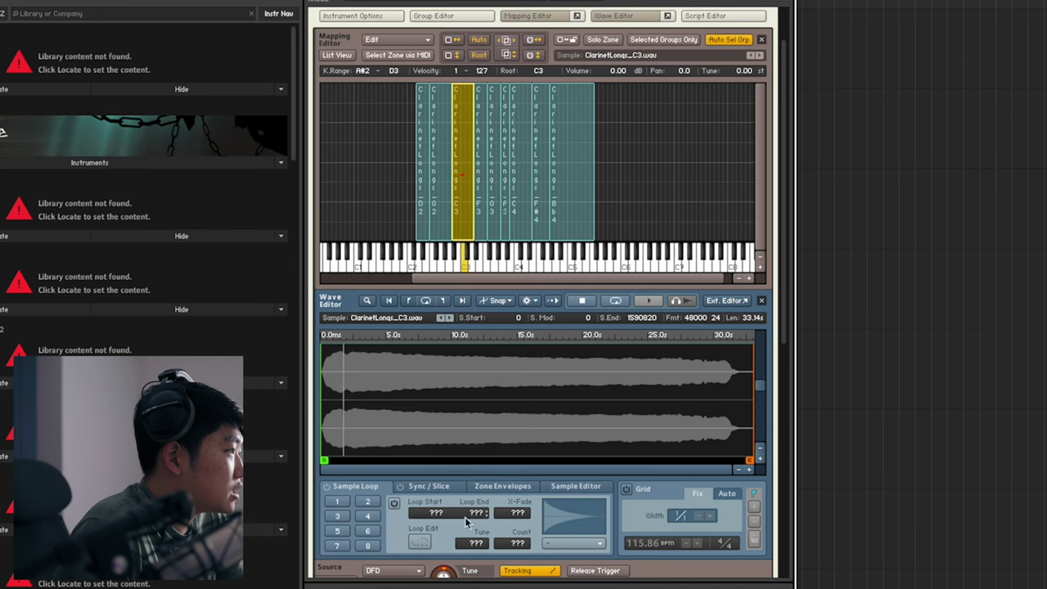
pyautogui.moveTo(521, 314); pyautogui.dragTo(518, 314)
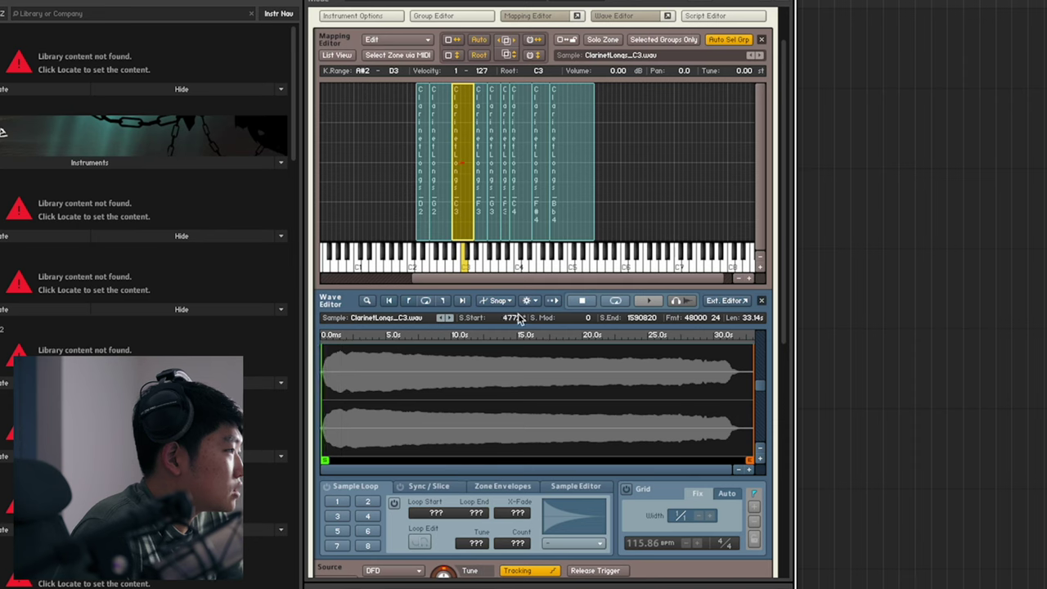
pyautogui.click(393, 503)
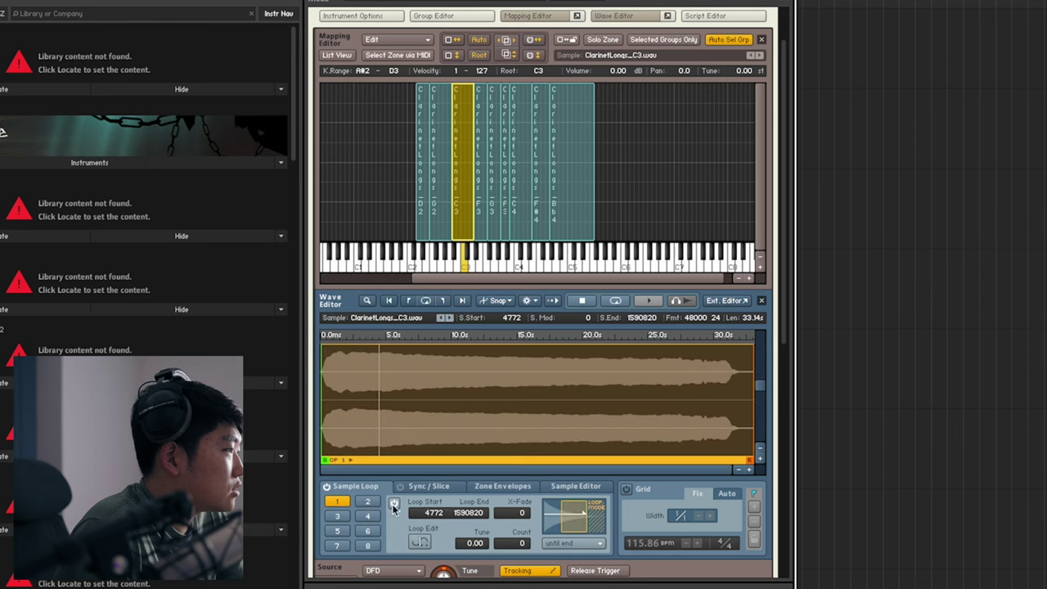
pyautogui.moveTo(326, 413); pyautogui.dragTo(464, 413)
pyautogui.moveTo(751, 437); pyautogui.dragTo(627, 437)
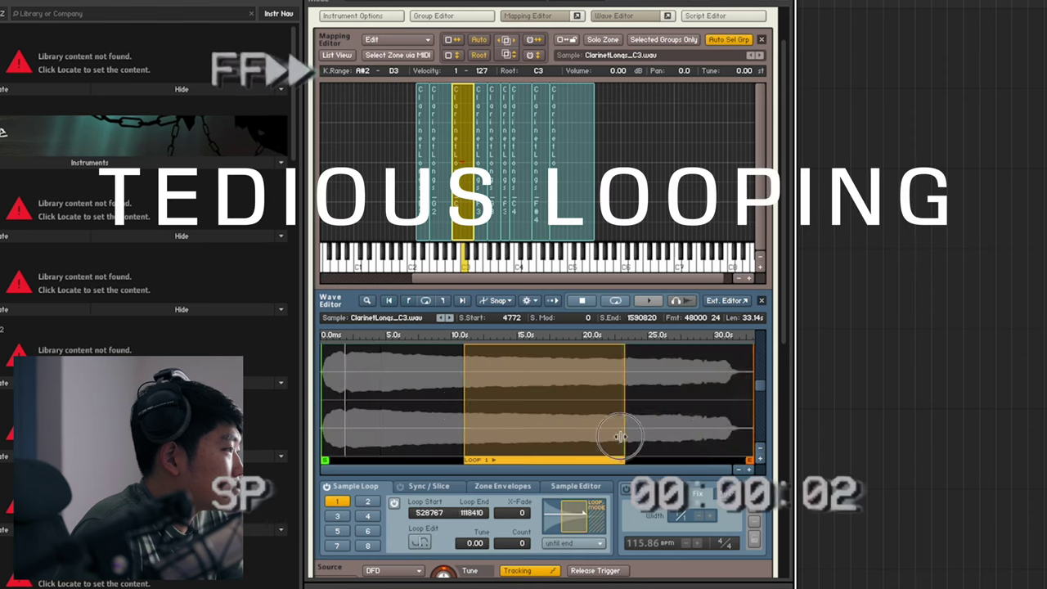
# Step: Fine-tune C3's loop 1 end to 1123584 in Loop Edit and set the crossfade to 14300
pyautogui.click(419, 541)
pyautogui.moveTo(489, 510); pyautogui.dragTo(530, 517)
pyautogui.click(419, 542)
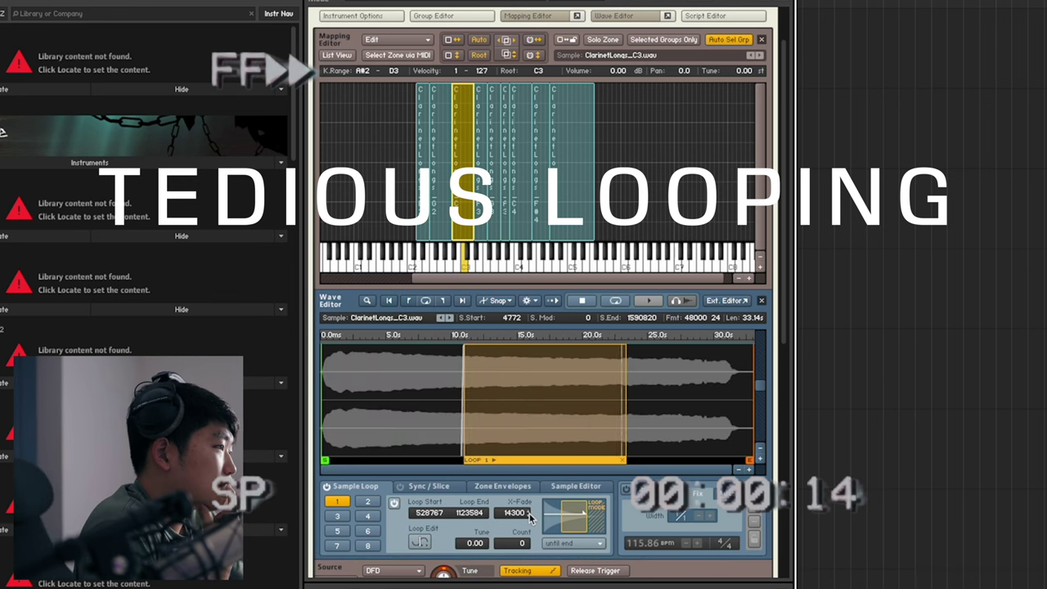
# Step: For the F3 zone, set the sample start to 4684 and enable loop 1 from about 9 s to about 26 s
pyautogui.click(481, 139)
pyautogui.moveTo(521, 321); pyautogui.dragTo(521, 314)
pyautogui.click(393, 503)
pyautogui.moveTo(324, 360); pyautogui.dragTo(447, 360)
pyautogui.moveTo(751, 377); pyautogui.dragTo(666, 377)
# Step: Align F3's loop 1 end to 1246990 in Loop Edit and set the crossfade to 14100
pyautogui.click(420, 542)
pyautogui.moveTo(488, 512); pyautogui.dragTo(429, 516)
pyautogui.click(420, 542)
pyautogui.moveTo(512, 513); pyautogui.dragTo(521, 442)
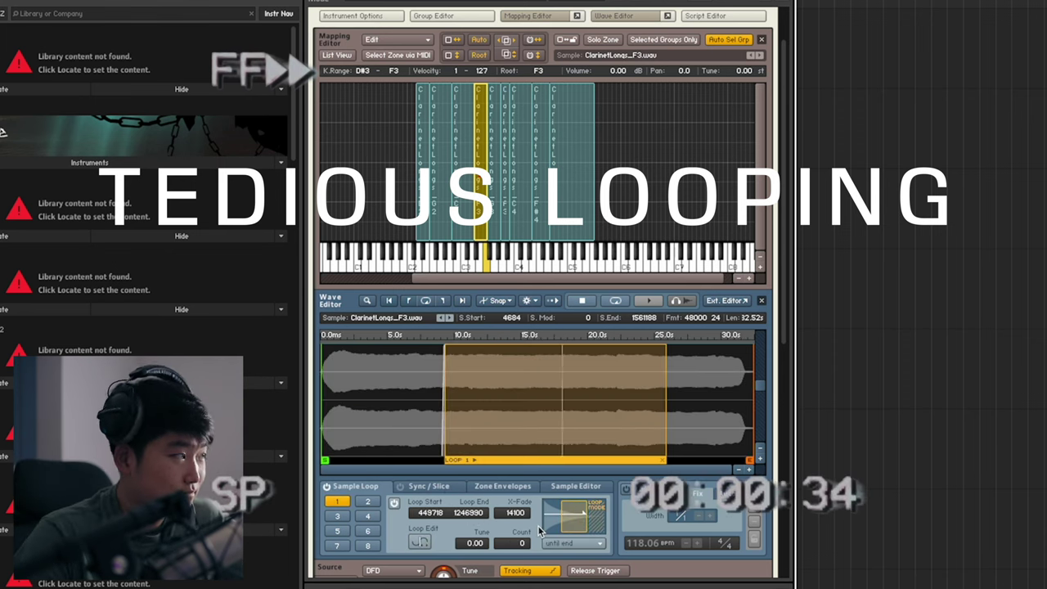
# Step: For the G3 zone, set the sample start to 5216 and enable loop 1 from about 516384 to 1287840 with a crossfade of 11200
pyautogui.click(494, 163)
pyautogui.moveTo(324, 461); pyautogui.dragTo(327, 461)
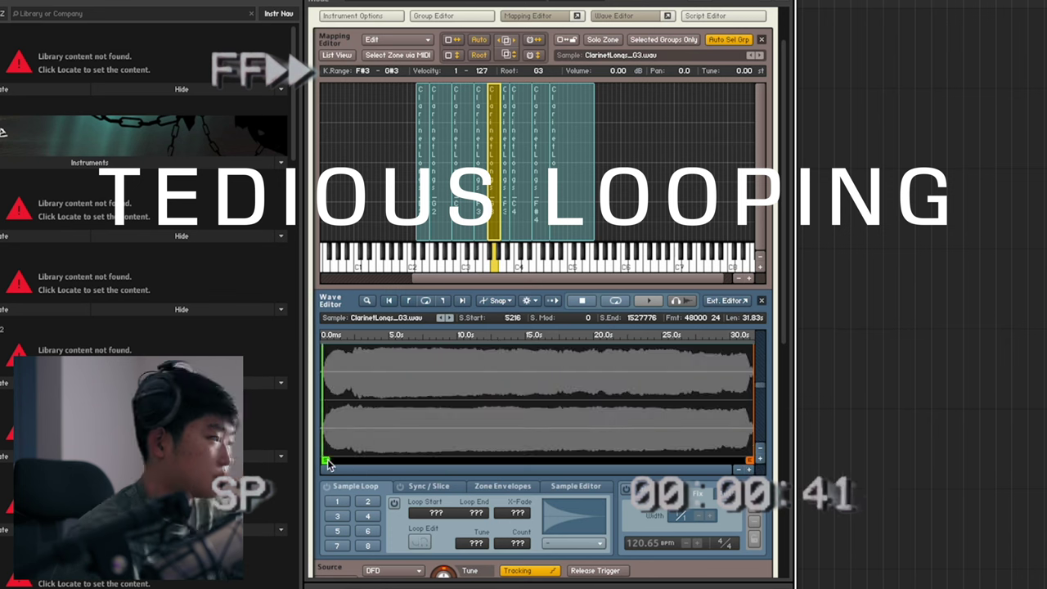
pyautogui.click(337, 500)
pyautogui.moveTo(325, 409); pyautogui.dragTo(466, 409)
pyautogui.moveTo(750, 377); pyautogui.dragTo(680, 377)
pyautogui.moveTo(512, 513); pyautogui.dragTo(514, 435)
# Step: Fine-tune G3's loop 1 in Loop Edit to start 516113 and end 1287811 so the waveforms line up
pyautogui.click(420, 541)
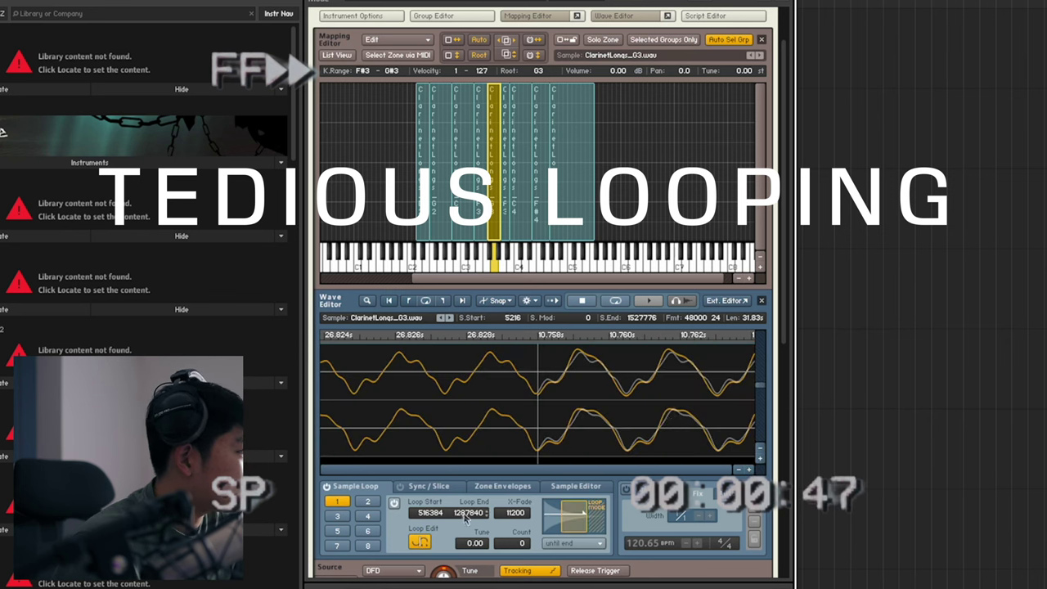
pyautogui.moveTo(465, 516); pyautogui.dragTo(465, 520)
pyautogui.moveTo(437, 513); pyautogui.dragTo(430, 540)
pyautogui.click(423, 542)
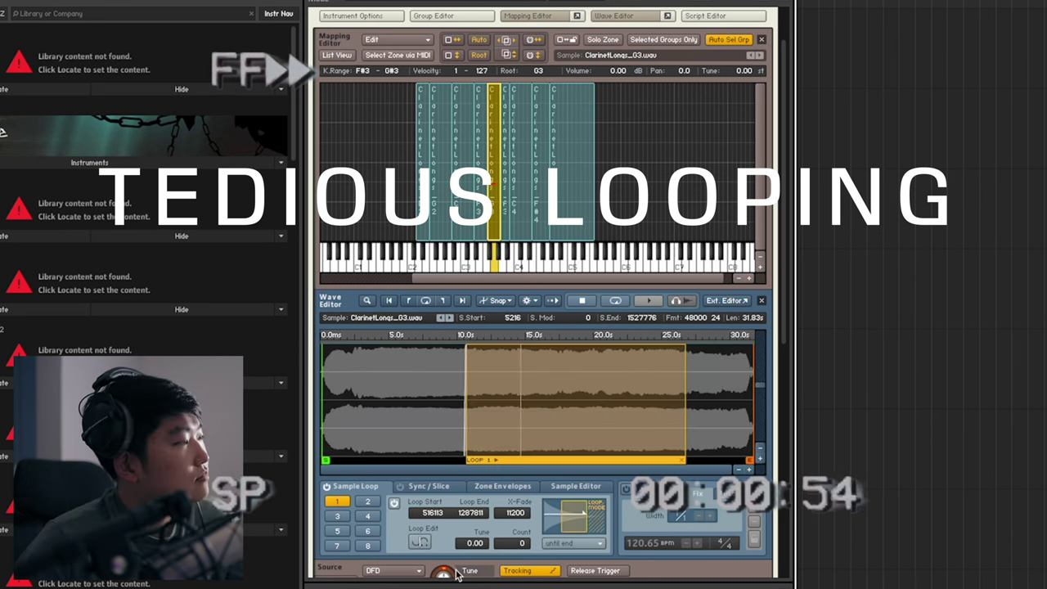
# Step: For the A3 zone, set the sample start to 2367 and enable loop 1 from about 5 s to about 21 s
pyautogui.click(504, 163)
pyautogui.click(337, 500)
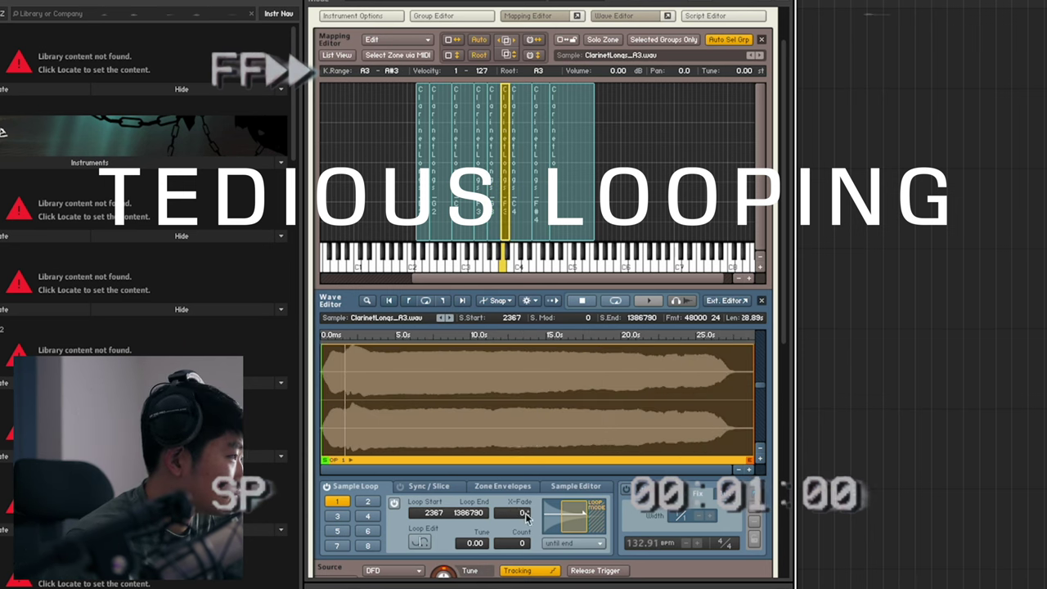
pyautogui.moveTo(324, 383); pyautogui.dragTo(391, 383)
pyautogui.moveTo(751, 369); pyautogui.dragTo(638, 368)
# Step: Fine-tune A3's loop 1 in Loop Edit to start 229495 and end about 1019987, with a crossfade of 14200
pyautogui.click(419, 542)
pyautogui.moveTo(442, 513); pyautogui.dragTo(442, 523)
pyautogui.moveTo(479, 512); pyautogui.dragTo(483, 521)
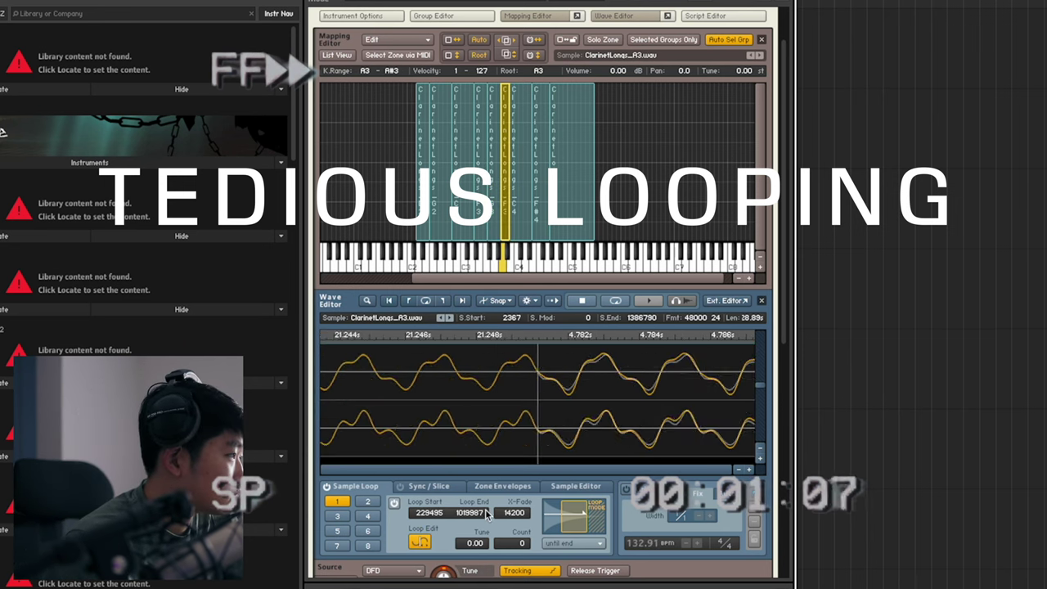
pyautogui.click(420, 541)
# Step: For the C4 zone, set the sample start to 2707 and enable loop 1 from about 13 s to about 28 s with a crossfade of 10500
pyautogui.click(521, 164)
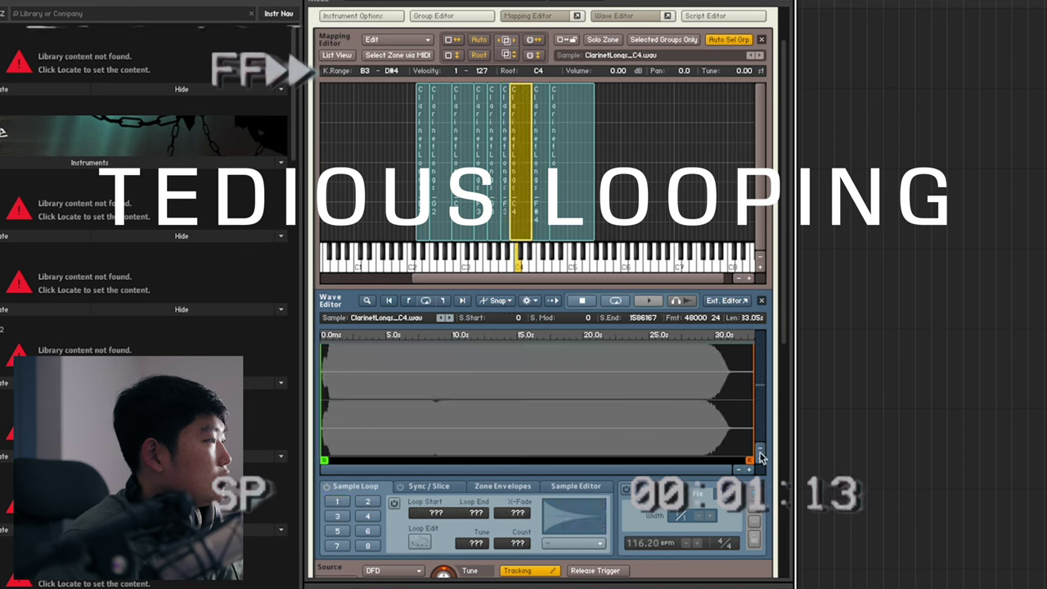
pyautogui.click(337, 501)
pyautogui.moveTo(514, 513); pyautogui.dragTo(512, 441)
pyautogui.moveTo(324, 356); pyautogui.dragTo(496, 357)
pyautogui.moveTo(750, 357); pyautogui.dragTo(684, 356)
# Step: Adjust the snap option and align C4's loop 1 in Loop Edit at start 641559 and end 1331632
pyautogui.click(498, 301)
pyautogui.click(499, 314)
pyautogui.click(420, 542)
pyautogui.click(420, 542)
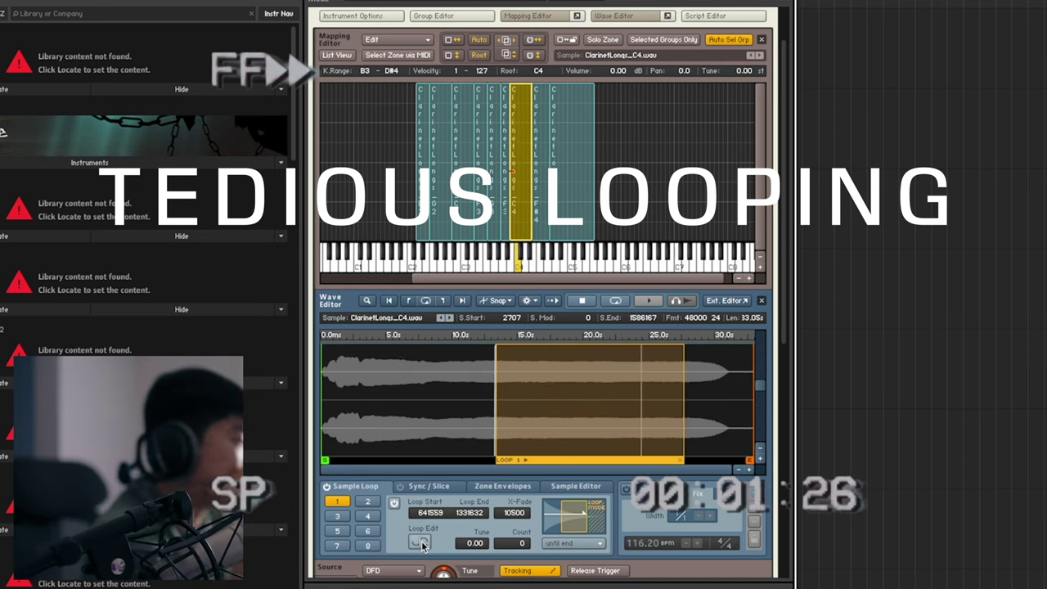
# Step: Select the F#4 zone and enable loop 1 over its sustained part, from 517825 to 1272616
pyautogui.click(537, 184)
pyautogui.click(337, 501)
pyautogui.moveTo(323, 423); pyautogui.dragTo(476, 423)
pyautogui.moveTo(751, 423); pyautogui.dragTo(701, 423)
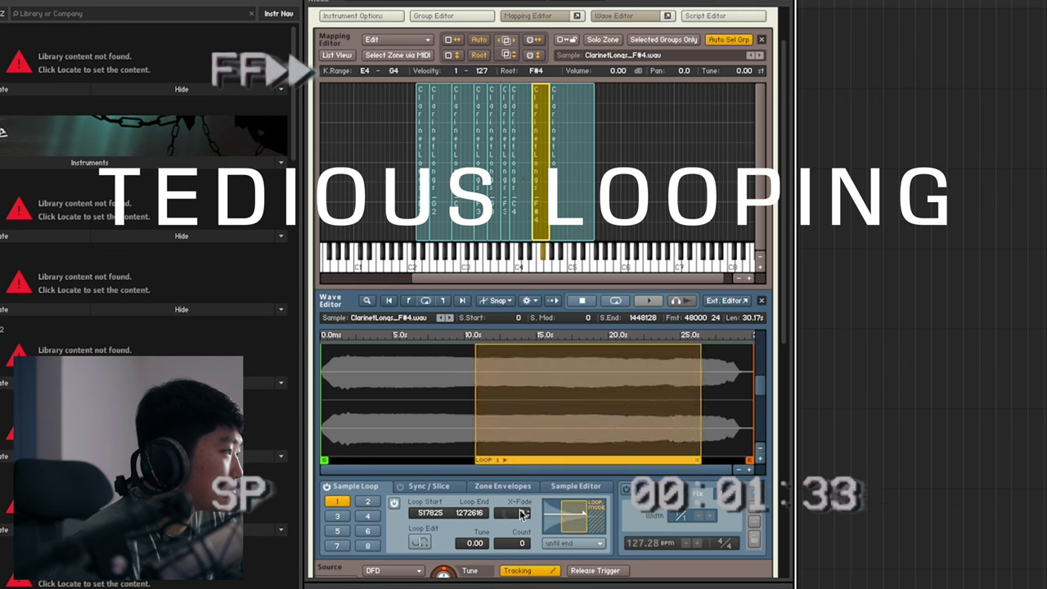
# Step: Set F#4's loop crossfade to 11400 and fine-tune loop 1 in Loop Edit to start 517811 and end 1272570
pyautogui.moveTo(521, 514); pyautogui.dragTo(522, 479)
pyautogui.click(420, 542)
pyautogui.moveTo(482, 512); pyautogui.dragTo(483, 527)
pyautogui.moveTo(438, 513); pyautogui.dragTo(437, 523)
pyautogui.click(420, 541)
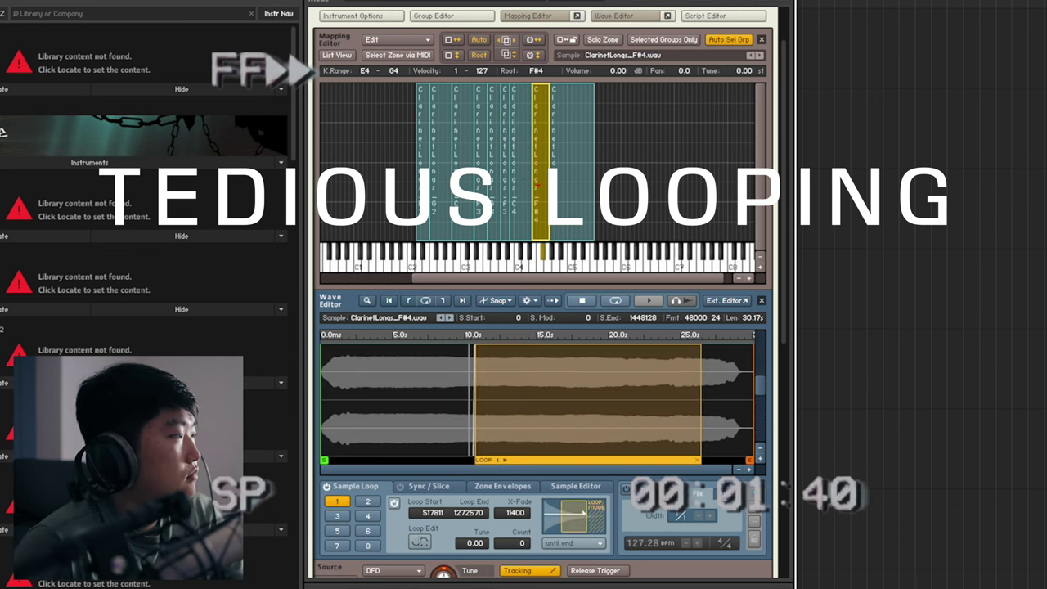
# Step: Select the Bb4 zone and enable loop 1 over its sustained part with a crossfade of 12600
pyautogui.click(572, 180)
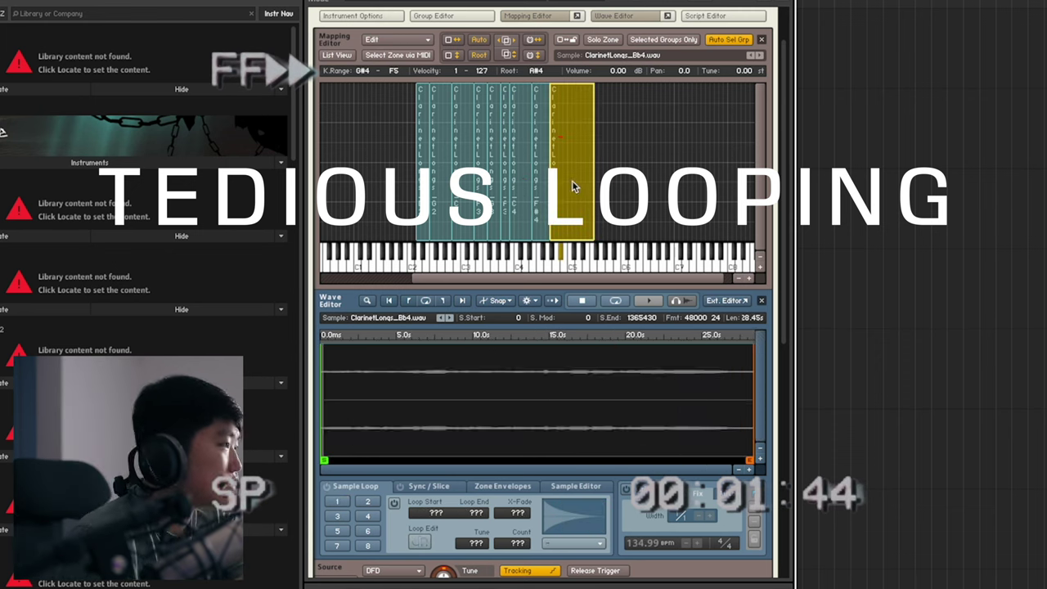
pyautogui.click(395, 504)
pyautogui.moveTo(323, 422); pyautogui.dragTo(445, 303)
pyautogui.moveTo(751, 423); pyautogui.dragTo(692, 423)
pyautogui.moveTo(468, 423); pyautogui.dragTo(421, 423)
pyautogui.moveTo(692, 423); pyautogui.dragTo(679, 422)
pyautogui.moveTo(513, 513); pyautogui.dragTo(513, 478)
# Step: Fine-tune Bb4's loop 1 in Loop Edit to start 331252 and end 1088018
pyautogui.click(420, 542)
pyautogui.moveTo(438, 513); pyautogui.dragTo(445, 513)
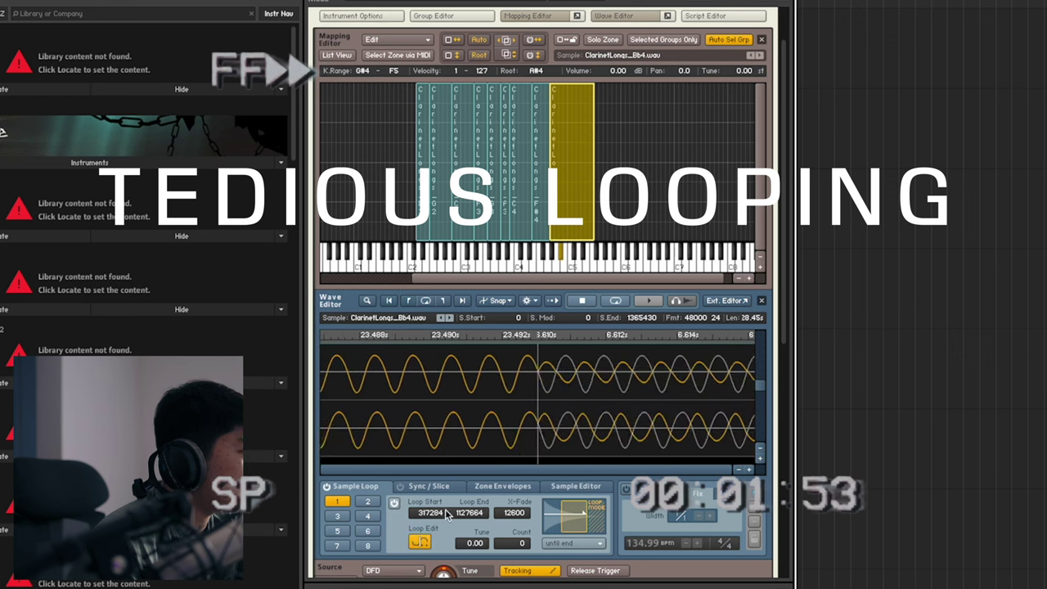
pyautogui.click(419, 541)
pyautogui.click(420, 541)
pyautogui.moveTo(424, 441)
pyautogui.mouseDown()
pyautogui.moveTo(391, 442)
pyautogui.moveTo(425, 446)
pyautogui.mouseUp()
pyautogui.click(420, 542)
pyautogui.click(419, 541)
pyautogui.click(420, 542)
pyautogui.click(420, 541)
pyautogui.click(420, 542)
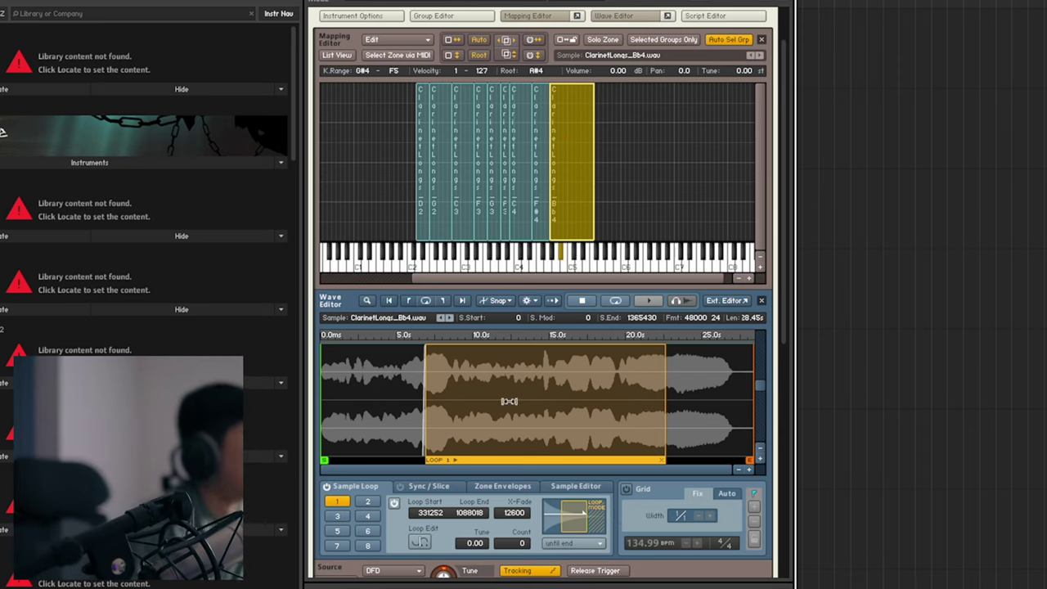
pyautogui.scroll(-2, 508, 401)
pyautogui.scroll(3, 508, 400)
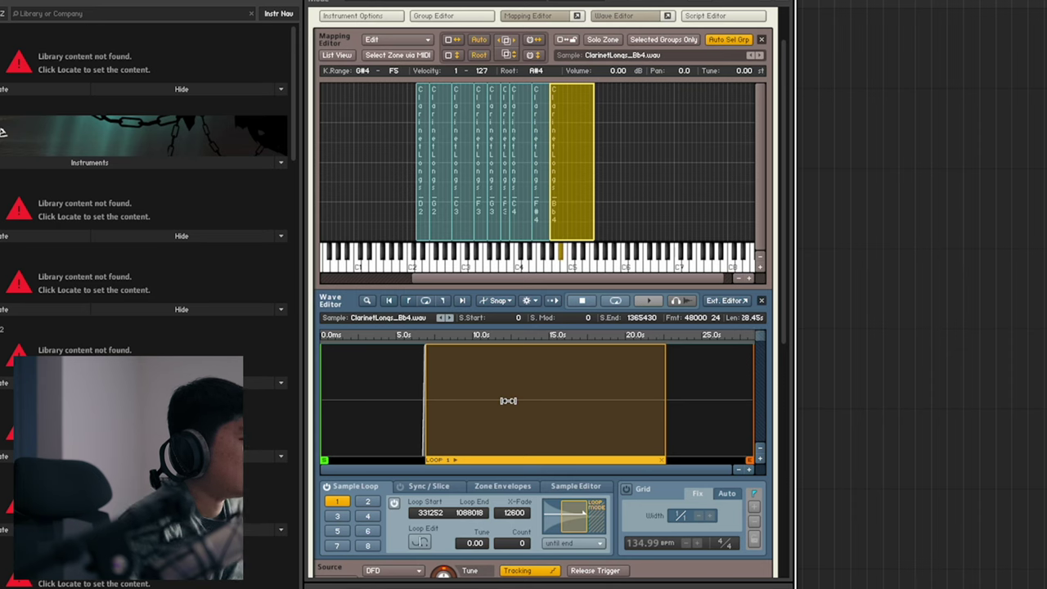
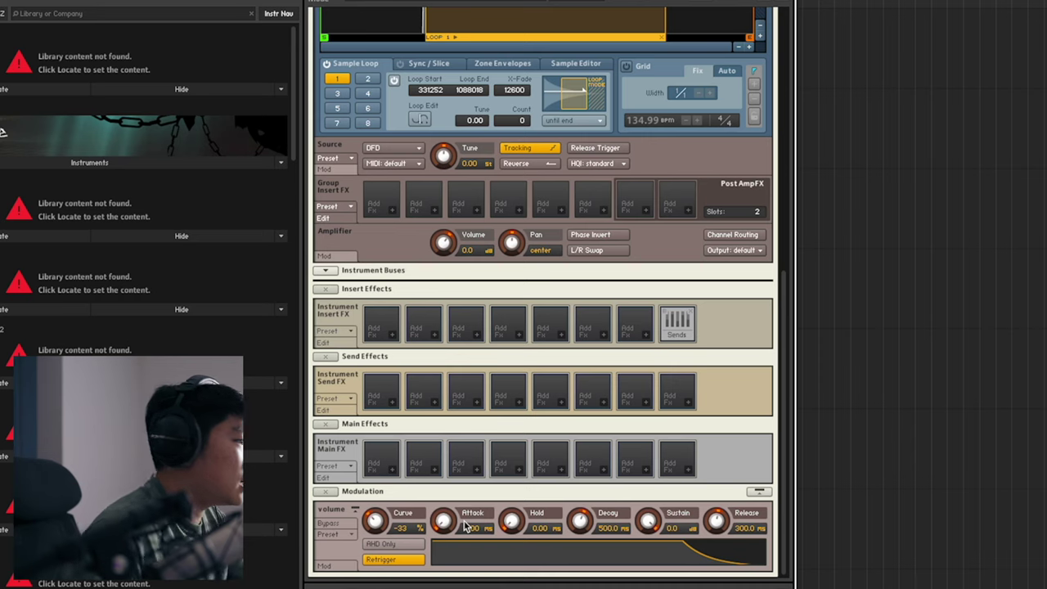
# Step: Set the volume envelope's attack to 18.3 ms and its release to 436.1 ms
pyautogui.moveTo(446, 524); pyautogui.dragTo(427, 497)
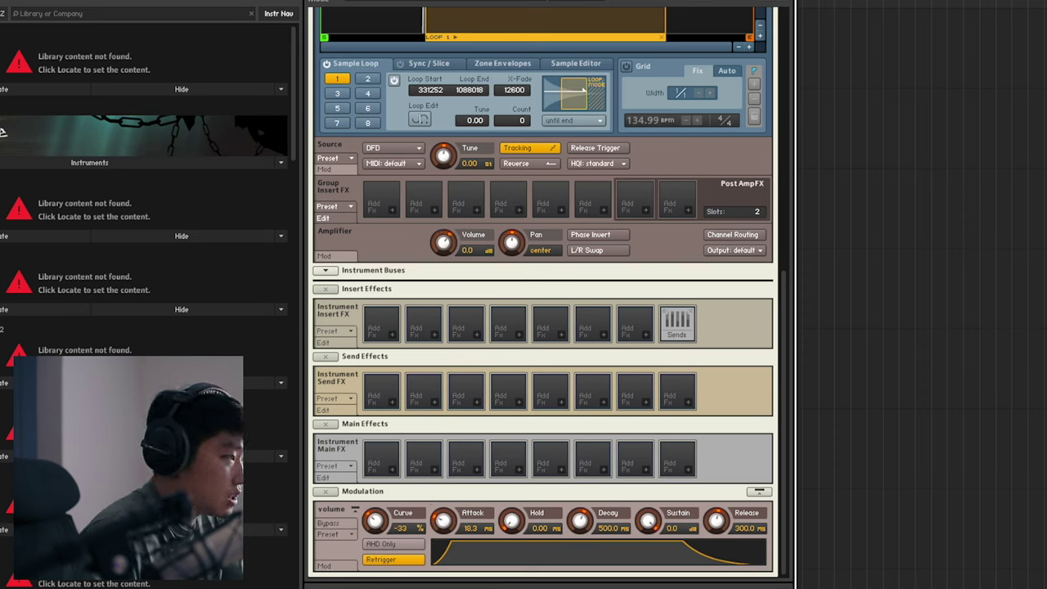
pyautogui.moveTo(714, 523)
pyautogui.mouseDown()
pyautogui.moveTo(705, 528)
pyautogui.moveTo(708, 506)
pyautogui.mouseUp()
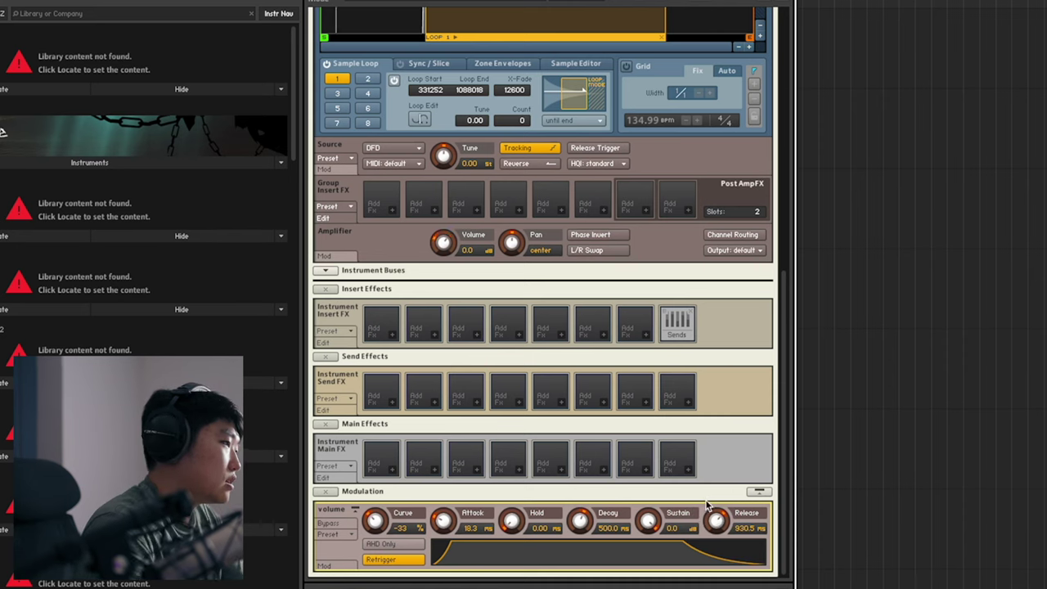
pyautogui.moveTo(715, 521); pyautogui.dragTo(715, 530)
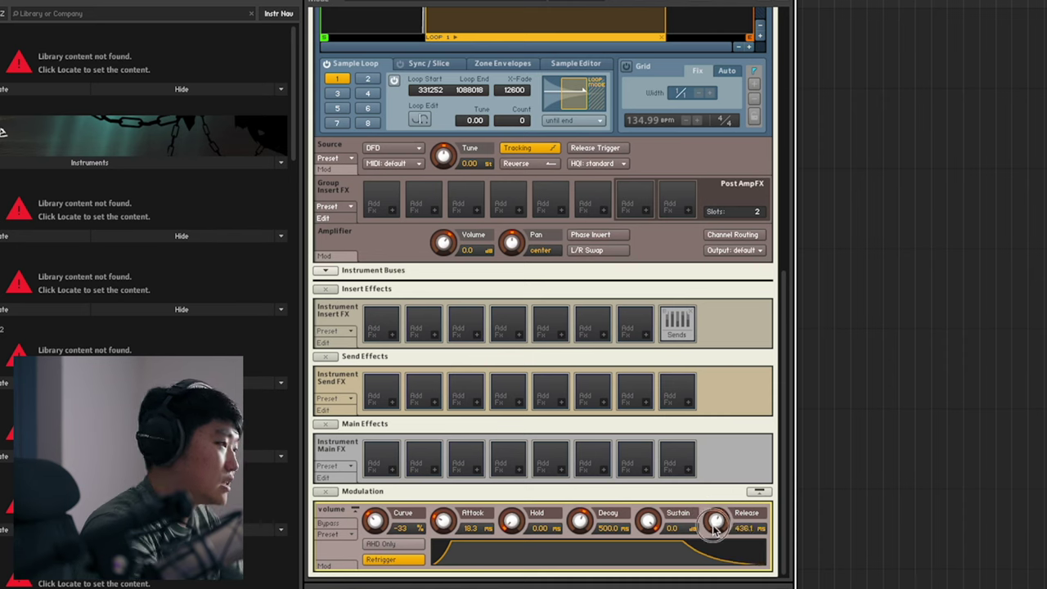
# Step: Add a reverb to the first instrument insert slot, set to Hall with a time of 2.8k ms
pyautogui.click(391, 335)
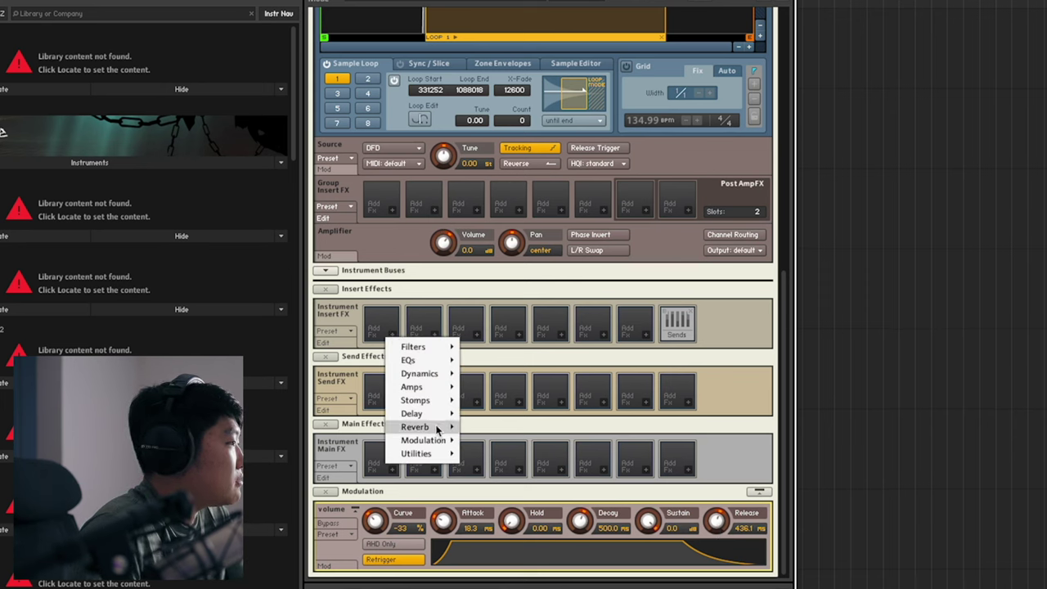
pyautogui.moveTo(440, 427)
pyautogui.click(500, 458)
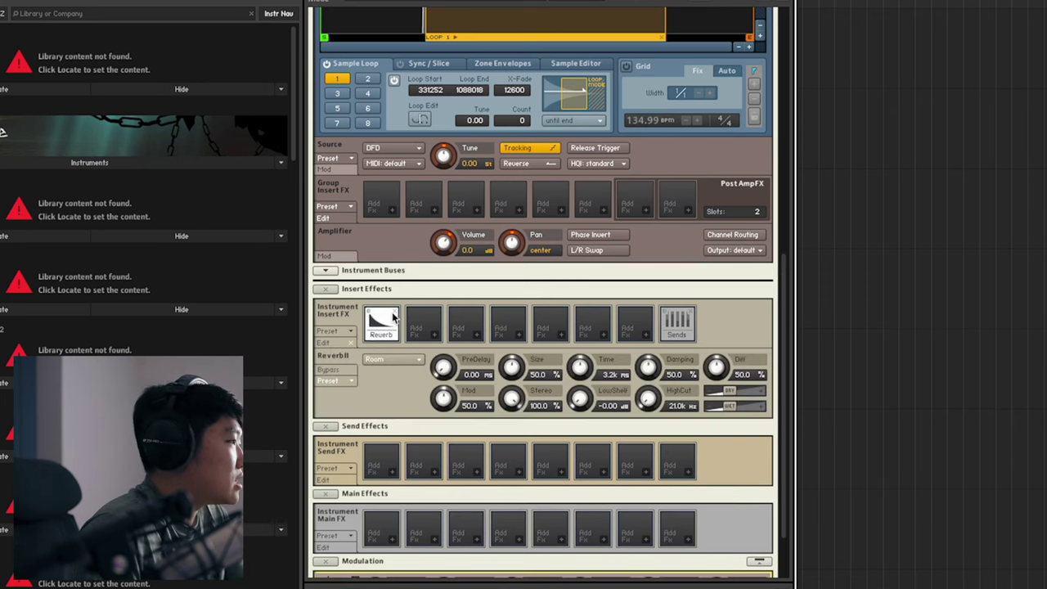
pyautogui.click(389, 360)
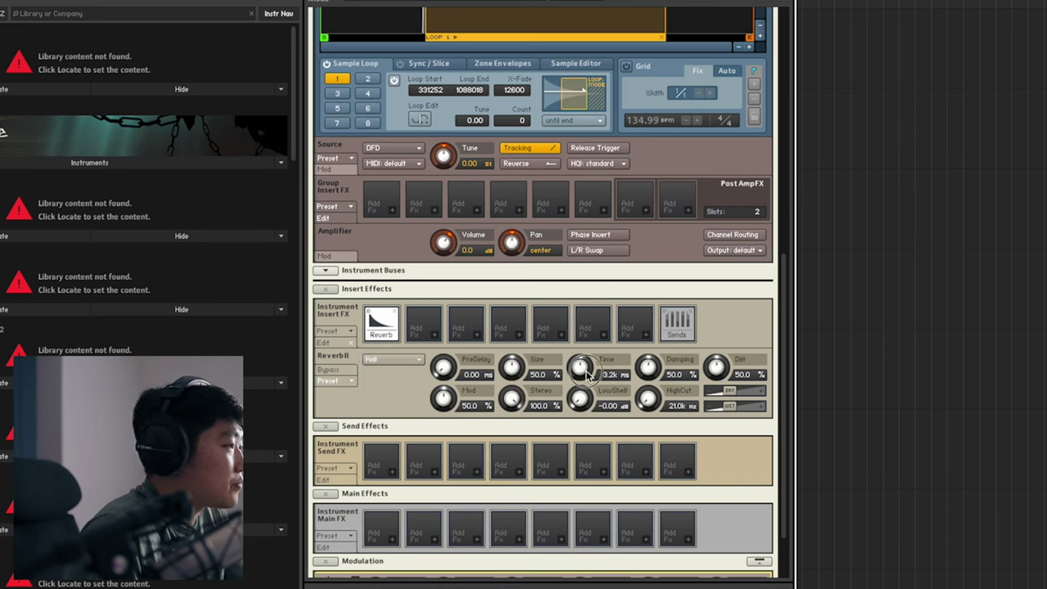
pyautogui.moveTo(586, 371); pyautogui.dragTo(586, 376)
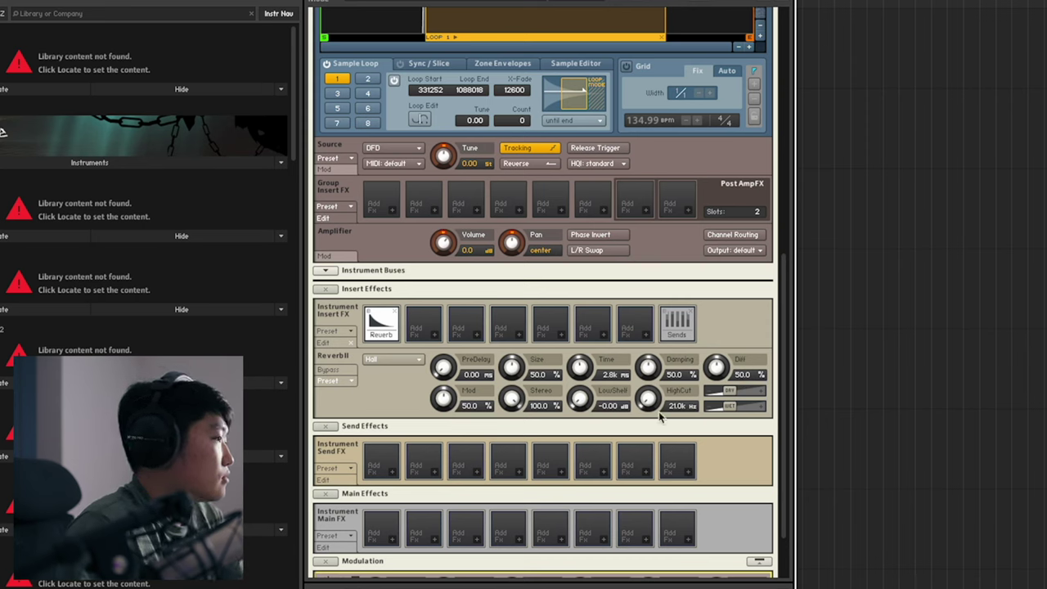
# Step: Add an SV LP1 low-pass filter to the second instrument insert slot and open its Cutoff knob's options
pyautogui.scroll(-1, 778, 368)
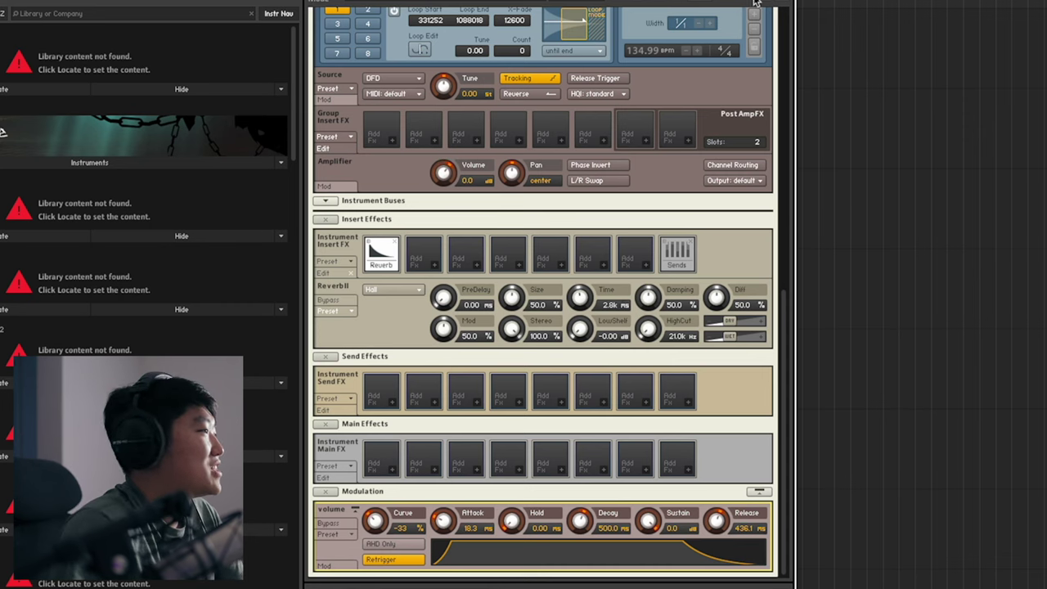
pyautogui.scroll(10, 641, 95)
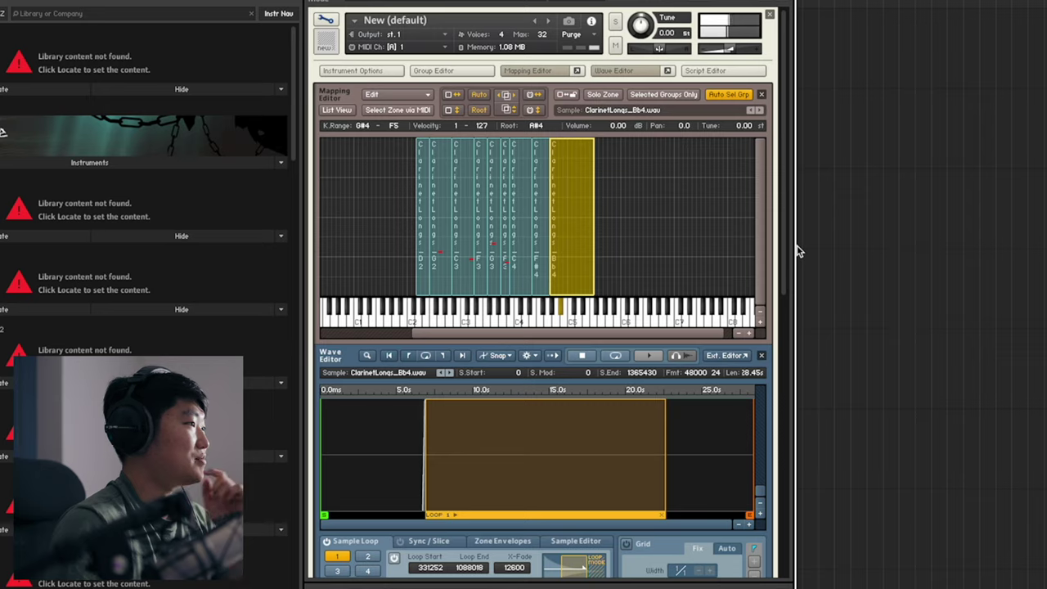
pyautogui.scroll(-10, 347, 222)
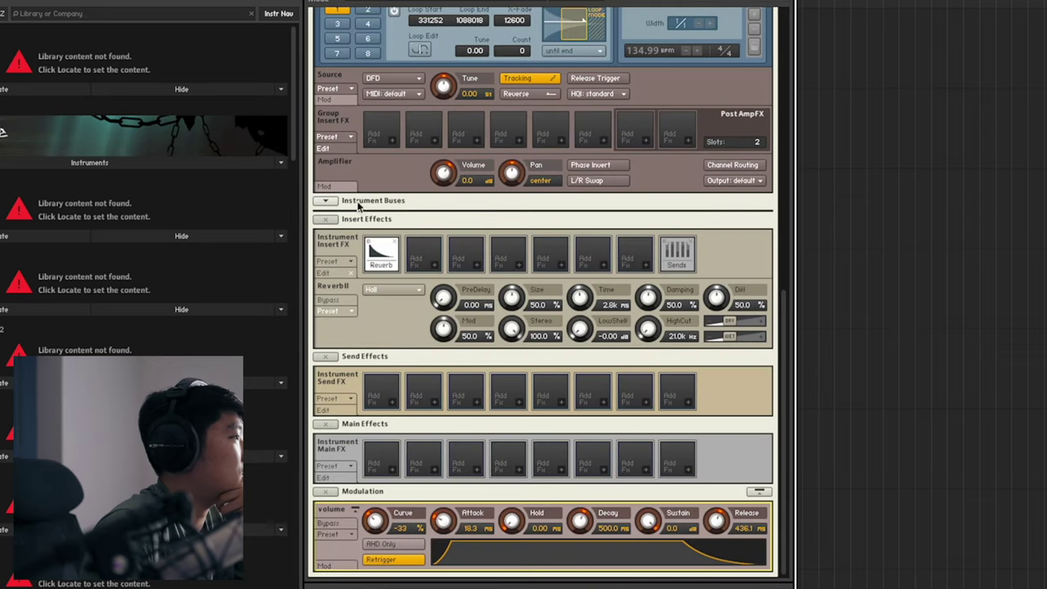
pyautogui.click(432, 267)
pyautogui.moveTo(450, 294)
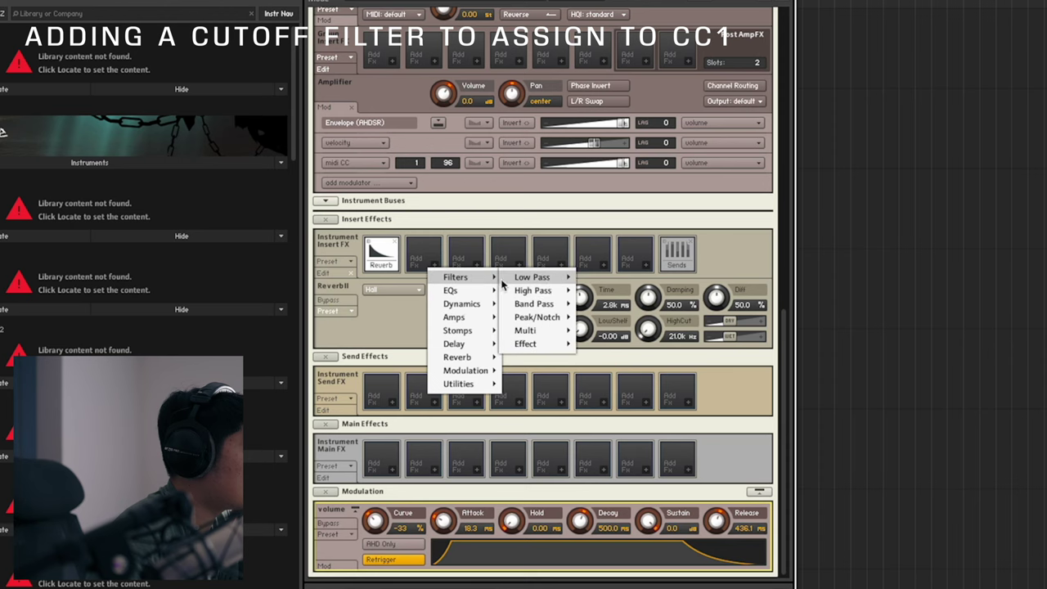
pyautogui.moveTo(534, 277)
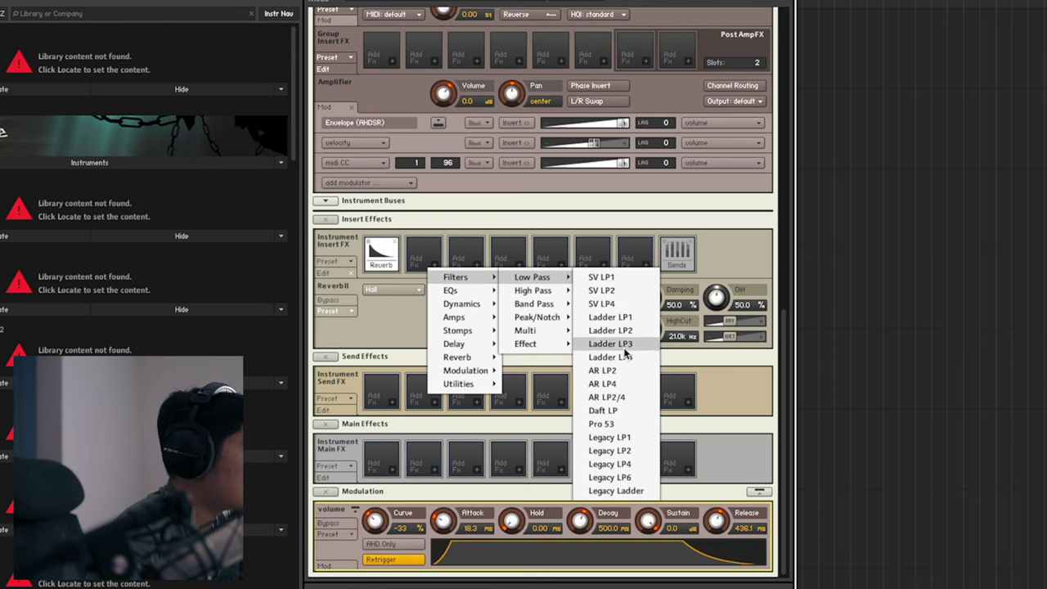
pyautogui.click(601, 276)
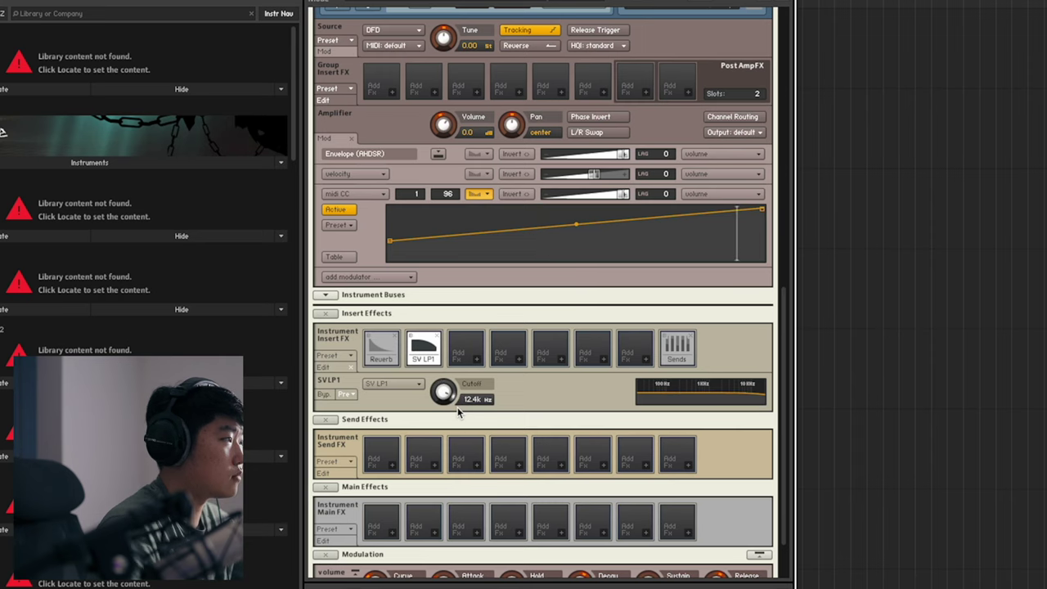
pyautogui.rightClick(442, 395)
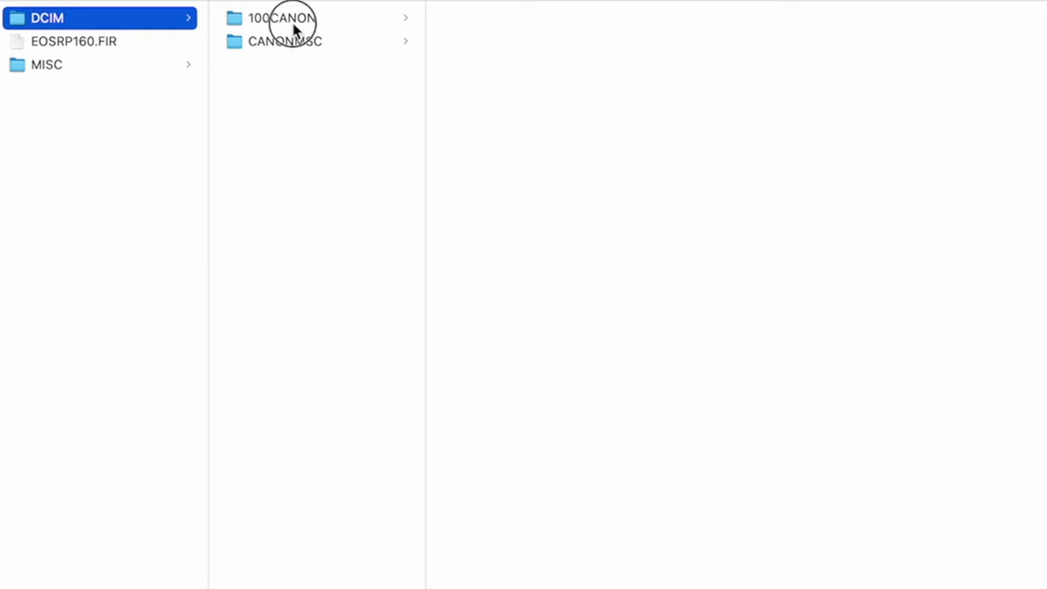
# Step: Switch to Finder and open the clarinet photo IMG_0231.CR3 from the 100CANON folder in Photoshop's Camera Raw
pyautogui.rightClick(573, 180)
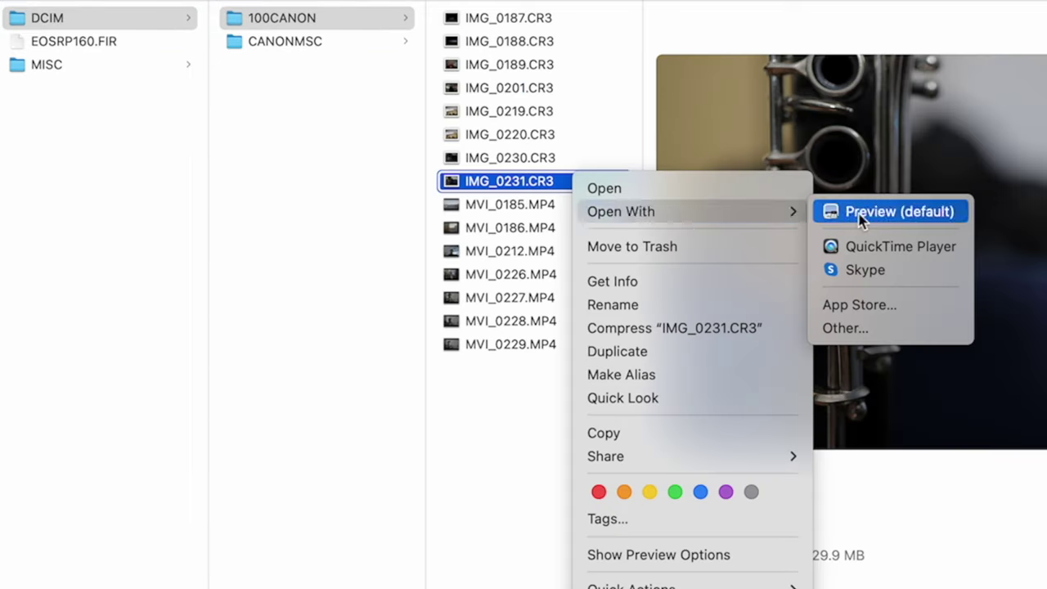
pyautogui.click(497, 185)
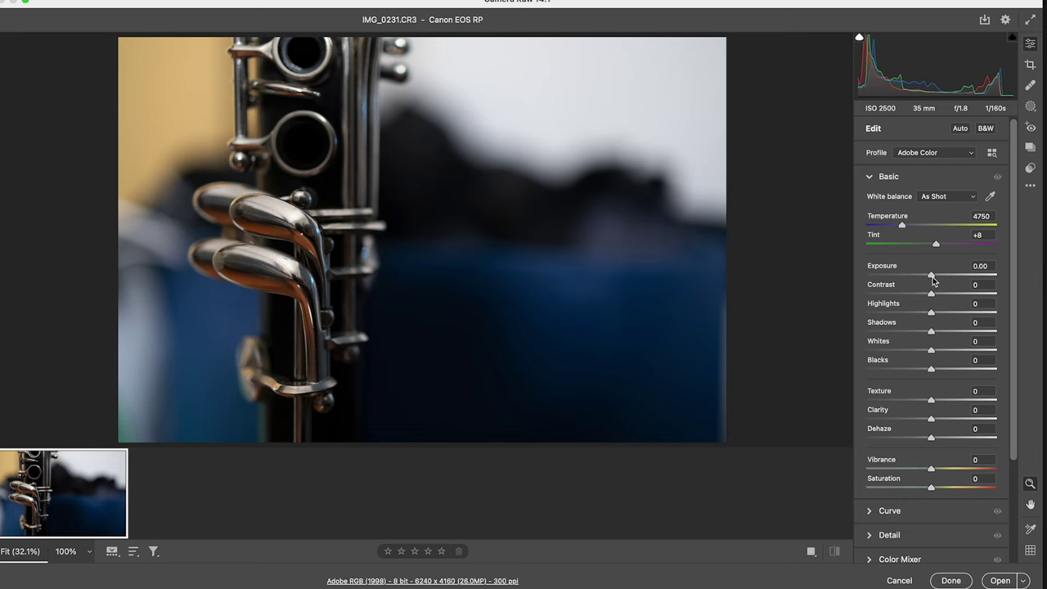
# Step: Set the photo's exposure to -0.20, contrast to -2 and highlights to +39, and adjust the remaining Basic tone and colour settings
pyautogui.moveTo(933, 281); pyautogui.dragTo(923, 276)
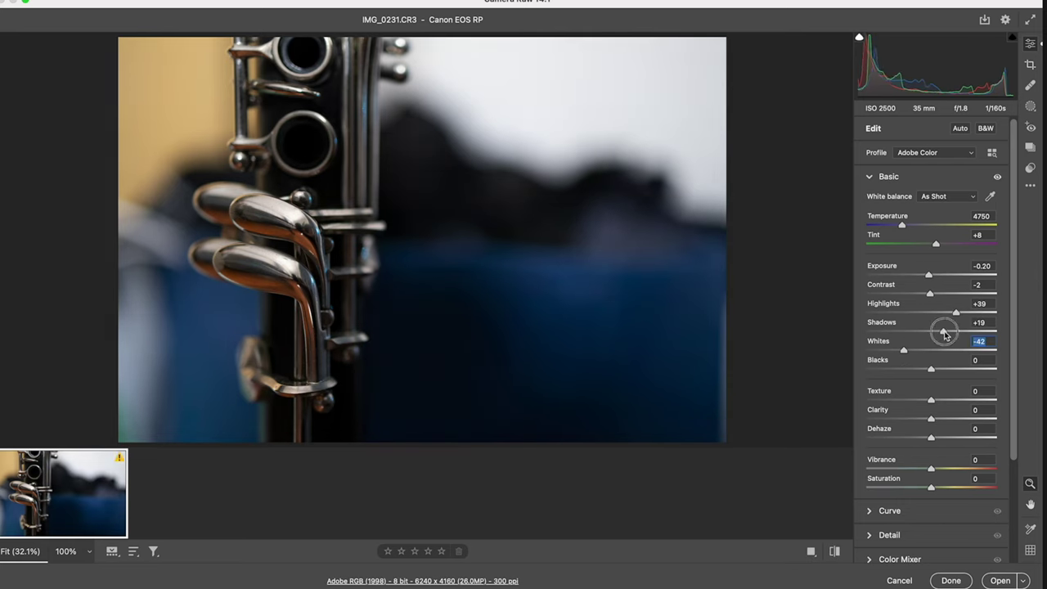
pyautogui.moveTo(944, 330); pyautogui.dragTo(932, 352)
pyautogui.moveTo(932, 369); pyautogui.dragTo(948, 435)
pyautogui.scroll(-1, 926, 403)
pyautogui.moveTo(931, 484)
pyautogui.mouseDown()
pyautogui.moveTo(972, 483)
pyautogui.moveTo(940, 485)
pyautogui.mouseUp()
# Step: Darken the photo's blues by lowering their luminance in the HSL Color Mixer
pyautogui.click(869, 555)
pyautogui.click(948, 267)
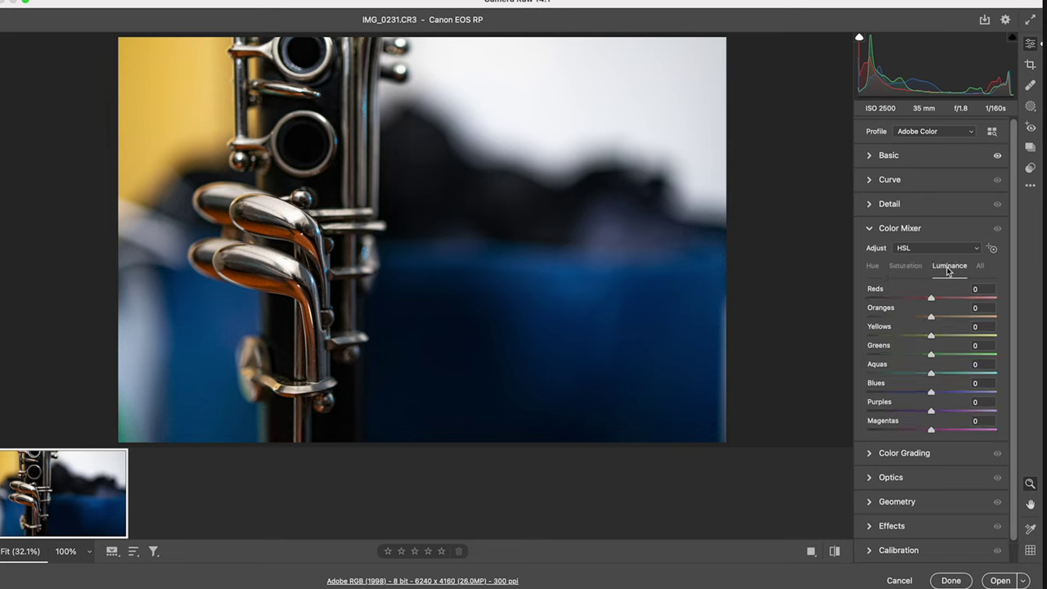
pyautogui.moveTo(931, 393); pyautogui.dragTo(907, 393)
# Step: Set the Color Mixer hues to reds -41, oranges -100, yellows +25, blues -15 and magentas +1
pyautogui.click(873, 266)
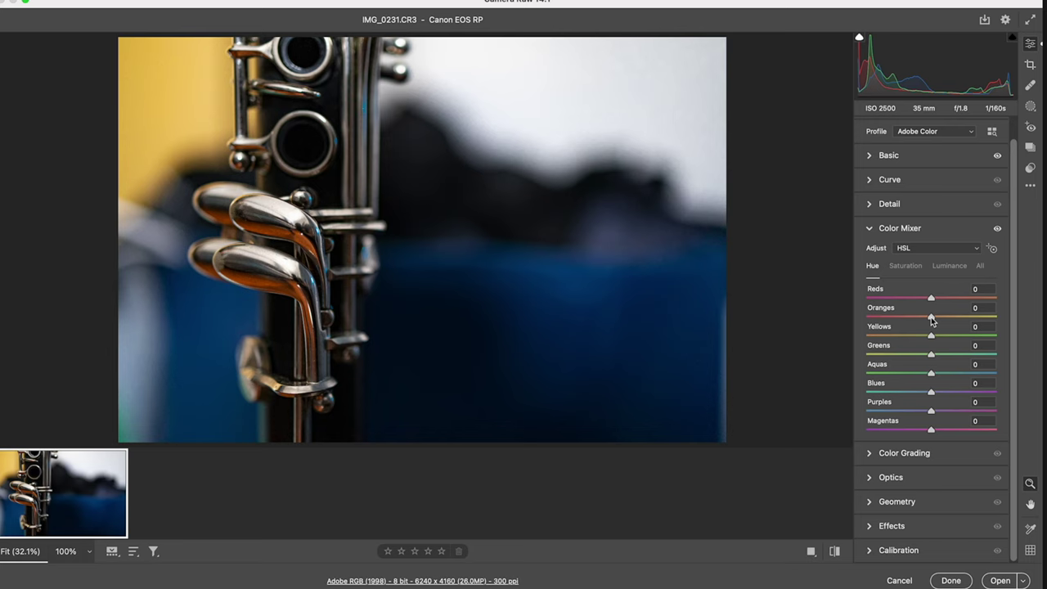
pyautogui.moveTo(933, 321); pyautogui.dragTo(881, 316)
pyautogui.moveTo(930, 298); pyautogui.dragTo(904, 298)
pyautogui.moveTo(931, 336)
pyautogui.mouseDown()
pyautogui.moveTo(996, 335)
pyautogui.moveTo(947, 335)
pyautogui.mouseUp()
pyautogui.click(906, 266)
pyautogui.moveTo(931, 317); pyautogui.dragTo(866, 317)
pyautogui.click(873, 266)
pyautogui.moveTo(931, 429); pyautogui.dragTo(932, 429)
pyautogui.moveTo(931, 392); pyautogui.dragTo(921, 392)
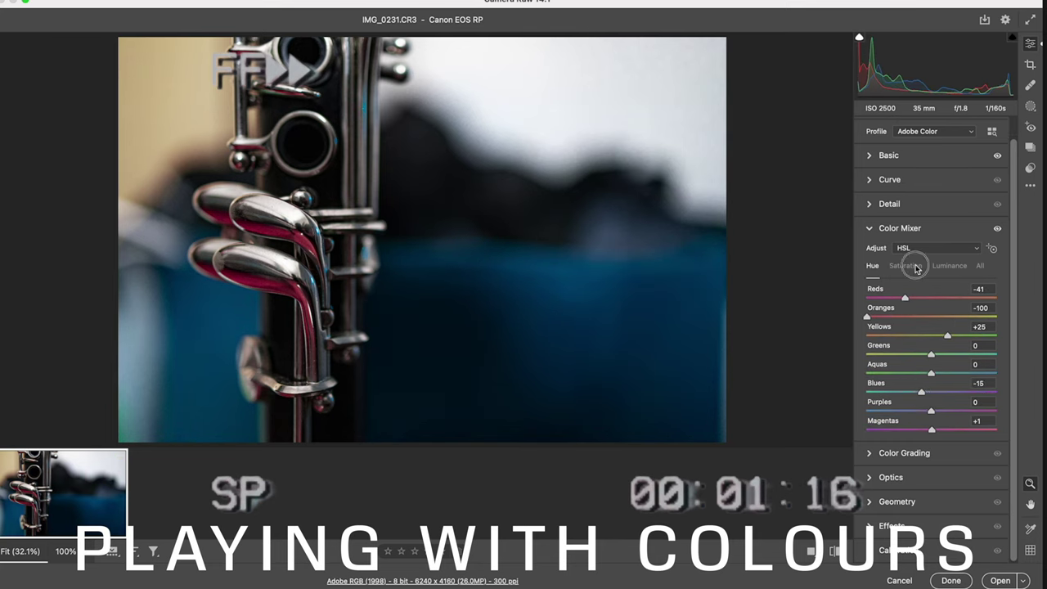
pyautogui.click(915, 267)
# Step: Enable chromatic aberration removal and lens profile corrections, and apply a vertical perspective transformation to the clarinet photo
pyautogui.click(870, 477)
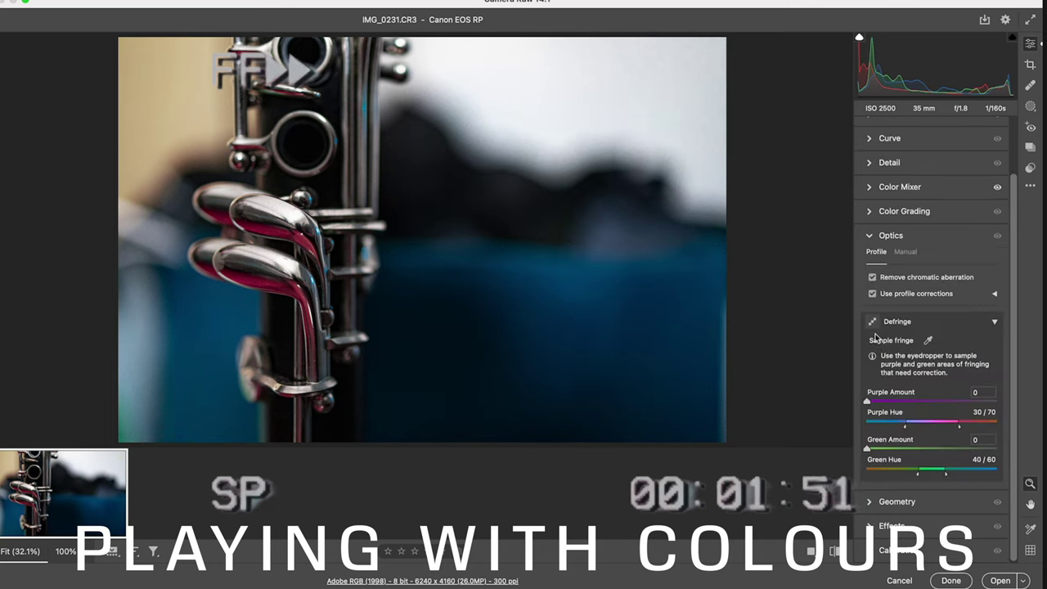
pyautogui.scroll(3, 889, 254)
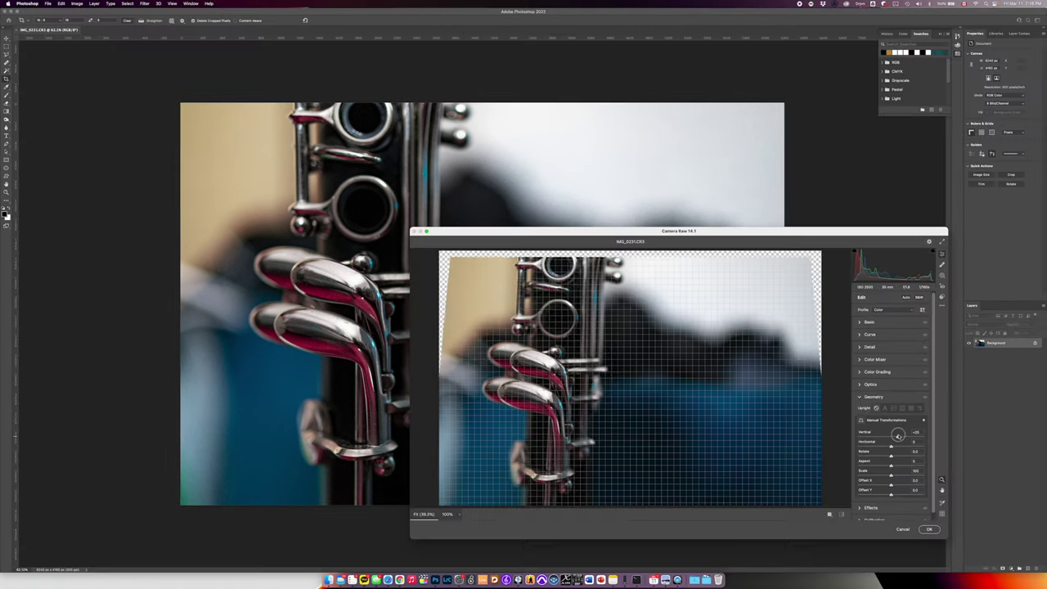
pyautogui.moveTo(891, 434); pyautogui.dragTo(894, 435)
pyautogui.click(929, 530)
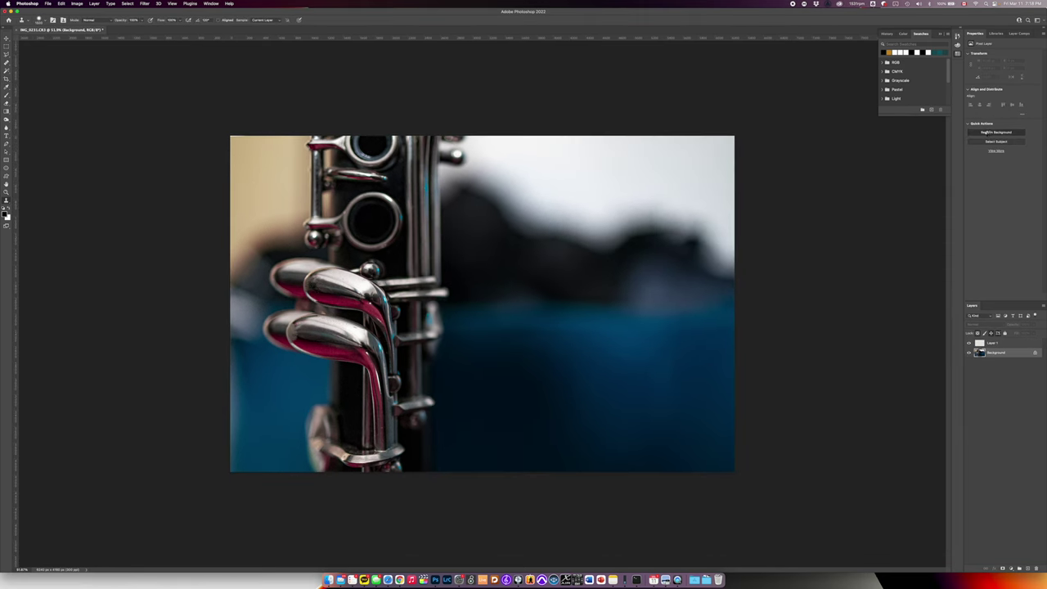
# Step: Remove the photo's background and refine the clarinet mask along the lower body and between the keys in Select and Mask
pyautogui.click(986, 132)
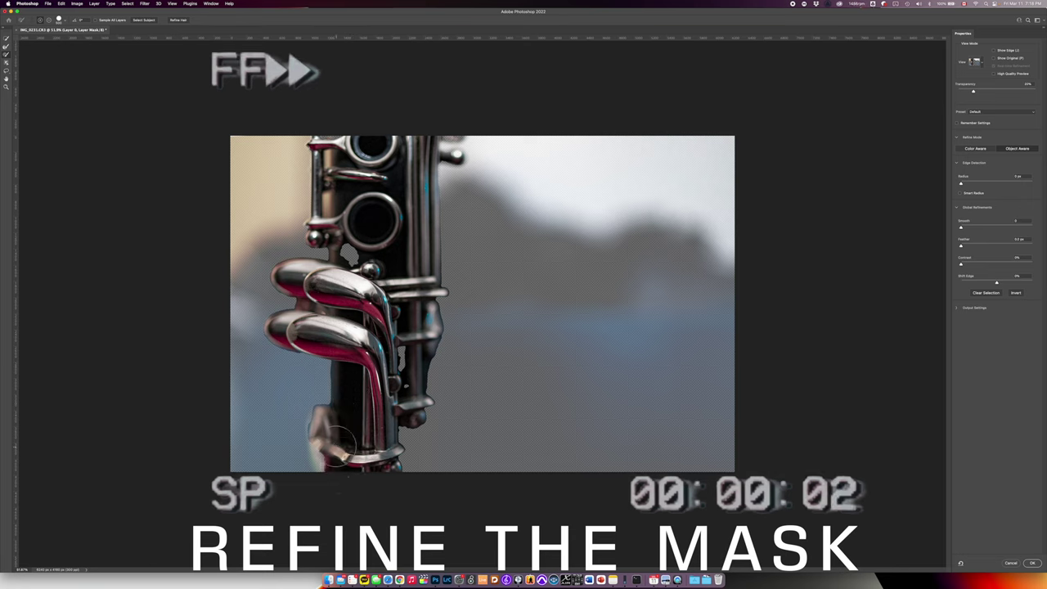
pyautogui.press('super+z')
pyautogui.click(402, 359)
pyautogui.moveTo(411, 433); pyautogui.dragTo(404, 495)
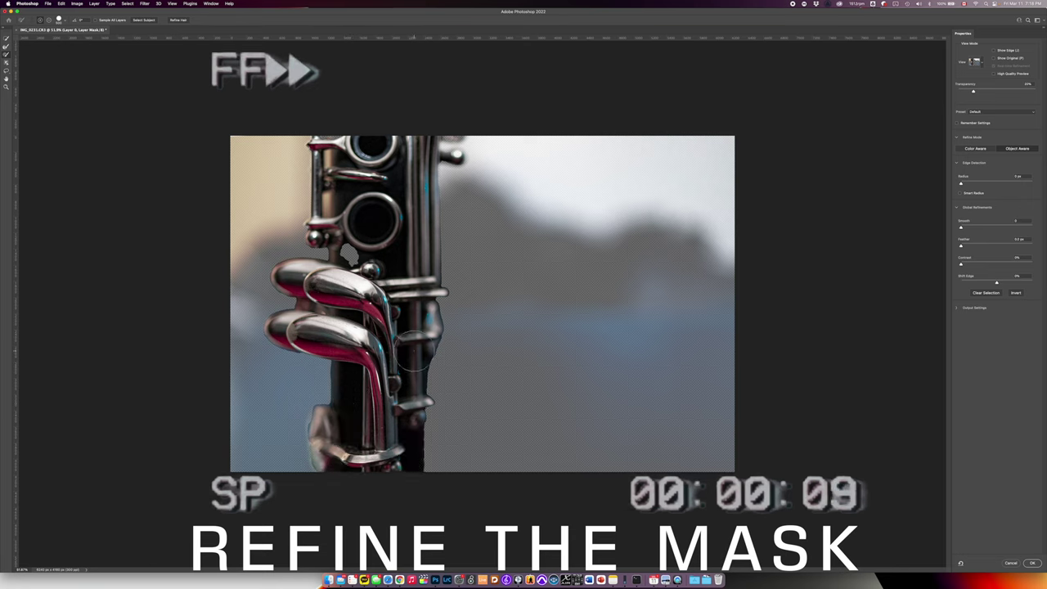
pyautogui.moveTo(412, 360); pyautogui.dragTo(424, 458)
pyautogui.press('super+z')
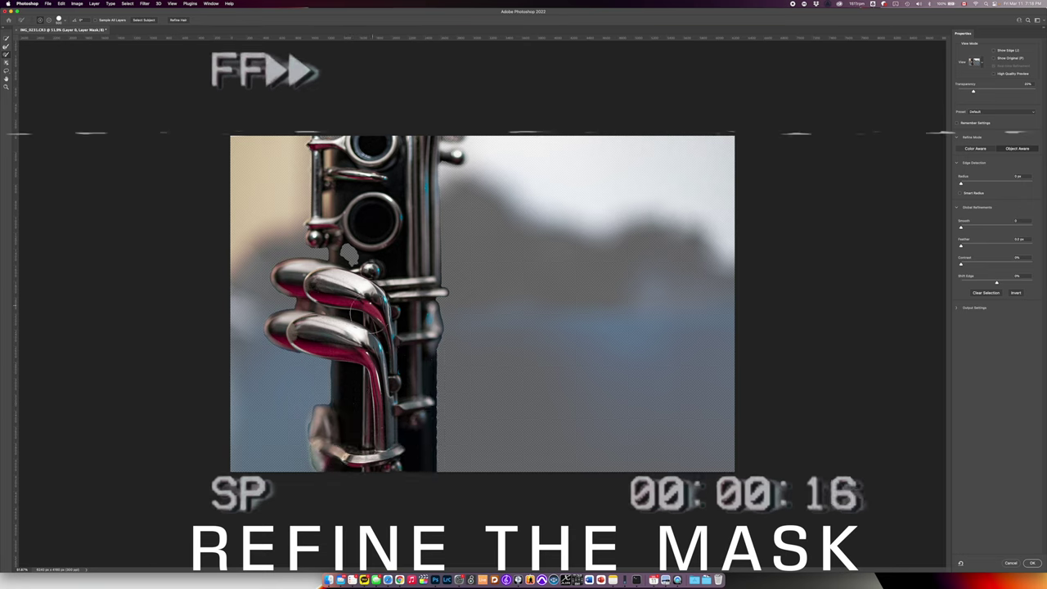
pyautogui.click(350, 255)
pyautogui.press('Return')
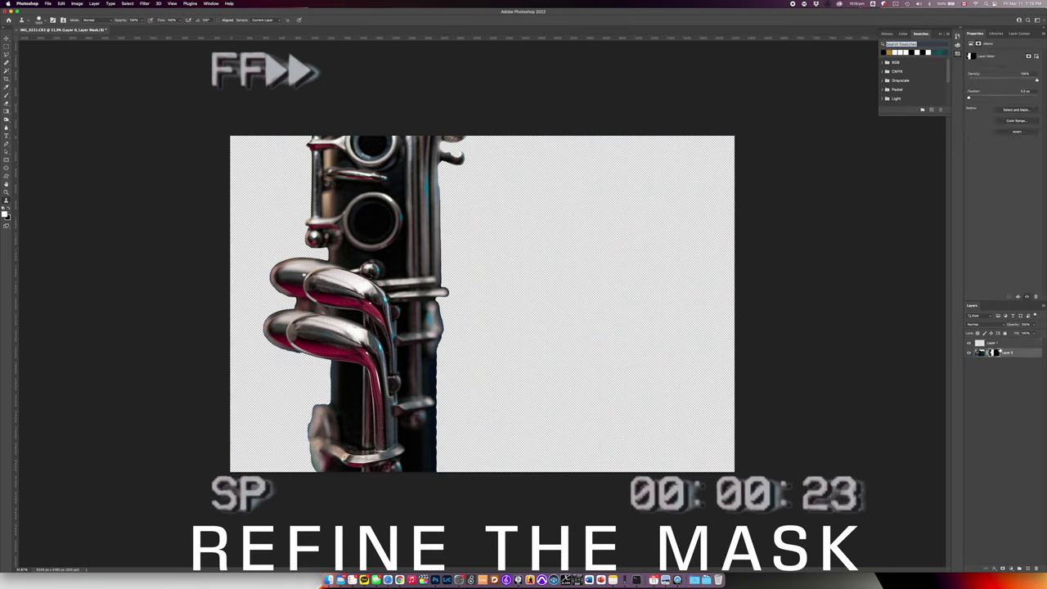
# Step: Duplicate the masked clarinet Layer 0 and disable the layer mask on the original
pyautogui.rightClick(981, 353)
pyautogui.press('Escape')
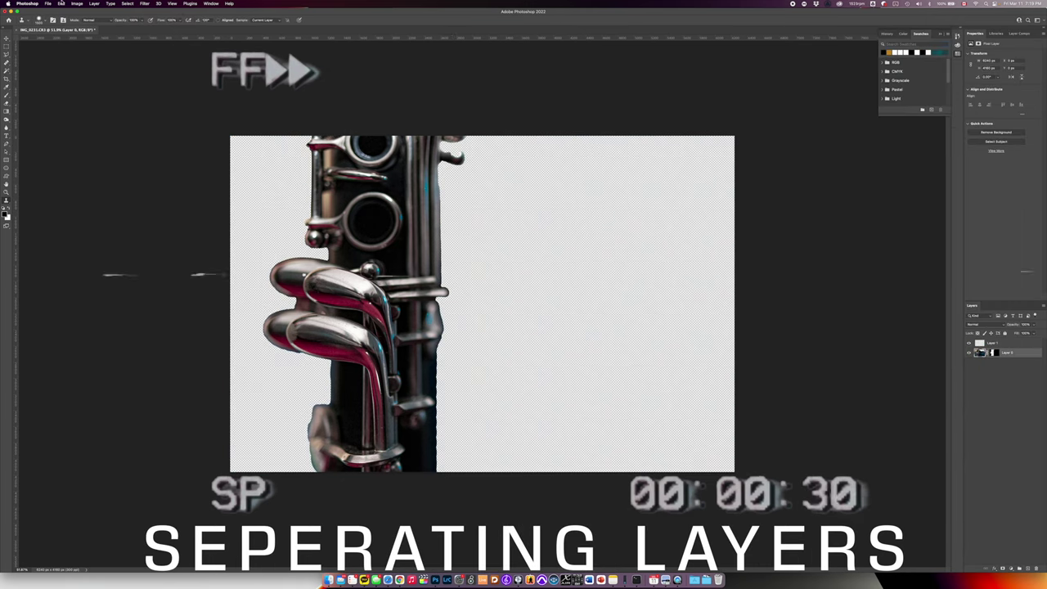
pyautogui.click(94, 3)
pyautogui.click(187, 81)
pyautogui.rightClick(995, 361)
pyautogui.click(959, 365)
# Step: Place Layer 1 between the two clarinet layers and clone-stamp blue cloth over the background to the right of the clarinet
pyautogui.click(1002, 353)
pyautogui.moveTo(1002, 342); pyautogui.dragTo(1002, 357)
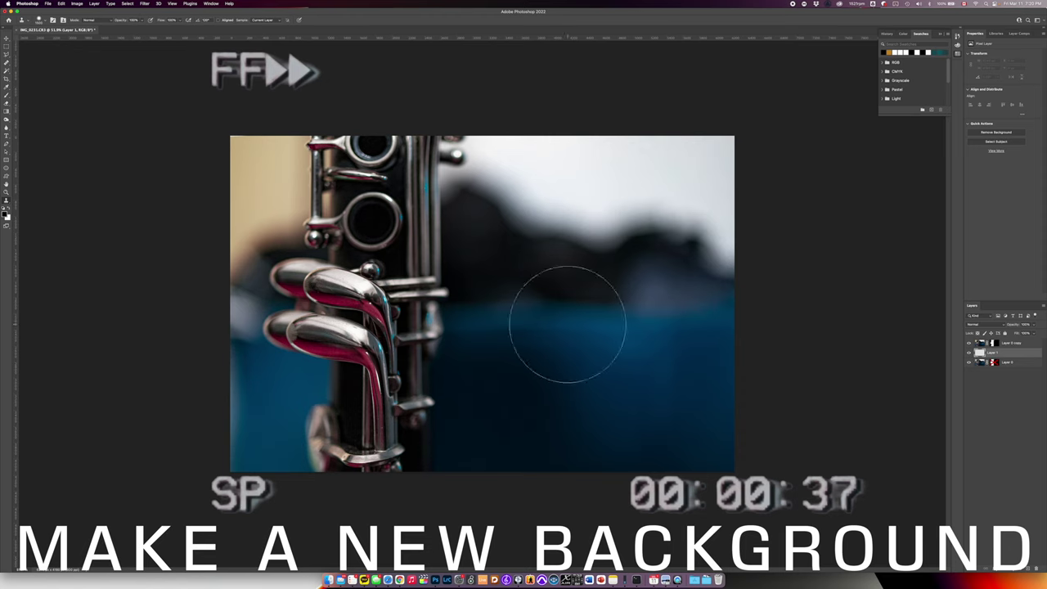
pyautogui.keyDown('alt'); pyautogui.click(638, 382); pyautogui.keyUp('alt')
pyautogui.moveTo(584, 260)
pyautogui.mouseDown()
pyautogui.moveTo(584, 275)
pyautogui.moveTo(660, 234)
pyautogui.mouseUp()
pyautogui.moveTo(708, 150)
pyautogui.mouseDown()
pyautogui.moveTo(723, 248)
pyautogui.moveTo(551, 166)
pyautogui.mouseUp()
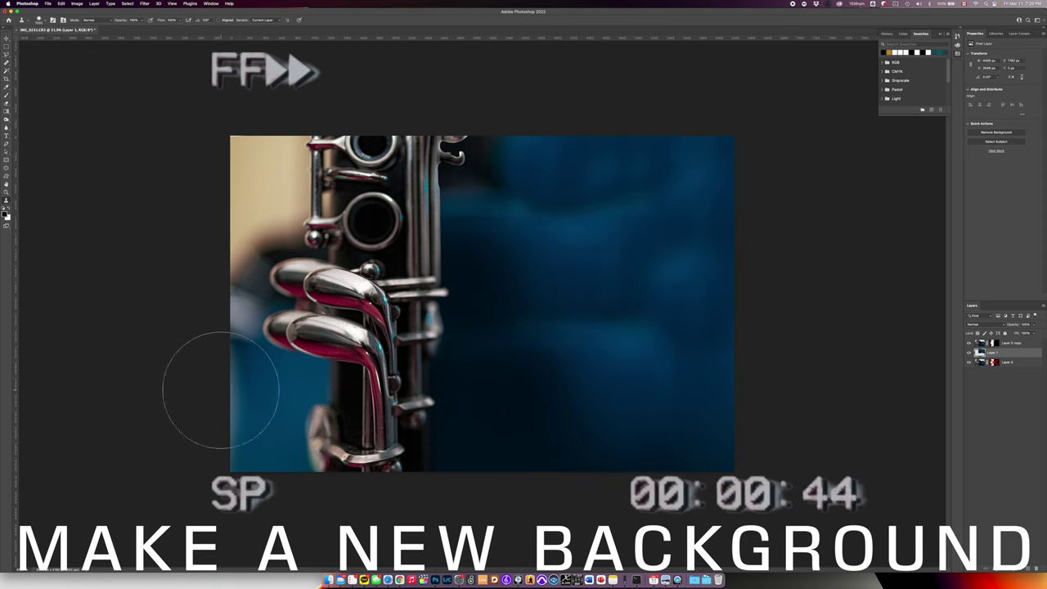
# Step: Clone-stamp dark and blue background tones over the beige and light areas to the left of the clarinet on Layer 1
pyautogui.click(1008, 361)
pyautogui.press('[')
pyautogui.click(1002, 352)
pyautogui.press('[')
pyautogui.press('[')
pyautogui.press('[')
pyautogui.moveTo(239, 421)
pyautogui.mouseDown()
pyautogui.moveTo(226, 343)
pyautogui.moveTo(276, 205)
pyautogui.moveTo(314, 261)
pyautogui.moveTo(309, 168)
pyautogui.moveTo(282, 278)
pyautogui.mouseUp()
pyautogui.keyDown('alt'); pyautogui.click(481, 164); pyautogui.keyUp('alt')
pyautogui.moveTo(292, 360); pyautogui.dragTo(320, 441)
# Step: Paint on the Layer 0 copy mask to restore the small metal key tips and the clarinet's upper right edge
pyautogui.click(1002, 343)
pyautogui.scroll(3, 450, 223)
pyautogui.scroll(5, 450, 222)
pyautogui.click(993, 342)
pyautogui.press('b')
pyautogui.moveTo(536, 272); pyautogui.dragTo(526, 279)
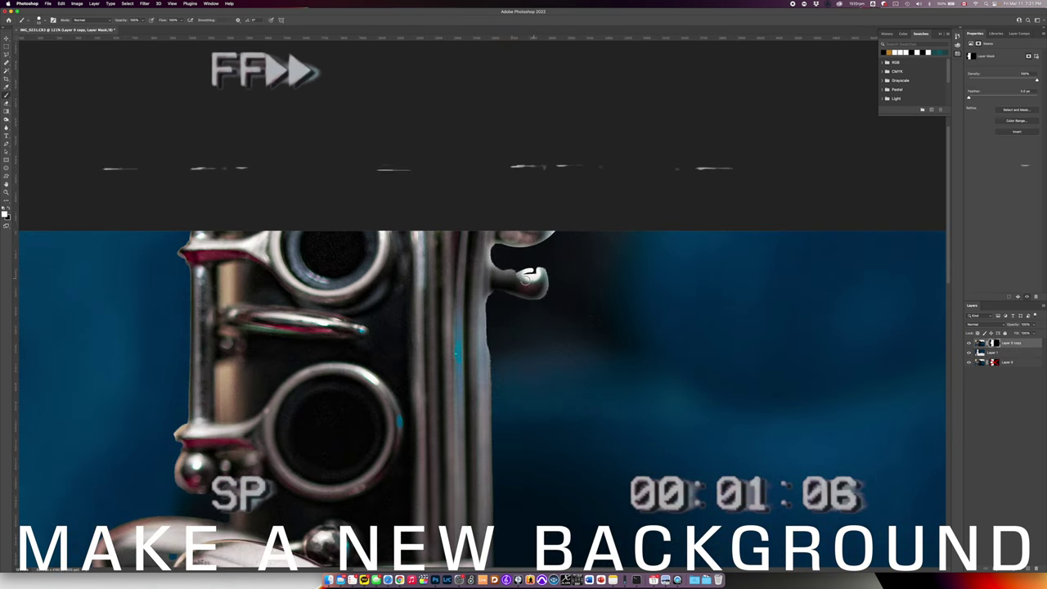
pyautogui.moveTo(489, 237); pyautogui.dragTo(490, 364)
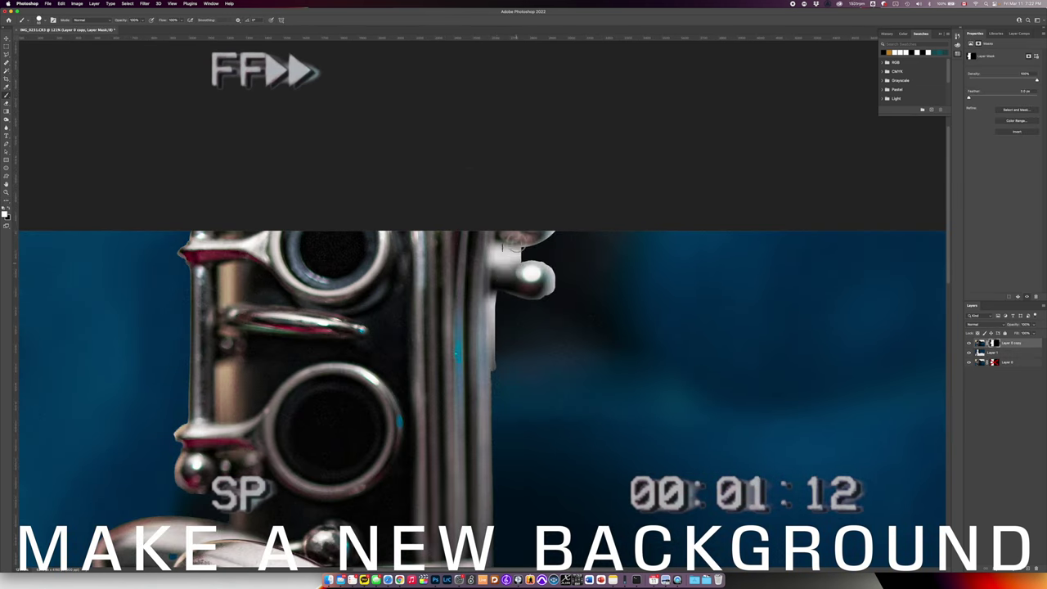
pyautogui.scroll(-5, 511, 256)
pyautogui.scroll(3, 473, 106)
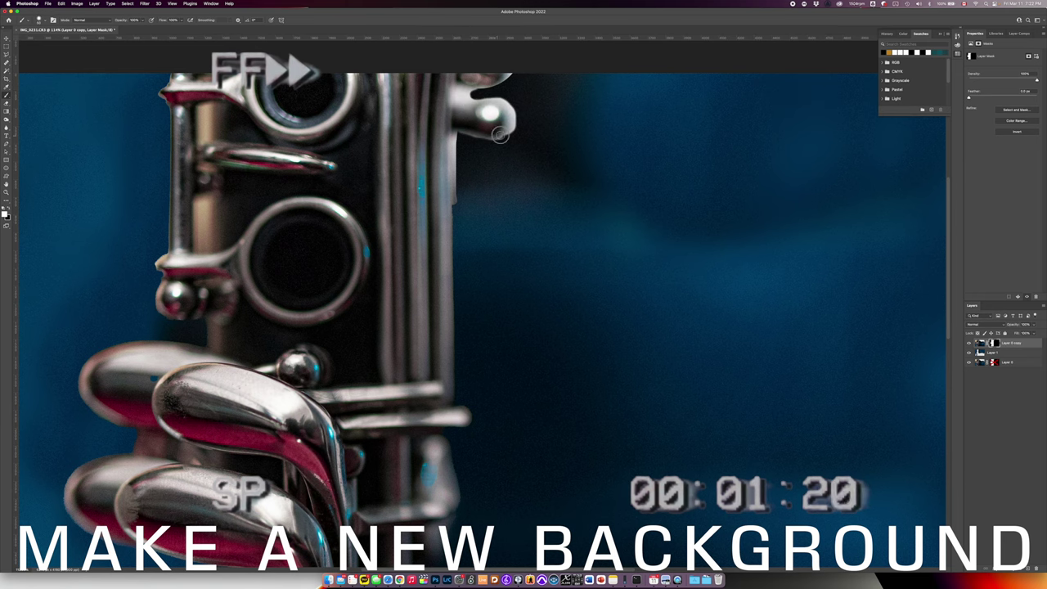
# Step: Smooth the cloned blue background around the clarinet on Layer 1 with the healing brush
pyautogui.scroll(-5, 452, 258)
pyautogui.click(1002, 352)
pyautogui.press('s')
pyautogui.press('j')
pyautogui.keyDown('alt'); pyautogui.click(579, 290); pyautogui.keyUp('alt')
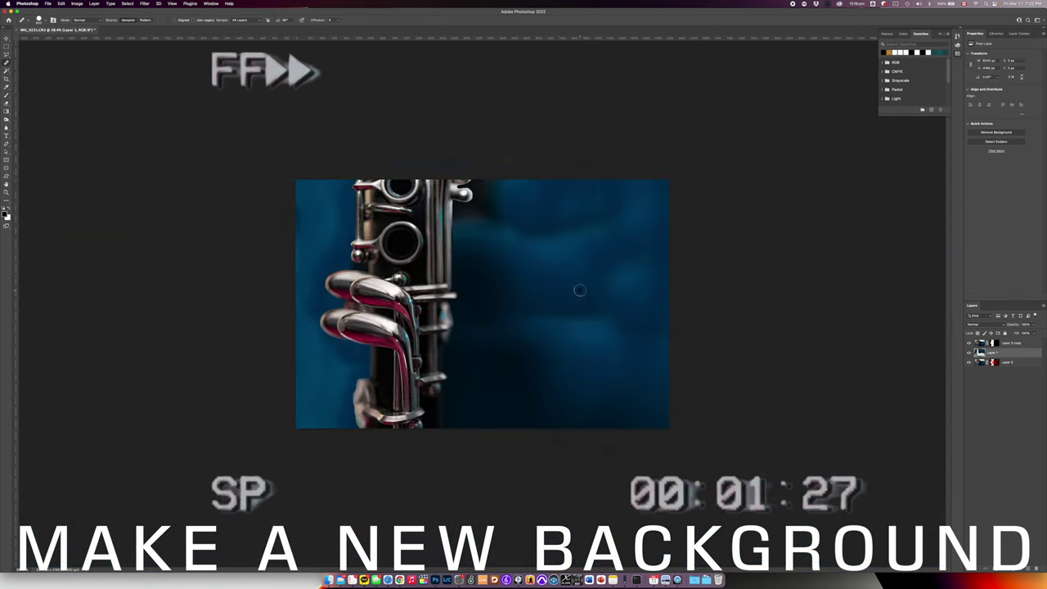
pyautogui.click(325, 206)
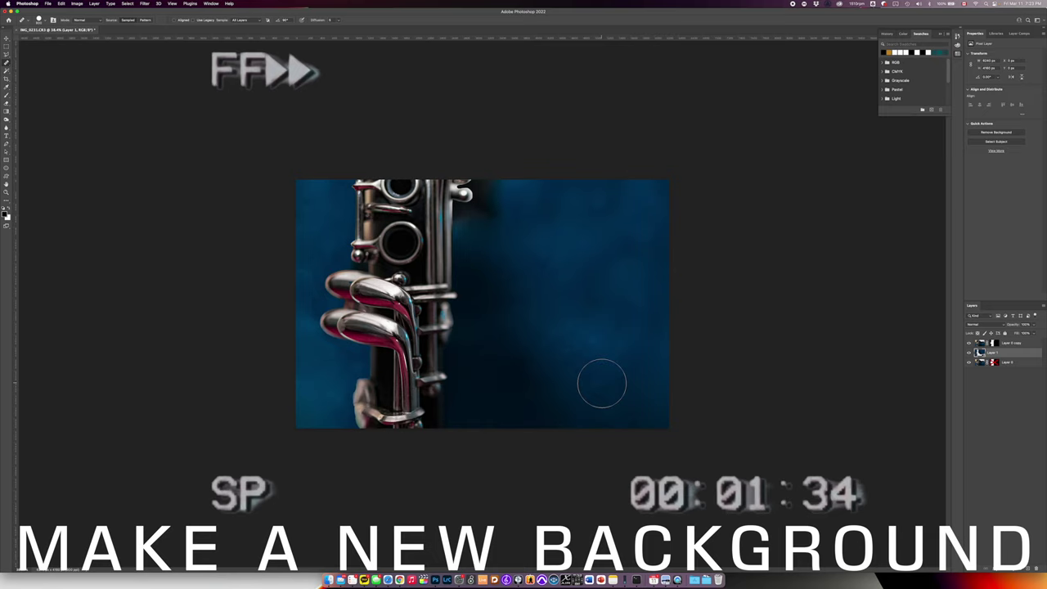
# Step: Group Layer 0 copy, Layer 1 and Layer 0 together
pyautogui.scroll(-5, 508, 253)
pyautogui.click(1014, 343)
pyautogui.keyDown('shift'); pyautogui.click(1016, 362); pyautogui.keyUp('shift')
pyautogui.rightClick(1017, 363)
pyautogui.click(973, 300)
pyautogui.press('Return')
# Step: Try a Channel Mixer adjustment layer above the clarinet group and delete it
pyautogui.click(1010, 568)
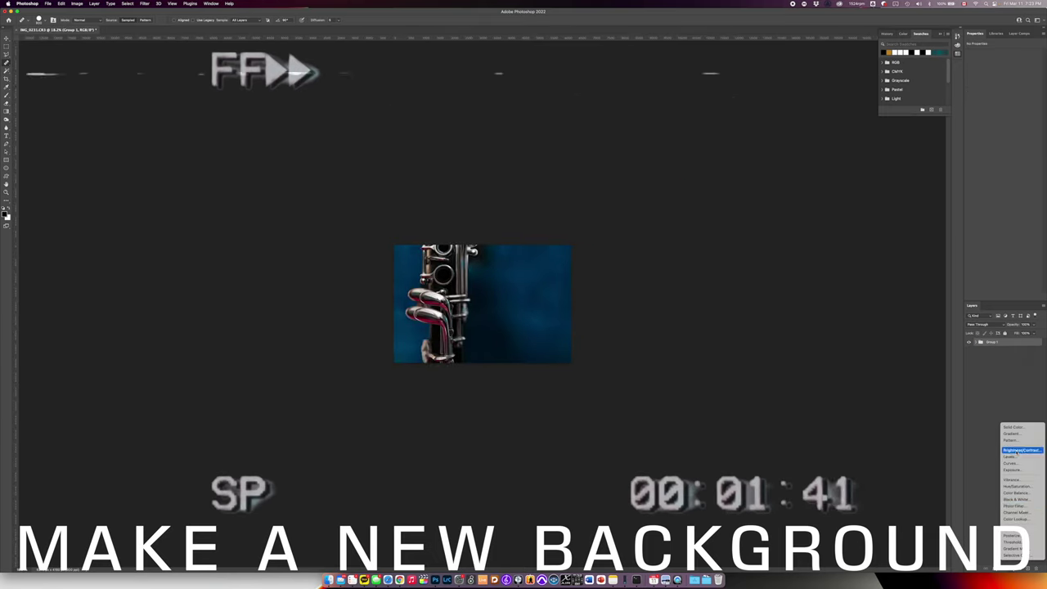
pyautogui.click(1019, 511)
pyautogui.click(994, 343)
pyautogui.click(979, 343)
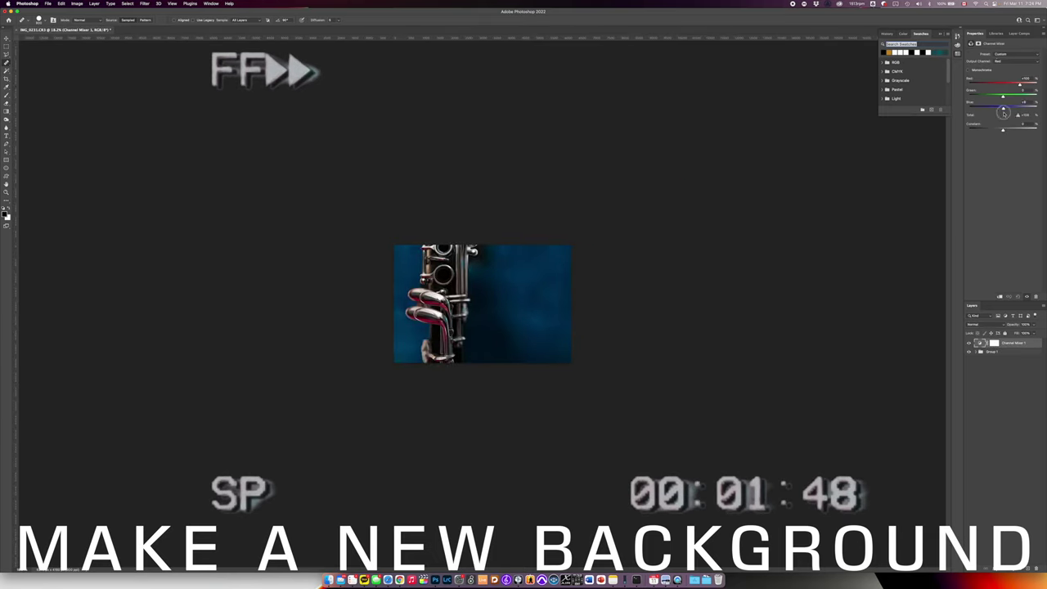
pyautogui.press('BackSpace')
pyautogui.click(1010, 569)
pyautogui.press('Escape')
# Step: Add uniform noise to the cloned background on Layer 1 inside the group
pyautogui.click(976, 342)
pyautogui.click(998, 360)
pyautogui.scroll(5, 483, 303)
pyautogui.click(144, 3)
pyautogui.moveTo(156, 106)
pyautogui.click(241, 107)
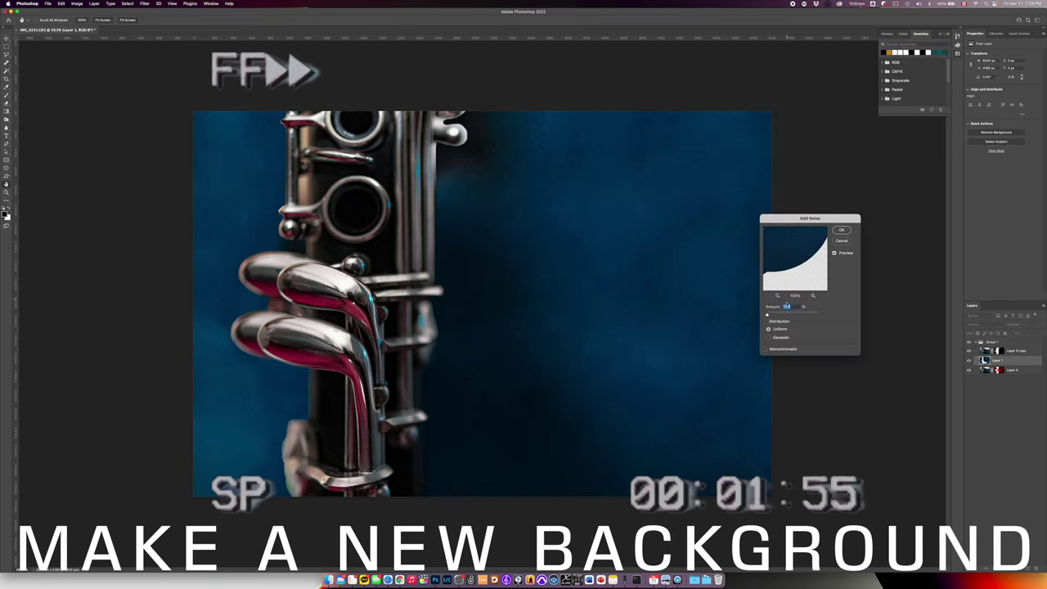
pyautogui.moveTo(767, 314); pyautogui.dragTo(771, 312)
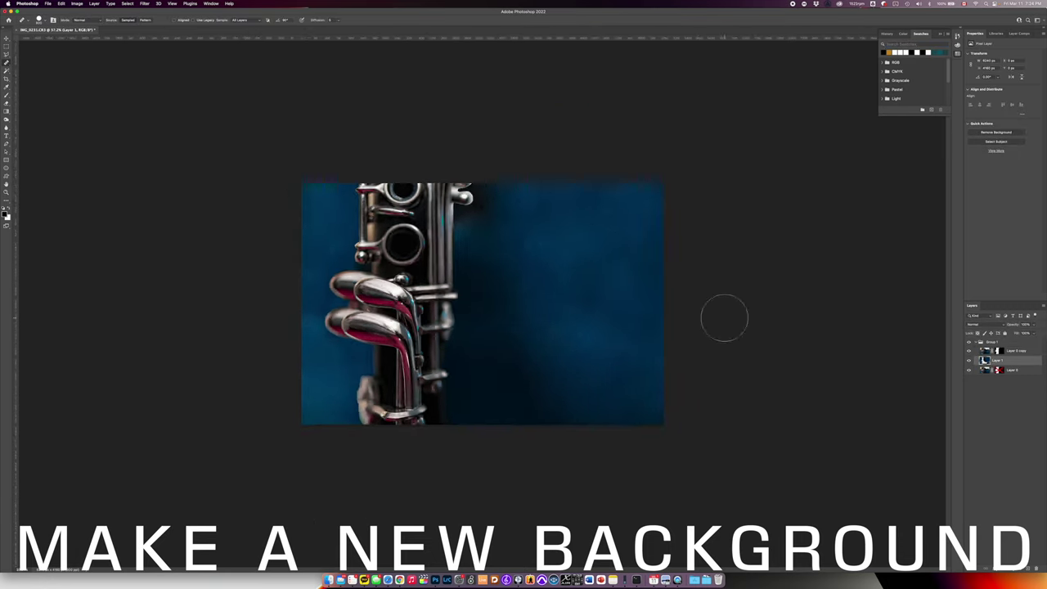
pyautogui.hotkey('ctrl', '+')
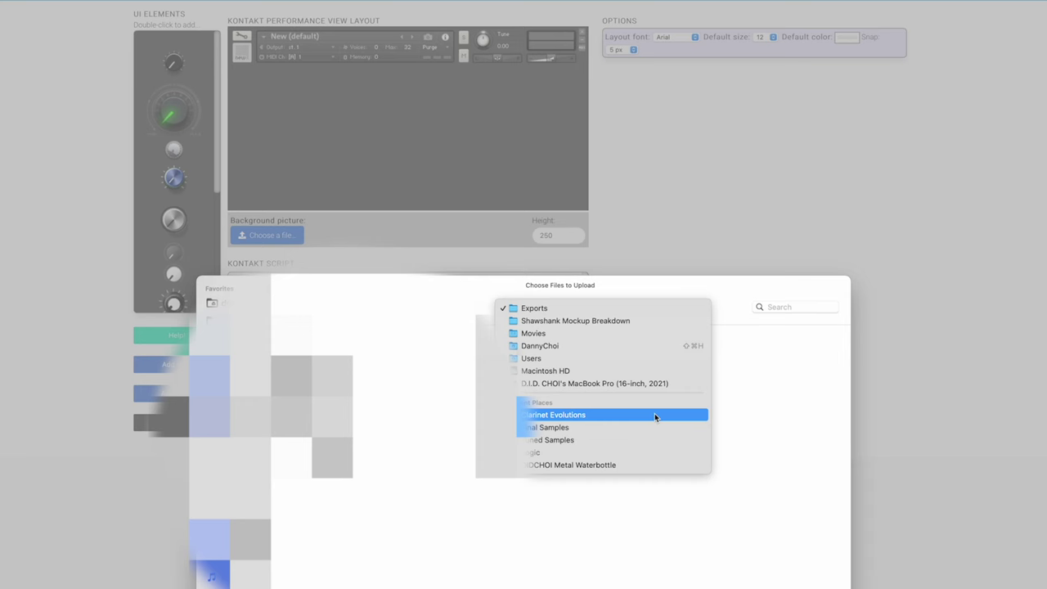
# Step: In the web-based Kontakt interface builder, upload Clarinet Evolutions copy.jpg as the background picture and set the height to 350
pyautogui.click(654, 415)
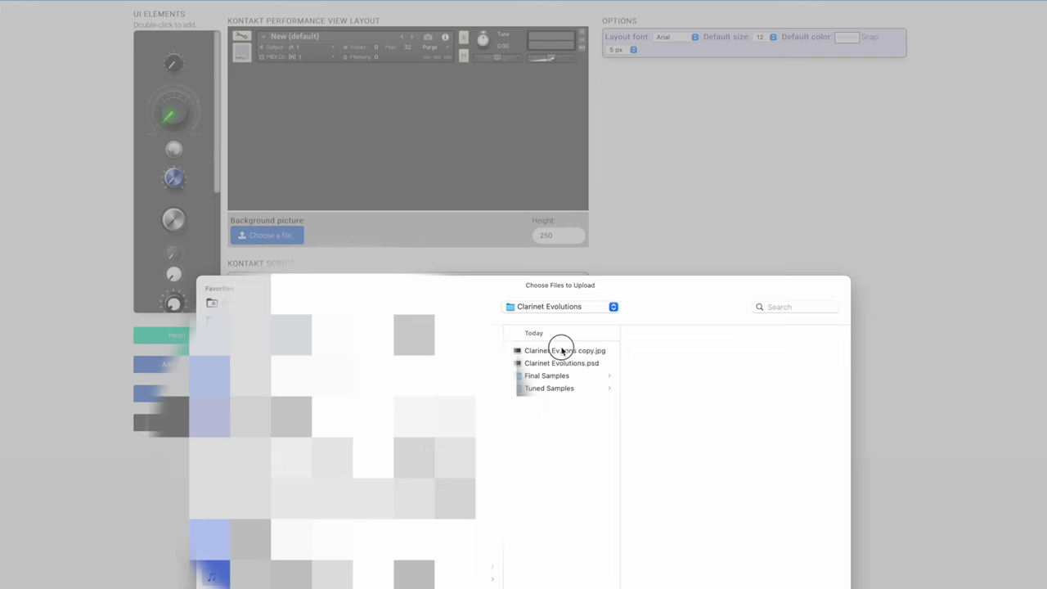
pyautogui.click(570, 351)
pyautogui.press('Return')
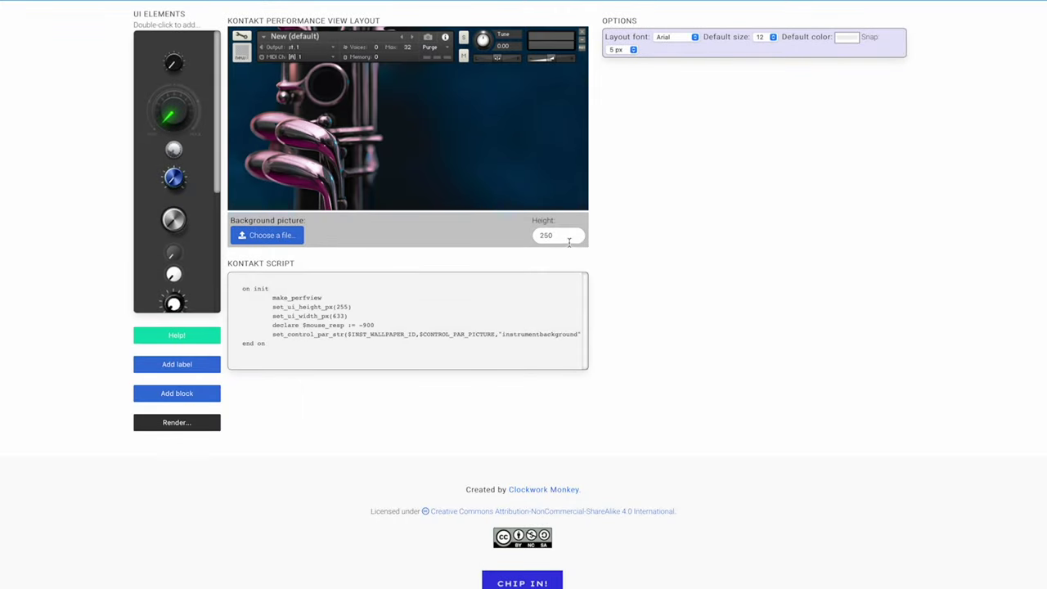
pyautogui.press('Return')
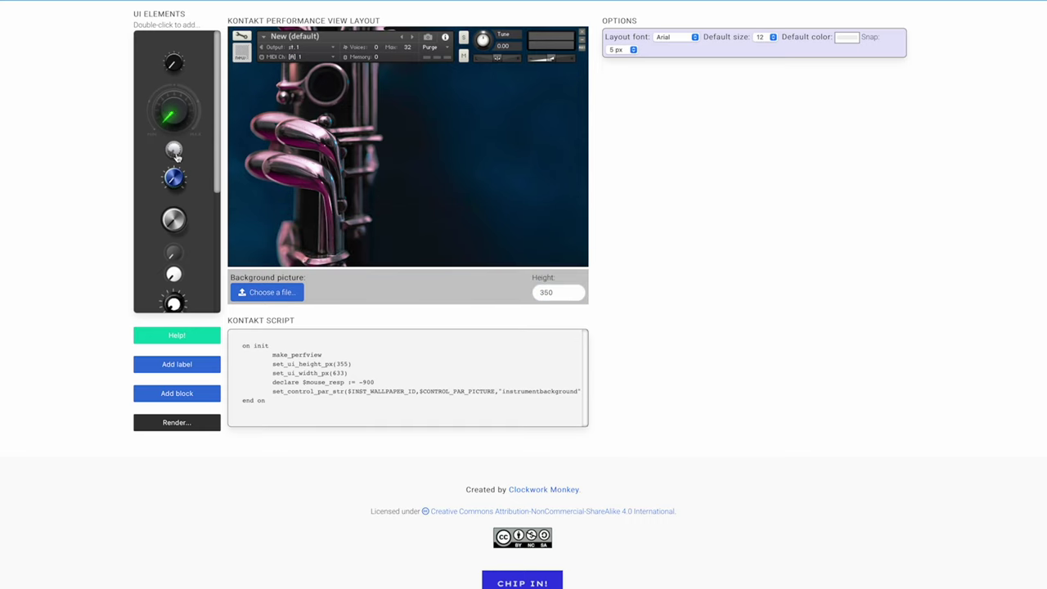
# Step: Try a small green dial knob on the blue area of the layout and remove it
pyautogui.scroll(-5, 176, 155)
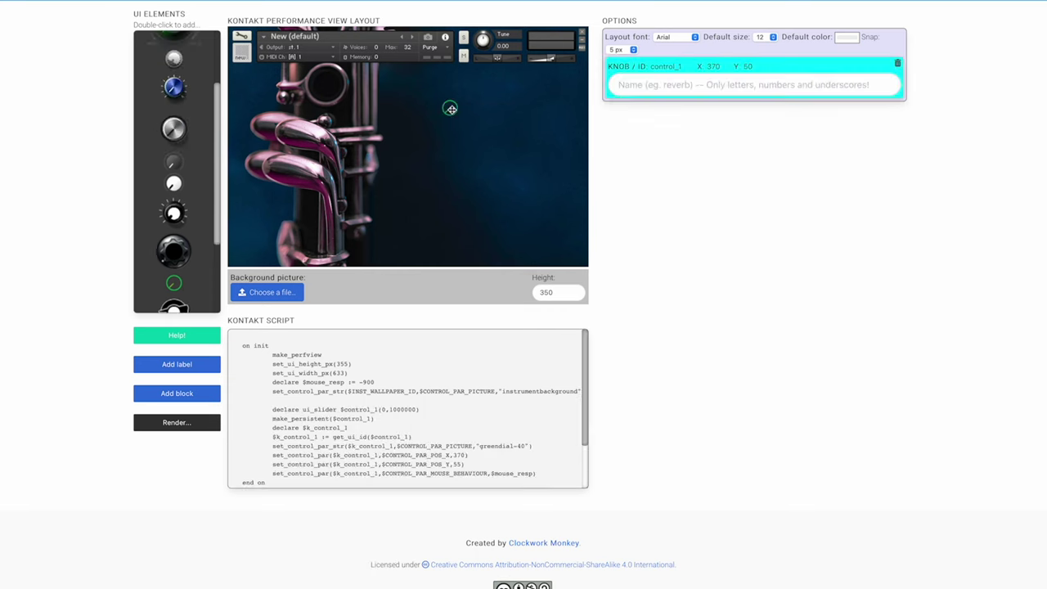
pyautogui.rightClick(449, 107)
pyautogui.click(447, 109)
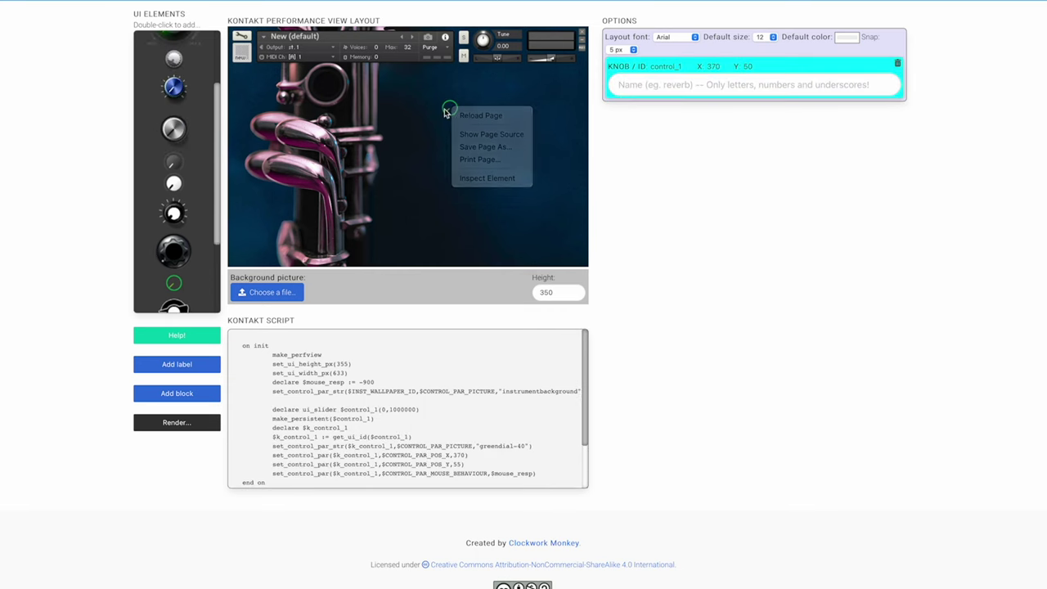
pyautogui.click(898, 65)
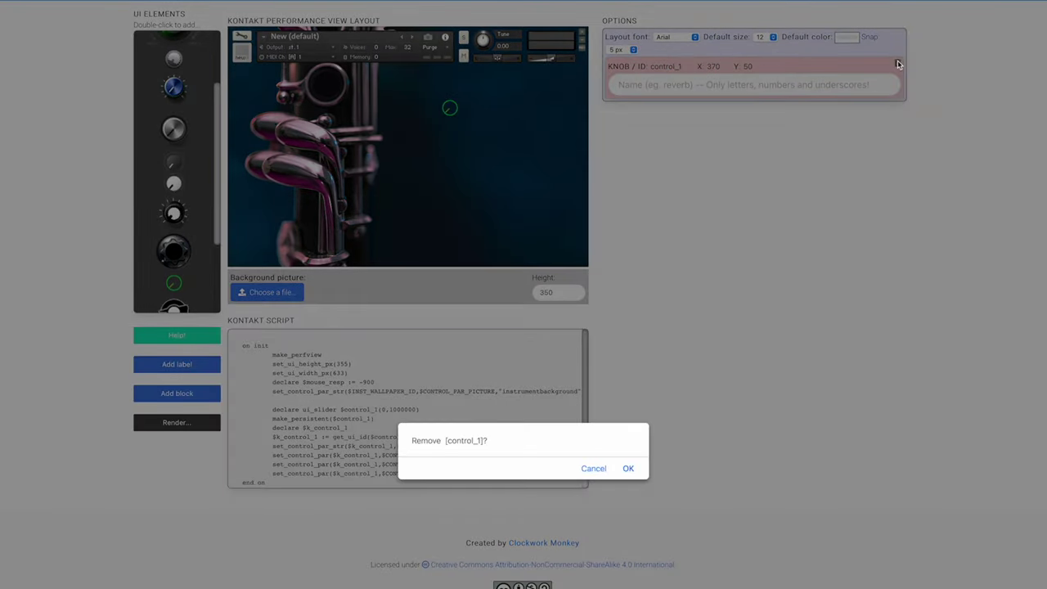
pyautogui.click(630, 469)
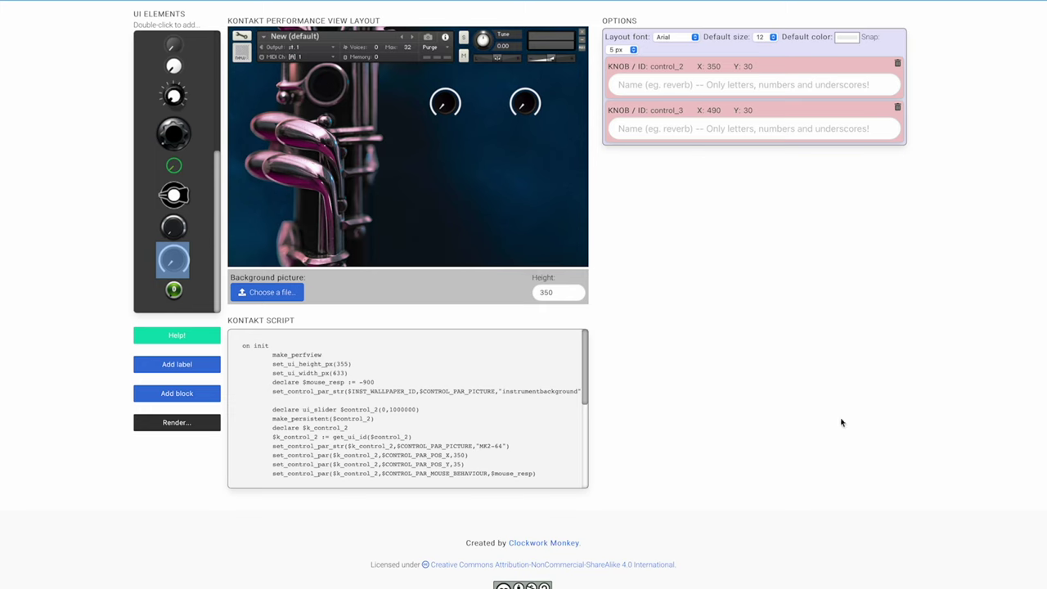
# Step: Add a label reading DYNAMICS beneath the first knob
pyautogui.click(182, 366)
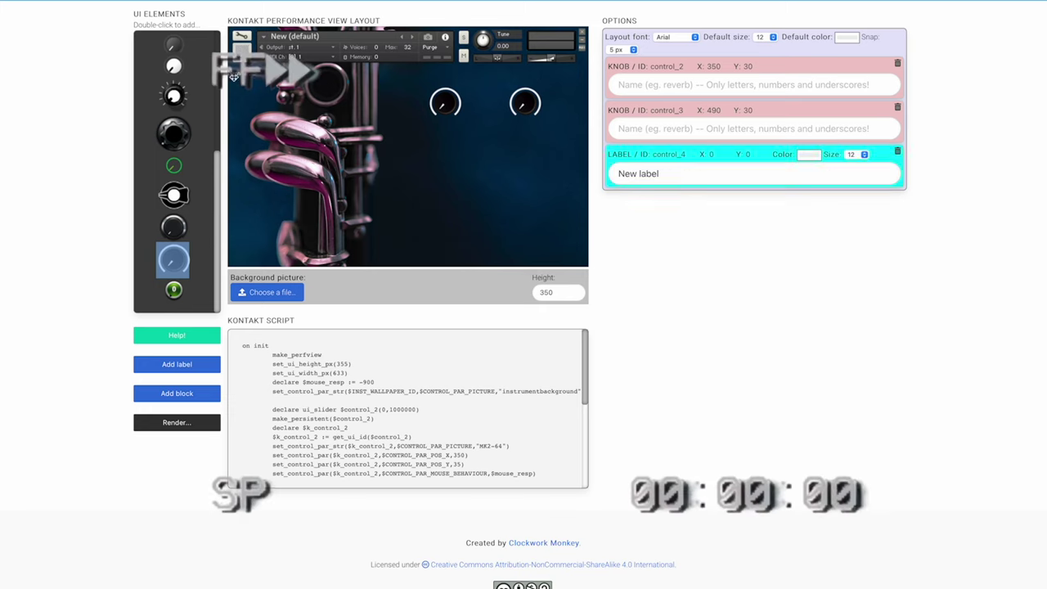
pyautogui.moveTo(244, 73); pyautogui.dragTo(450, 144)
pyautogui.moveTo(673, 174); pyautogui.dragTo(510, 178)
pyautogui.write('DYNAMICS')
# Step: Try several layout fonts for the DYNAMICS label, including Roboto and Lato
pyautogui.click(676, 37)
pyautogui.click(666, 152)
pyautogui.click(678, 178)
pyautogui.click(676, 37)
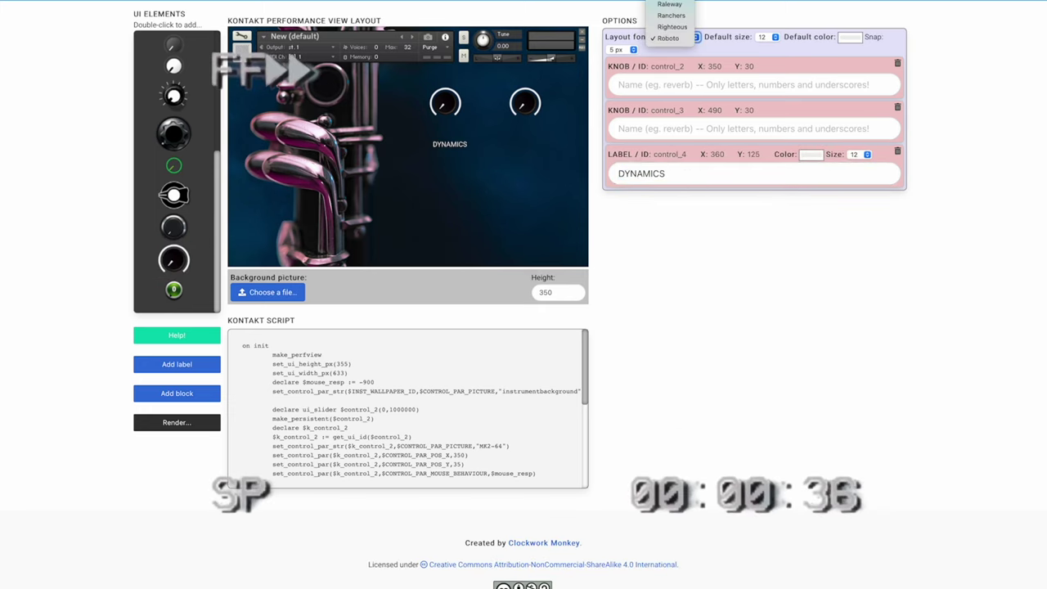
pyautogui.click(669, 6)
# Step: Set the default text size to 21 and the DYNAMICS label to size 20, and move the label to X 330, Y 100
pyautogui.click(767, 37)
pyautogui.click(758, 139)
pyautogui.click(858, 155)
pyautogui.click(852, 245)
pyautogui.moveTo(480, 149); pyautogui.dragTo(463, 135)
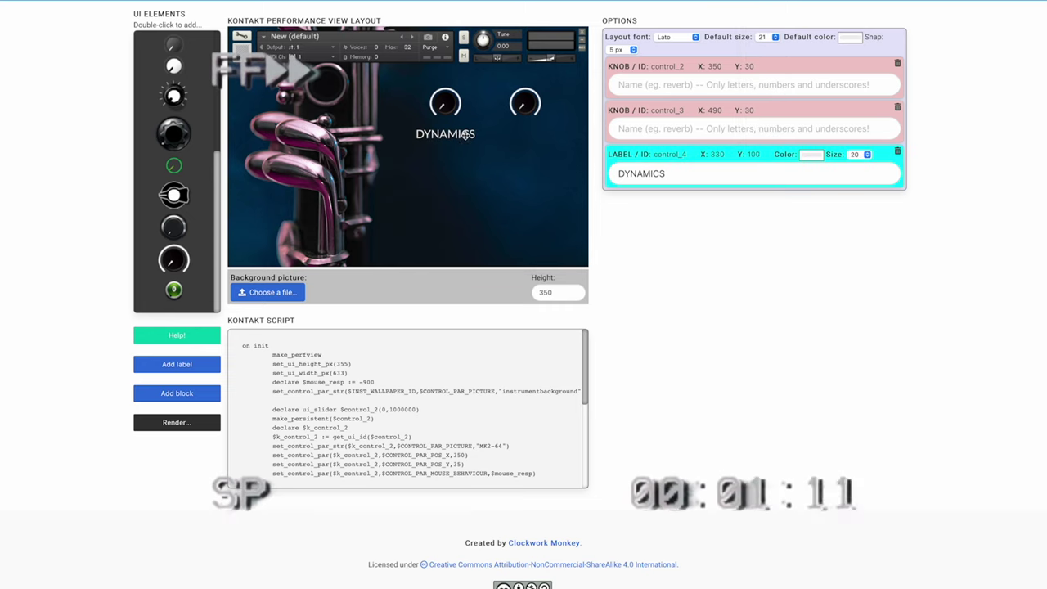
# Step: Try the Poppins, Ranchers and Kanit layout fonts on the DYNAMICS label
pyautogui.click(679, 39)
pyautogui.click(665, 39)
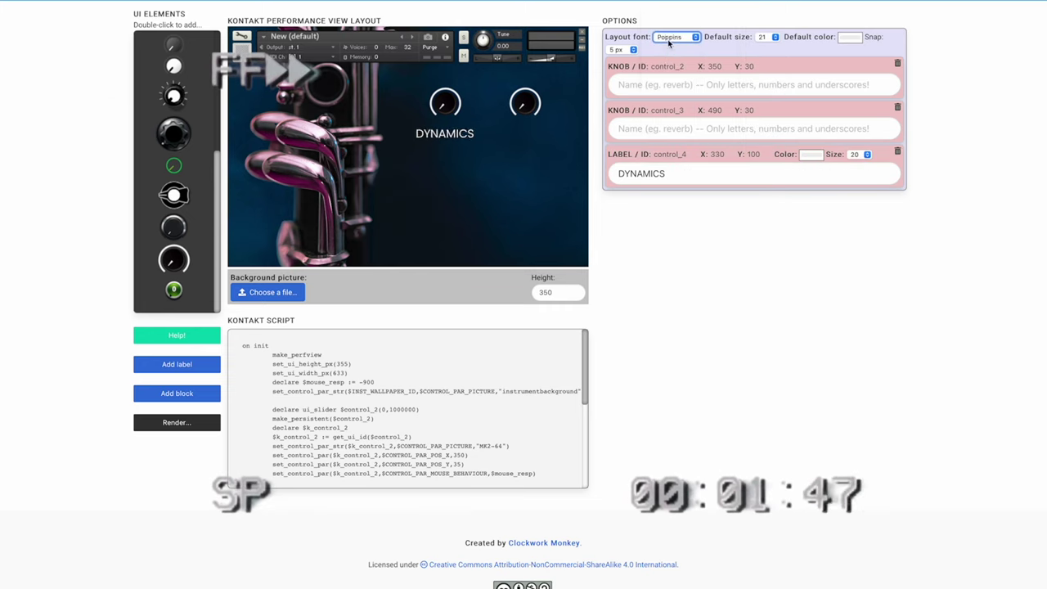
pyautogui.click(673, 38)
pyautogui.click(664, 27)
pyautogui.click(671, 37)
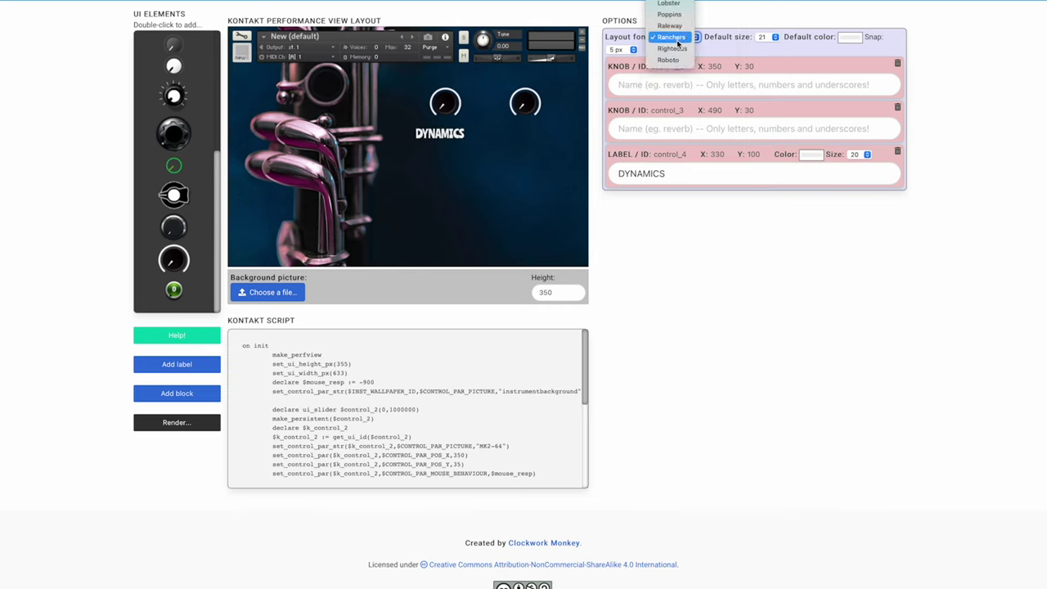
pyautogui.click(680, 25)
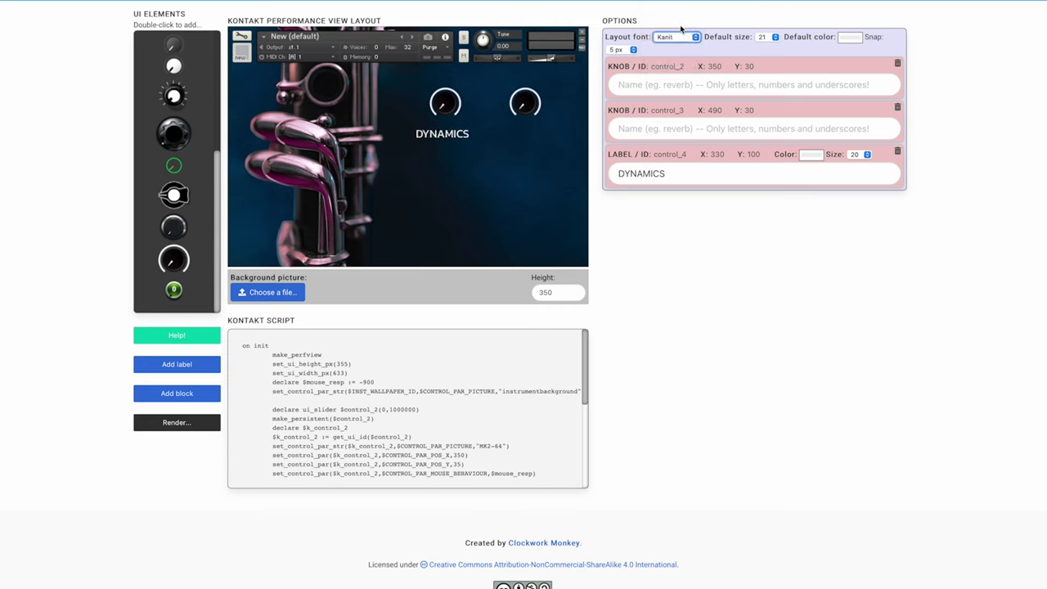
# Step: Set the layout font to Dosis and center the DYNAMICS label under the first knob at X 340, Y 100
pyautogui.click(677, 36)
pyautogui.click(667, 18)
pyautogui.moveTo(442, 138); pyautogui.dragTo(448, 137)
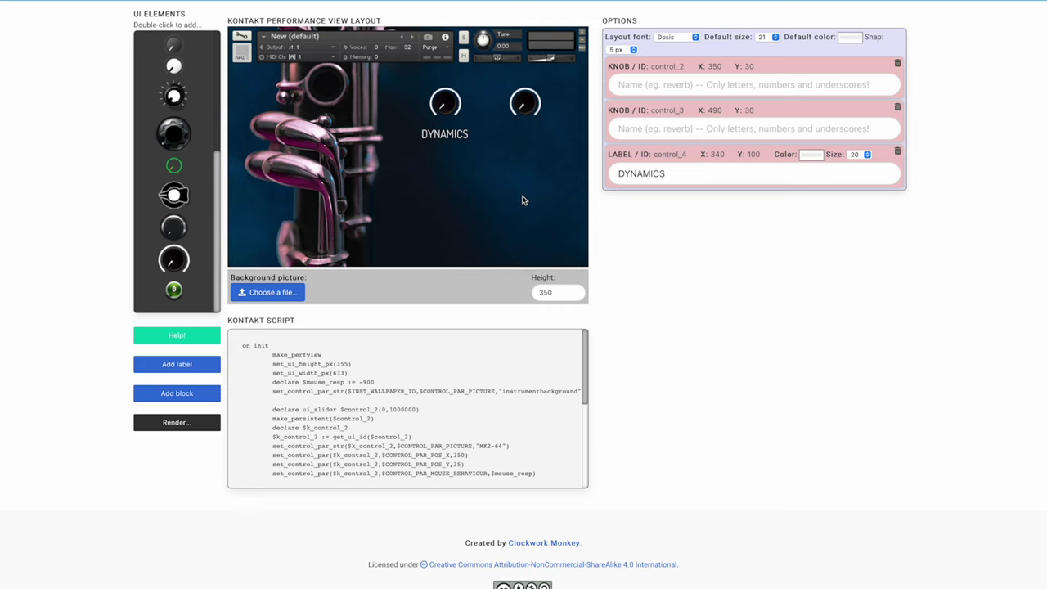
# Step: Add a label reading REVERB beneath the second knob at X 490, Y 100
pyautogui.click(176, 364)
pyautogui.moveTo(261, 77); pyautogui.dragTo(457, 127)
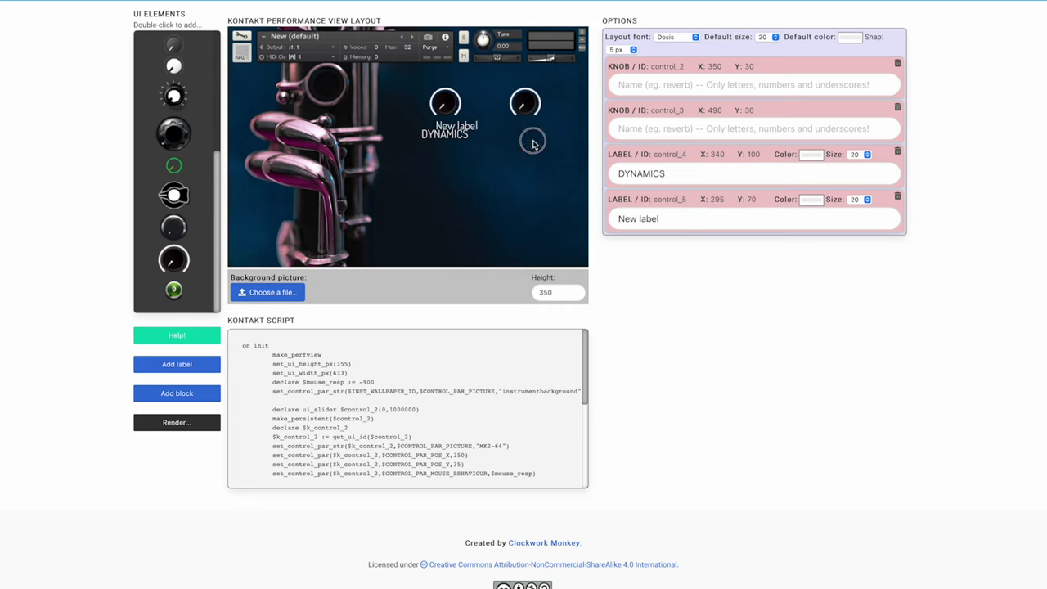
pyautogui.moveTo(533, 143); pyautogui.dragTo(522, 125)
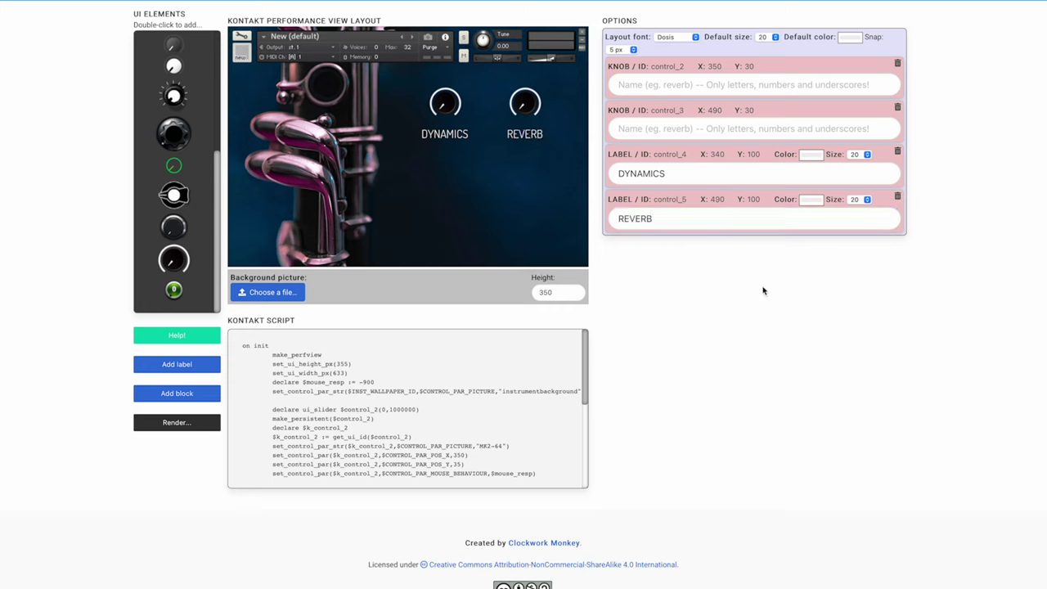
# Step: Add a third matching knob at X 350, Y 170 and name the three knobs dyn, reverb and expr
pyautogui.doubleClick(173, 260)
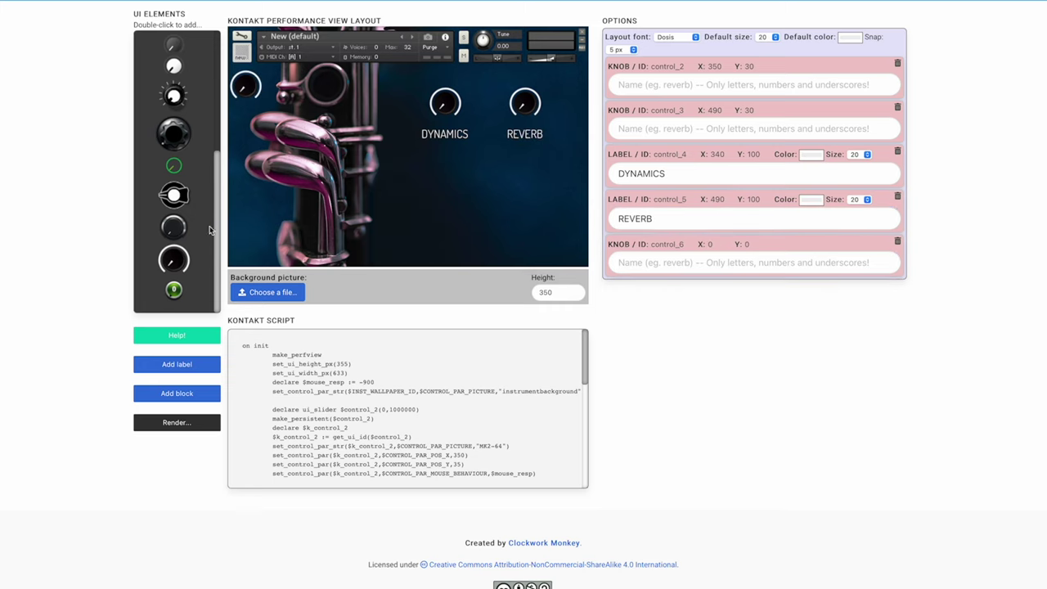
pyautogui.moveTo(247, 84); pyautogui.dragTo(450, 178)
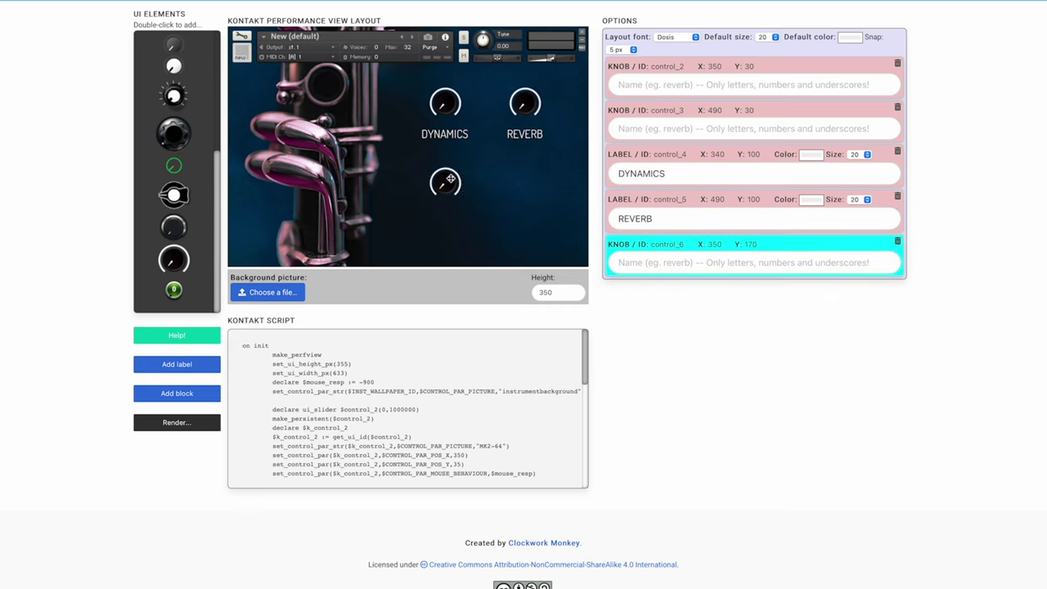
pyautogui.click(686, 262)
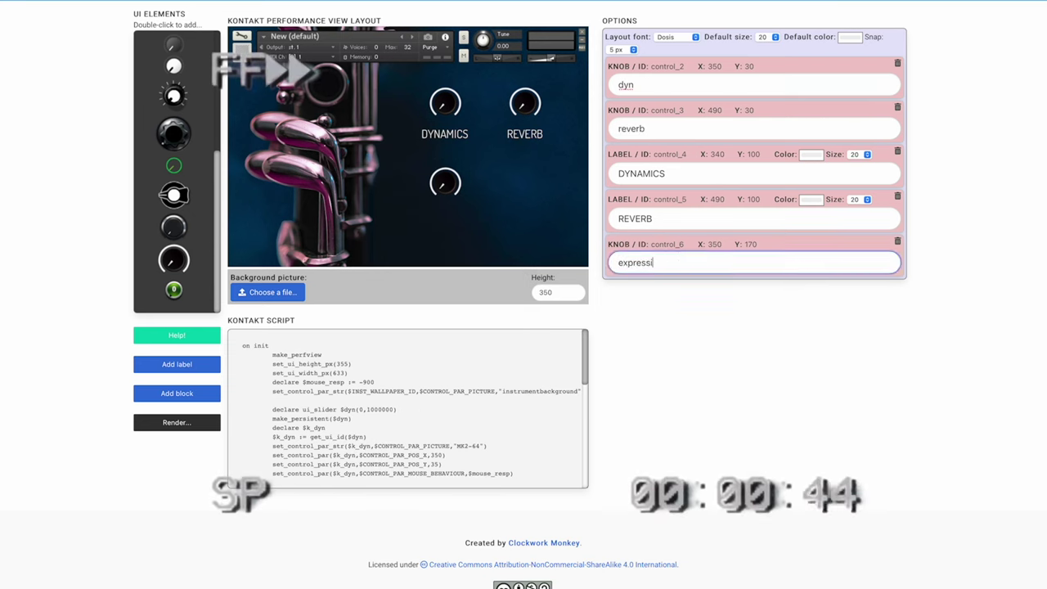
pyautogui.press('BackSpace')
pyautogui.press('BackSpace')
pyautogui.press('BackSpace')
pyautogui.press('BackSpace')
pyautogui.click(654, 128)
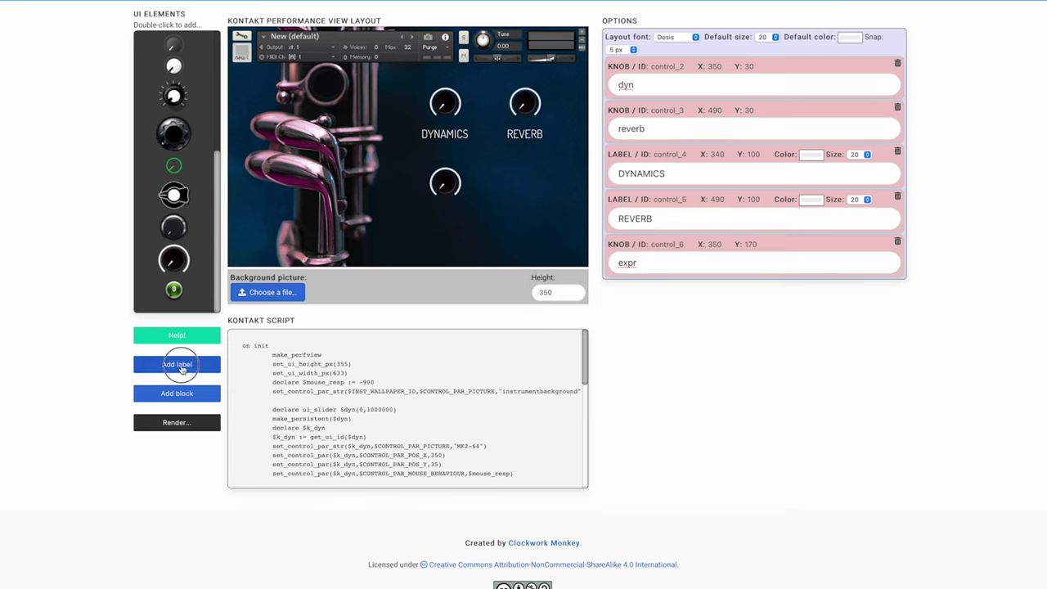
# Step: Add a label reading EXPRESSION beneath the third knob at X 335, Y 245
pyautogui.click(177, 364)
pyautogui.moveTo(250, 76); pyautogui.dragTo(446, 216)
pyautogui.tripleClick(685, 308)
pyautogui.write('EXPRESSION')
pyautogui.click(676, 360)
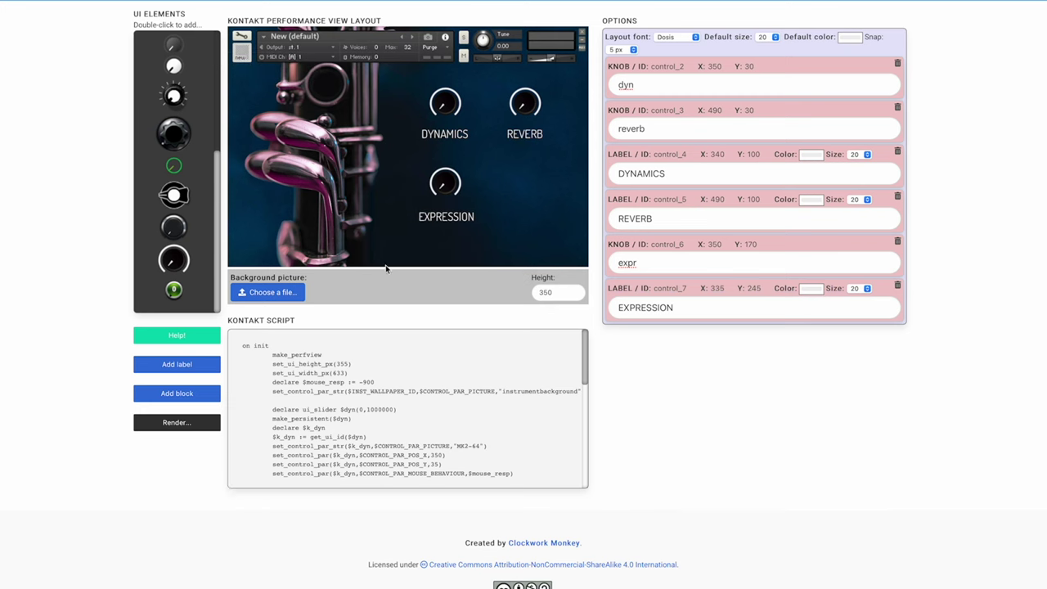
pyautogui.write('D.I.D. CHOI CLARINET')
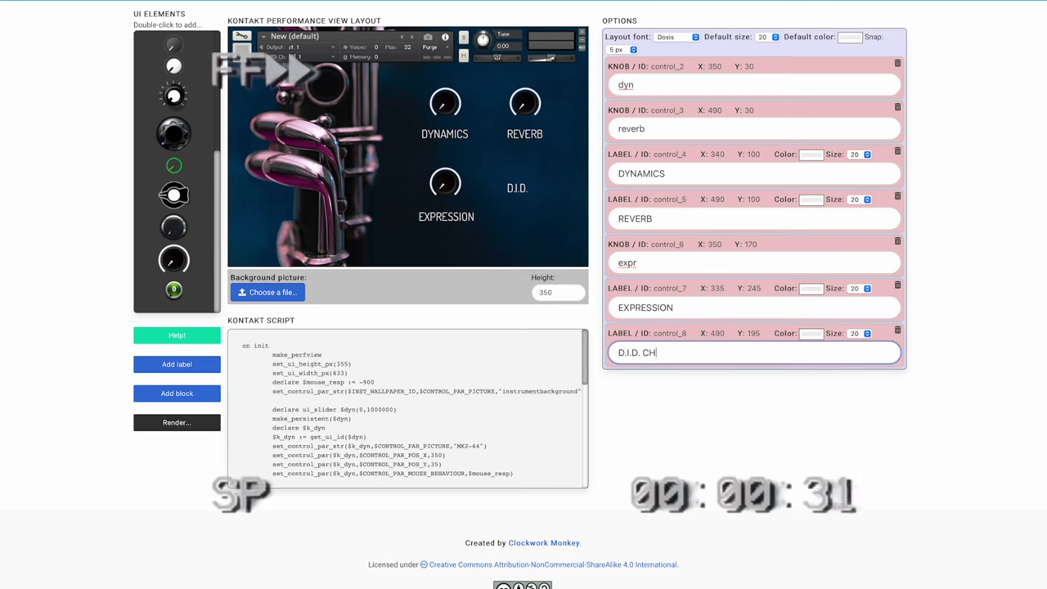
pyautogui.click(897, 330)
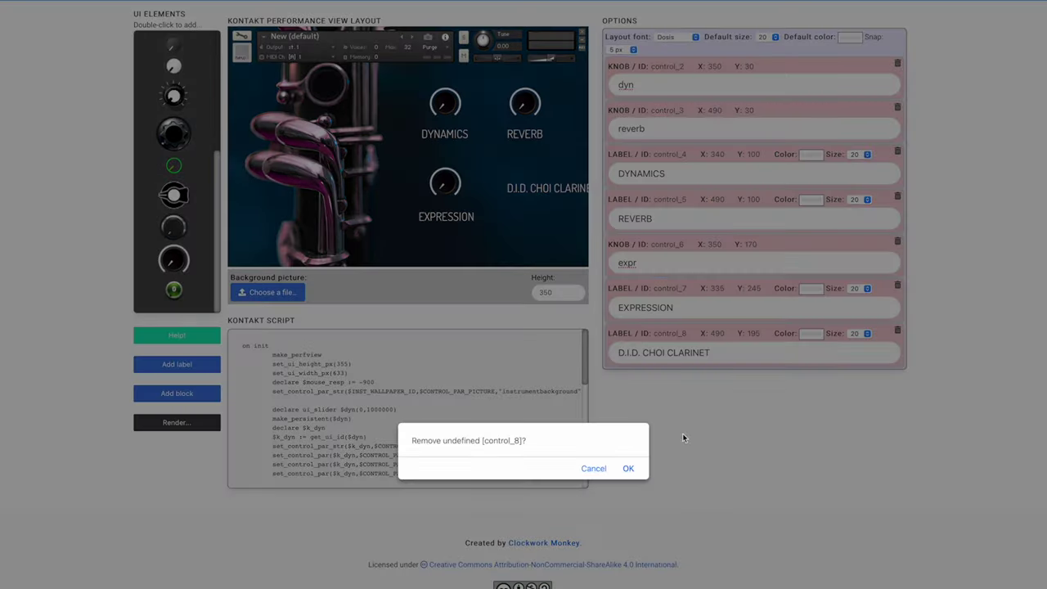
pyautogui.click(628, 469)
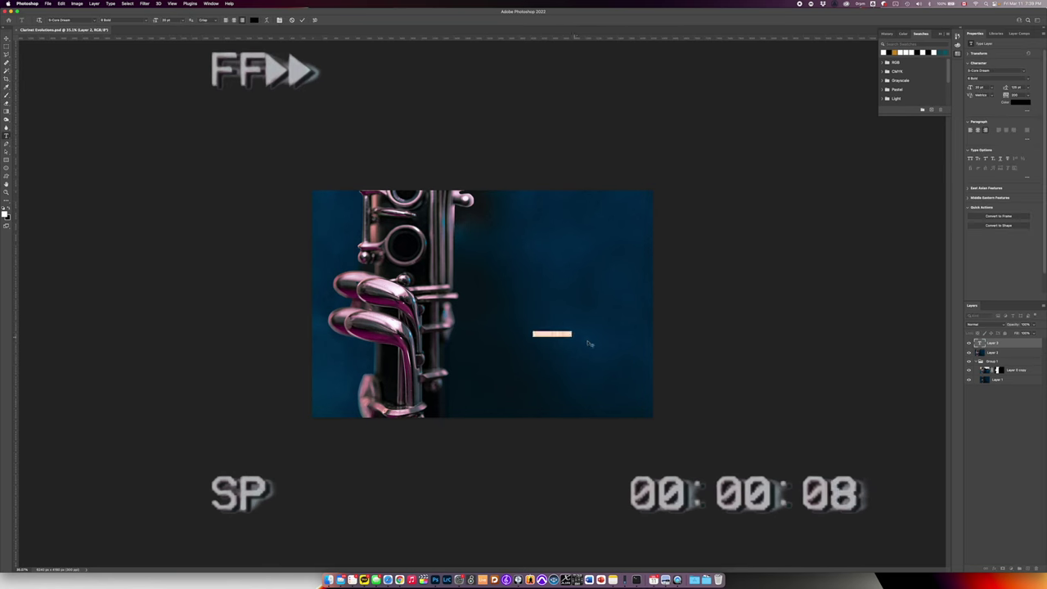
# Step: In Photoshop, make the new clarinet title text white and set its size to 50 pt
pyautogui.click(254, 19)
pyautogui.moveTo(168, 20); pyautogui.dragTo(136, 22)
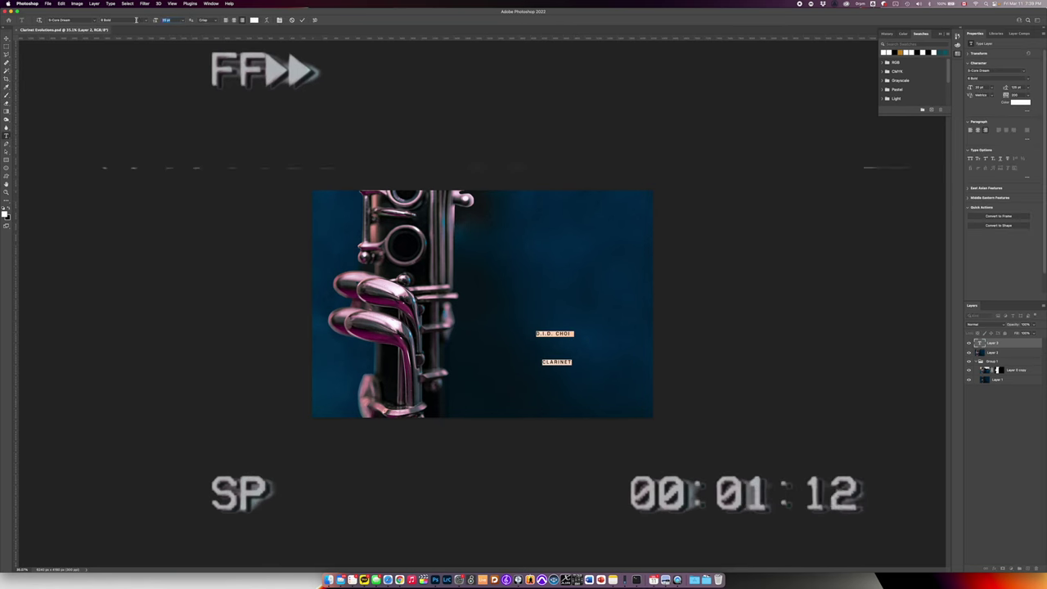
pyautogui.write('50')
pyautogui.press('Return')
# Step: Capture a screenshot of the knob layout preview and place it in the artwork, scaled to cover the whole canvas
pyautogui.hotkey('ctrl', 'Right')
pyautogui.press('super+shift+4')
pyautogui.moveTo(361, 62); pyautogui.dragTo(559, 214)
pyautogui.hotkey('ctrl', 'Left')
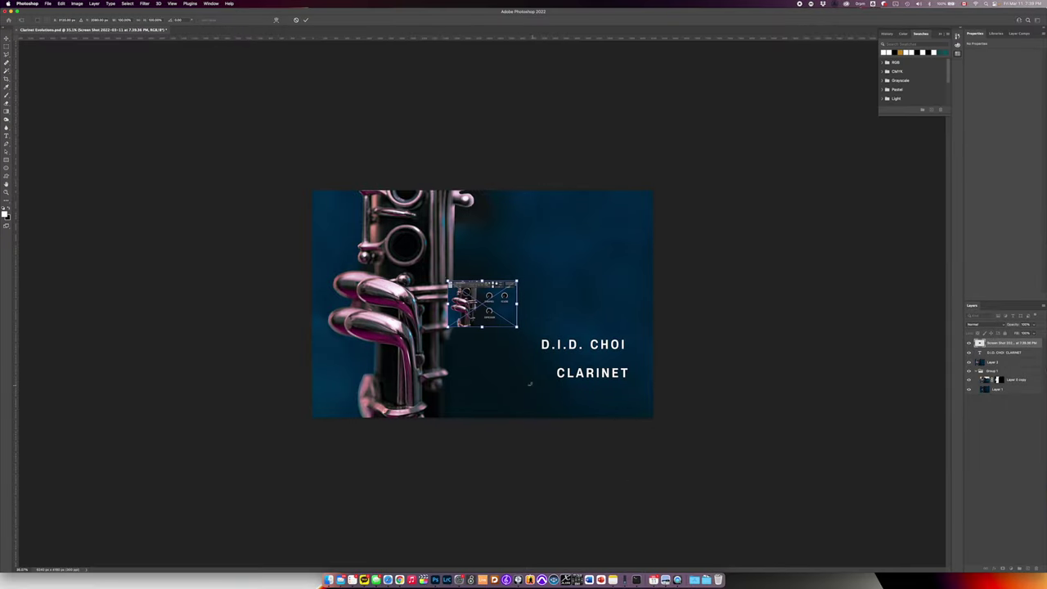
pyautogui.moveTo(446, 276); pyautogui.dragTo(265, 163)
pyautogui.moveTo(516, 325); pyautogui.dragTo(597, 382)
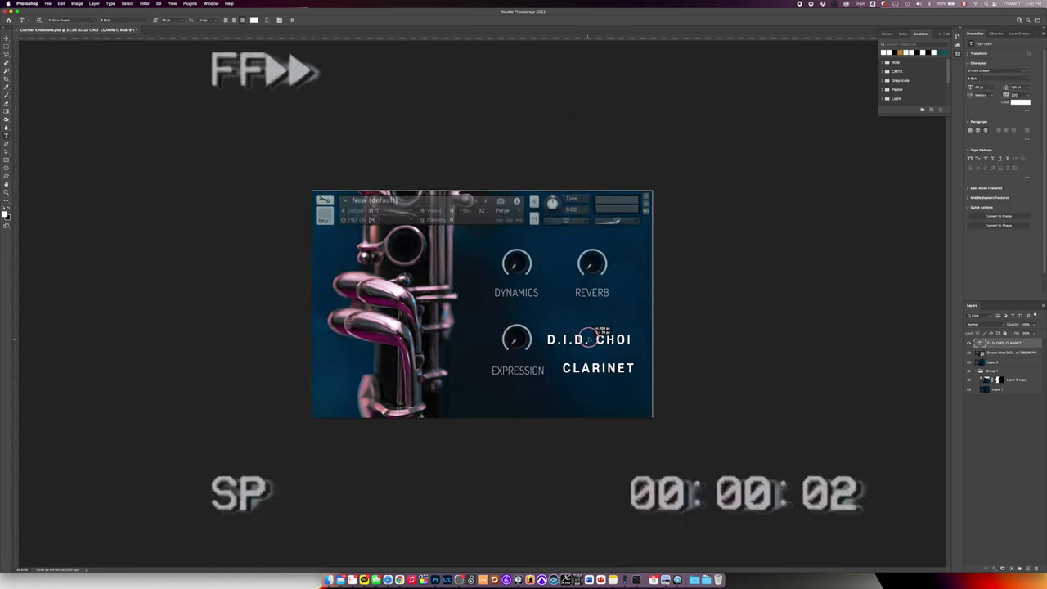
# Step: Set the title's line spacing to Auto, widen the letter spacing of CLARINET and position the title beneath the REVERB knob
pyautogui.hotkey('ctrl', 'a')
pyautogui.click(642, 354)
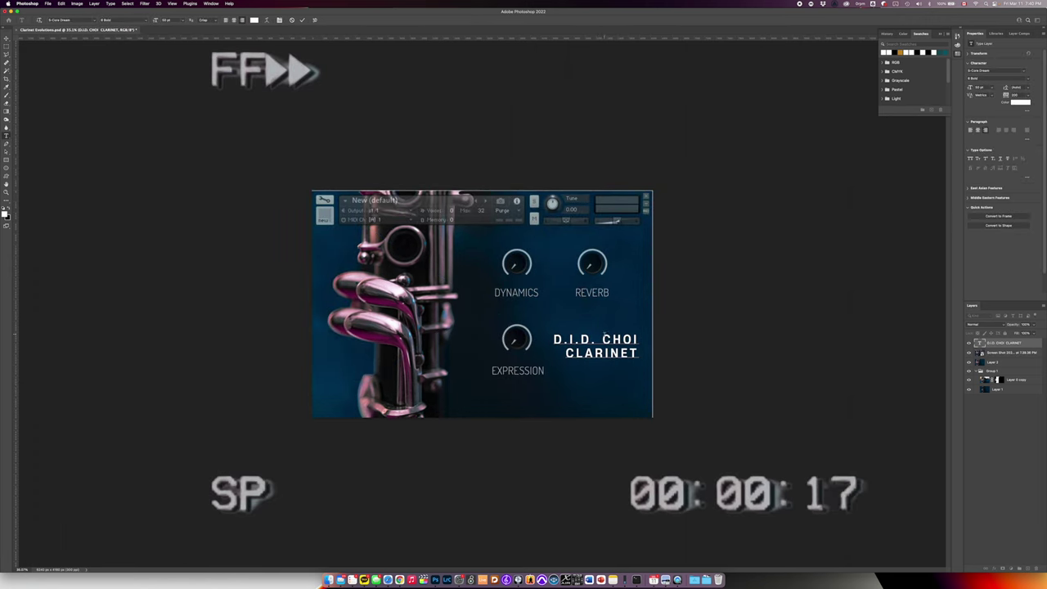
pyautogui.doubleClick(600, 352)
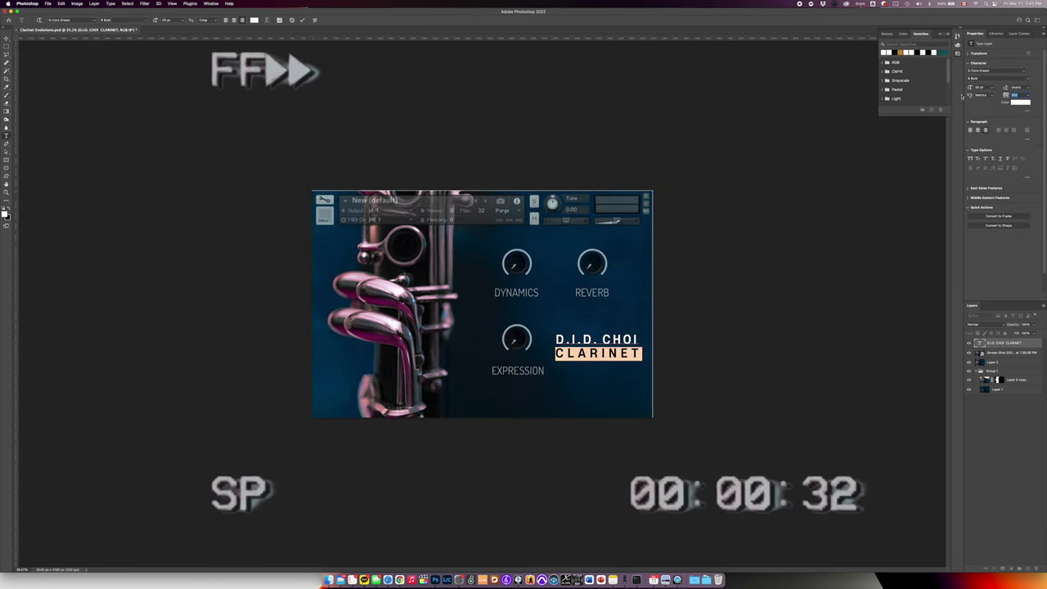
pyautogui.press('super+Return')
pyautogui.scroll(-3, 491, 365)
pyautogui.moveTo(571, 329); pyautogui.dragTo(558, 312)
# Step: Centre-align the title text and insert a separate dash line between its two lines
pyautogui.press('super+a')
pyautogui.press('super+shift+c')
pyautogui.click(557, 340)
pyautogui.press('Return')
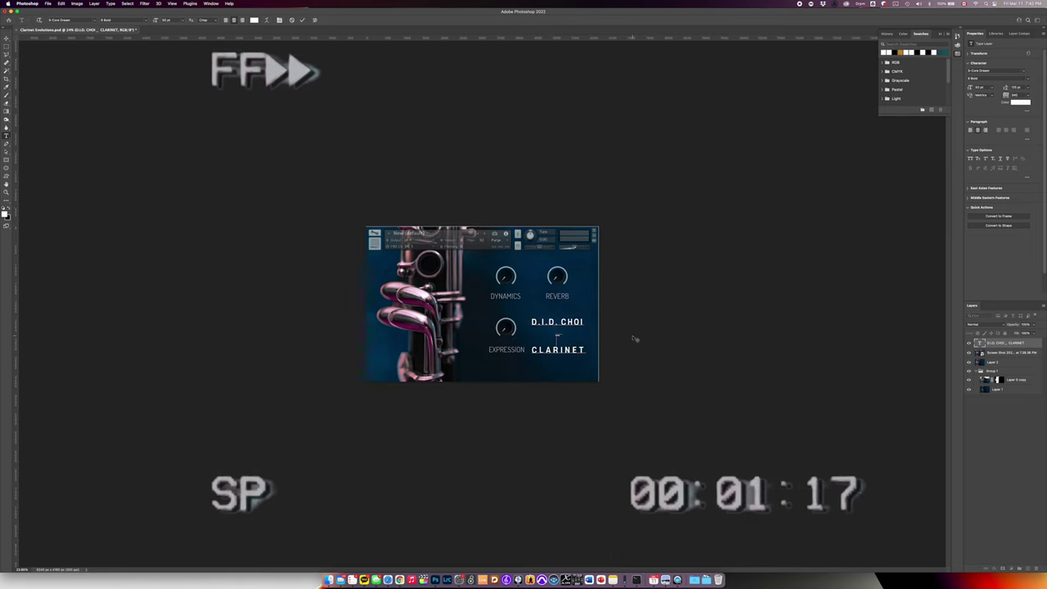
# Step: Hide the layout screenshot layer and start saving a copy of the artwork
pyautogui.scroll(-3, 634, 338)
pyautogui.click(968, 352)
pyautogui.press('alt+super+s')
pyautogui.click(507, 248)
pyautogui.click(508, 319)
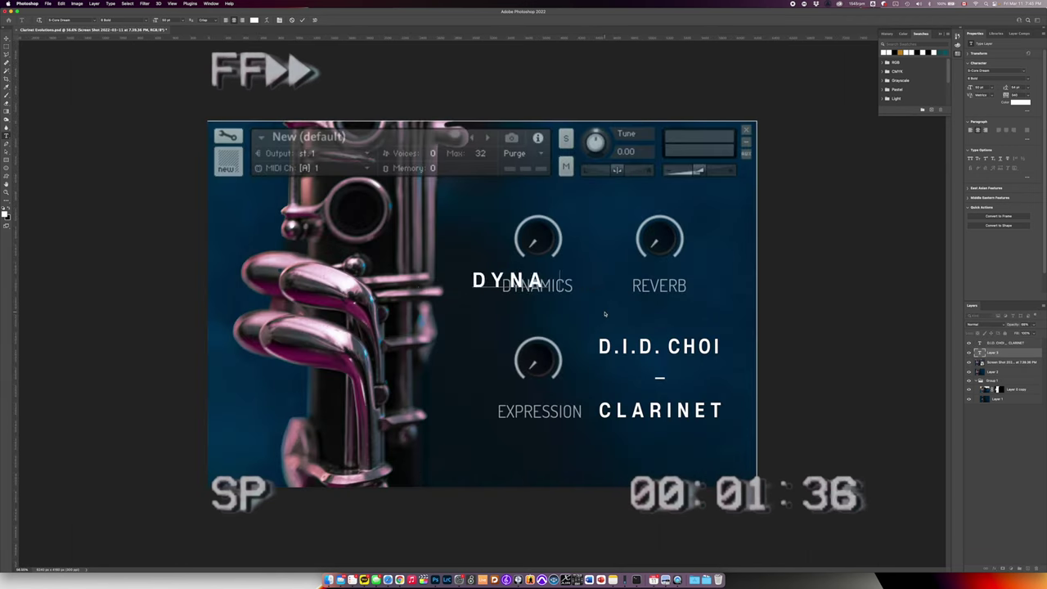
# Step: Add a DYNAMICS text label in Light weight at 40 pt and place it beneath the first knob
pyautogui.write('MICS')
pyautogui.hotkey('ctrl', 'a')
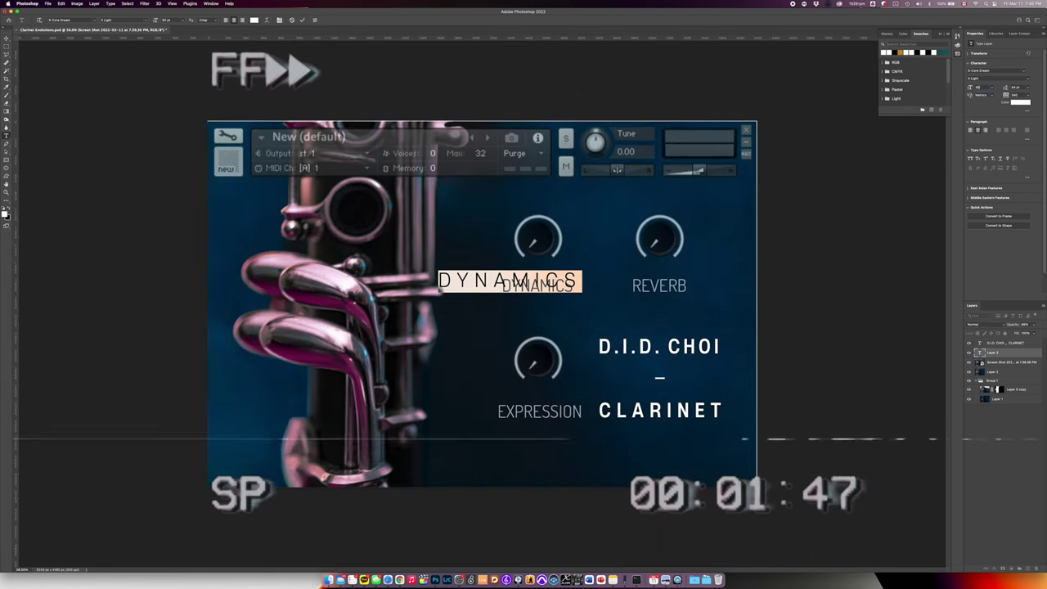
pyautogui.press('Return')
pyautogui.doubleClick(979, 88)
pyautogui.write('40')
pyautogui.press('Return')
pyautogui.moveTo(530, 231); pyautogui.dragTo(562, 237)
pyautogui.press('super+Return')
pyautogui.moveTo(542, 286); pyautogui.dragTo(542, 297)
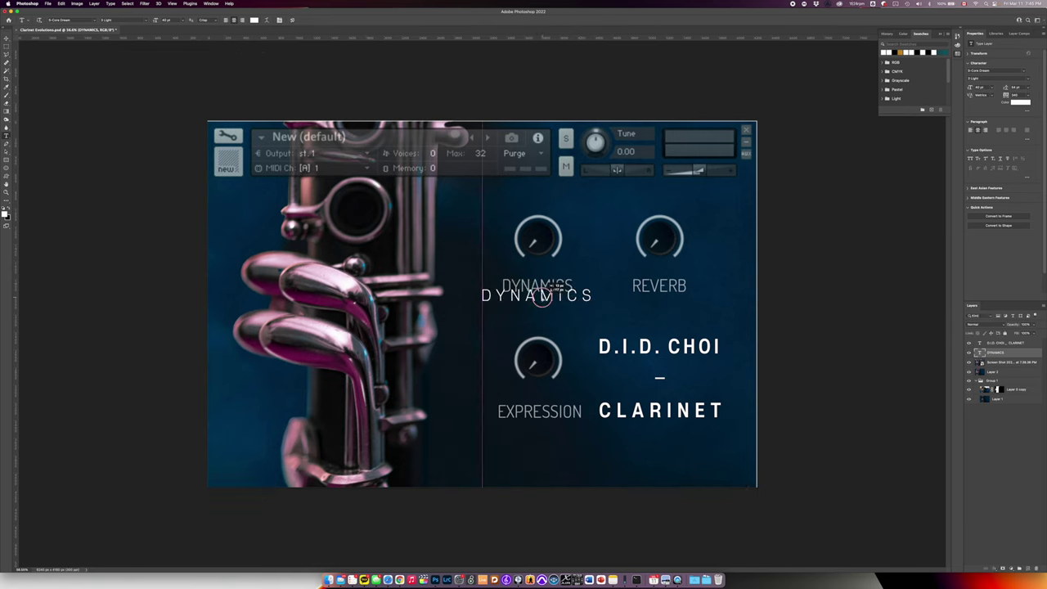
# Step: Duplicate the DYNAMICS text layer, move the copy beneath the second knob and change its text to REVERB
pyautogui.rightClick(998, 353)
pyautogui.click(949, 262)
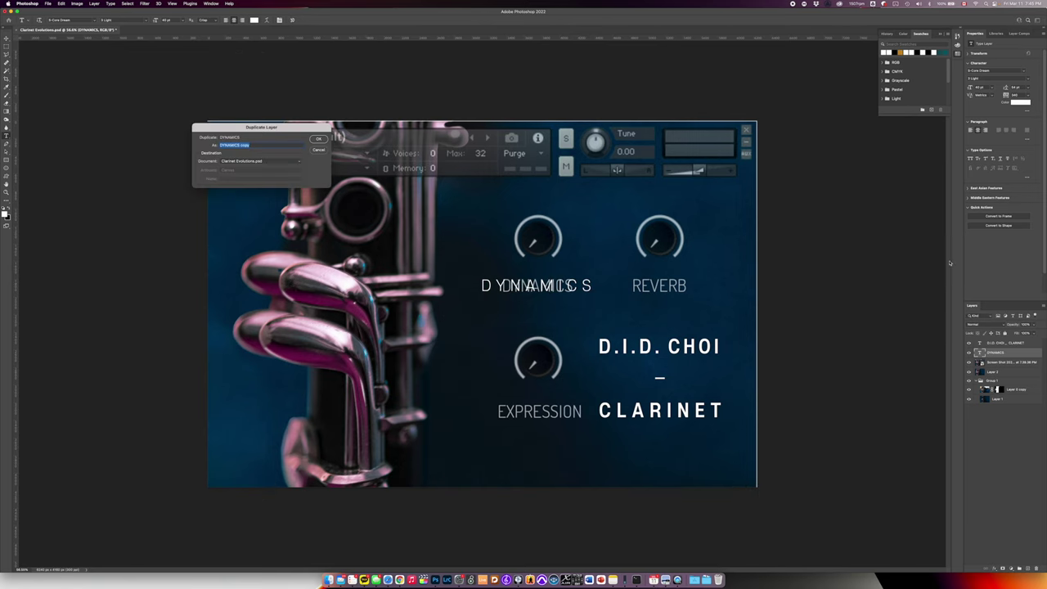
pyautogui.click(317, 140)
pyautogui.moveTo(573, 294); pyautogui.dragTo(674, 289)
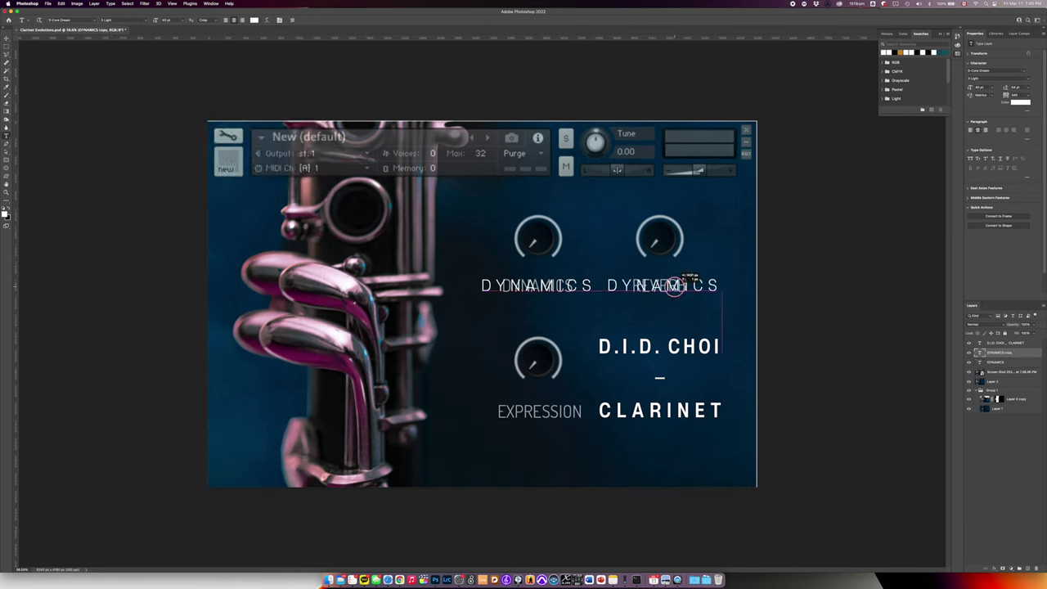
pyautogui.doubleClick(685, 288)
pyautogui.write('REVERB')
# Step: Add a matching EXPRESSION text label beneath the third knob
pyautogui.click(540, 413)
pyautogui.write('EXPRESSION')
pyautogui.click(1003, 354)
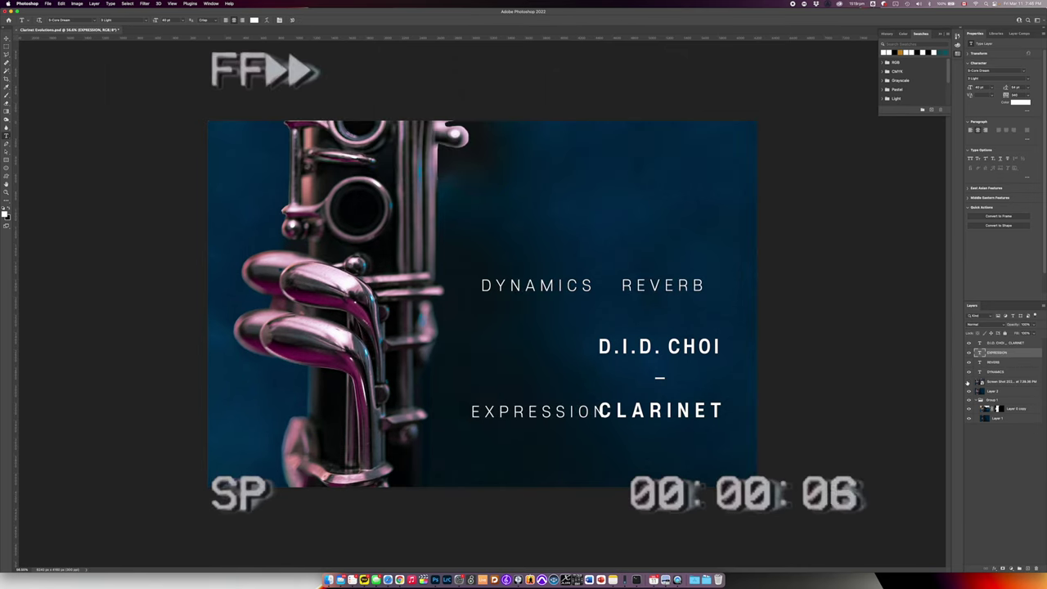
# Step: Reduce the letter spacing of the EXPRESSION label, comparing it against the layout screenshot
pyautogui.doubleClick(980, 352)
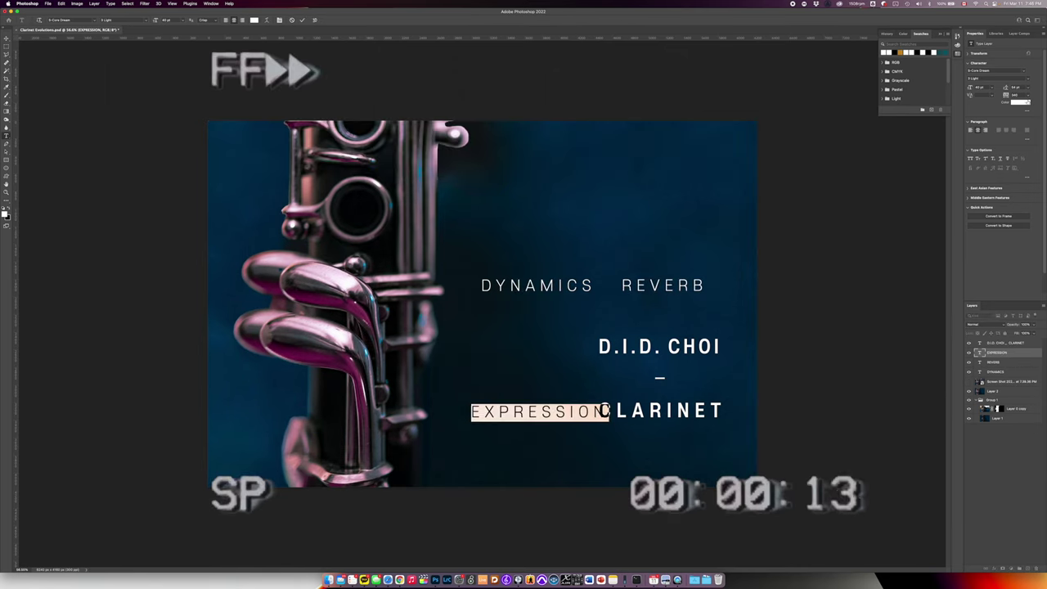
pyautogui.doubleClick(980, 372)
pyautogui.click(995, 361)
pyautogui.moveTo(1005, 95); pyautogui.dragTo(941, 98)
pyautogui.click(968, 381)
pyautogui.doubleClick(980, 352)
pyautogui.click(995, 371)
pyautogui.click(968, 381)
# Step: Reduce the letter spacing of the DYNAMICS and REVERB labels and compare them with the layout screenshot
pyautogui.doubleClick(980, 371)
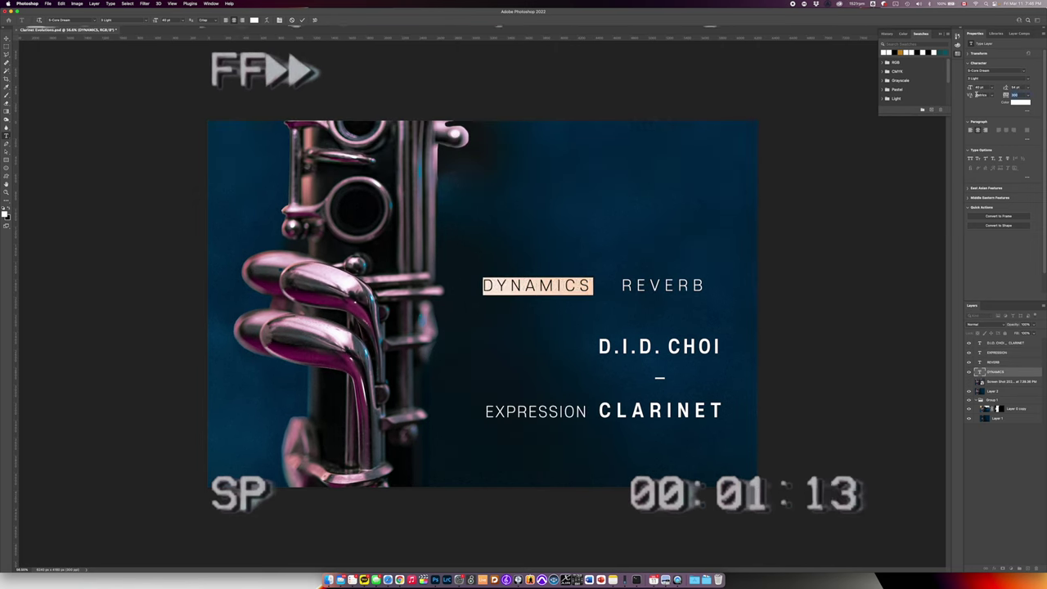
pyautogui.moveTo(1005, 95); pyautogui.dragTo(967, 96)
pyautogui.doubleClick(980, 362)
pyautogui.click(994, 361)
pyautogui.click(969, 381)
pyautogui.click(968, 381)
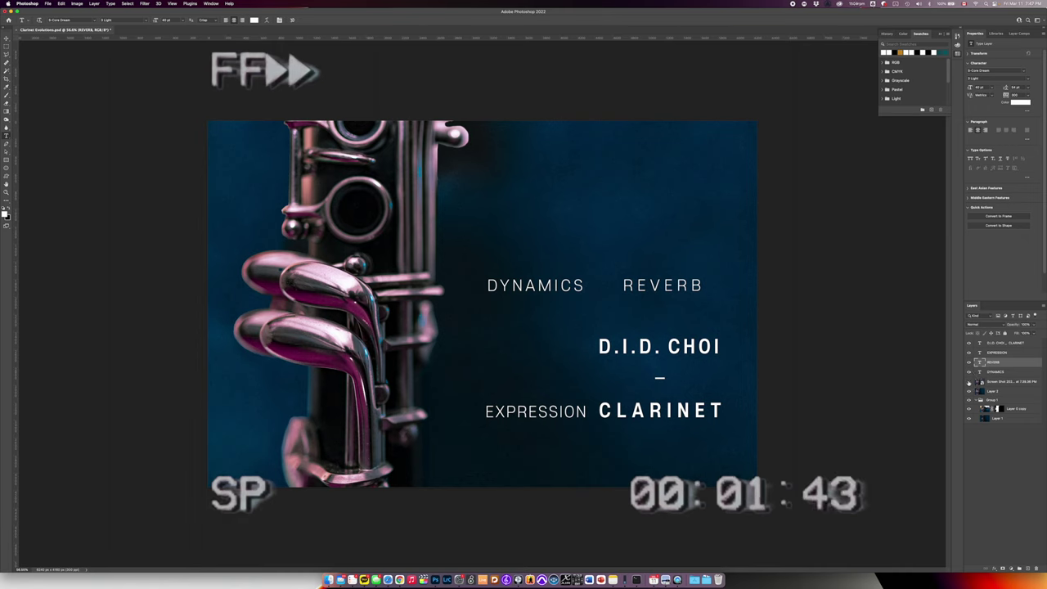
pyautogui.click(968, 381)
pyautogui.click(968, 381)
pyautogui.click(969, 382)
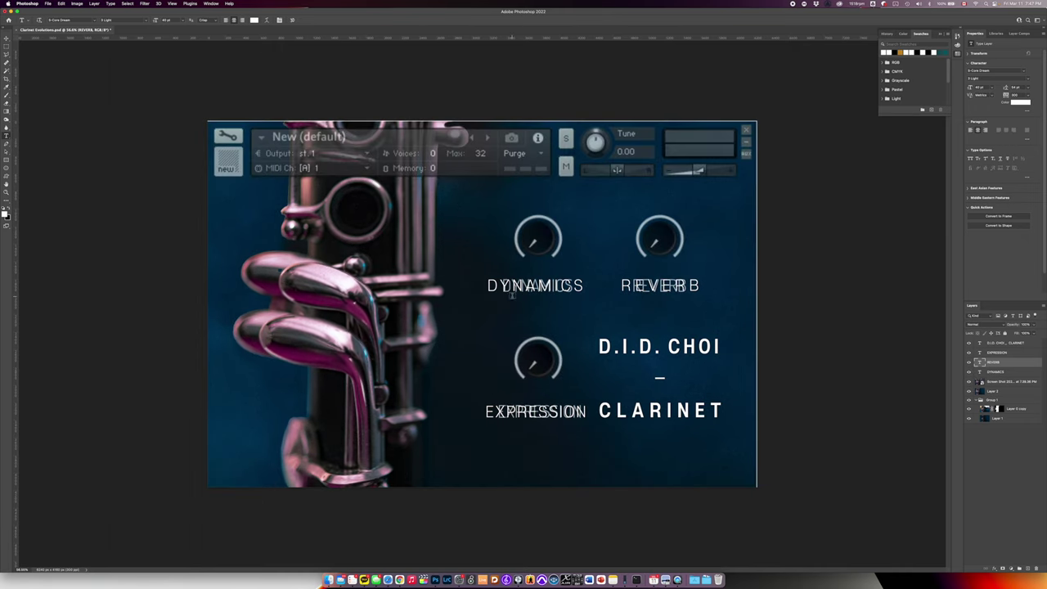
# Step: Shift the DYNAMICS and EXPRESSION labels slightly to centre them beneath their knobs
pyautogui.click(1005, 381)
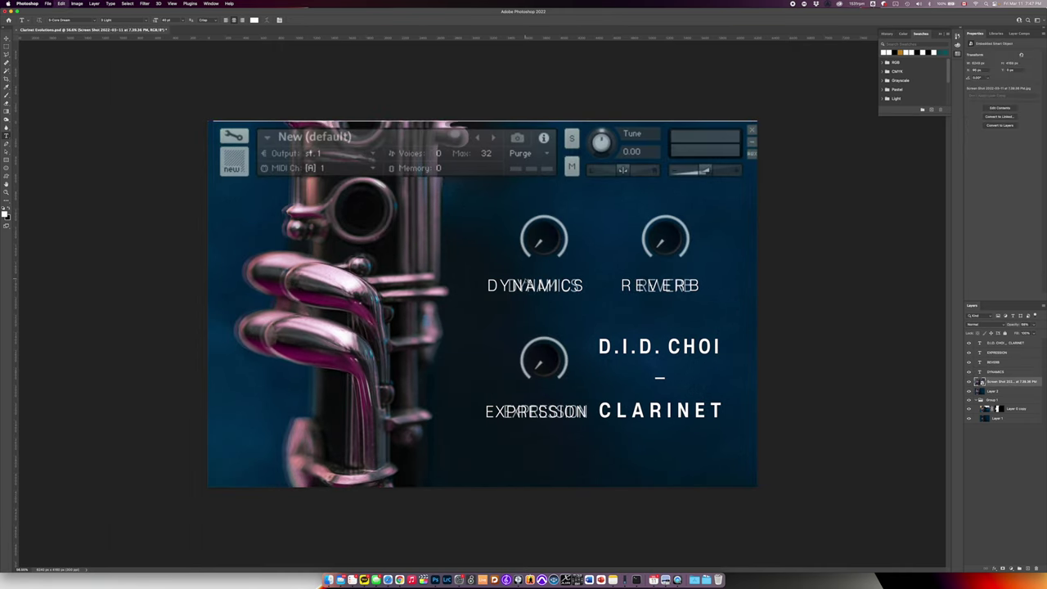
pyautogui.click(1000, 362)
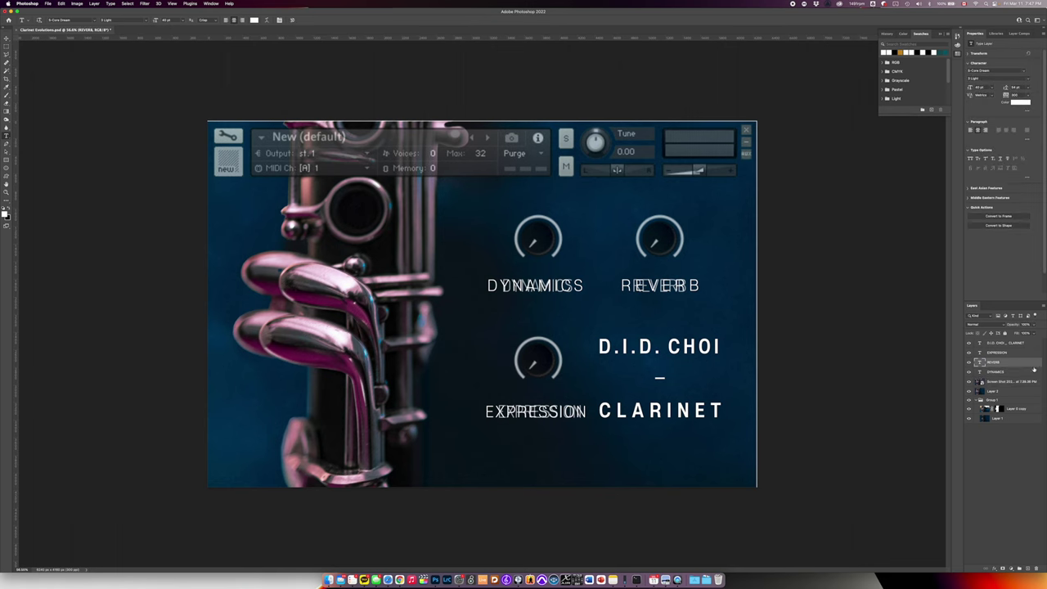
pyautogui.moveTo(535, 286); pyautogui.dragTo(543, 286)
pyautogui.moveTo(548, 405); pyautogui.dragTo(554, 405)
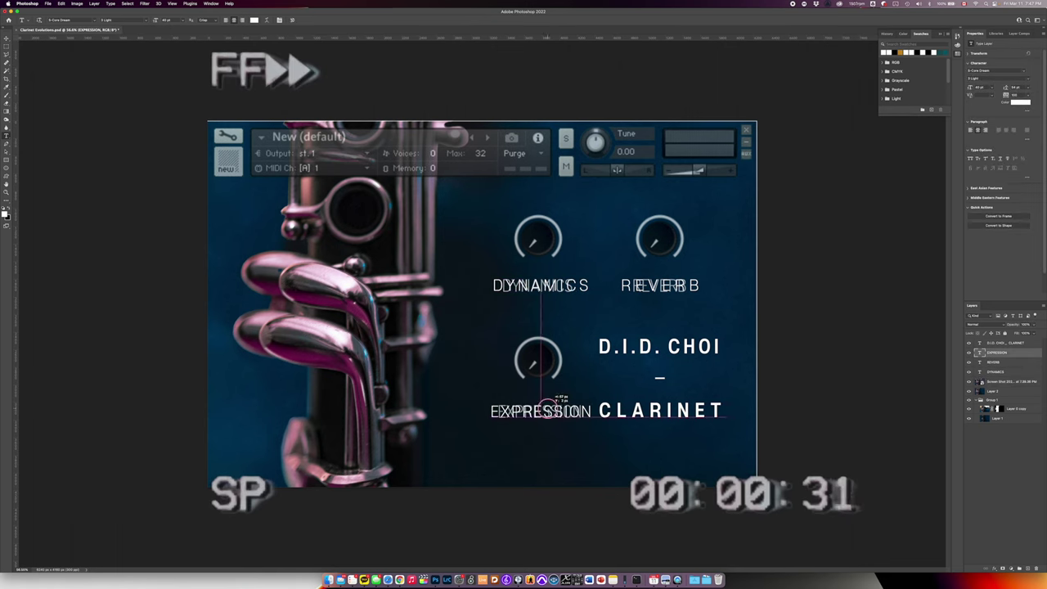
# Step: Reduce the letter spacing of the CLARINET line and of the title's first line so their widths match
pyautogui.click(630, 347)
pyautogui.moveTo(723, 410); pyautogui.dragTo(601, 410)
pyautogui.moveTo(1005, 95); pyautogui.dragTo(969, 95)
pyautogui.moveTo(600, 347); pyautogui.dragTo(723, 347)
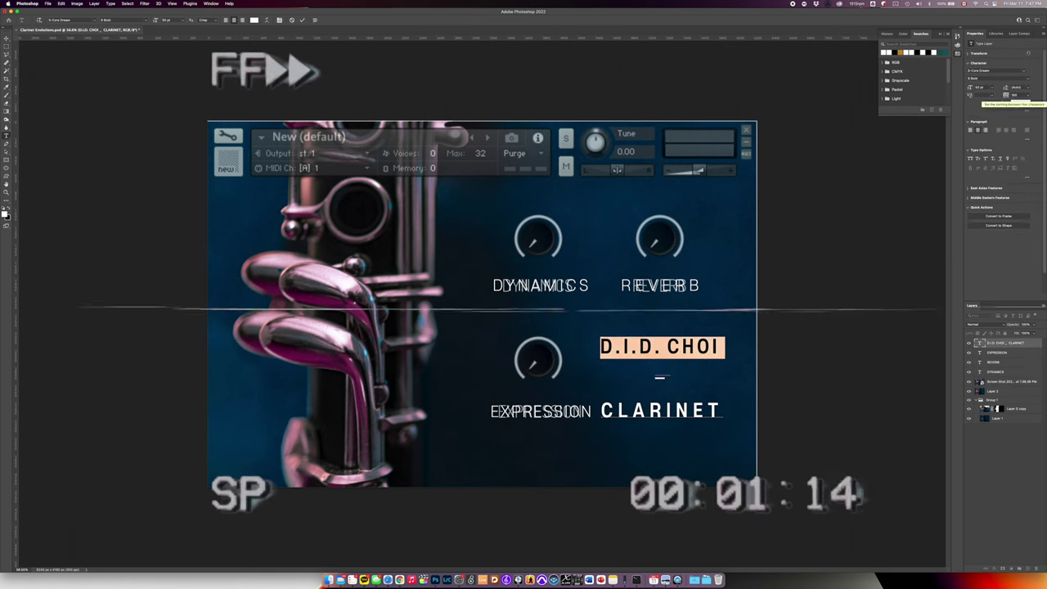
pyautogui.moveTo(1005, 95); pyautogui.dragTo(969, 95)
pyautogui.press('super+Return')
# Step: Hide the layout screenshot layer and save a PNG copy of the artwork in the Clarinet Evolutions folder
pyautogui.scroll(-2, 546, 374)
pyautogui.scroll(-3, 482, 303)
pyautogui.click(968, 381)
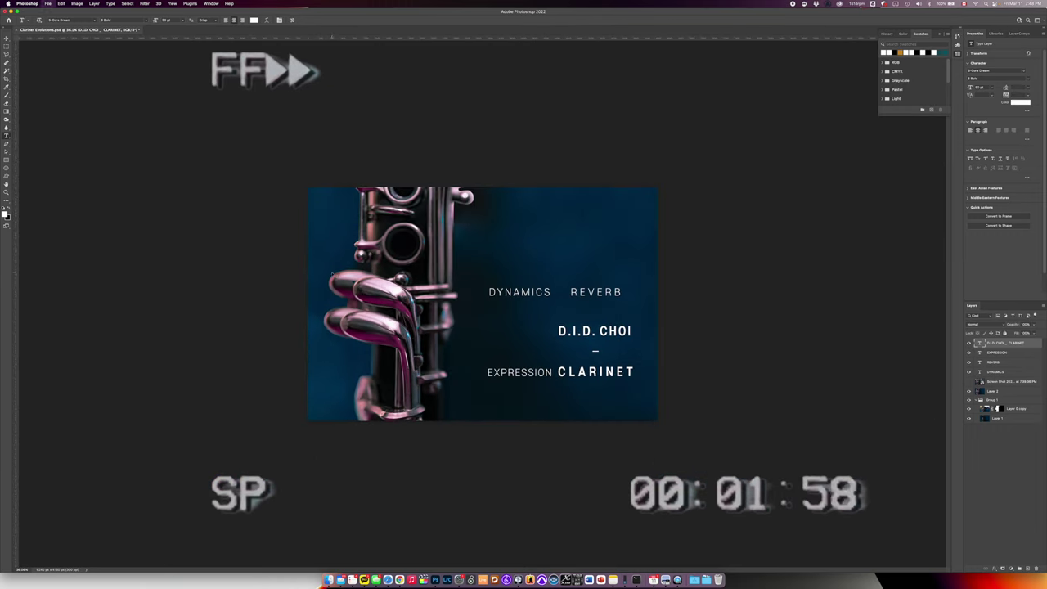
pyautogui.press('super+shift+s')
pyautogui.click(597, 275)
pyautogui.click(503, 252)
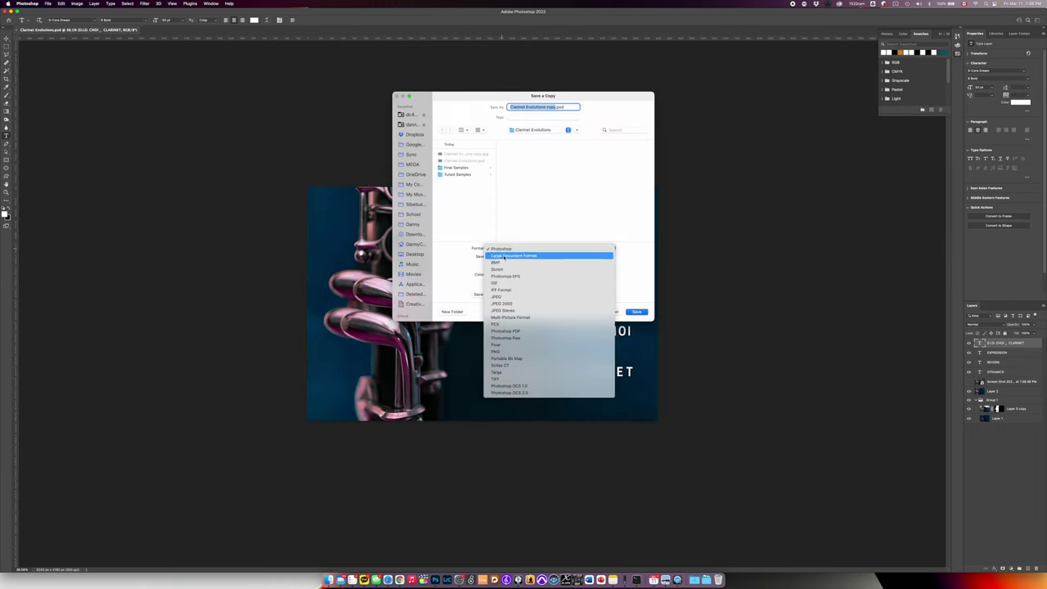
pyautogui.click(510, 352)
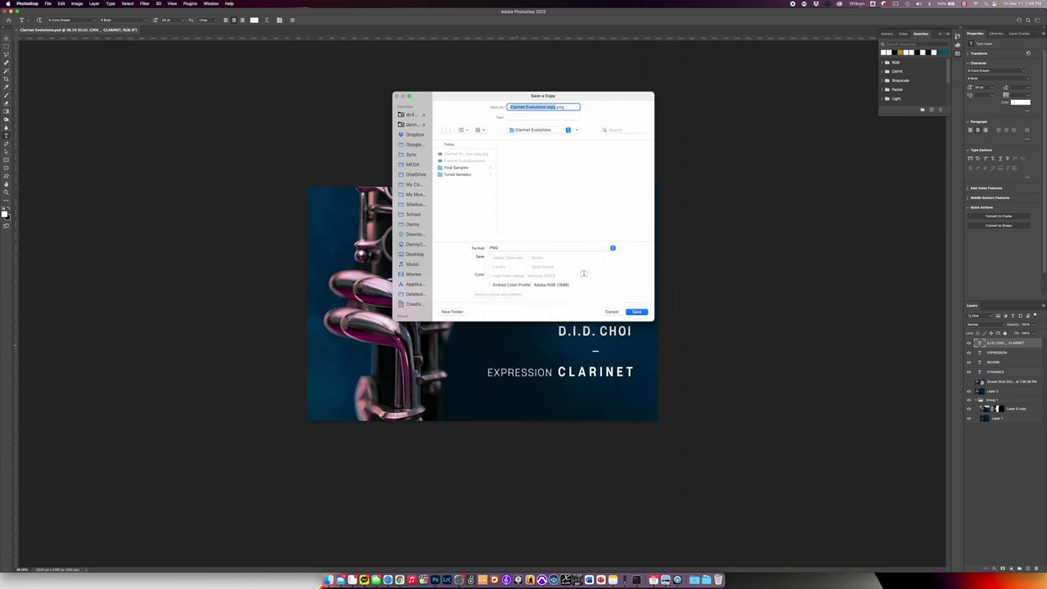
pyautogui.click(636, 311)
pyautogui.click(297, 143)
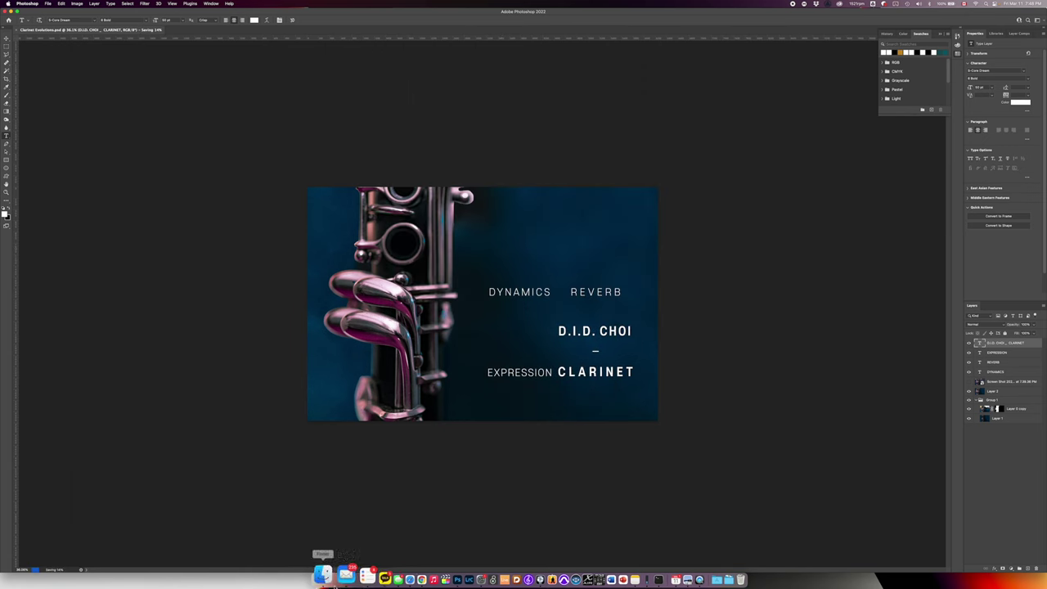
# Step: In Finder, replace the background image in the InstrumentResources folder with the PNG copy, renamed instrumentbackground.png
pyautogui.click(352, 579)
pyautogui.rightClick(679, 235)
pyautogui.click(700, 255)
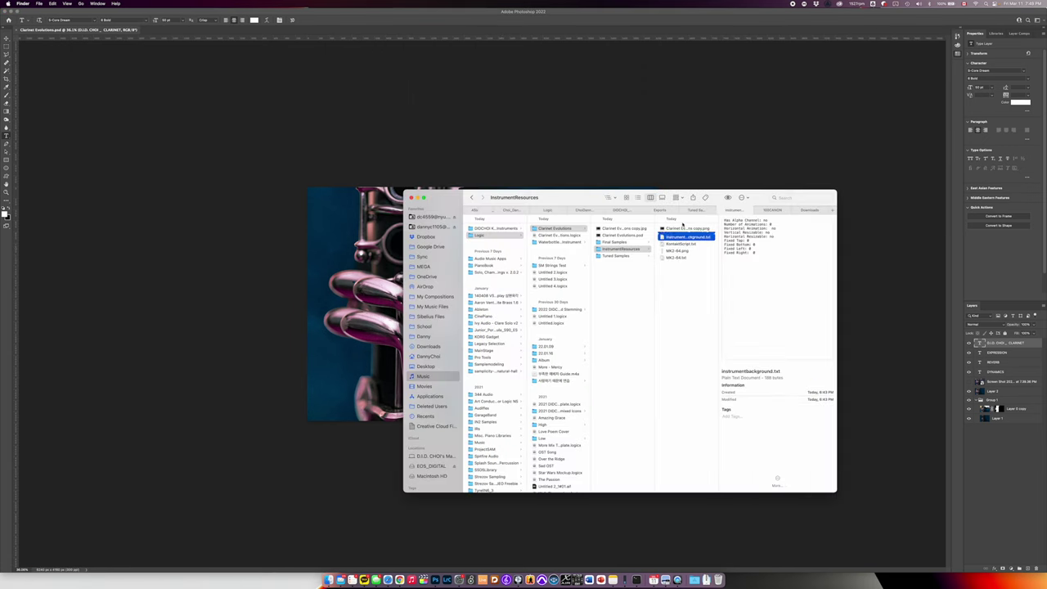
pyautogui.click(680, 229)
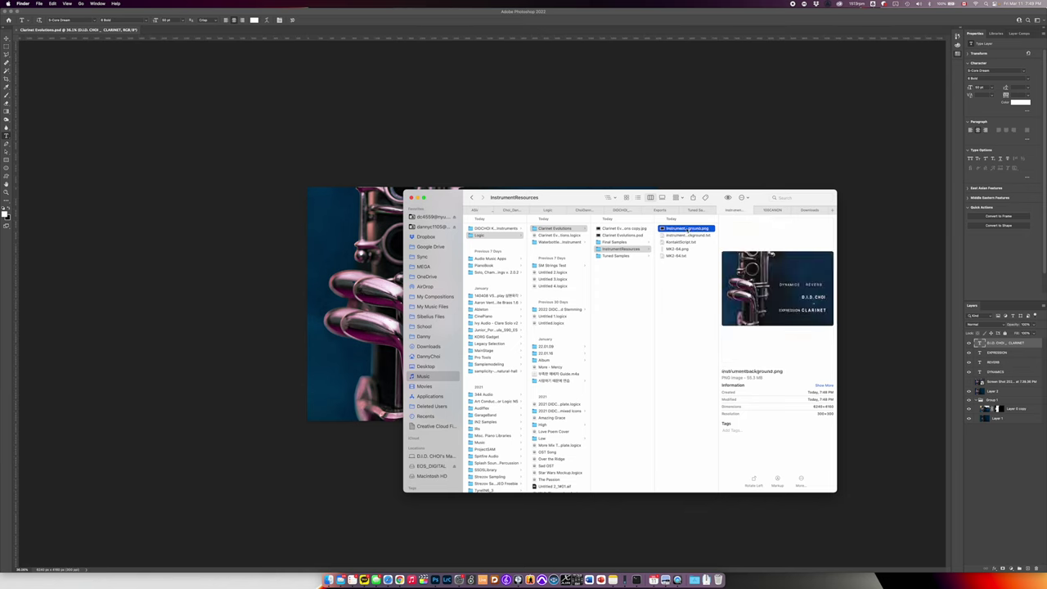
# Step: Check the text files in the InstrumentResources folder and open KontaktScript.txt
pyautogui.click(687, 235)
pyautogui.click(678, 257)
pyautogui.click(678, 263)
pyautogui.click(671, 241)
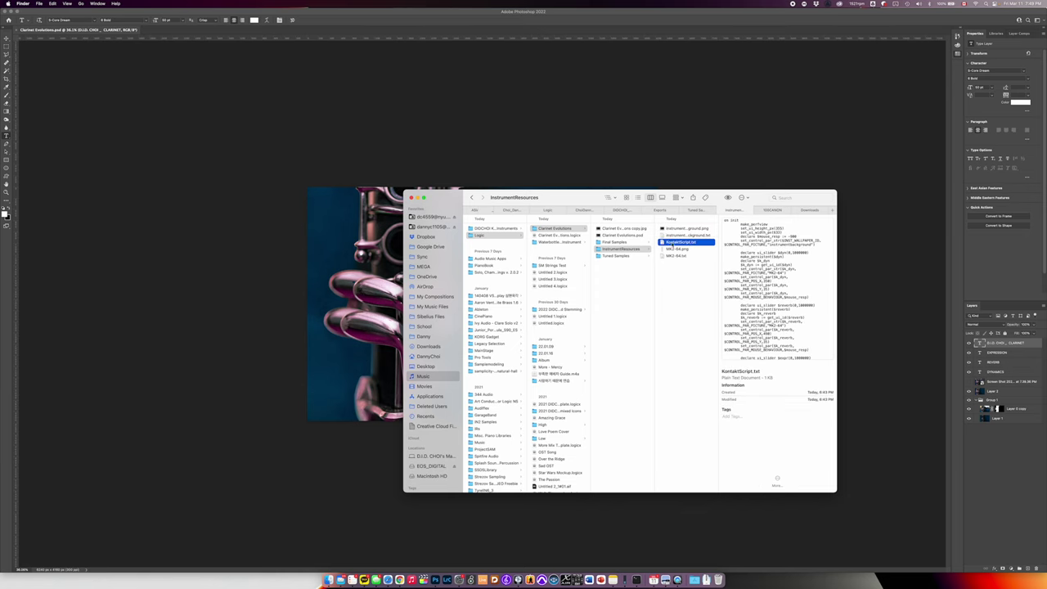
pyautogui.doubleClick(671, 243)
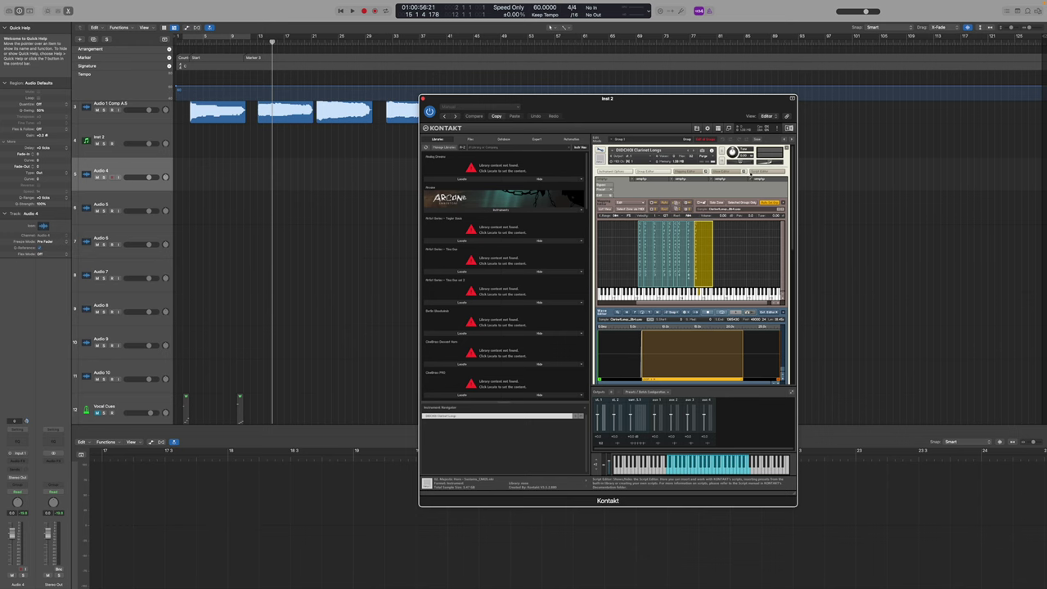
# Step: In Kontakt, put the KontaktScript code into the clarinet instrument's script editor, apply it and leave edit mode
pyautogui.click(603, 197)
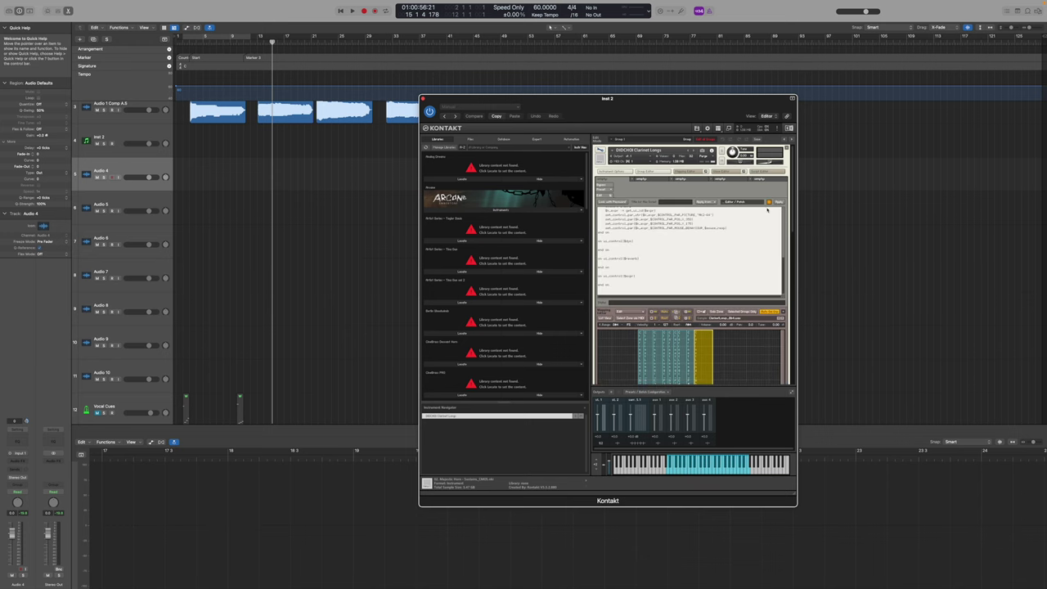
pyautogui.click(779, 201)
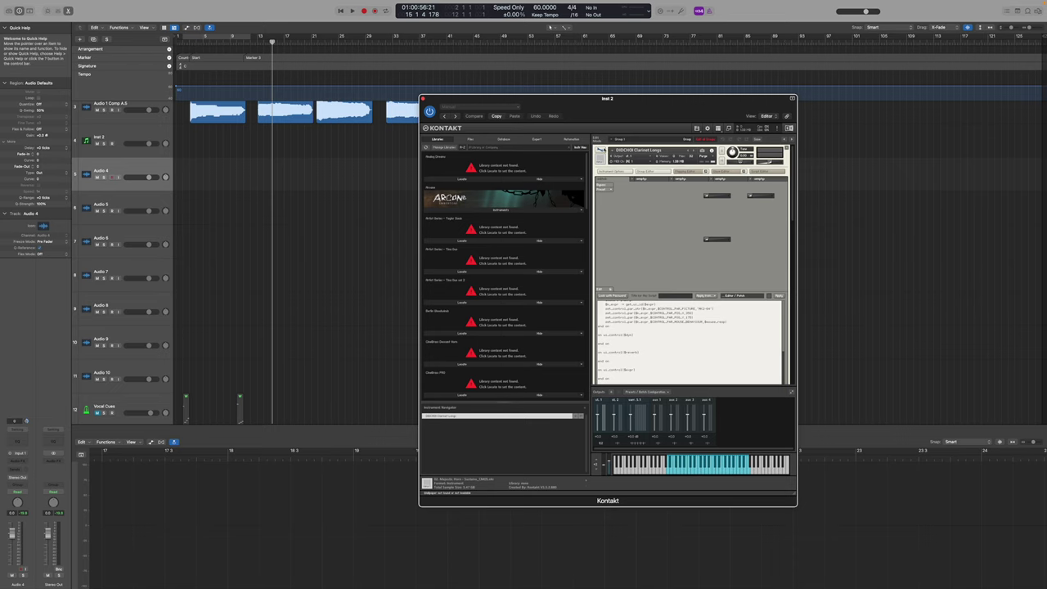
pyautogui.click(602, 150)
# Step: Save the clarinet instrument with its samples, creating a new folder named DIDCHOI Clarinet Evolutions in the DIDCHOI Kontakt Instruments folder
pyautogui.click(717, 128)
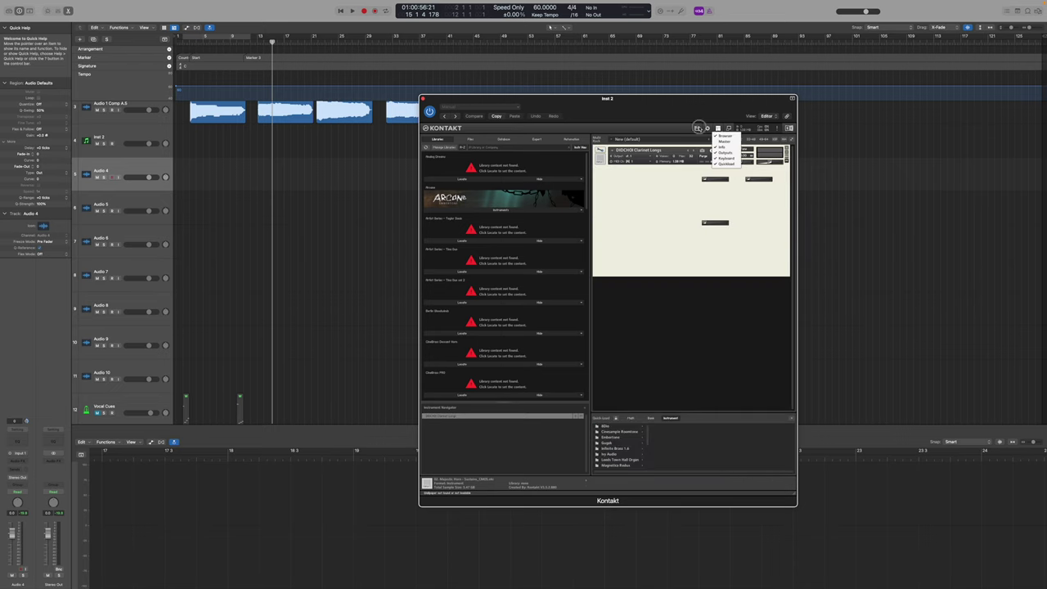
pyautogui.click(698, 128)
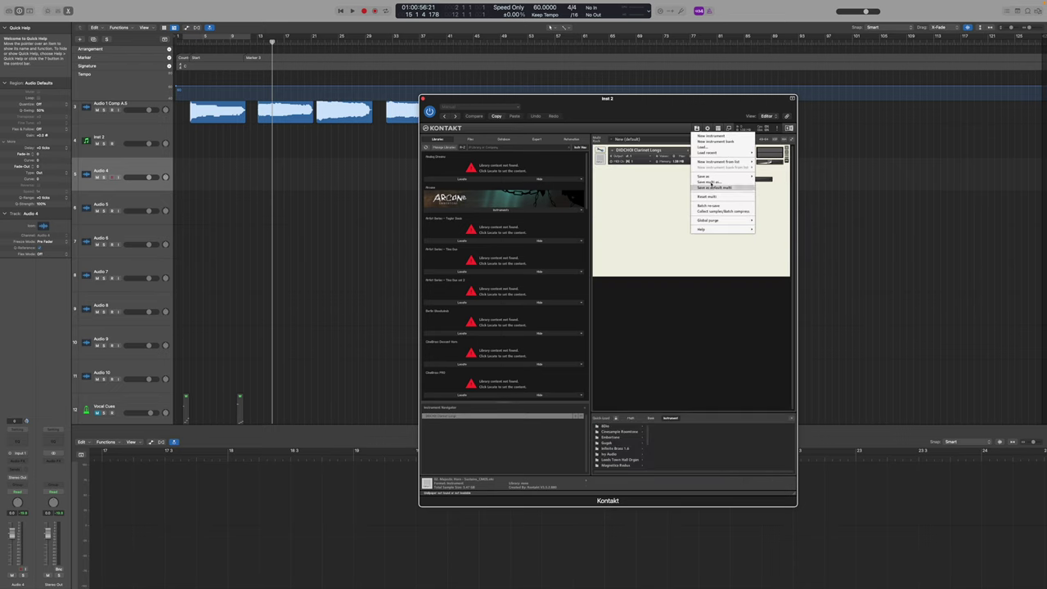
pyautogui.moveTo(710, 177)
pyautogui.click(655, 177)
pyautogui.click(320, 305)
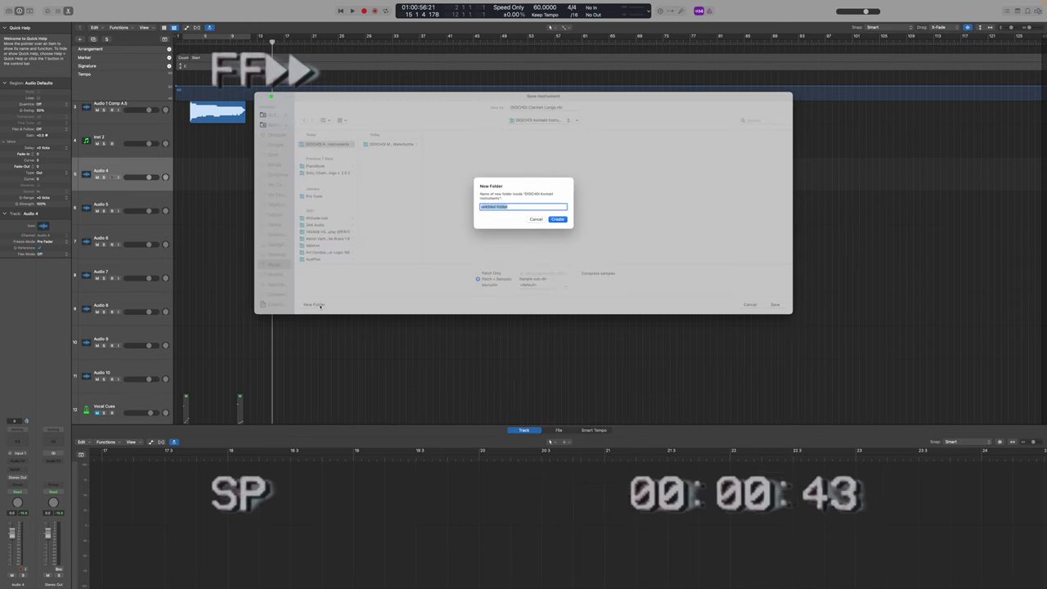
pyautogui.write('DIDCHOI Clarinet Evolutions')
pyautogui.press('Return')
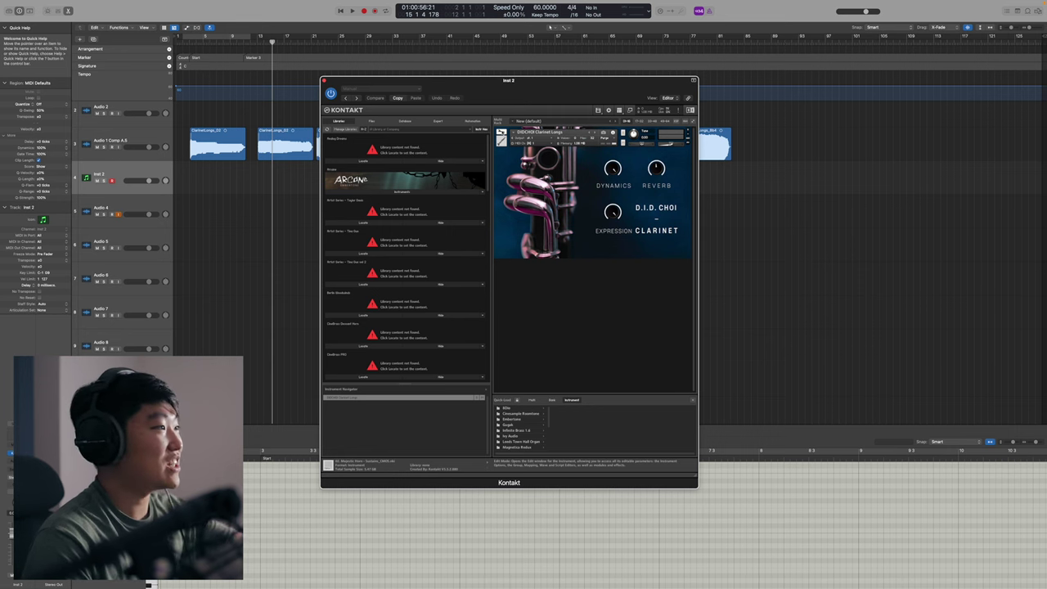
# Step: Open the instrument for editing and compare the script's $dyn cutoff line with the SV LP1 filter's slot in the insert effects
pyautogui.click(501, 136)
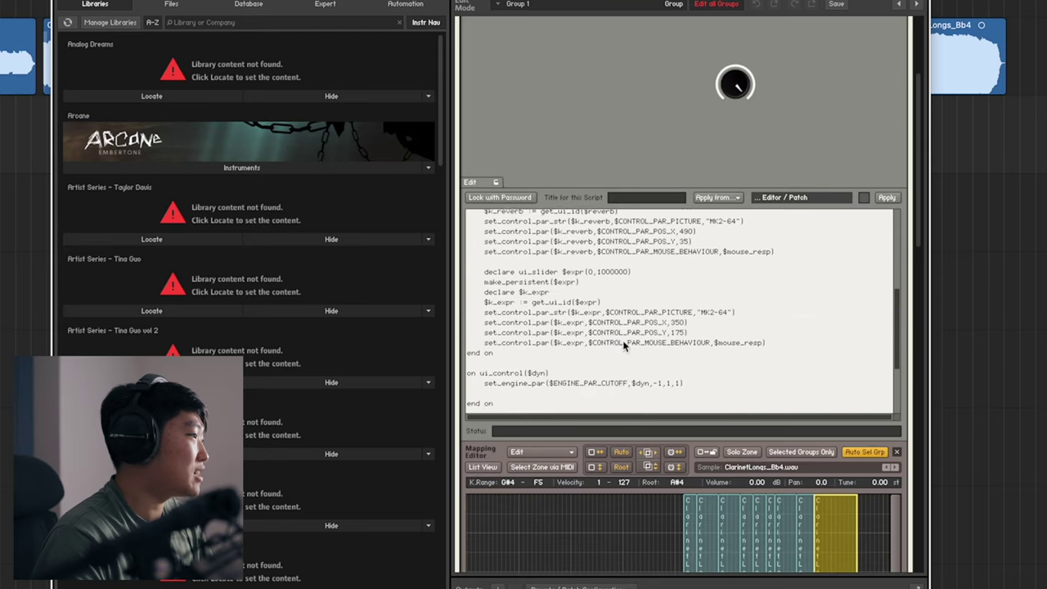
pyautogui.scroll(-5, 623, 345)
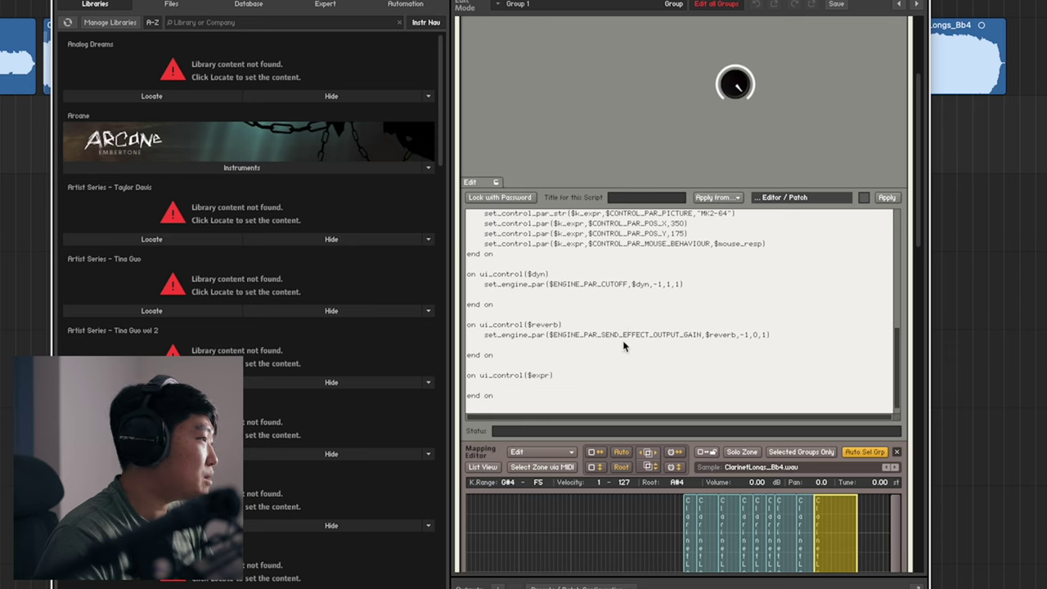
pyautogui.click(488, 287)
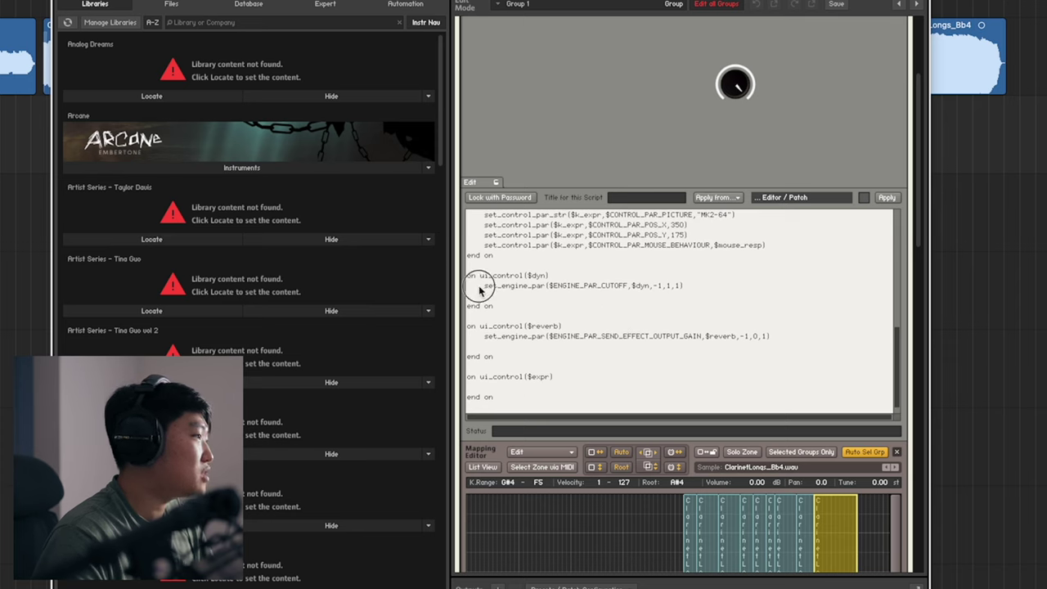
pyautogui.moveTo(479, 287)
pyautogui.mouseDown()
pyautogui.moveTo(709, 289)
pyautogui.moveTo(473, 285)
pyautogui.mouseUp()
pyautogui.click(710, 289)
pyautogui.click(471, 285)
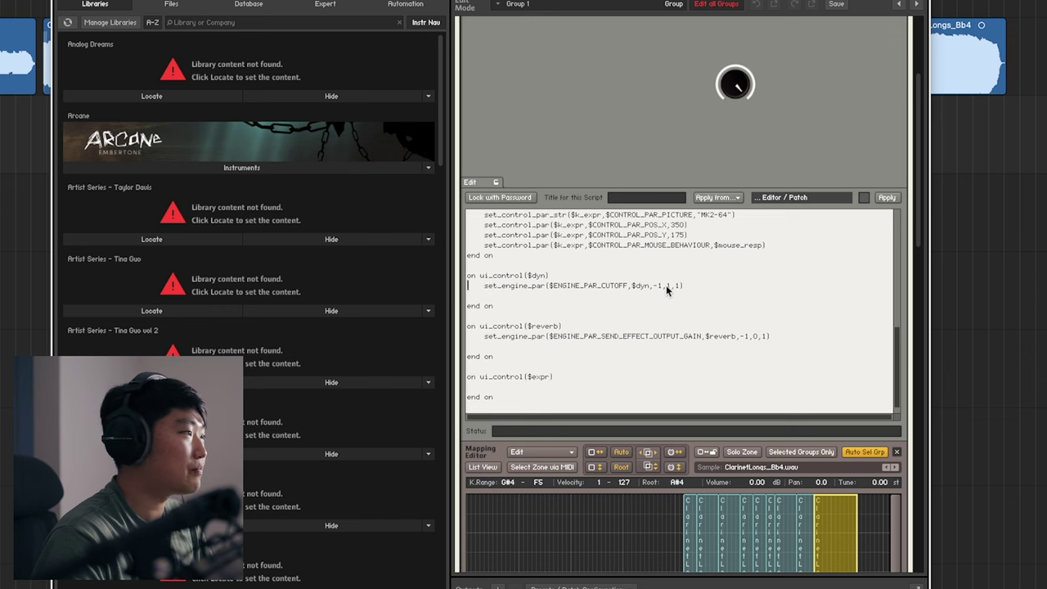
pyautogui.moveTo(920, 222); pyautogui.dragTo(934, 516)
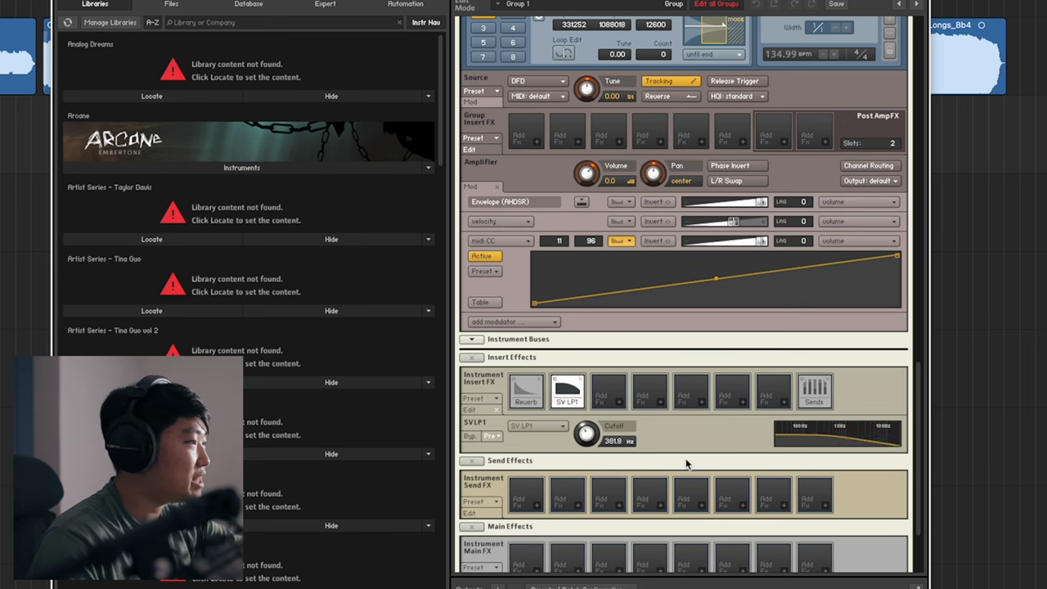
pyautogui.moveTo(923, 367); pyautogui.dragTo(895, 39)
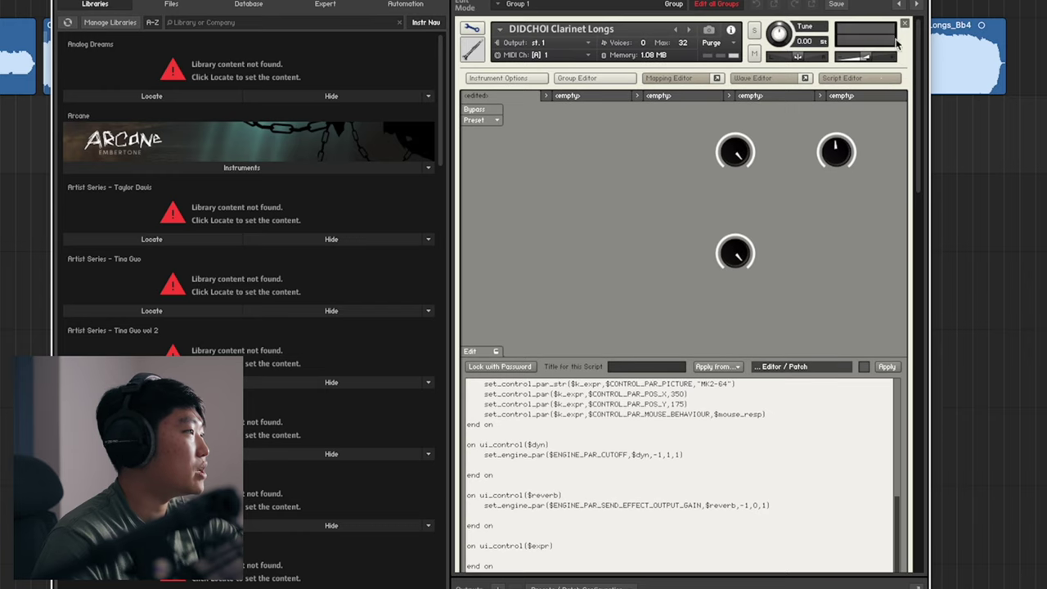
# Step: Check the dynamics knob's MIDI automation options and the slider ranges declared for $dyn and $reverb in the script
pyautogui.rightClick(734, 162)
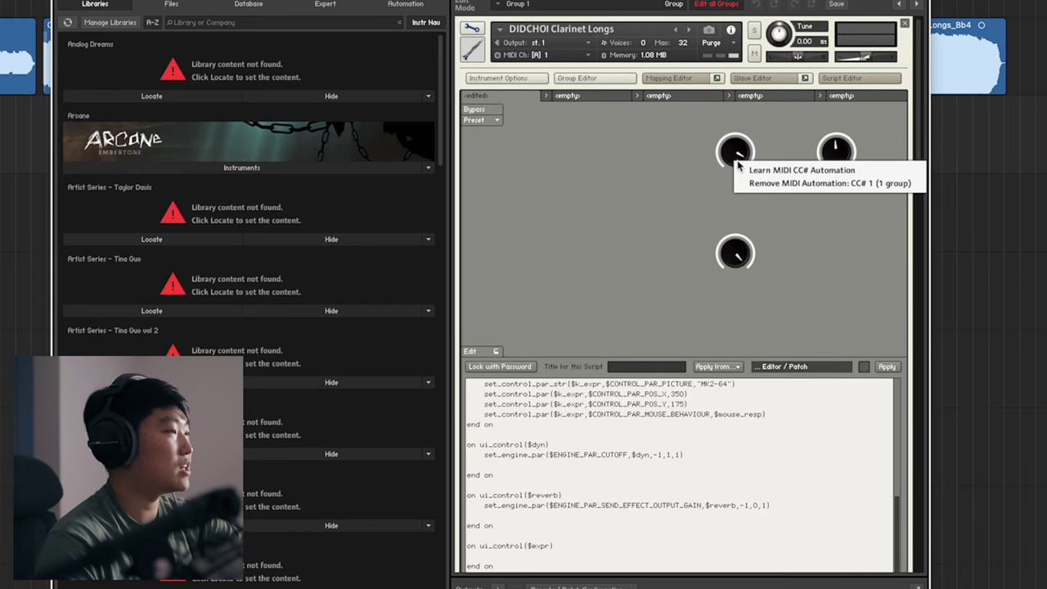
pyautogui.click(783, 184)
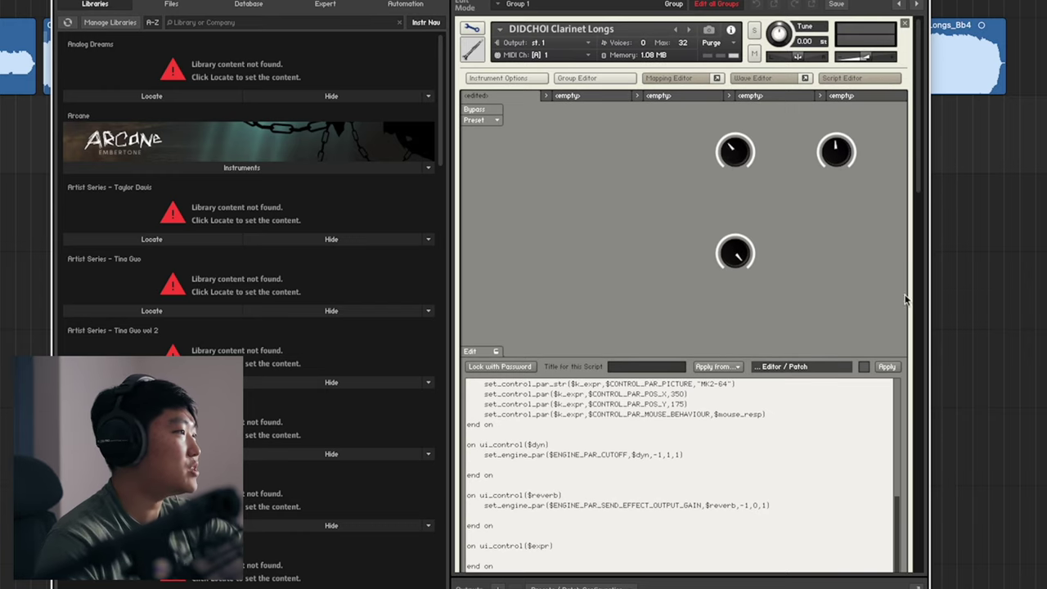
pyautogui.scroll(3, 685, 416)
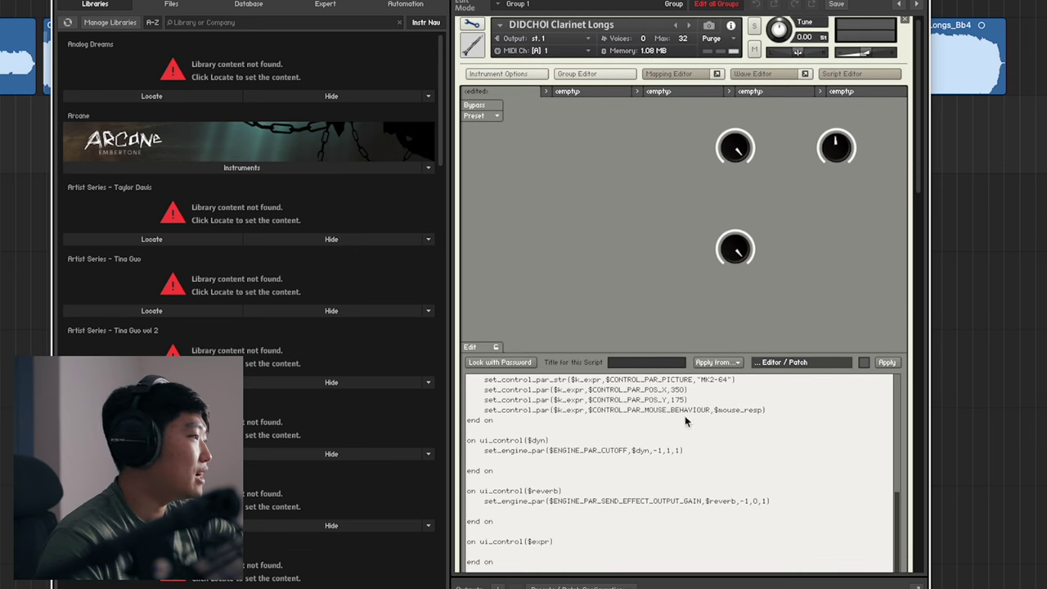
pyautogui.scroll(6, 672, 459)
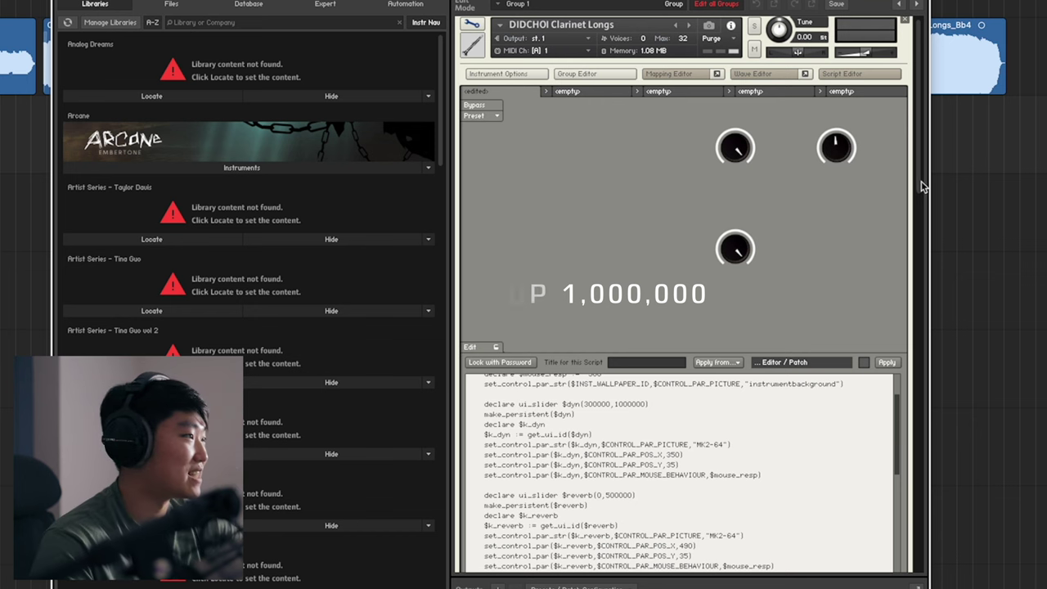
pyautogui.moveTo(922, 180); pyautogui.dragTo(924, 241)
pyautogui.scroll(-8, 797, 278)
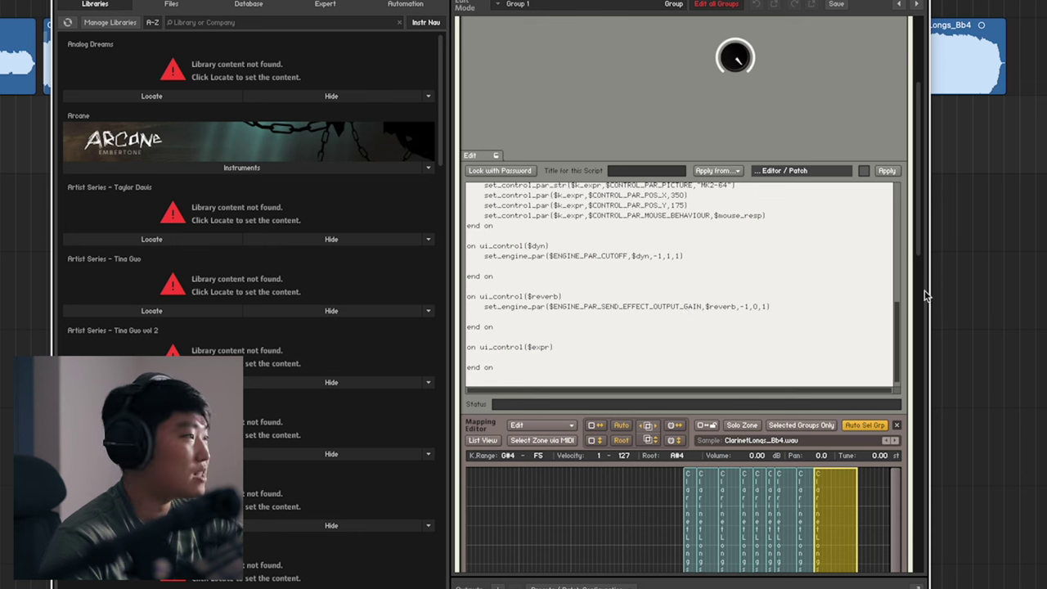
# Step: Display the Reverb insert effect's settings, turn the reverb knob to maximum and check the effect's wet level
pyautogui.moveTo(916, 206); pyautogui.dragTo(928, 488)
pyautogui.scroll(-2, 916, 425)
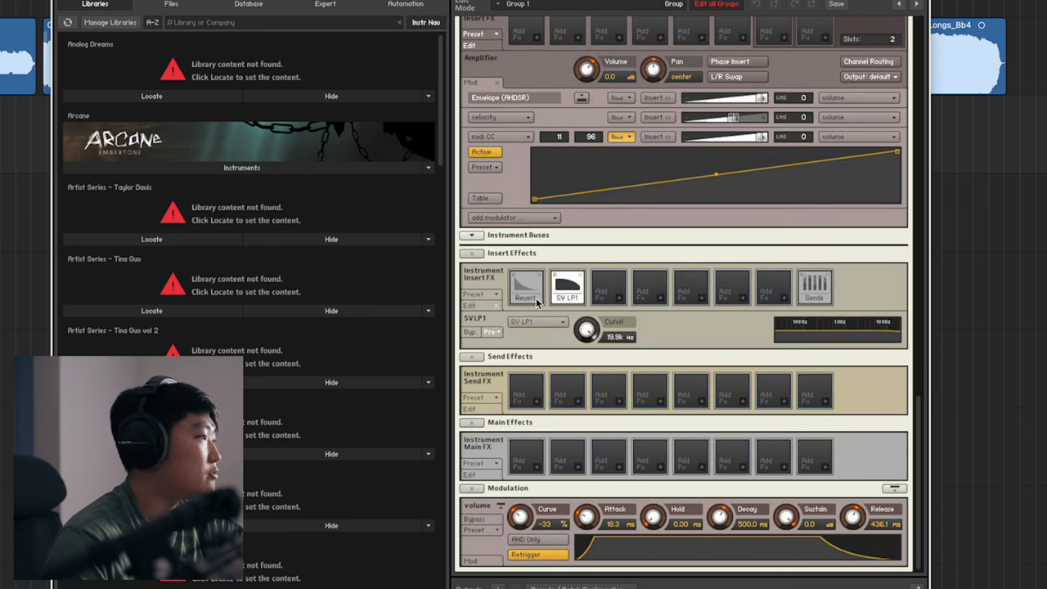
pyautogui.click(528, 288)
pyautogui.moveTo(919, 360); pyautogui.dragTo(914, 25)
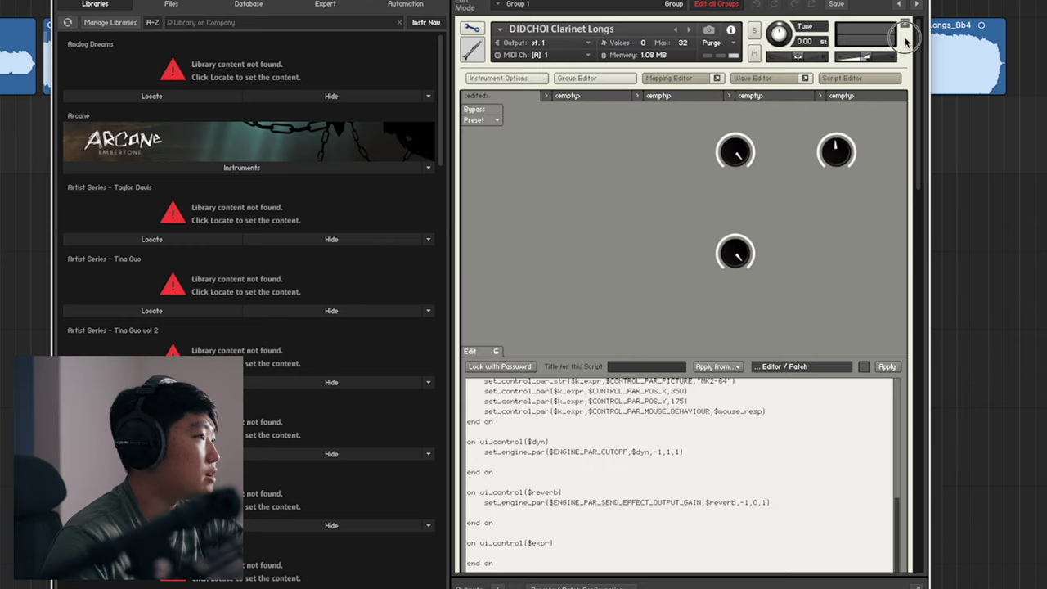
pyautogui.moveTo(840, 150); pyautogui.dragTo(820, 32)
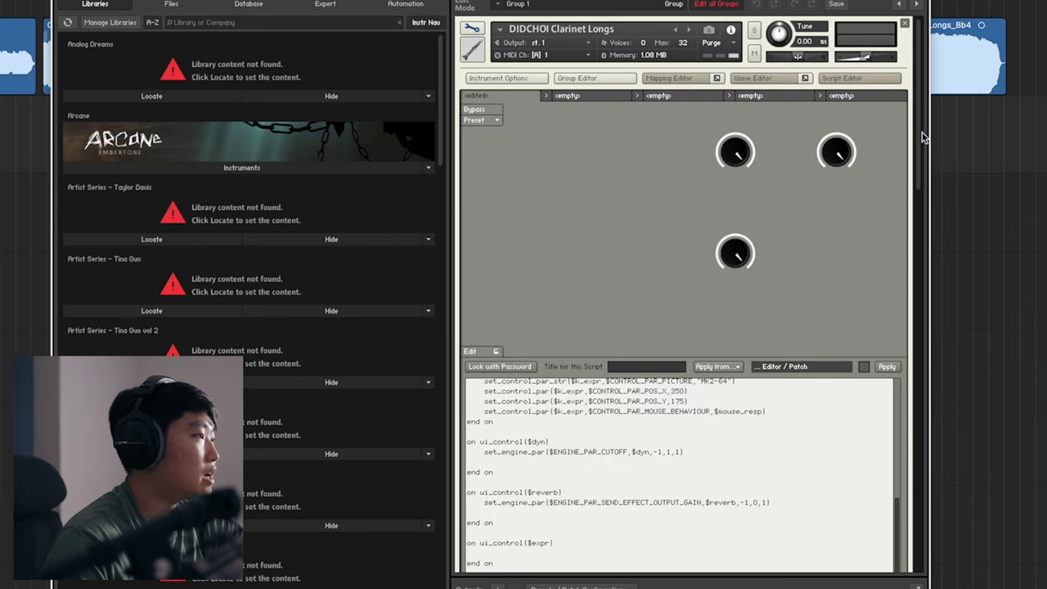
pyautogui.moveTo(919, 128); pyautogui.dragTo(918, 511)
pyautogui.click(873, 337)
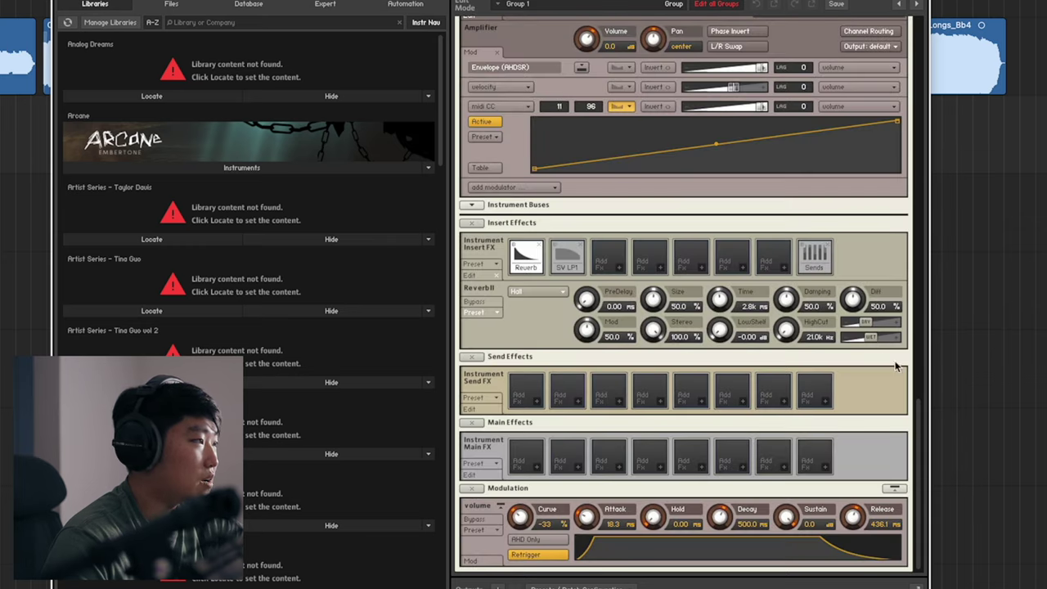
# Step: Try the reverb knob at minimum and about halfway, comparing the Reverb effect's wet level each time
pyautogui.moveTo(921, 411); pyautogui.dragTo(921, 31)
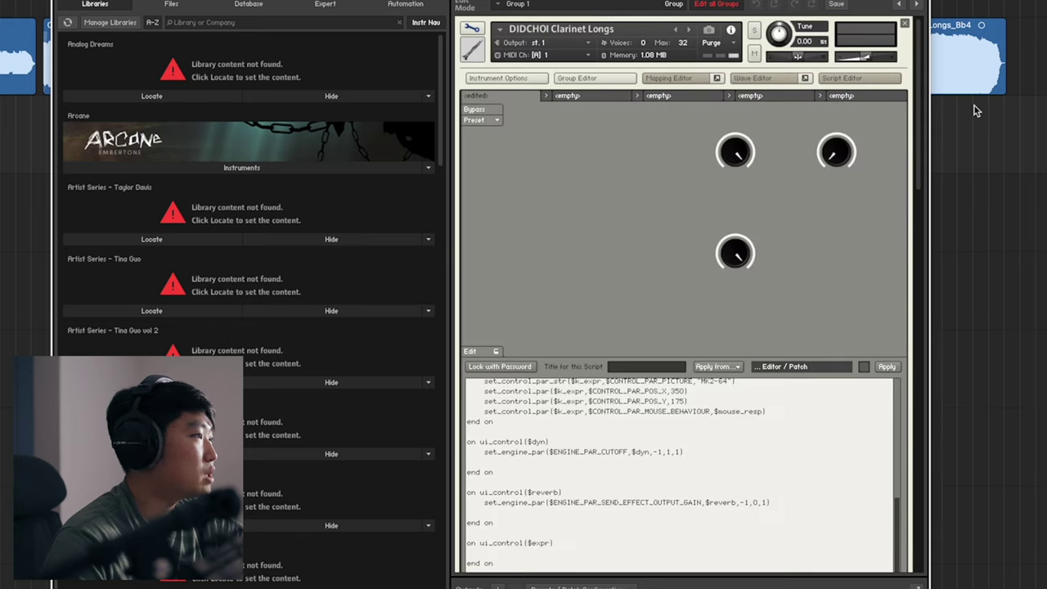
pyautogui.moveTo(919, 102); pyautogui.dragTo(918, 487)
pyautogui.moveTo(921, 434); pyautogui.dragTo(921, 51)
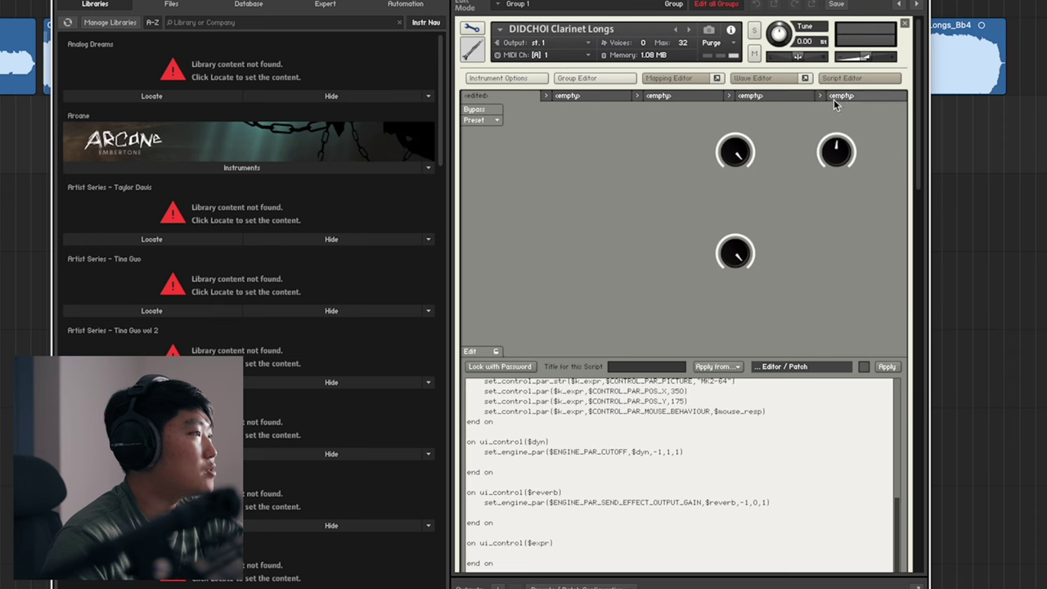
pyautogui.moveTo(920, 105); pyautogui.dragTo(918, 483)
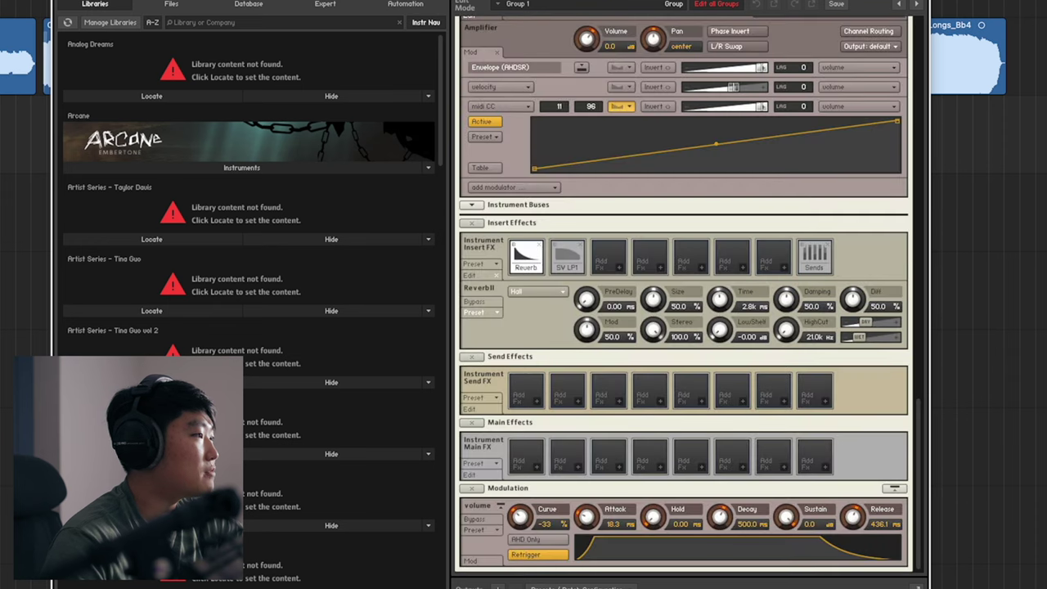
pyautogui.moveTo(915, 537); pyautogui.dragTo(898, 153)
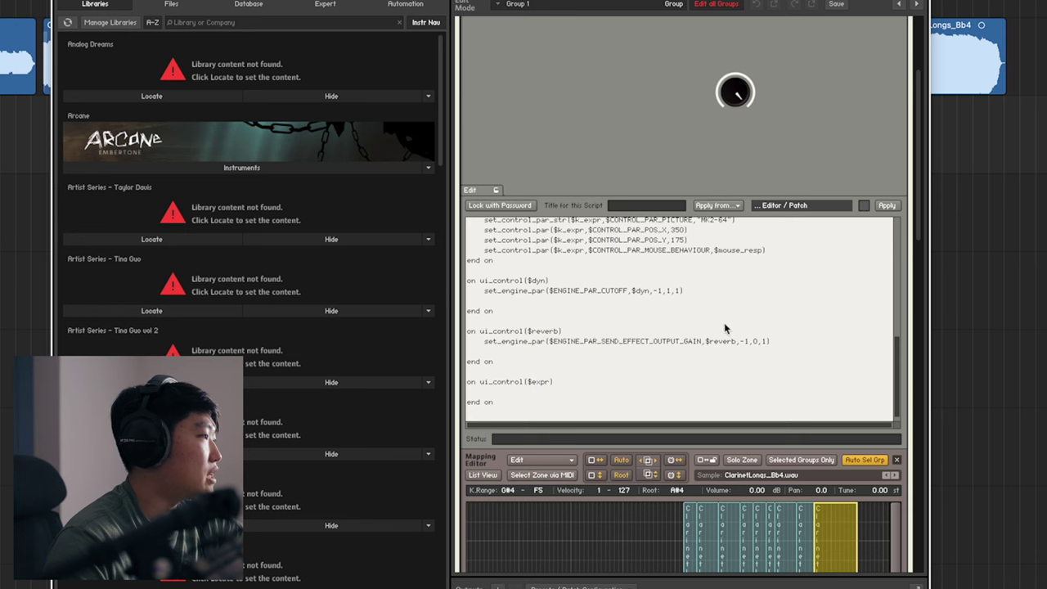
# Step: Check the expression knob's MIDI CC automation options and look through the instrument's modules below the script
pyautogui.moveTo(917, 233); pyautogui.dragTo(914, 167)
pyautogui.rightClick(730, 266)
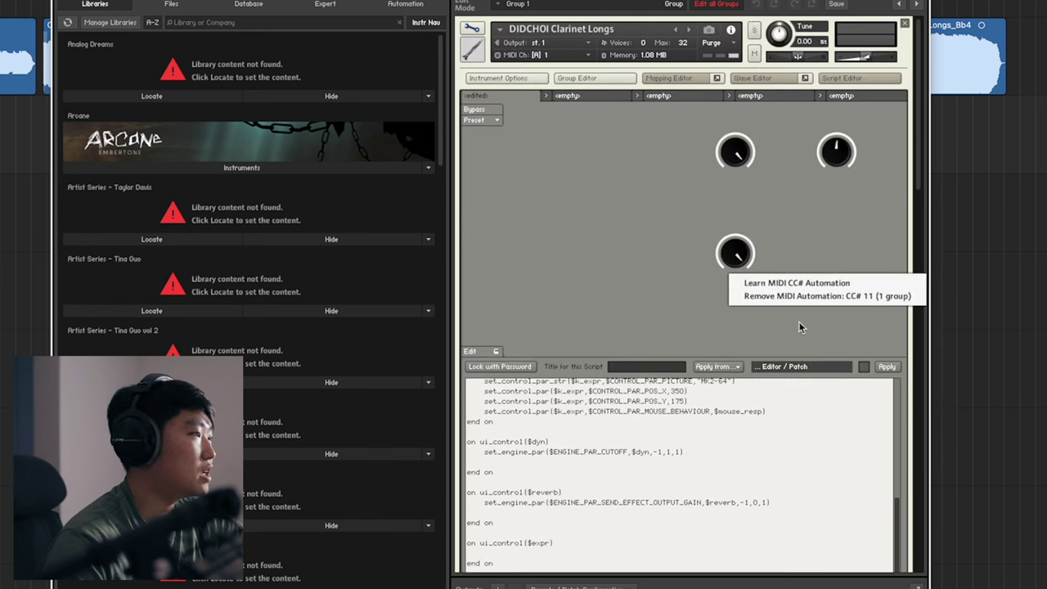
pyautogui.click(915, 192)
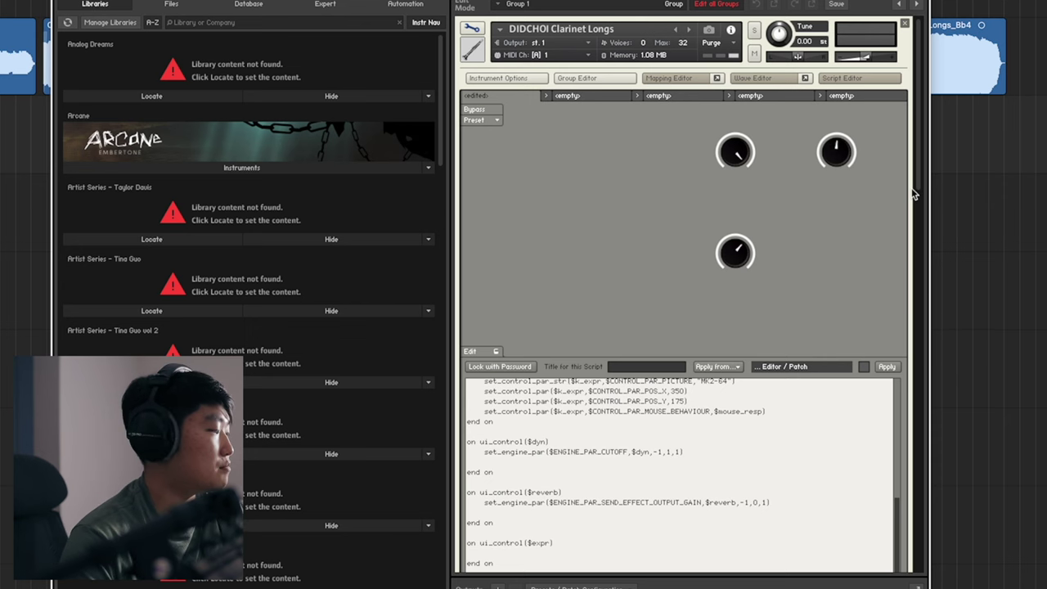
pyautogui.moveTo(918, 161); pyautogui.dragTo(940, 450)
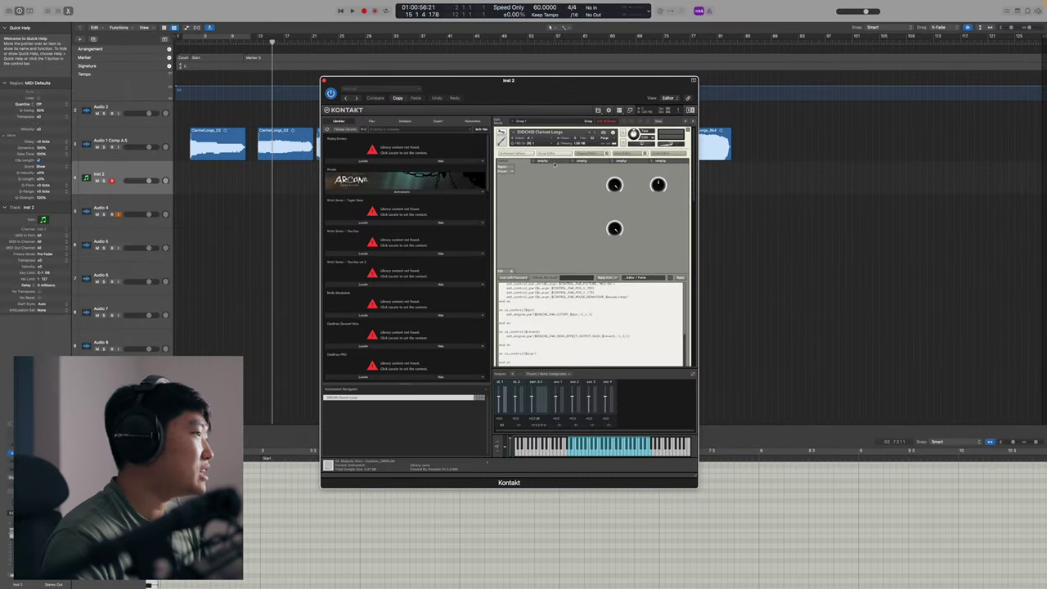
# Step: Copy the code of SIPS-Starter-V205_KR.txt from the KR-Source folder into the second script slot and apply it
pyautogui.click(553, 161)
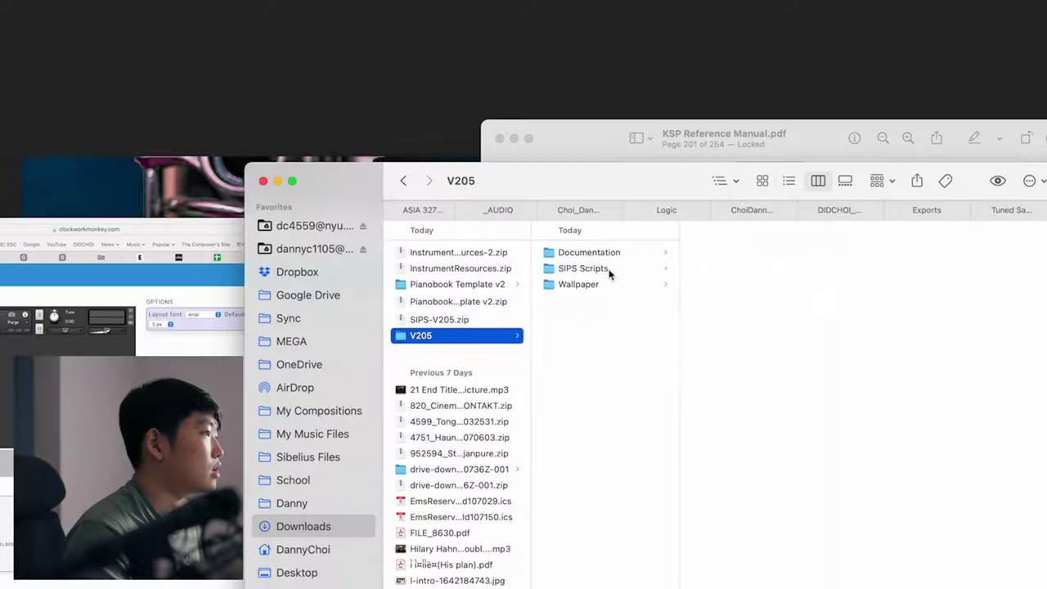
pyautogui.click(608, 269)
pyautogui.click(748, 253)
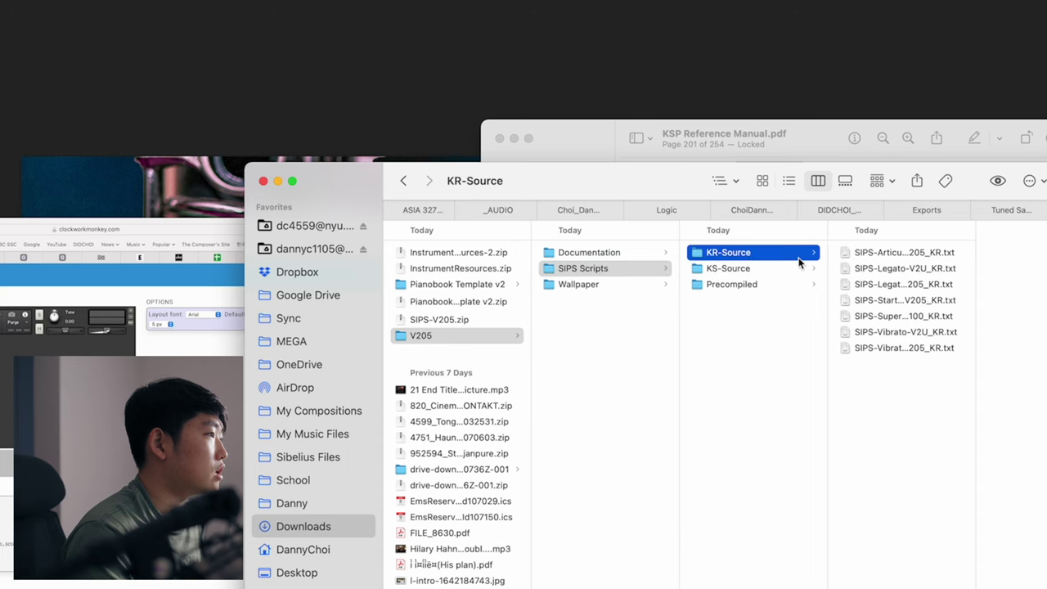
pyautogui.doubleClick(908, 300)
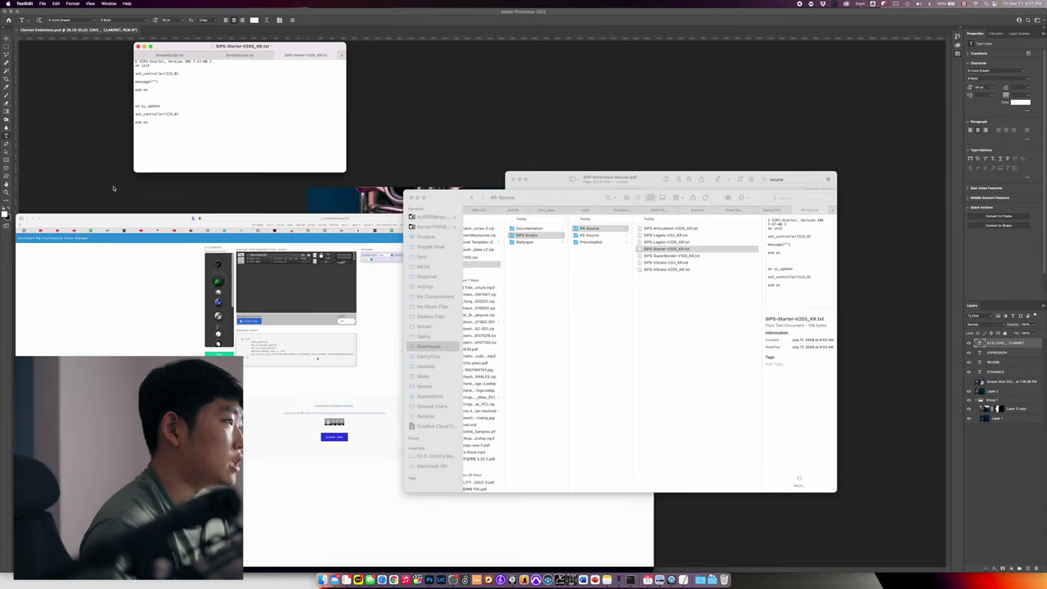
pyautogui.press('super+a')
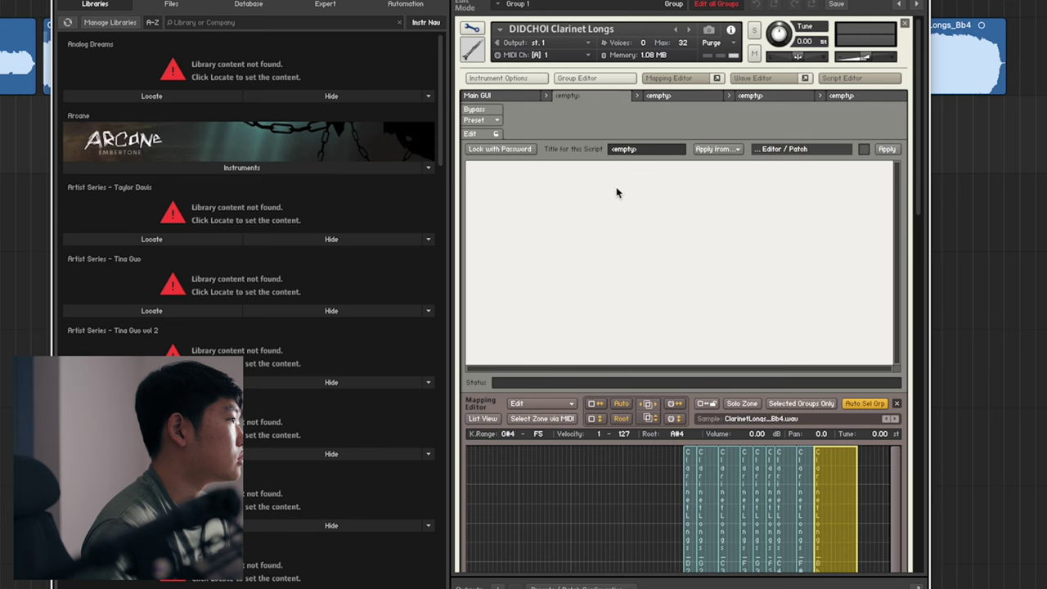
pyautogui.press('super+v')
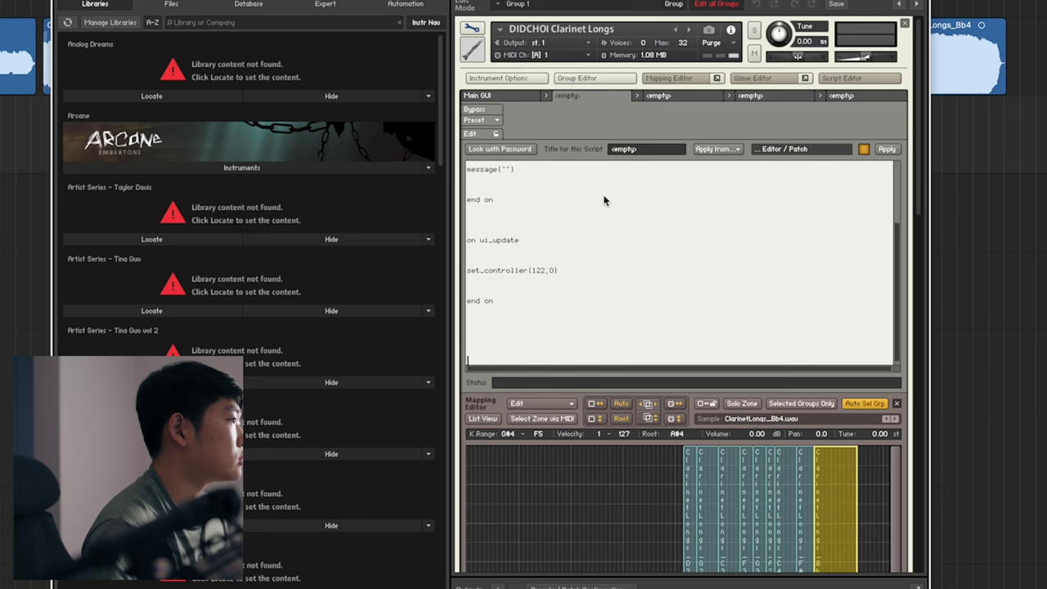
pyautogui.click(881, 150)
# Step: Copy the code of SIPS-Legato-V205_KR.txt from the KR-Source folder into the third script slot and apply it
pyautogui.click(682, 99)
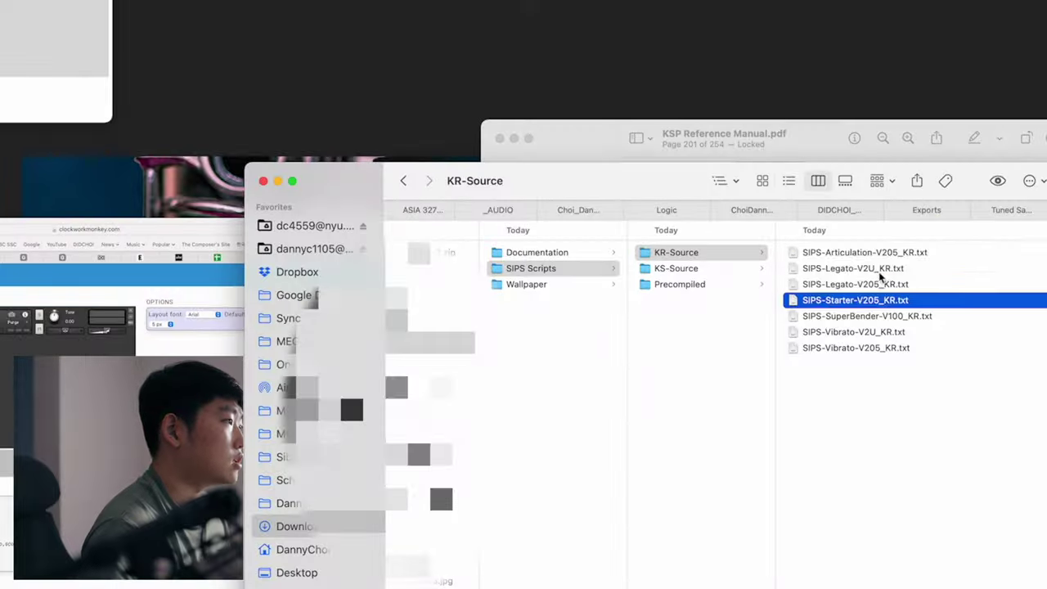
pyautogui.press('Up')
pyautogui.press('Up')
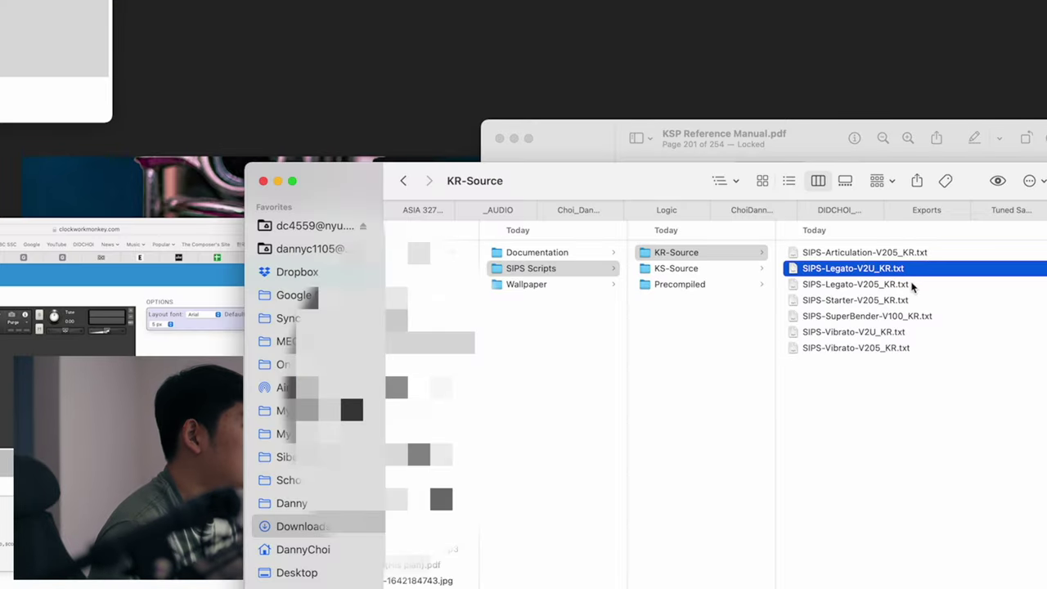
pyautogui.press('Up')
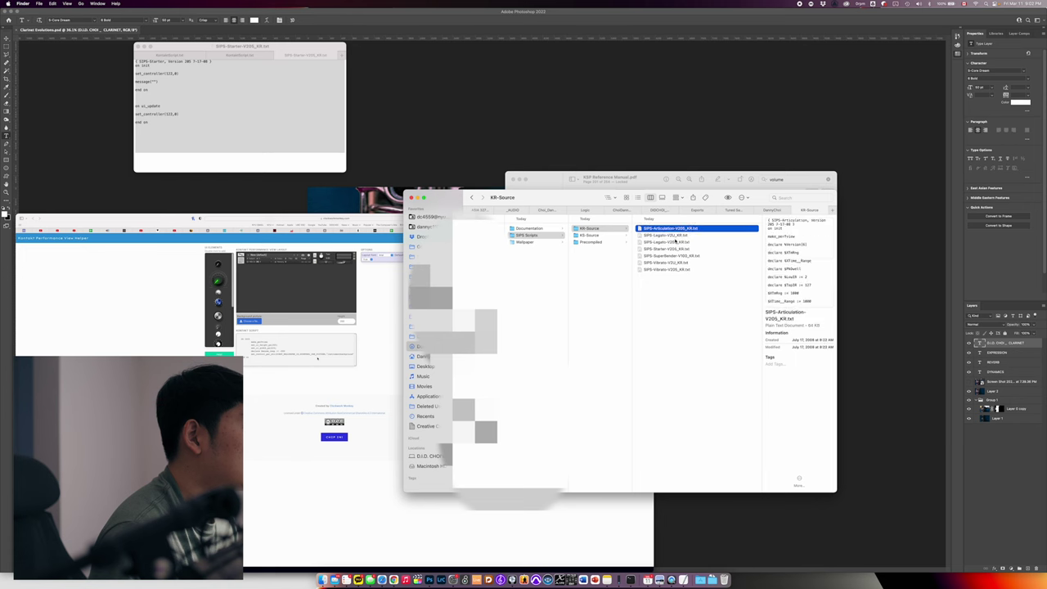
pyautogui.doubleClick(676, 243)
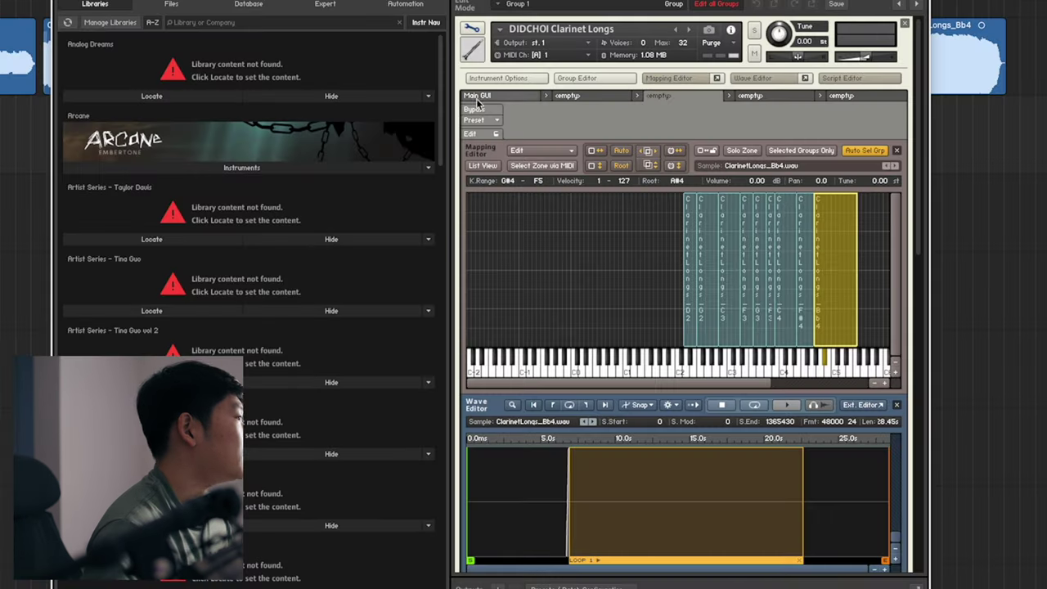
pyautogui.click(481, 134)
pyautogui.click(887, 149)
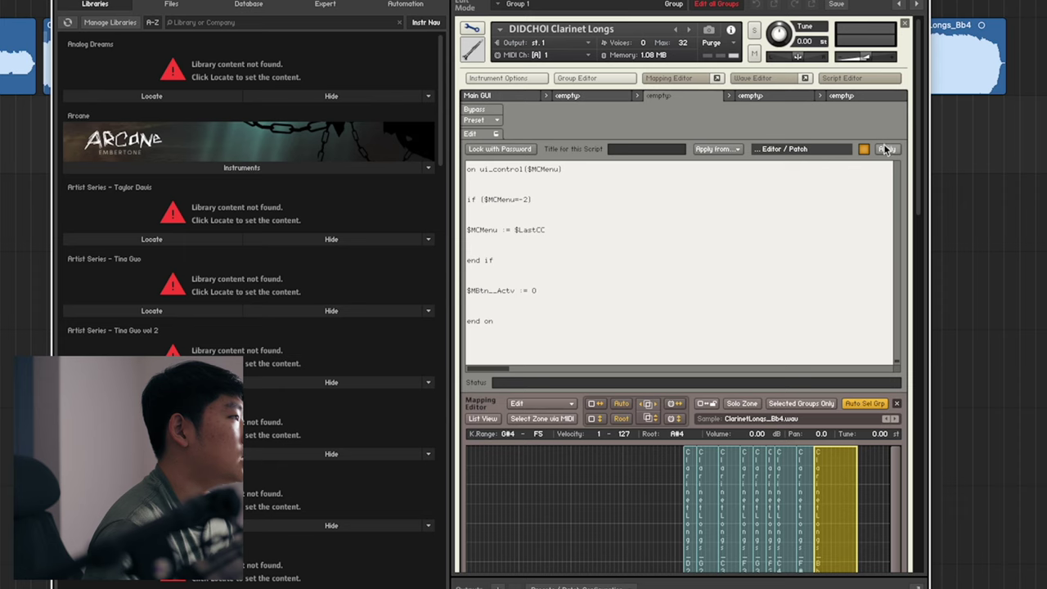
# Step: Try the SIPS legato script's playing modes with the Clarinet 2 preset, leaving the mode on - SLS OFF -
pyautogui.click(892, 173)
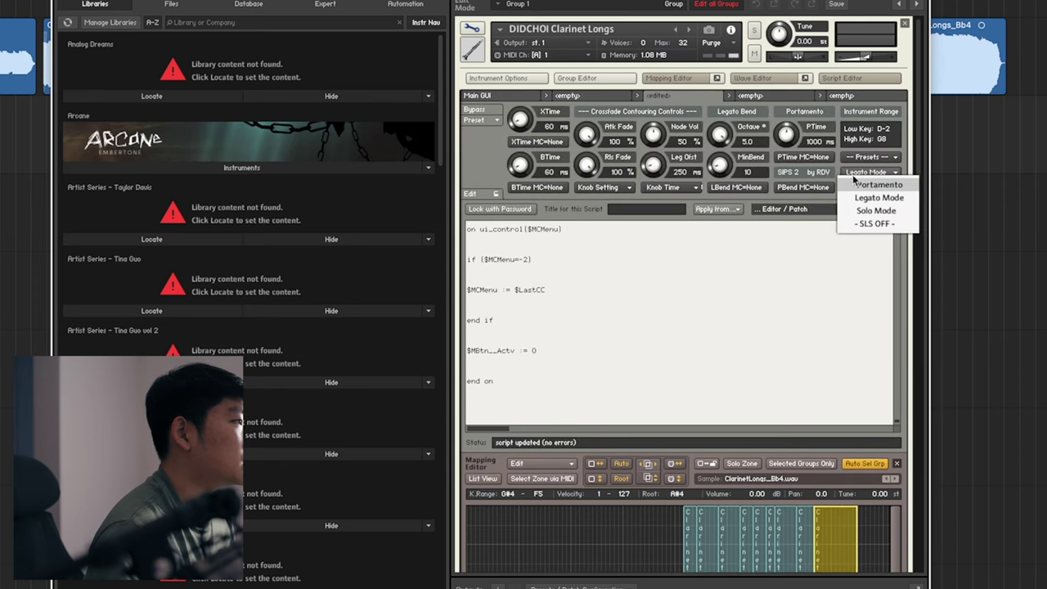
pyautogui.click(876, 183)
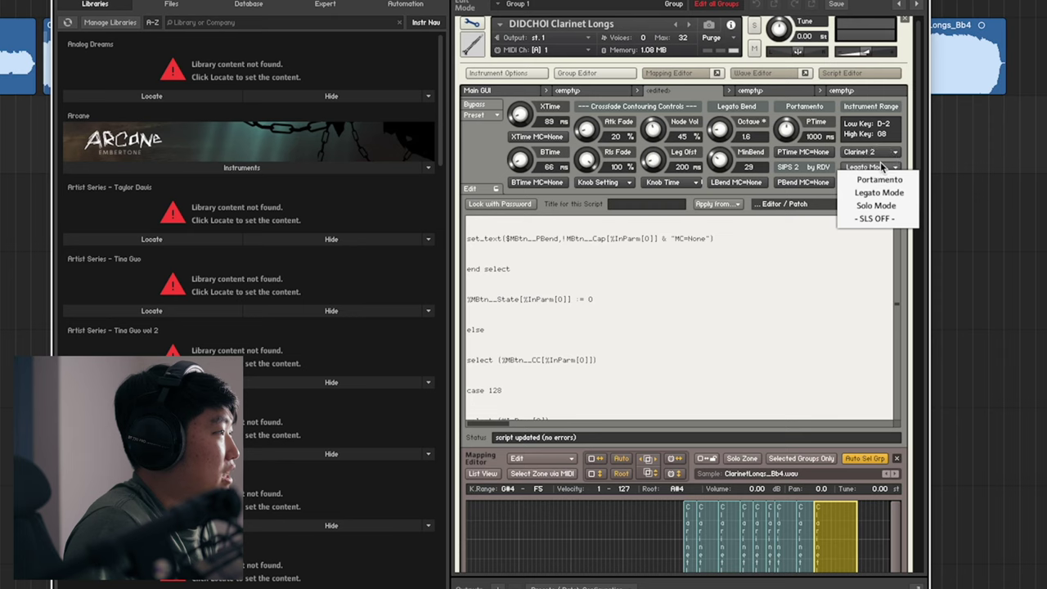
pyautogui.click(867, 200)
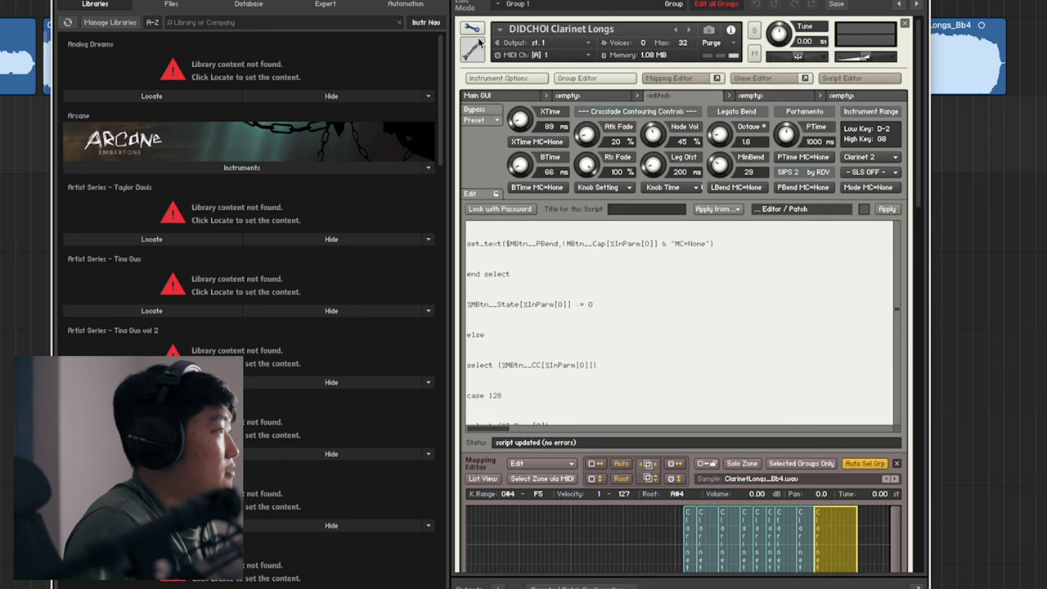
# Step: Save the clarinet instrument together with its samples and pick DIDCHOI Clarinet Longs.nki from its folder to load it
pyautogui.click(475, 31)
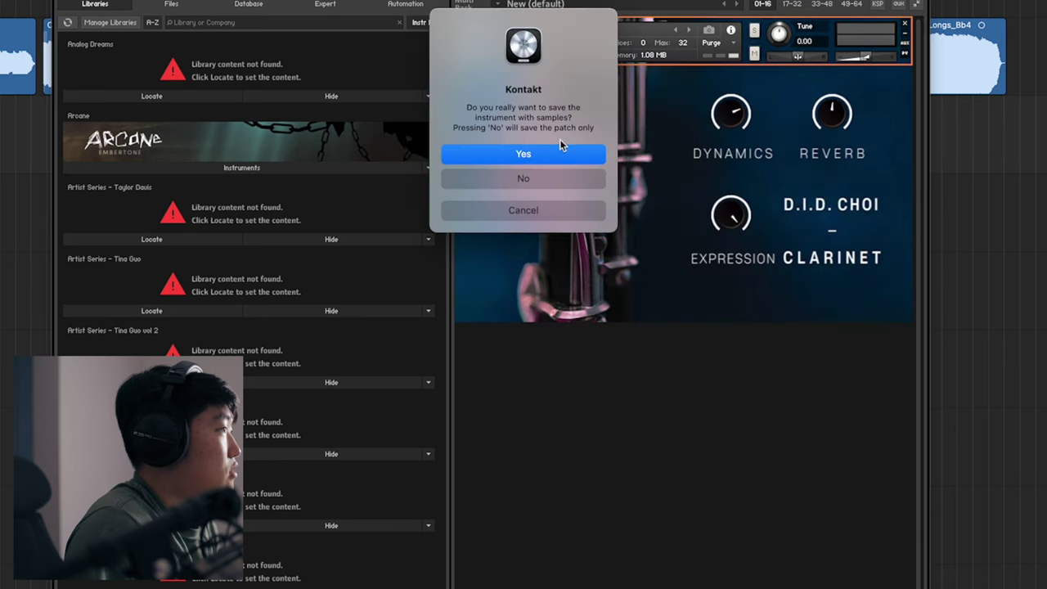
pyautogui.click(558, 148)
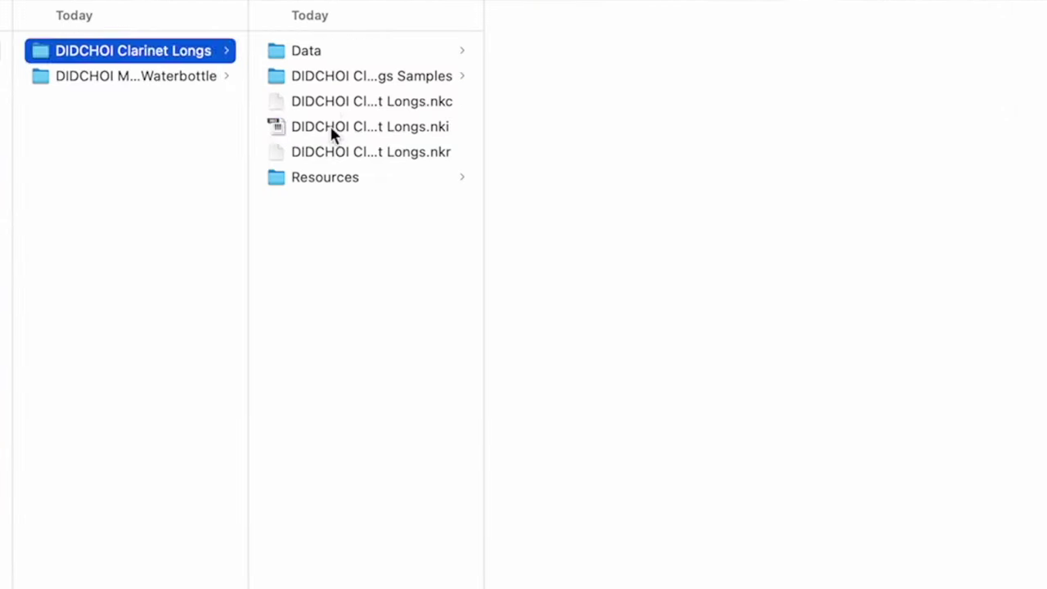
pyautogui.click(332, 130)
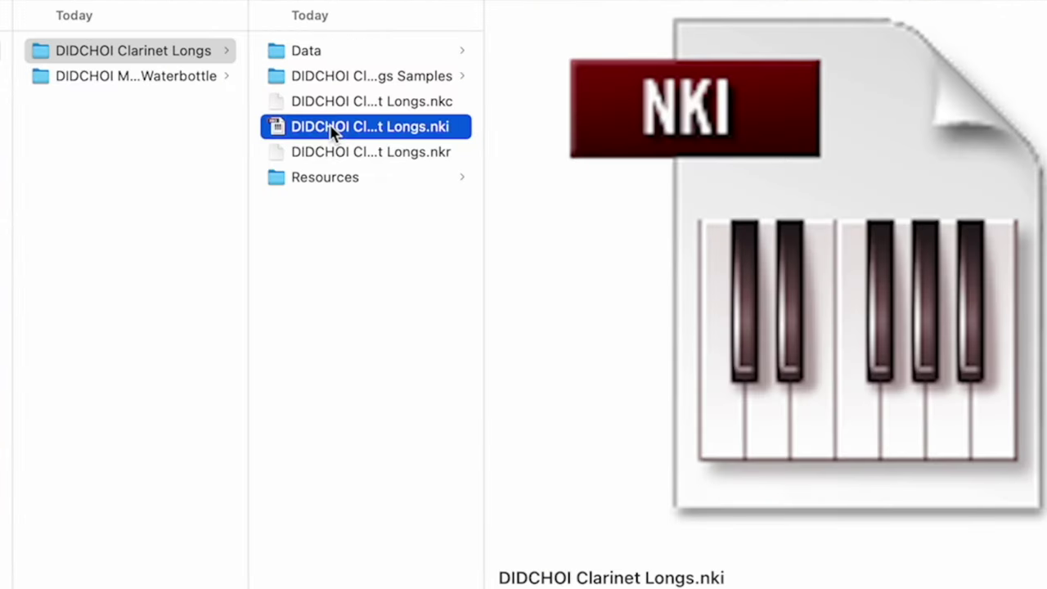
pyautogui.moveTo(334, 134); pyautogui.dragTo(523, 89)
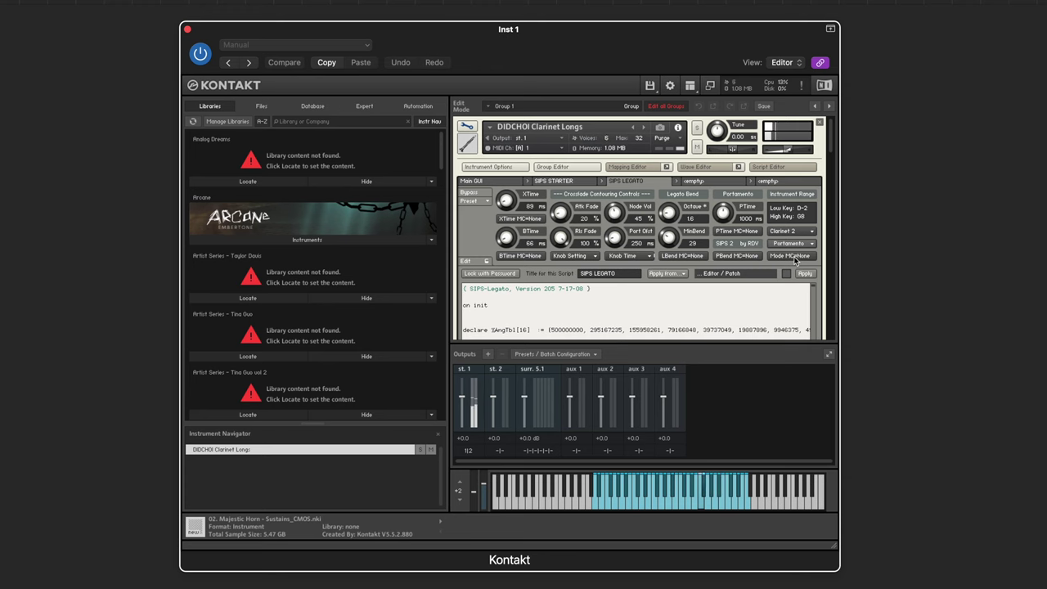
# Step: Select Legato Mode and set XTime to 86 ms, Atk Fade to 23 %, Leg Ofst to 120 ms and PTime to 554 ms
pyautogui.click(790, 243)
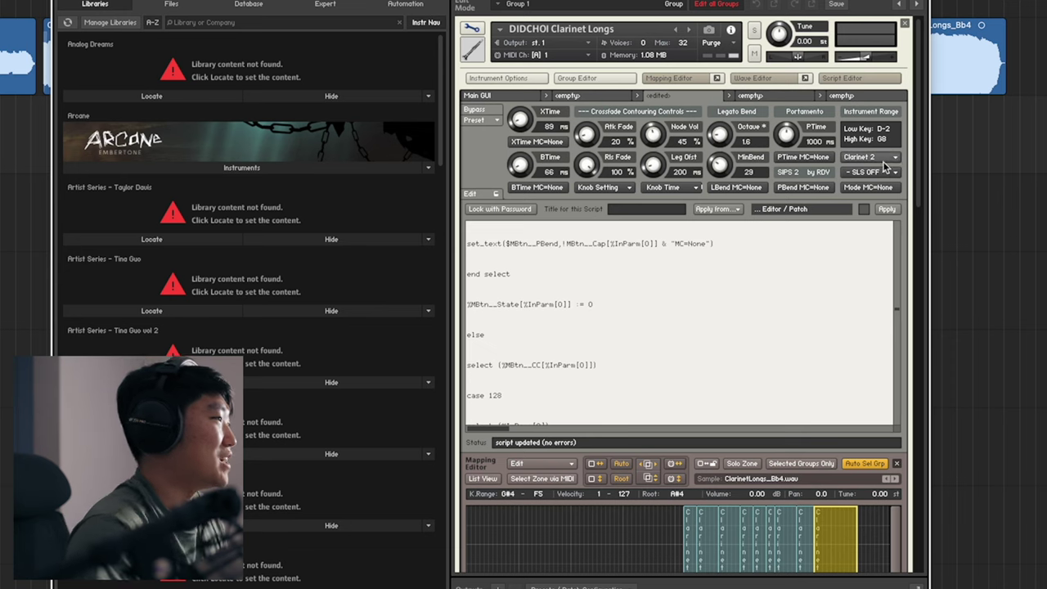
pyautogui.click(891, 172)
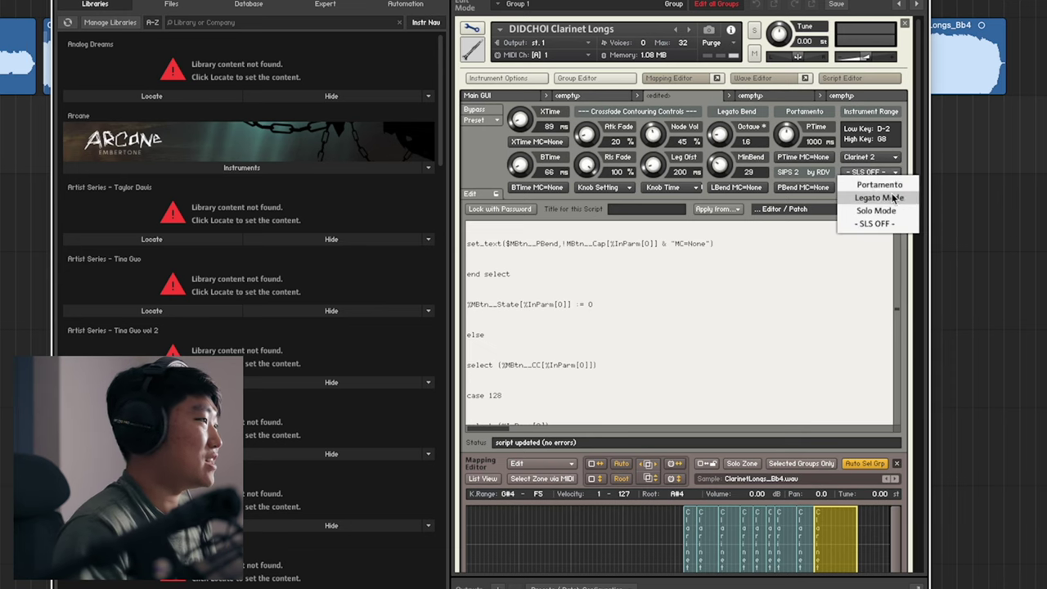
pyautogui.click(894, 199)
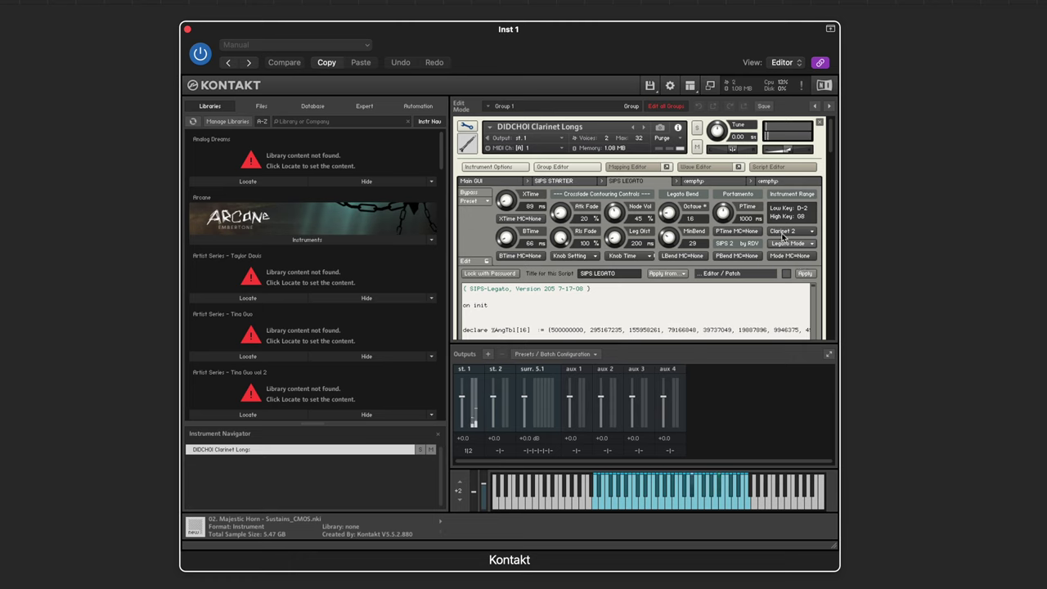
pyautogui.moveTo(618, 244); pyautogui.dragTo(617, 243)
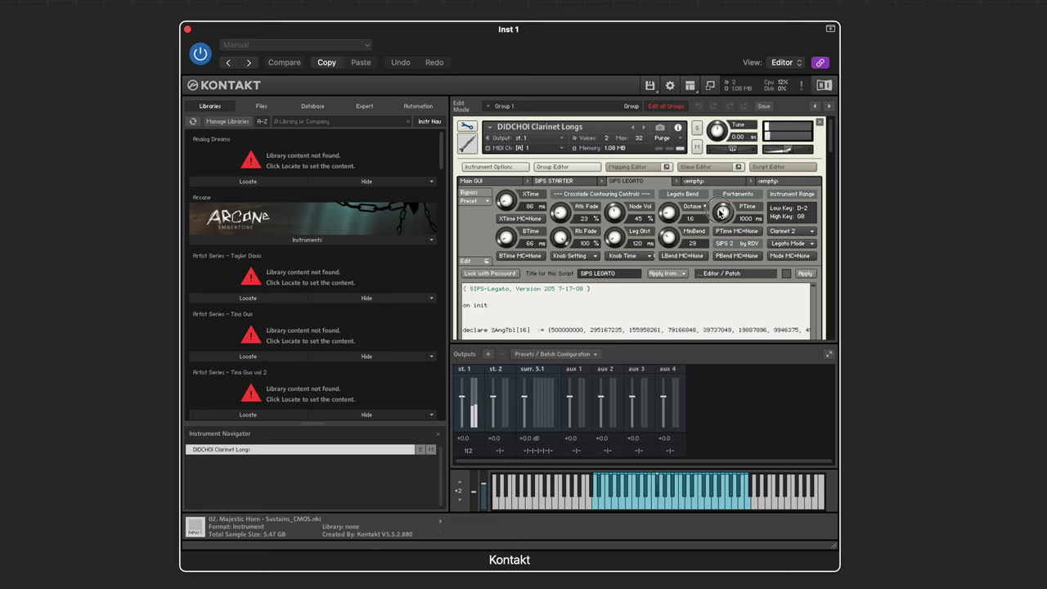
pyautogui.moveTo(721, 214); pyautogui.dragTo(717, 244)
# Step: Check the available Knob Setting and Knob Time options of the SIPS legato script
pyautogui.click(582, 256)
pyautogui.click(624, 255)
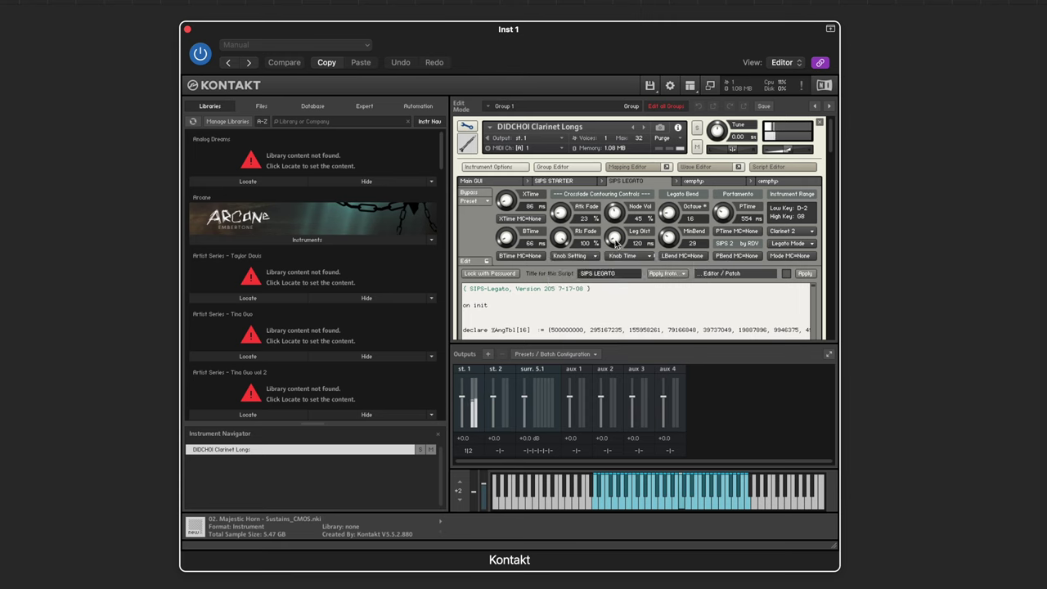
pyautogui.click(636, 259)
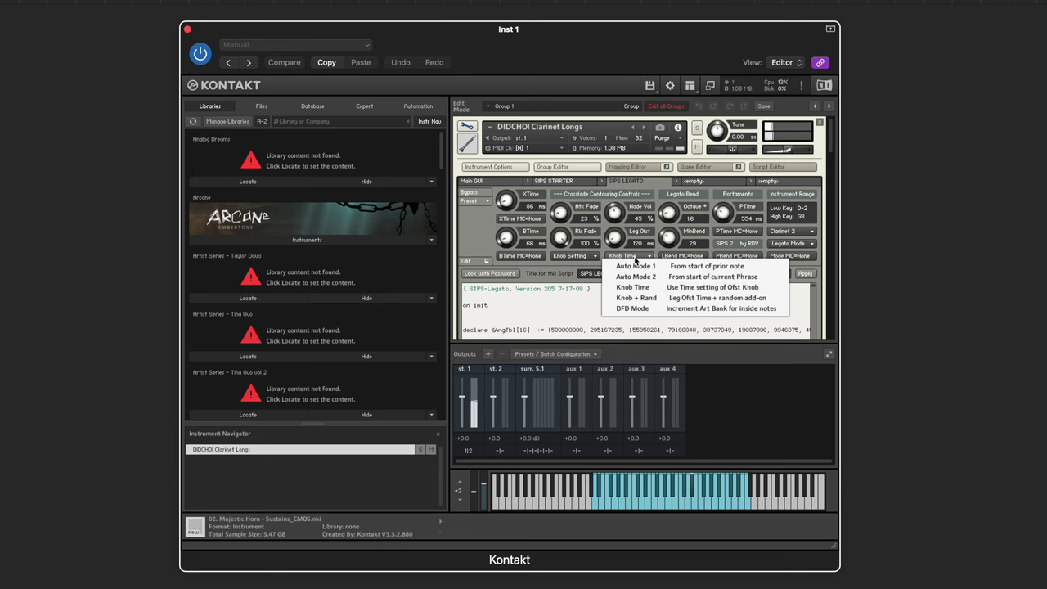
pyautogui.click(555, 283)
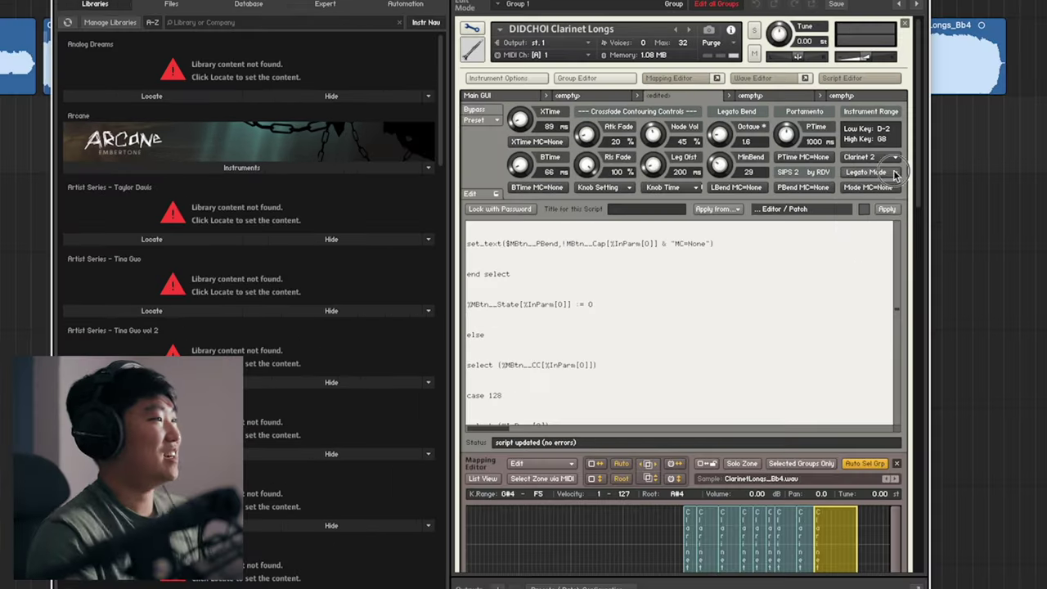
# Step: Switch the SIPS legato script's mode to - SLS OFF - and return to the instrument's performance view
pyautogui.click(810, 244)
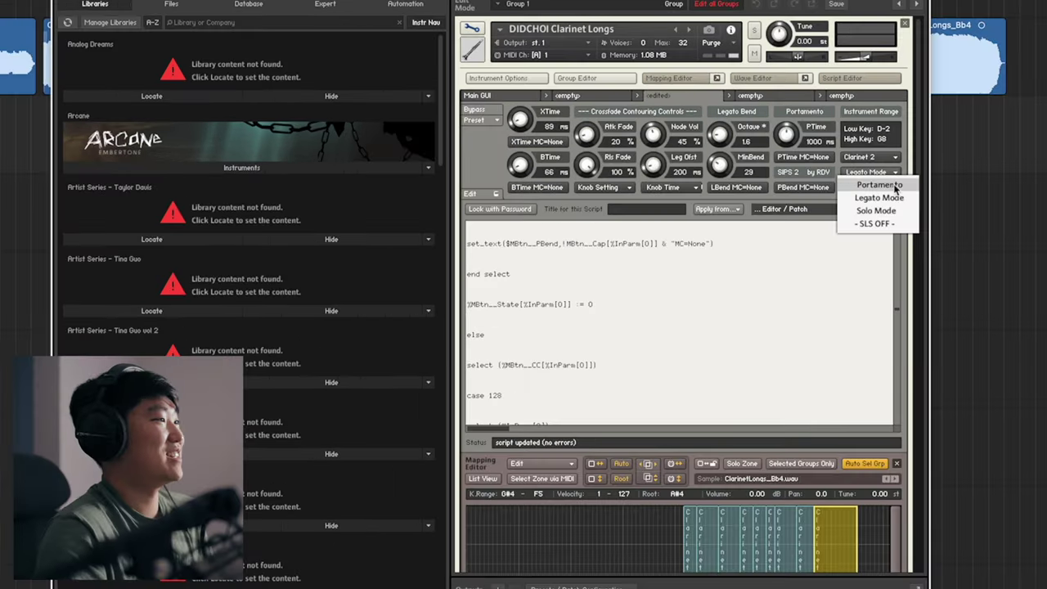
pyautogui.click(892, 222)
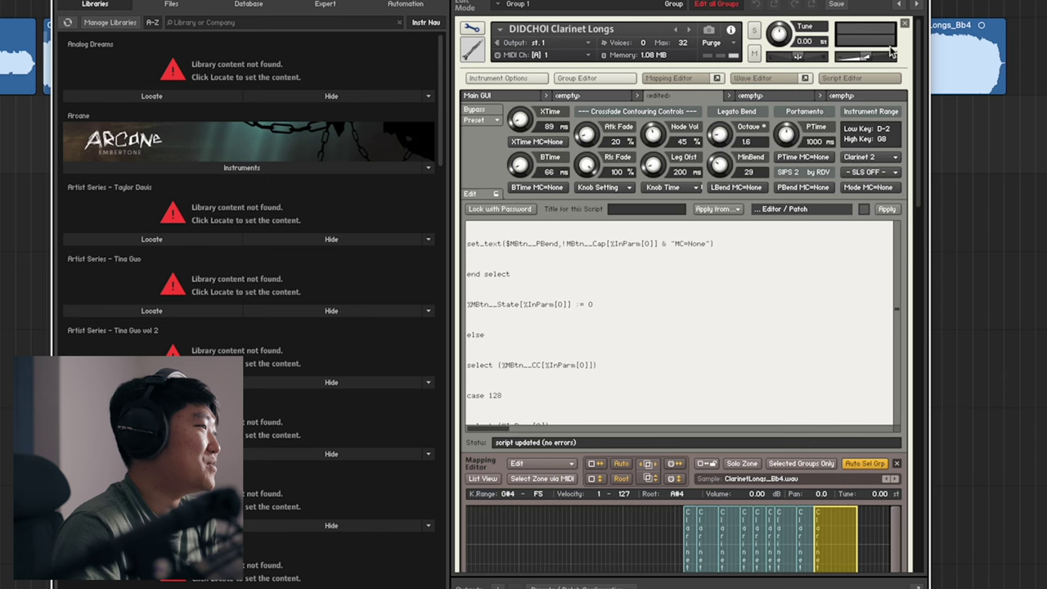
pyautogui.click(472, 28)
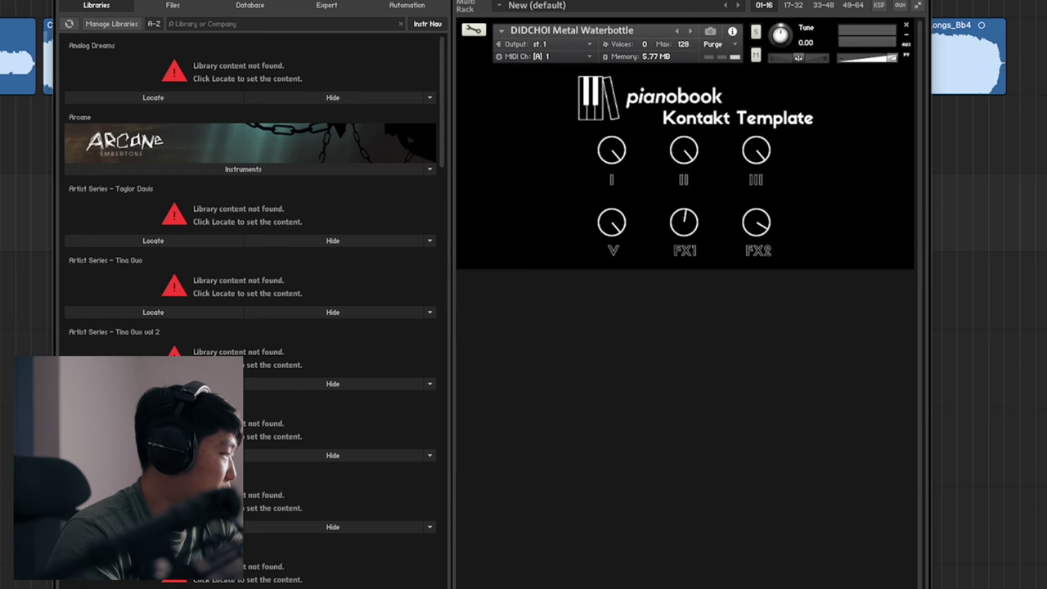
# Step: Show the ValhallaRoom reverb window alongside the DIDCHOI Metal Waterbottle instrument
pyautogui.press('v')
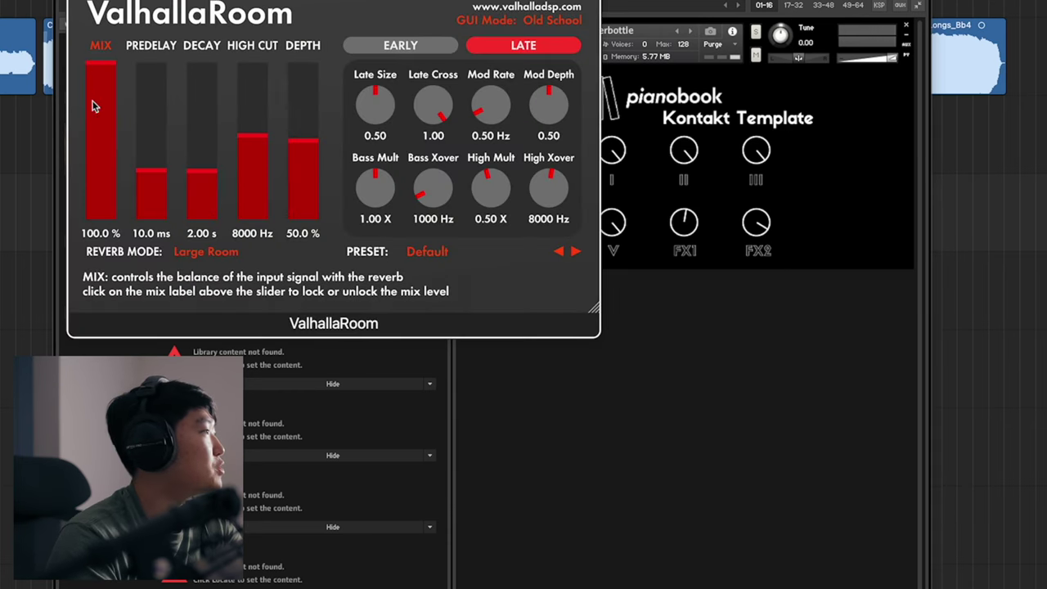